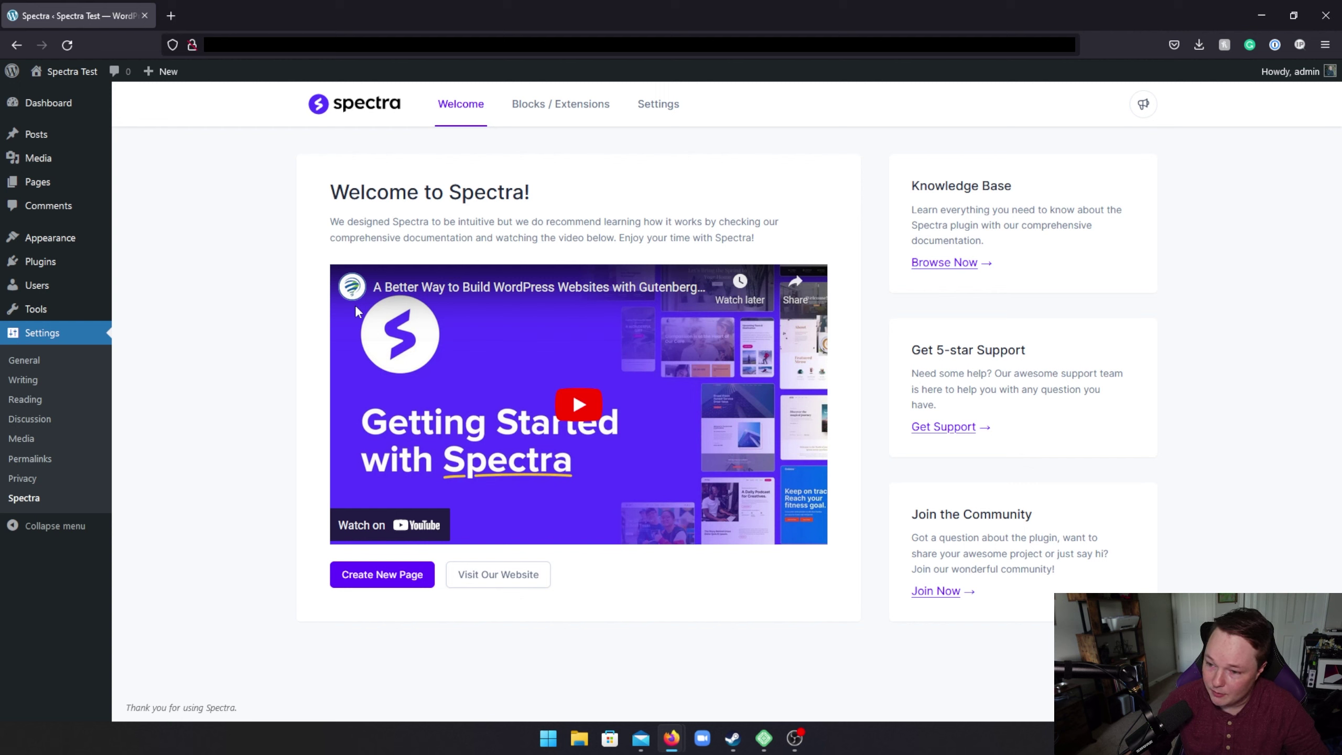
# Step: Play the getting-started video muted, then pause it at 0:15
pyautogui.click(541, 468)
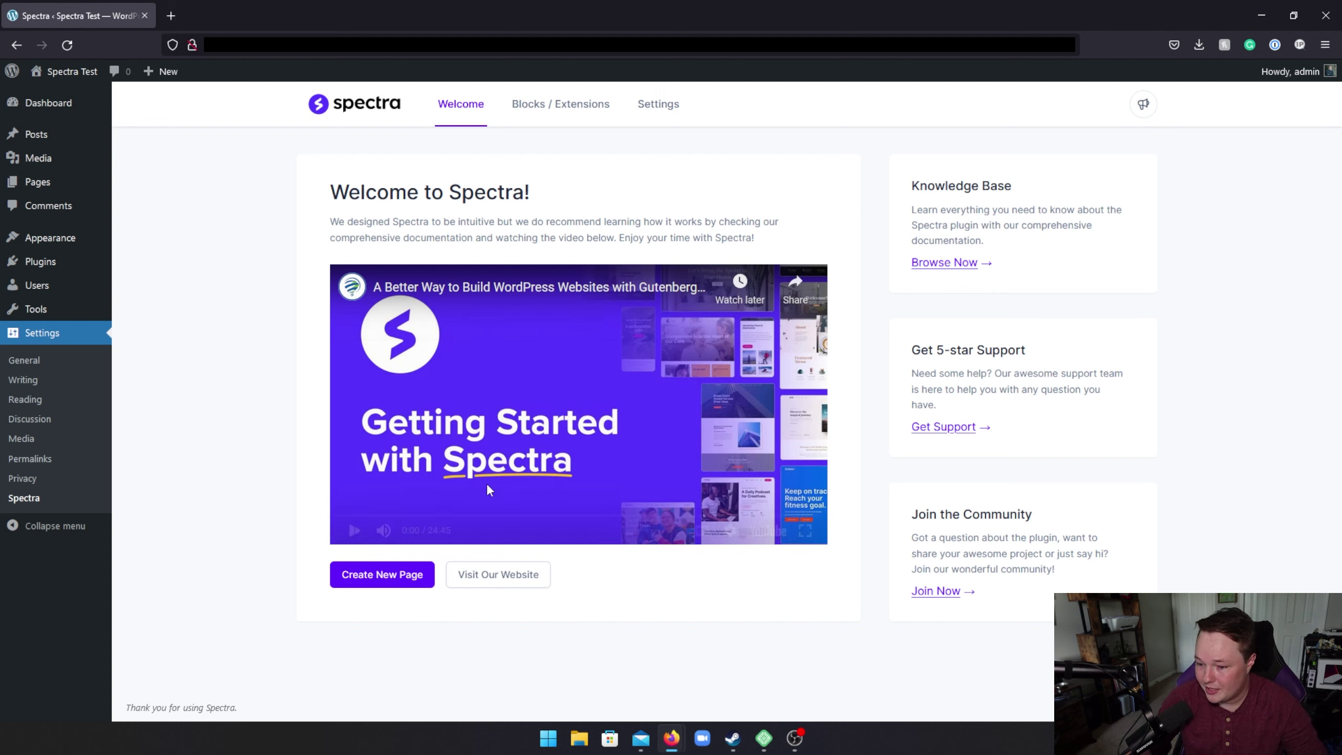
pyautogui.click(384, 531)
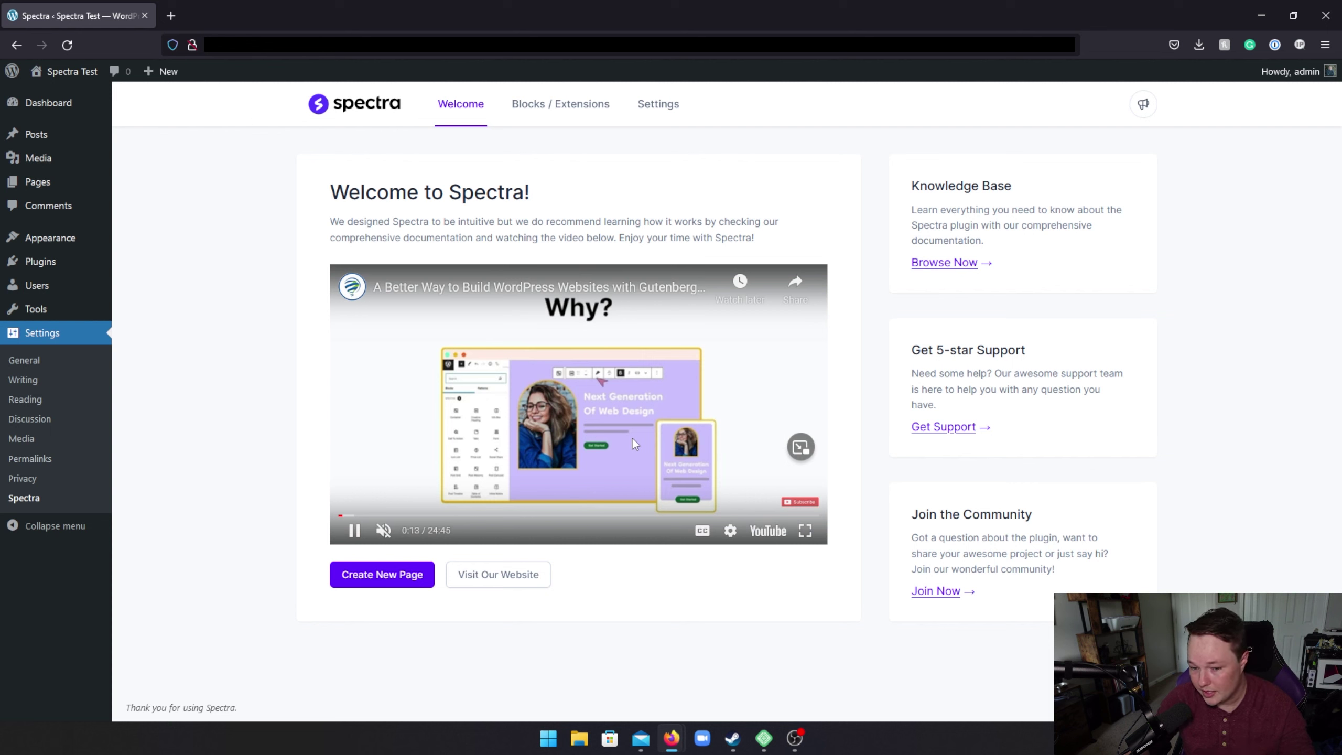
pyautogui.click(529, 422)
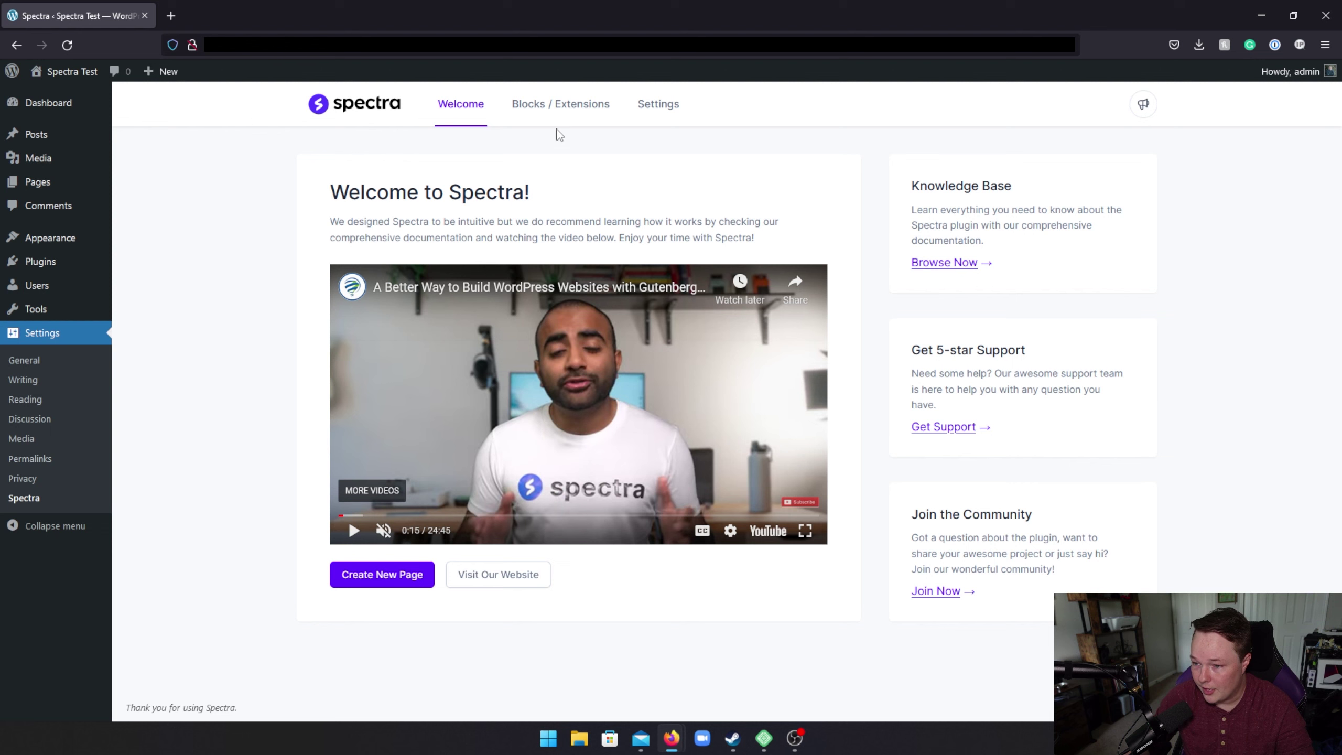
# Step: Show the Blocks / Extensions list and scroll down to the extensions
pyautogui.click(547, 112)
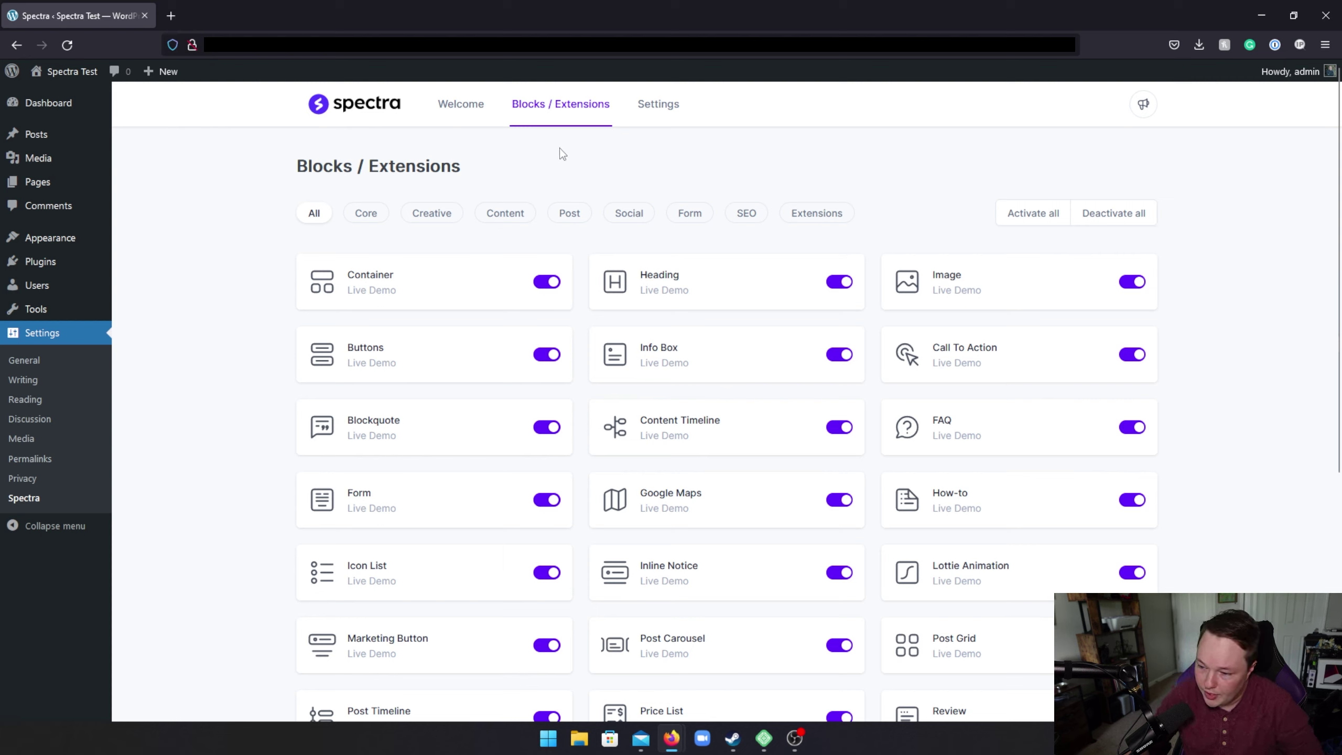
pyautogui.scroll(-1, 563, 180)
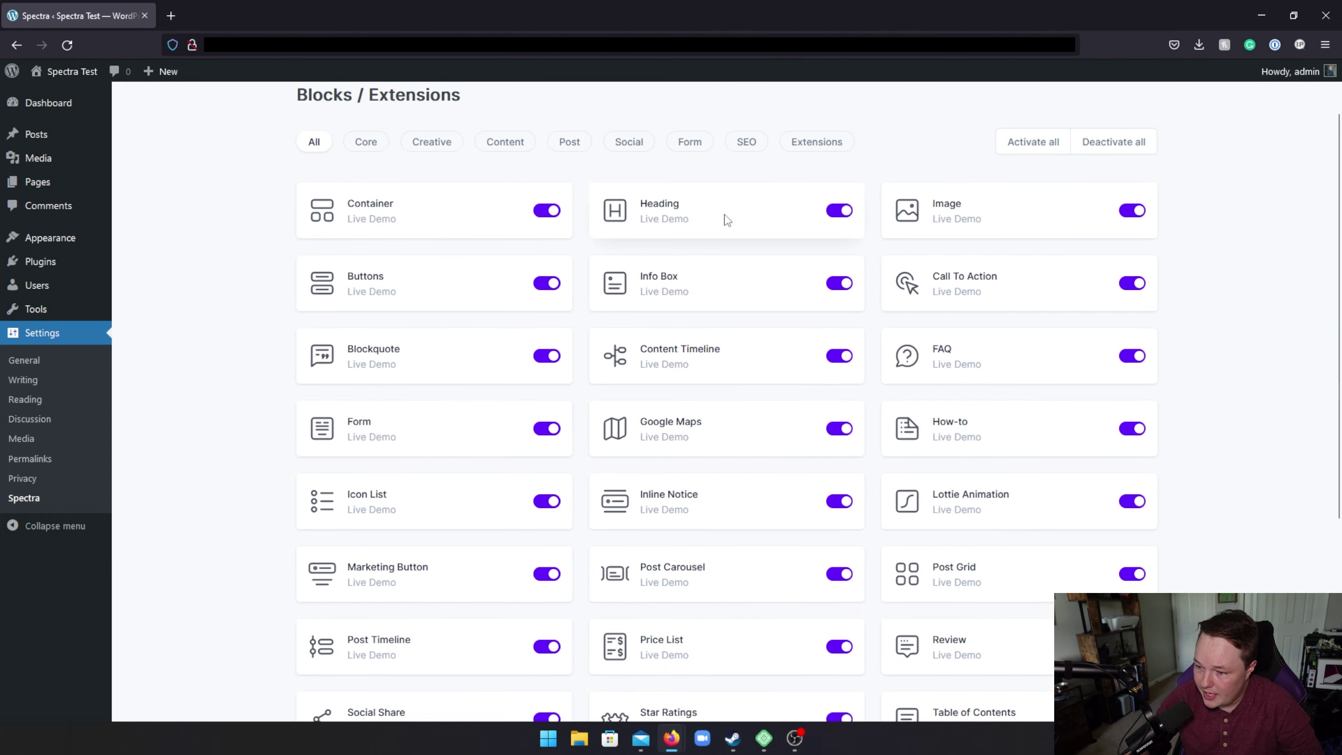
pyautogui.scroll(-1, 661, 225)
pyautogui.scroll(-1, 691, 296)
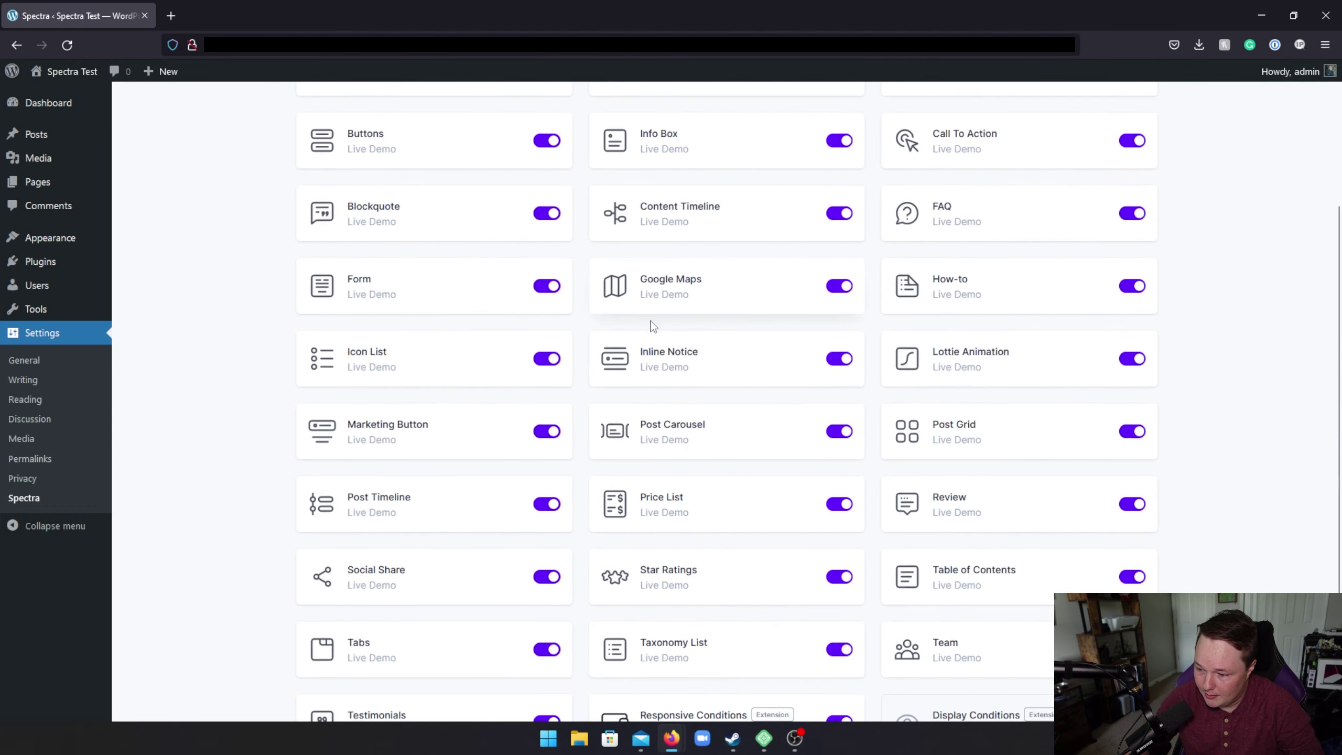
pyautogui.scroll(-1, 668, 378)
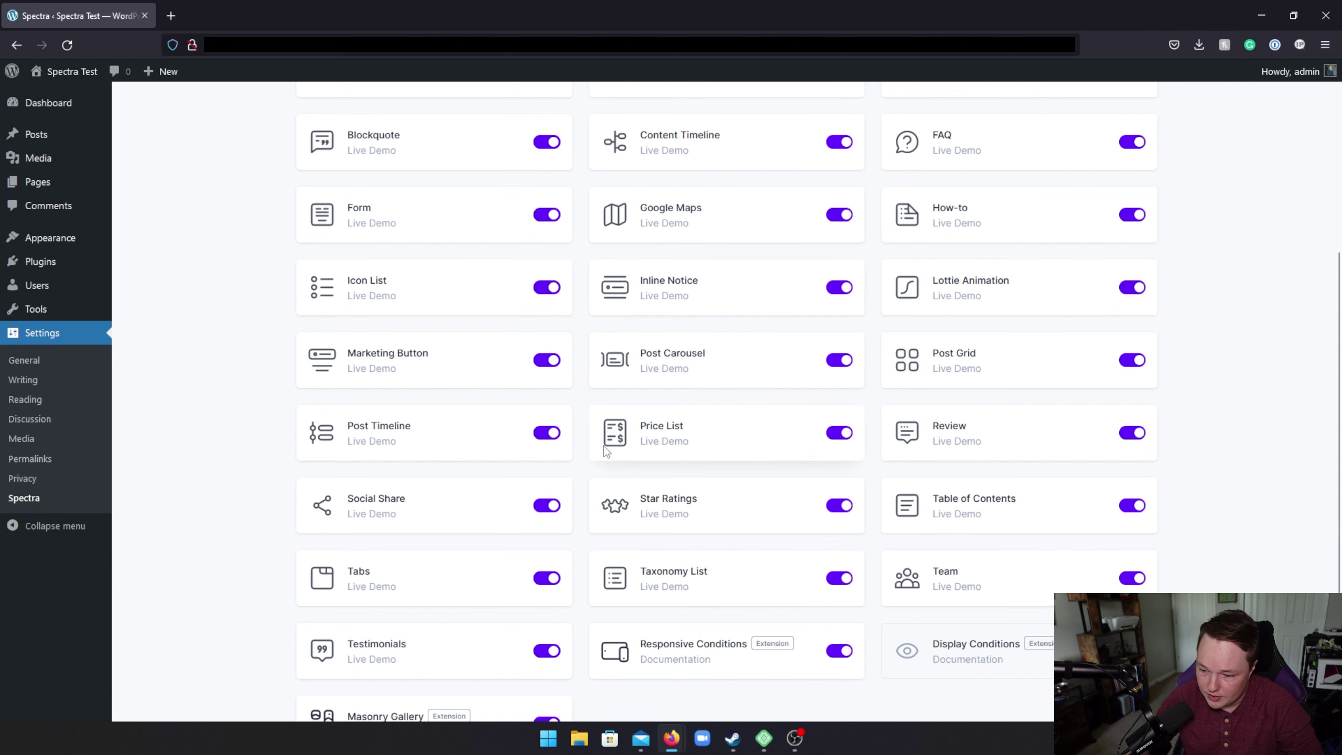
pyautogui.scroll(-1, 529, 448)
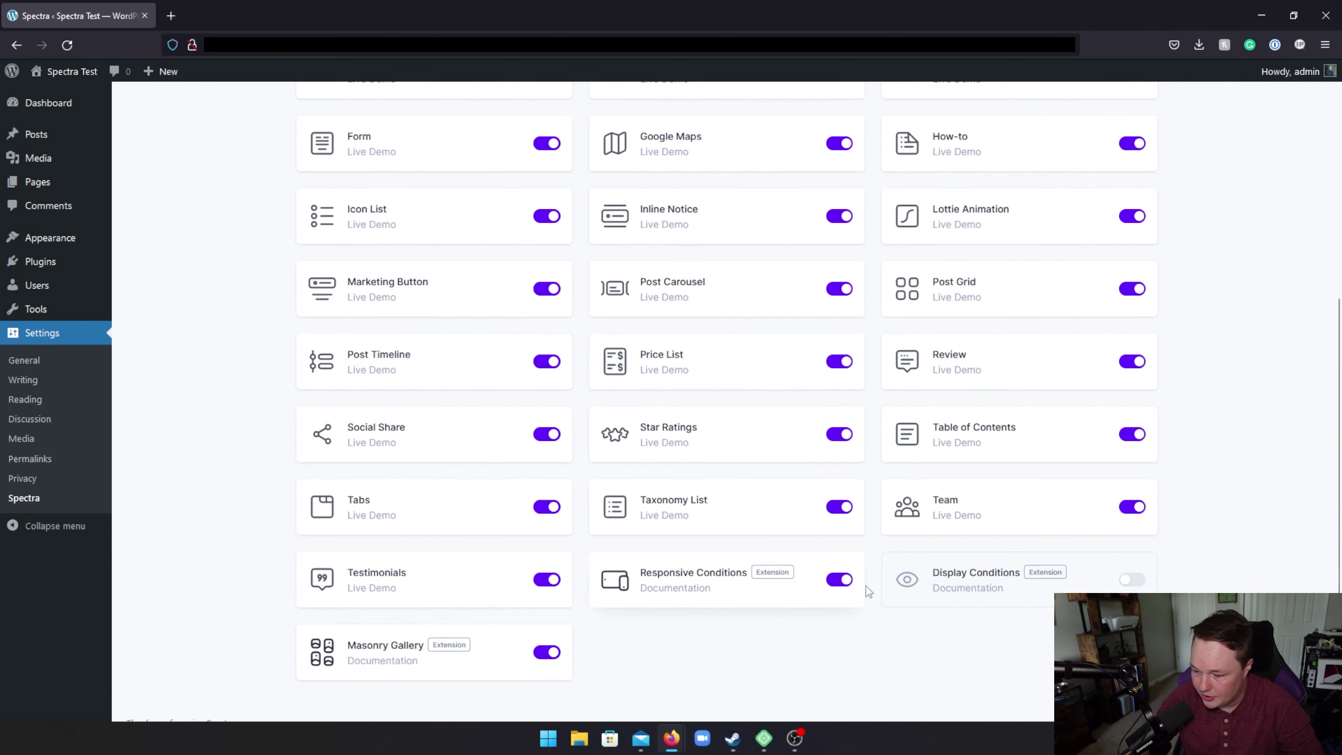
# Step: Enable the Display Conditions extension and dismiss the save confirmation
pyautogui.moveTo(932, 577); pyautogui.dragTo(1020, 574)
pyautogui.click(1122, 581)
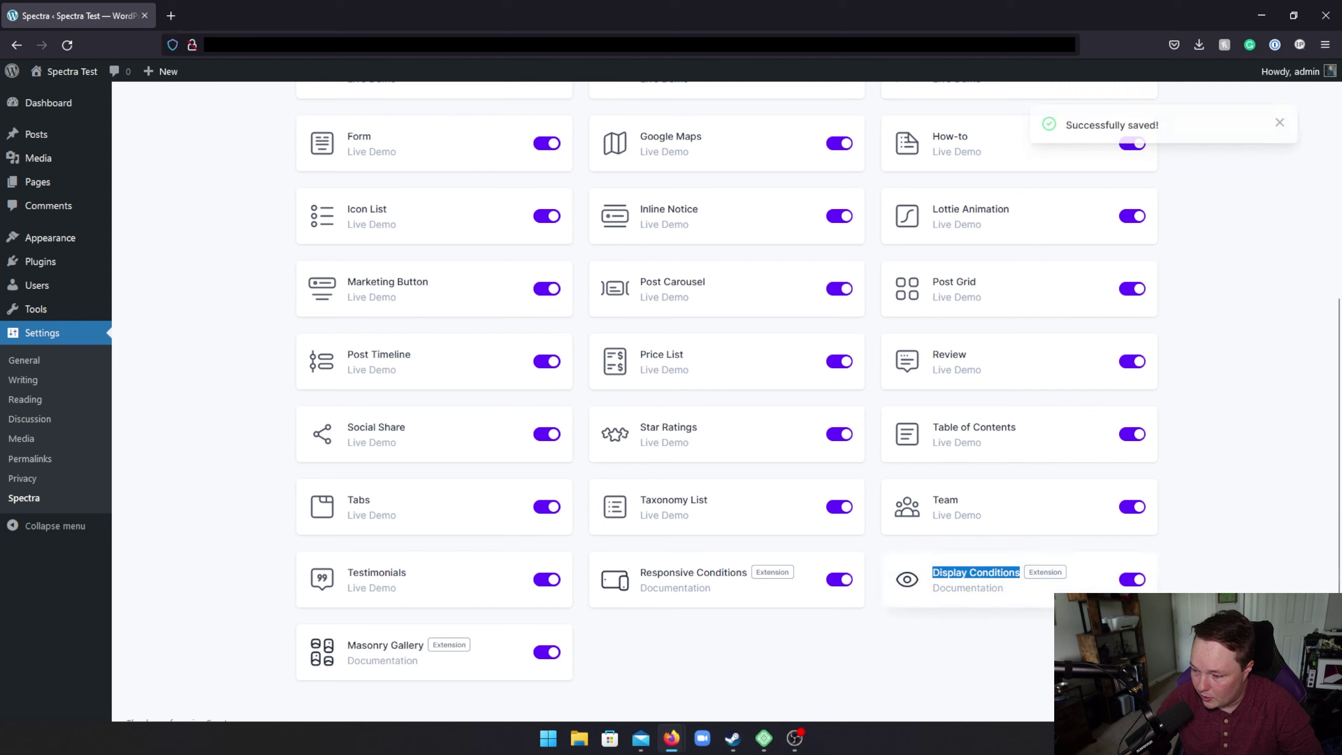
pyautogui.click(1046, 627)
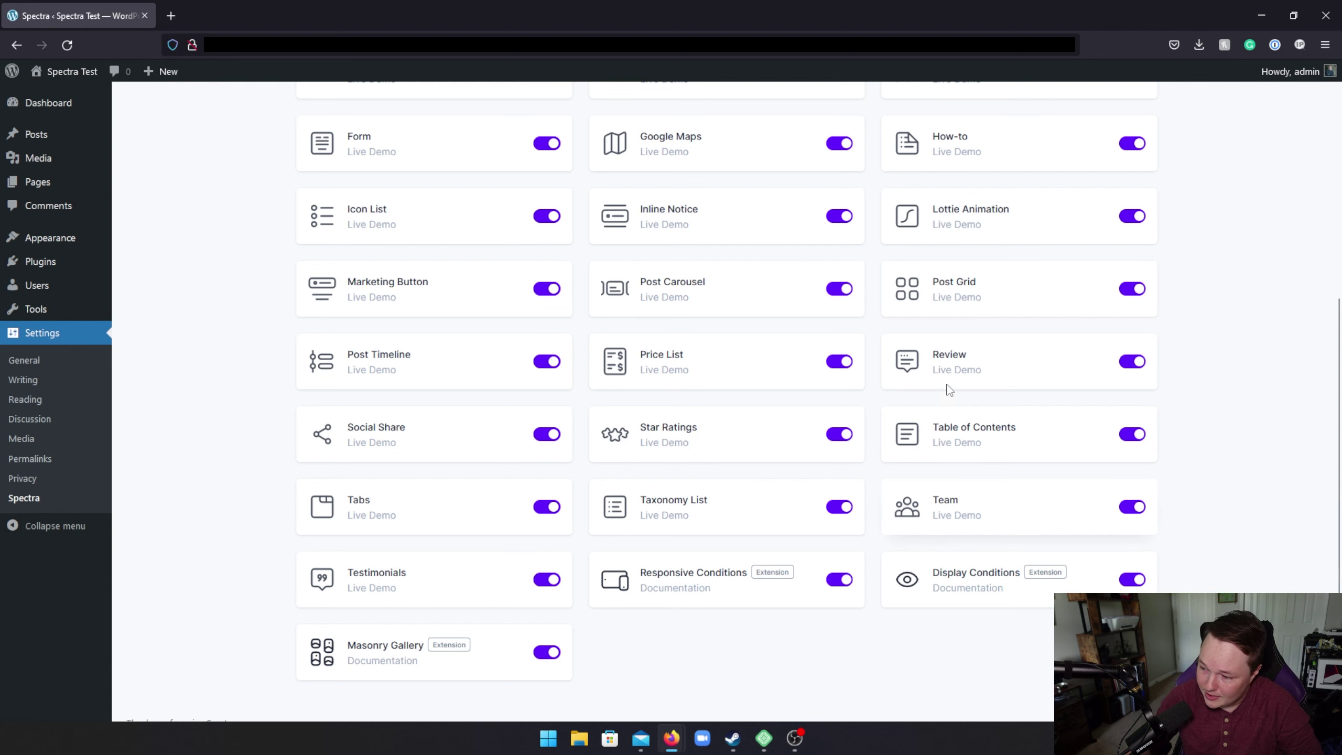
pyautogui.scroll(1, 1023, 336)
pyautogui.scroll(2, 1089, 300)
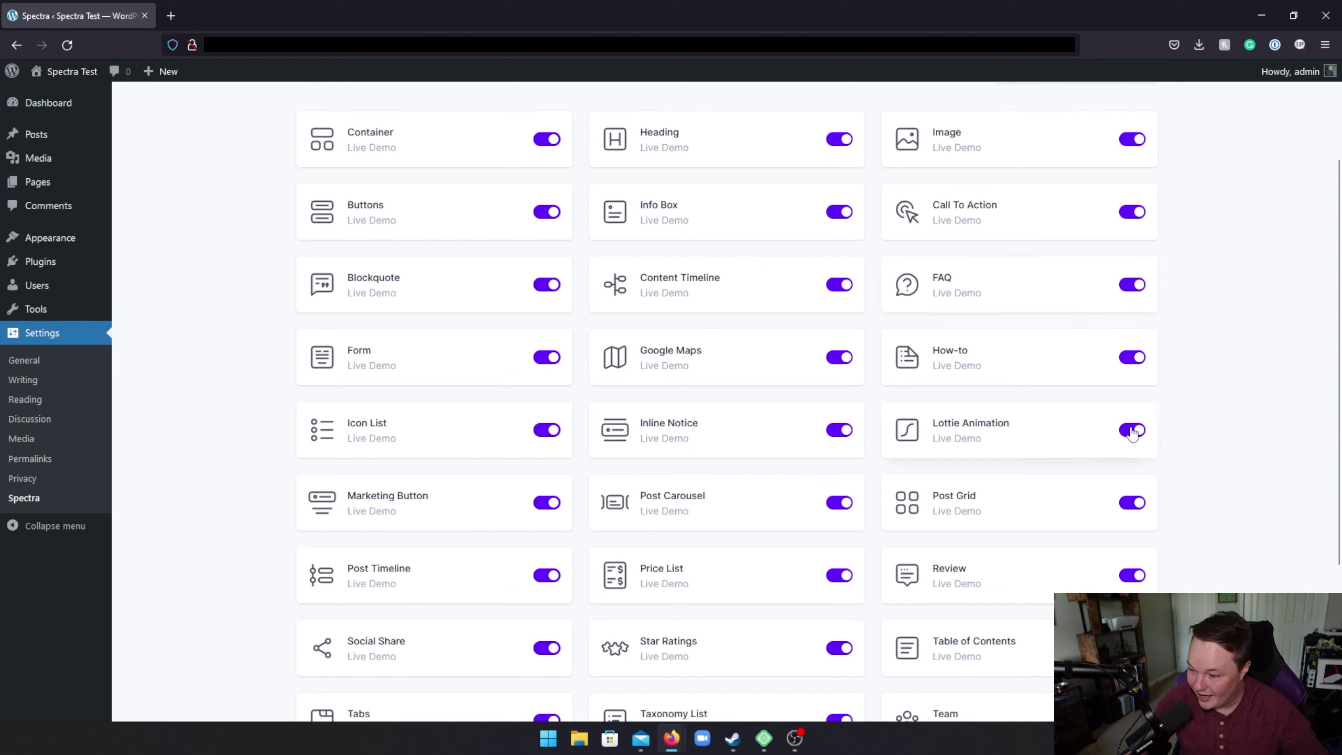
# Step: Disable the Lottie Animation block and confirm all other blocks and extensions remain on
pyautogui.click(1132, 431)
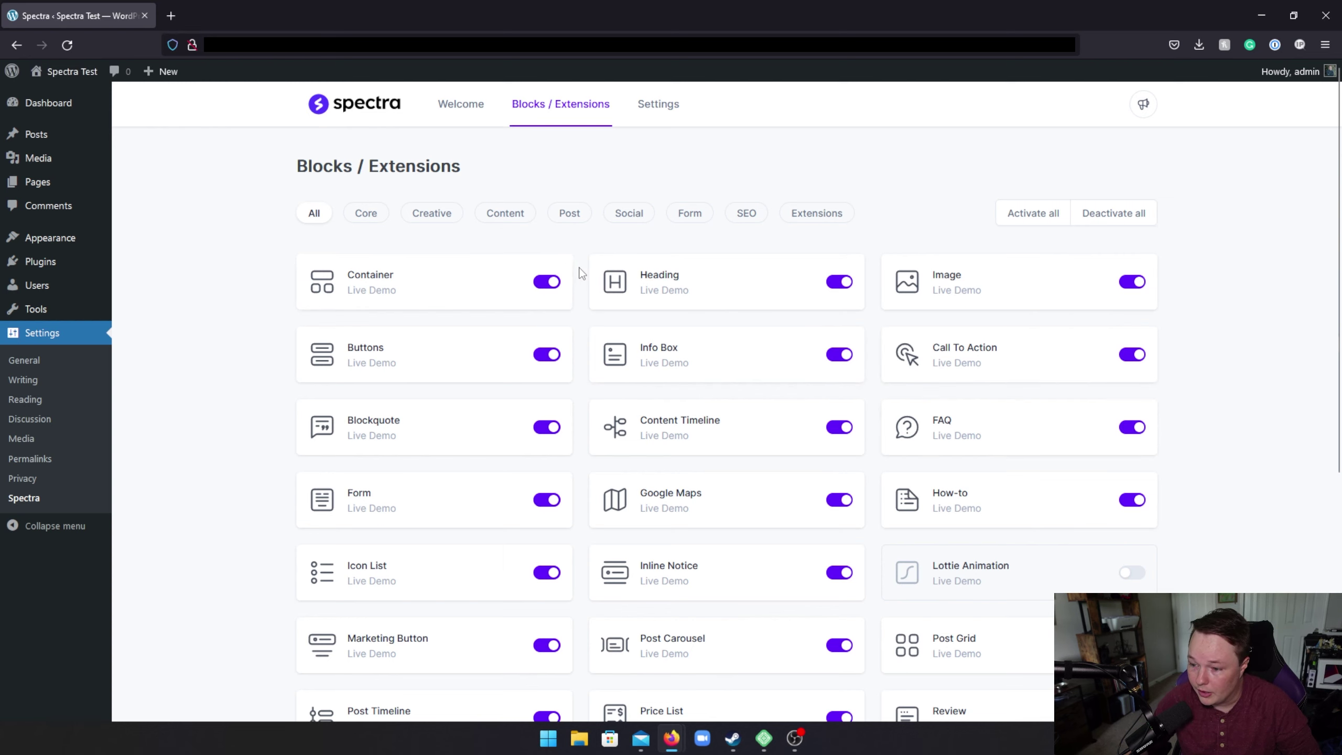
pyautogui.scroll(-3, 575, 273)
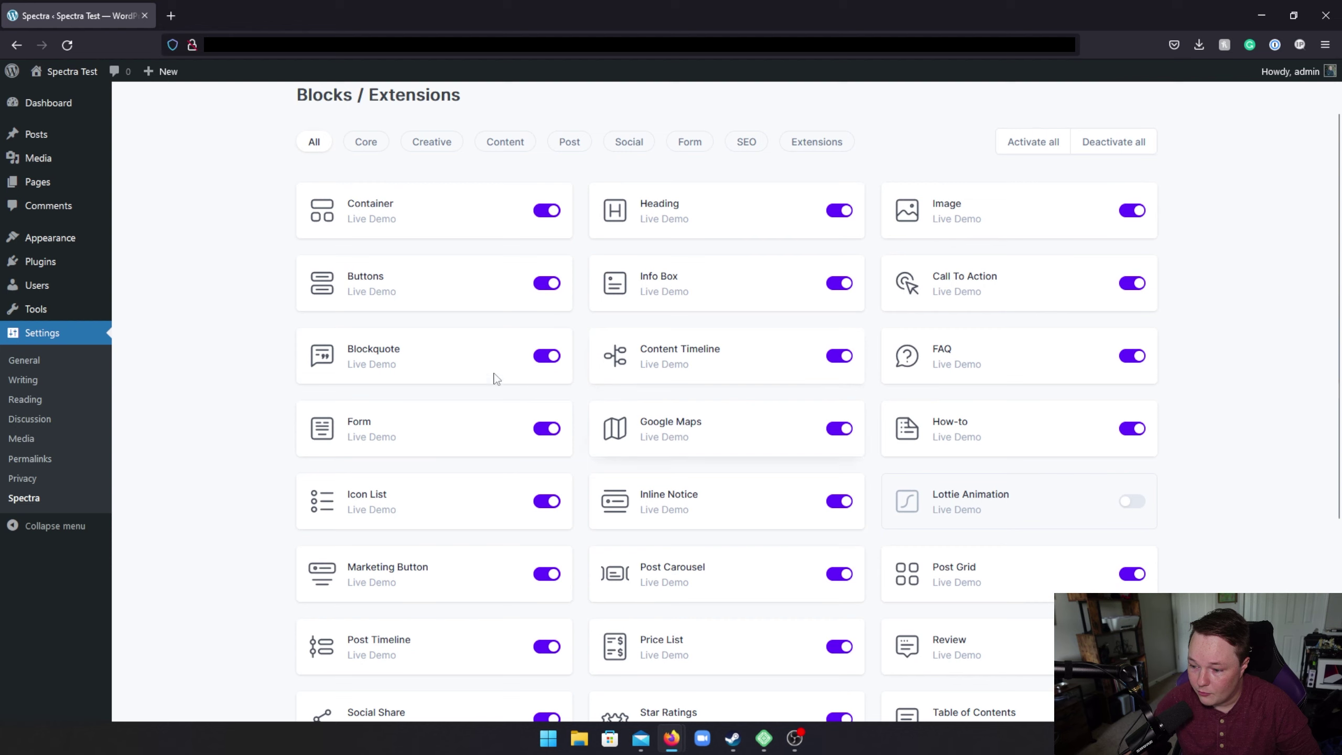
pyautogui.scroll(-4, 797, 329)
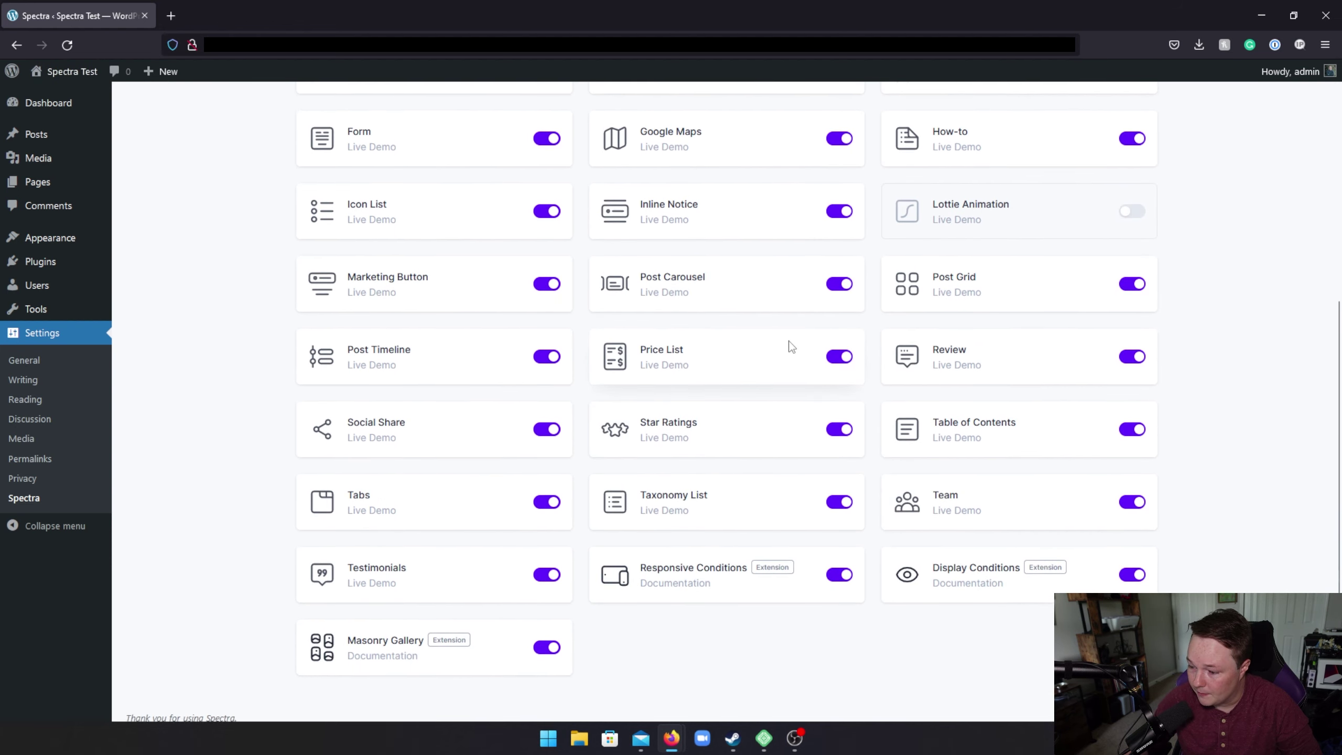
pyautogui.scroll(7, 555, 477)
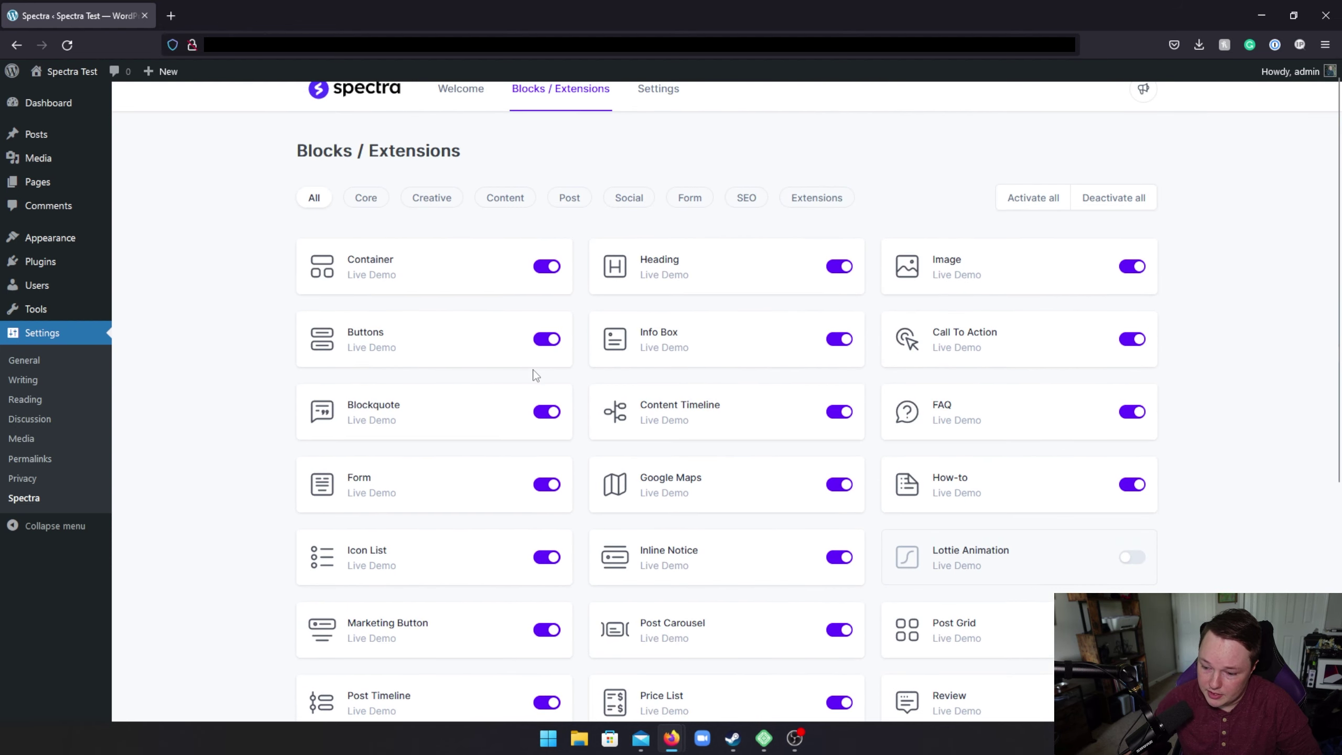
pyautogui.scroll(-7, 538, 372)
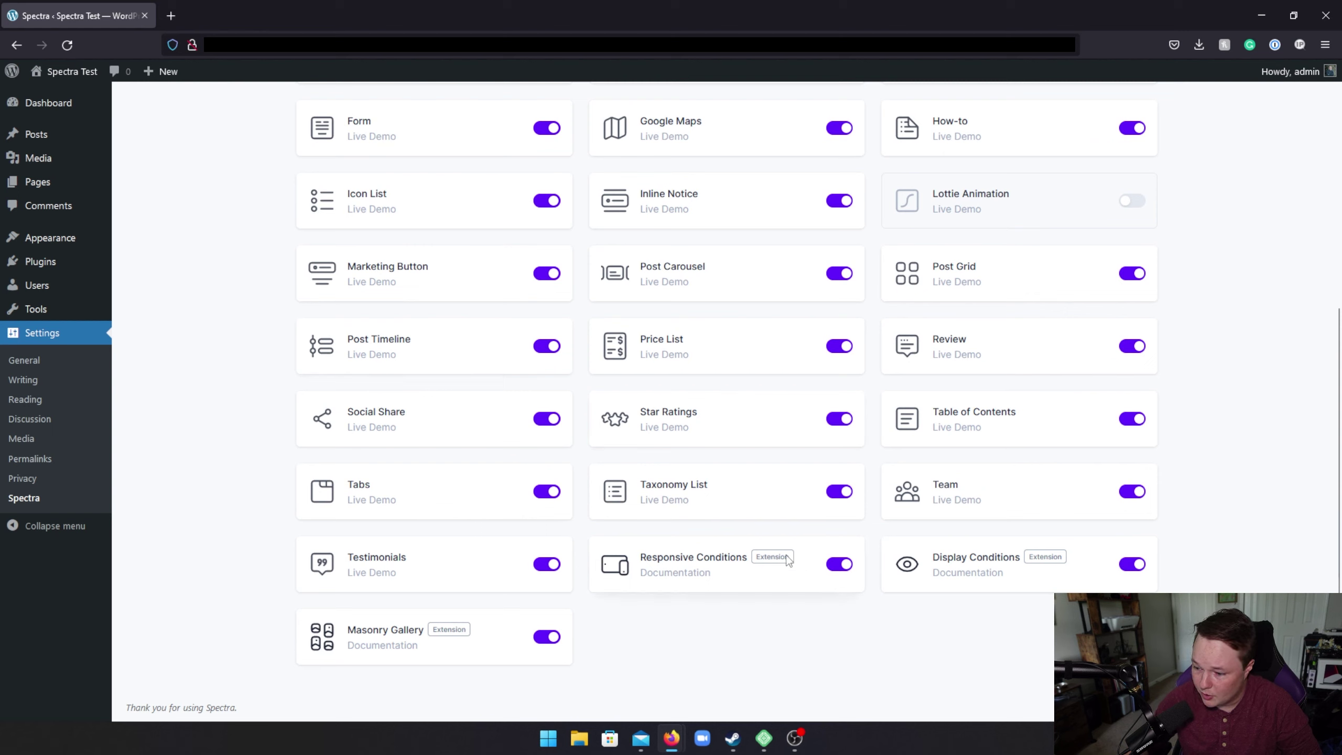
pyautogui.moveTo(928, 562); pyautogui.dragTo(1020, 560)
pyautogui.click(919, 622)
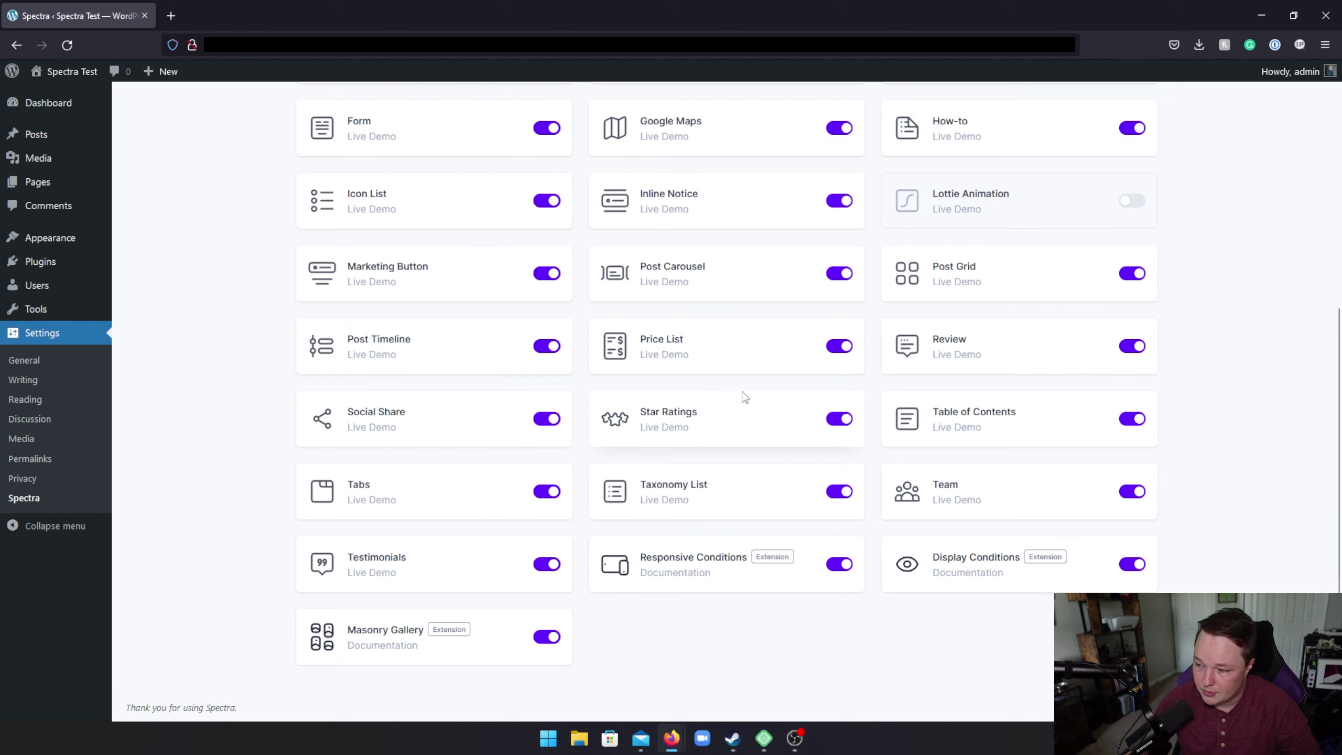
pyautogui.scroll(7, 760, 390)
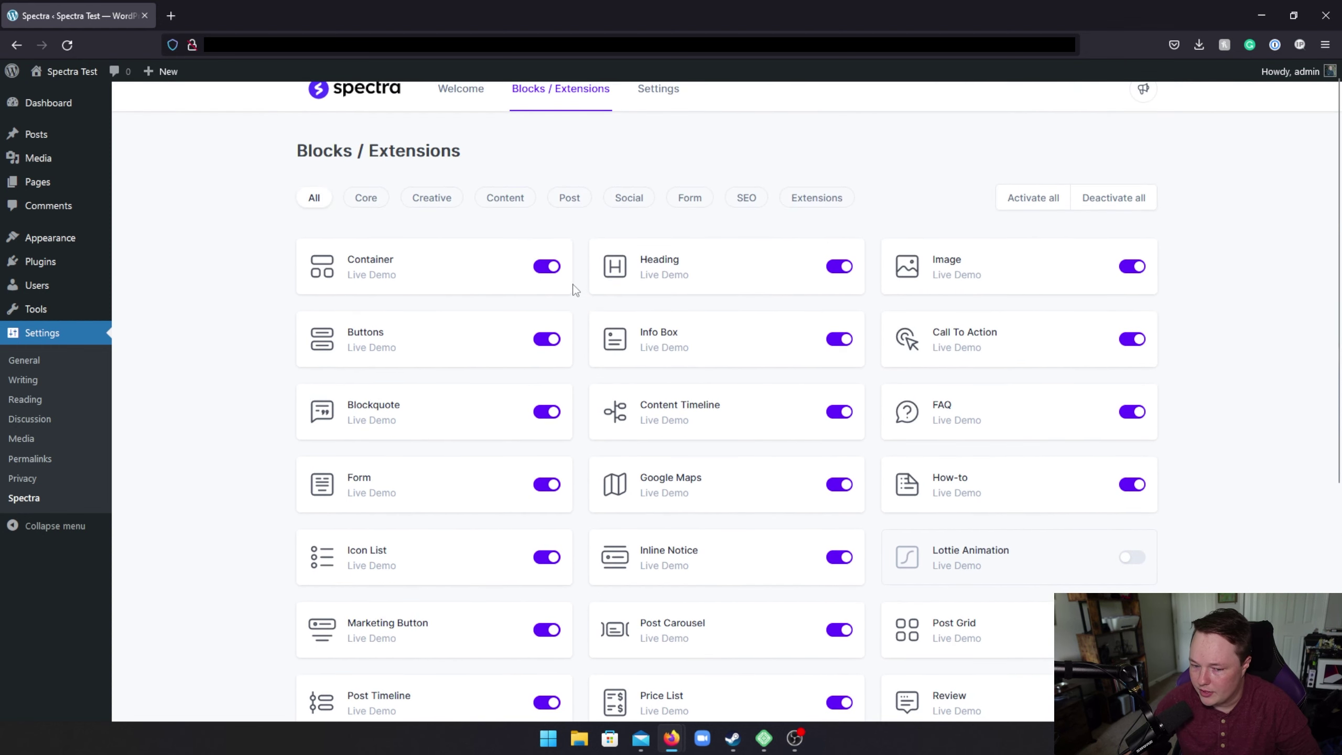
pyautogui.scroll(1, 583, 299)
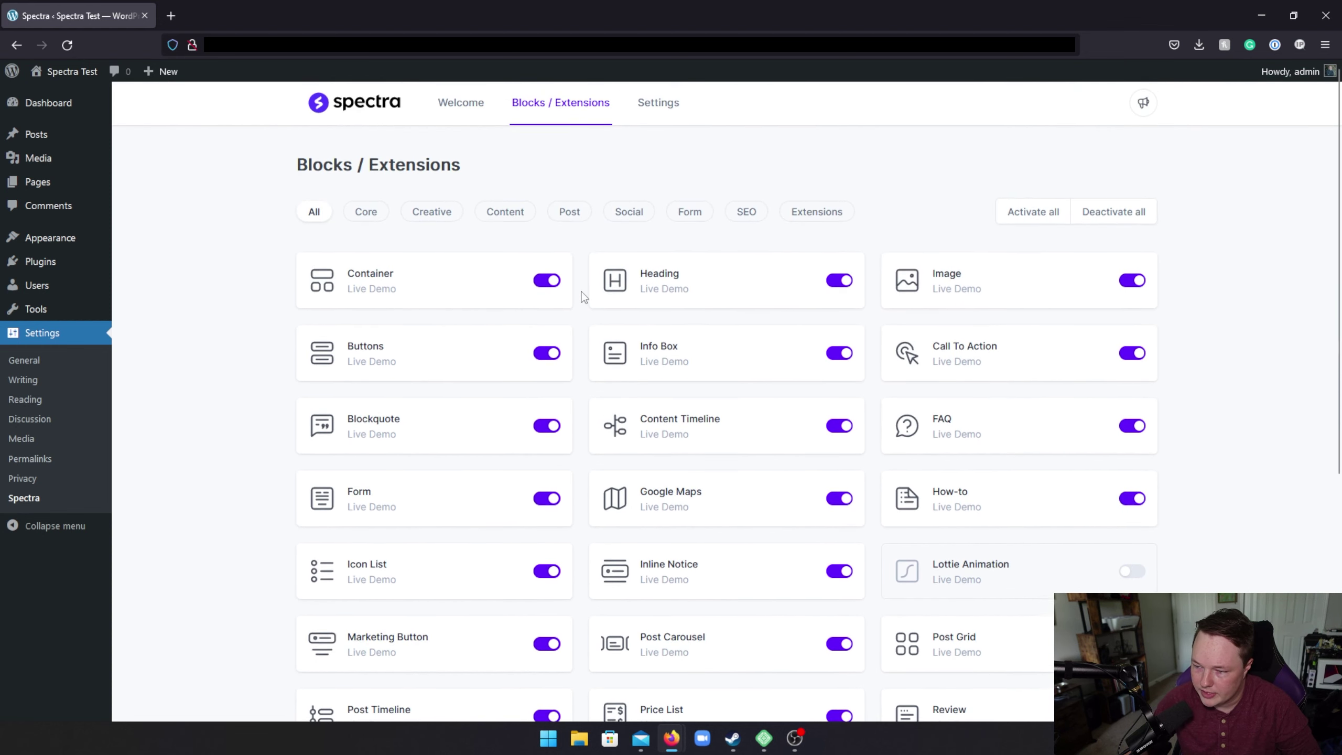
# Step: In Spectra Settings, check the 1140 px content width and container gap values
pyautogui.click(658, 123)
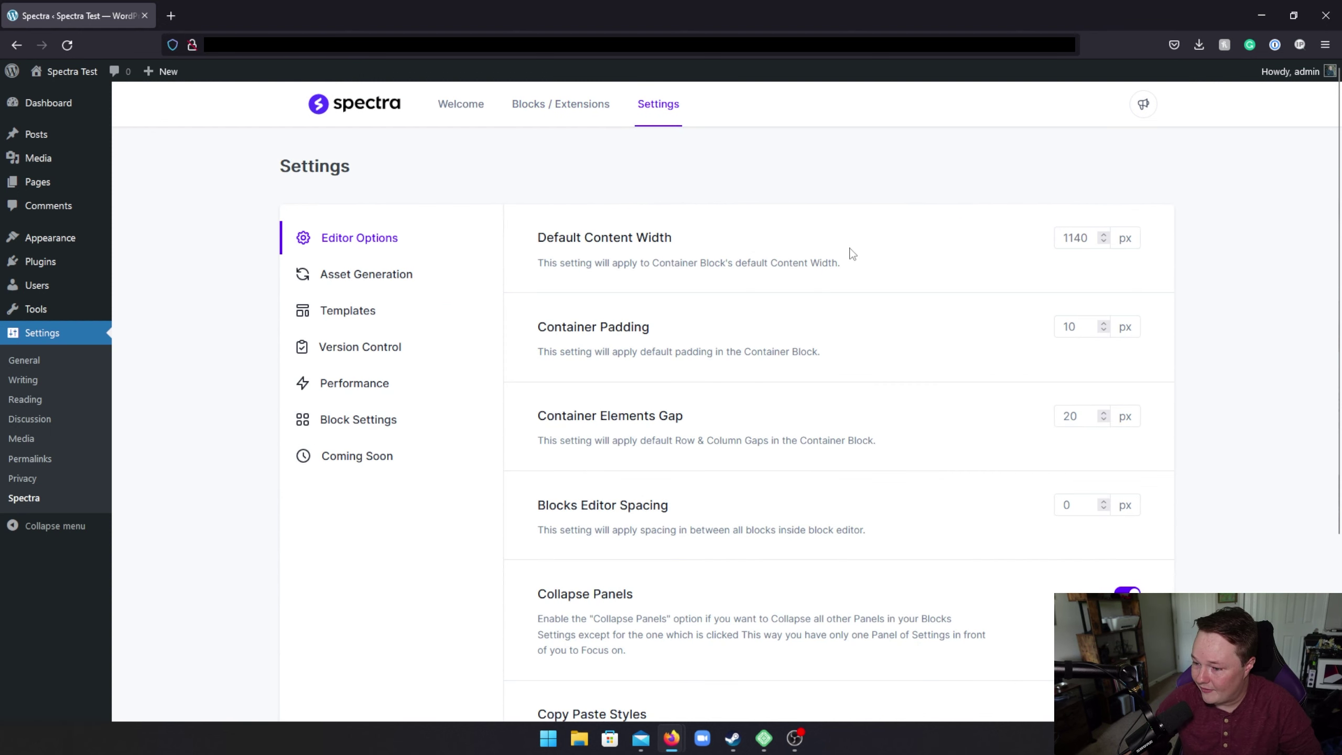
pyautogui.click(1069, 241)
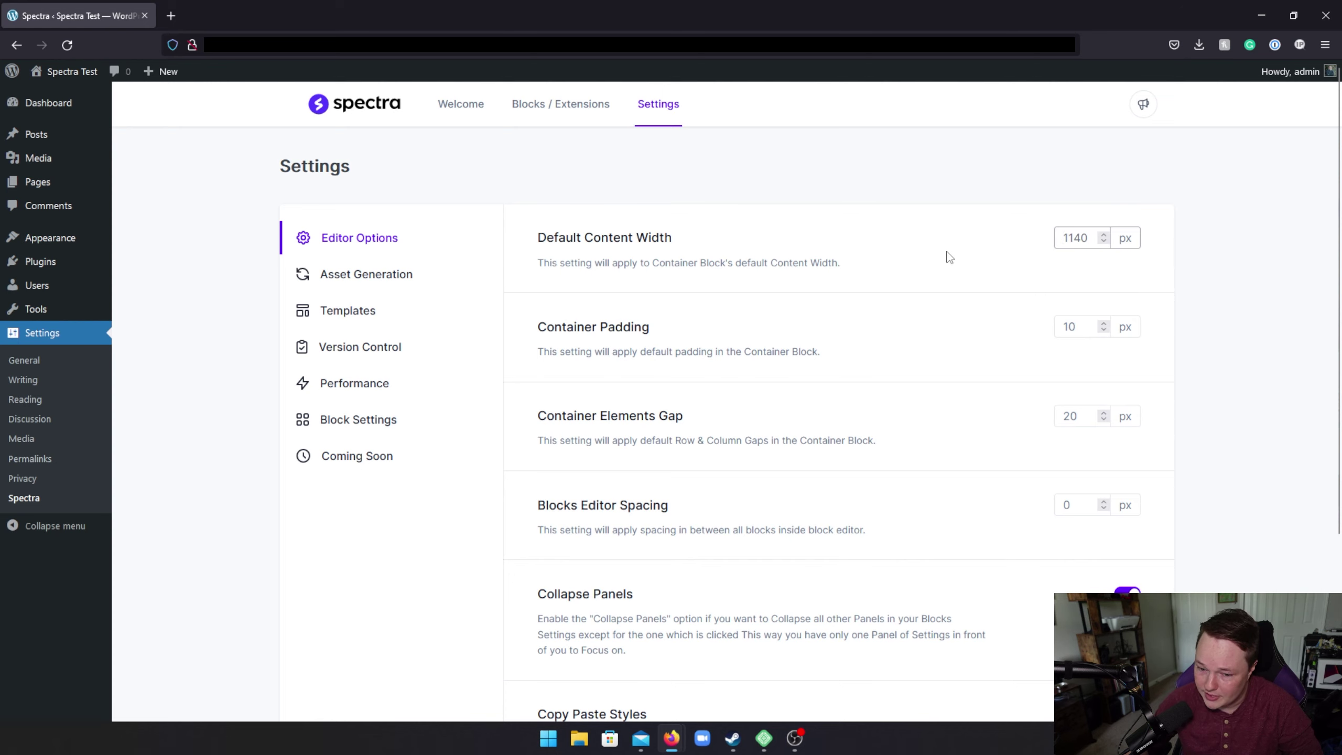
pyautogui.scroll(-3, 912, 312)
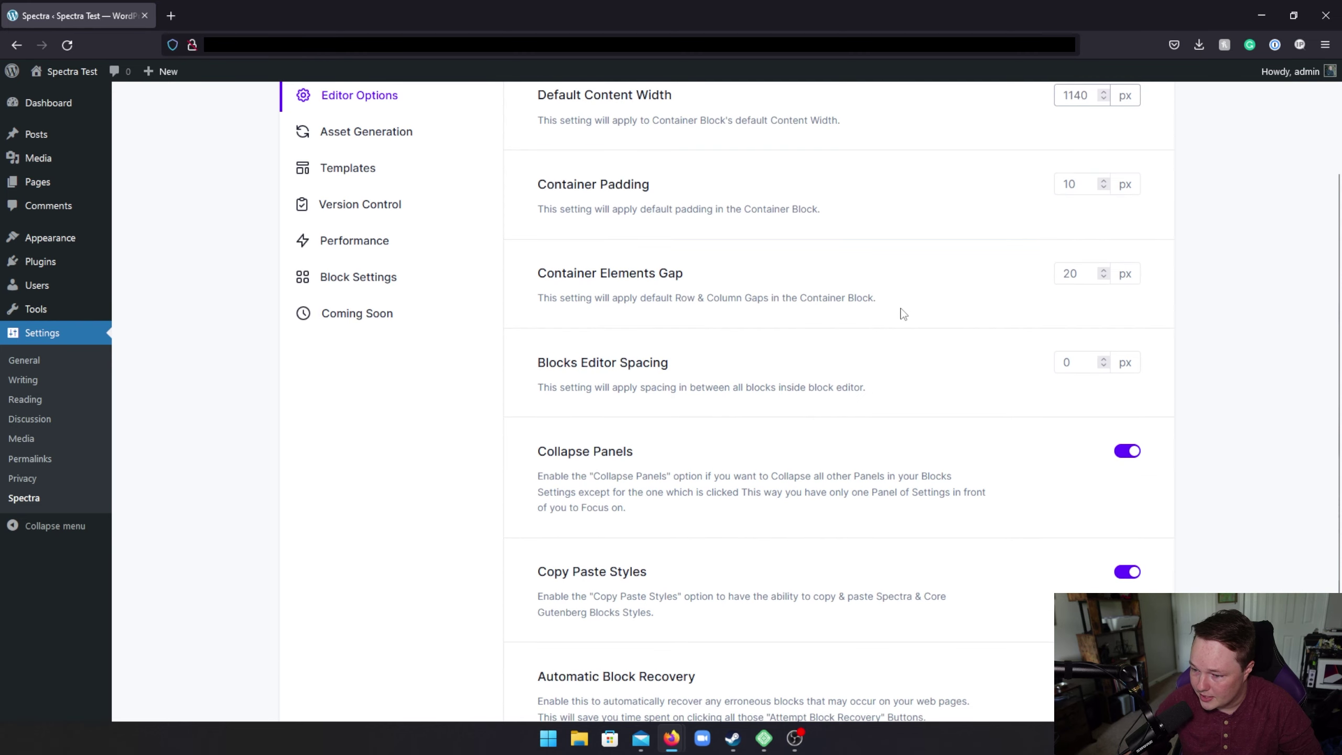
pyautogui.click(1064, 273)
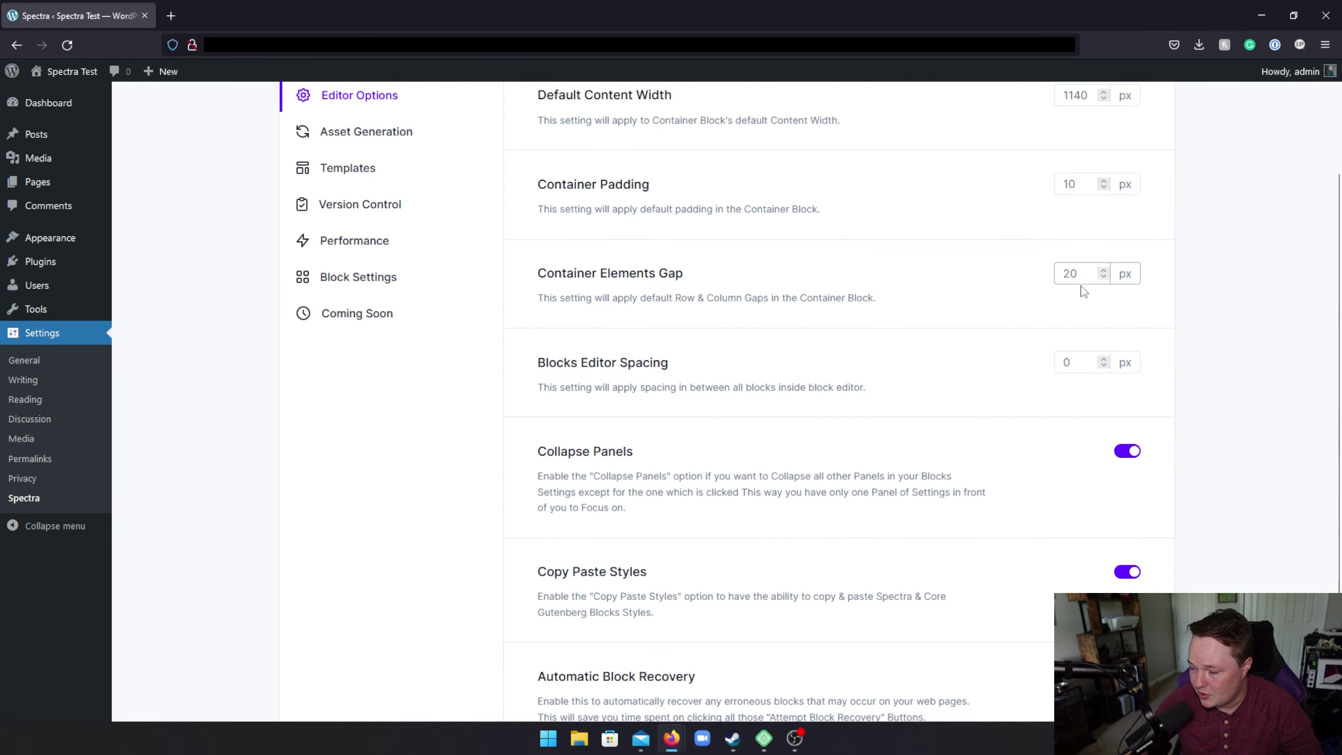
pyautogui.click(1133, 271)
pyautogui.doubleClick(1124, 273)
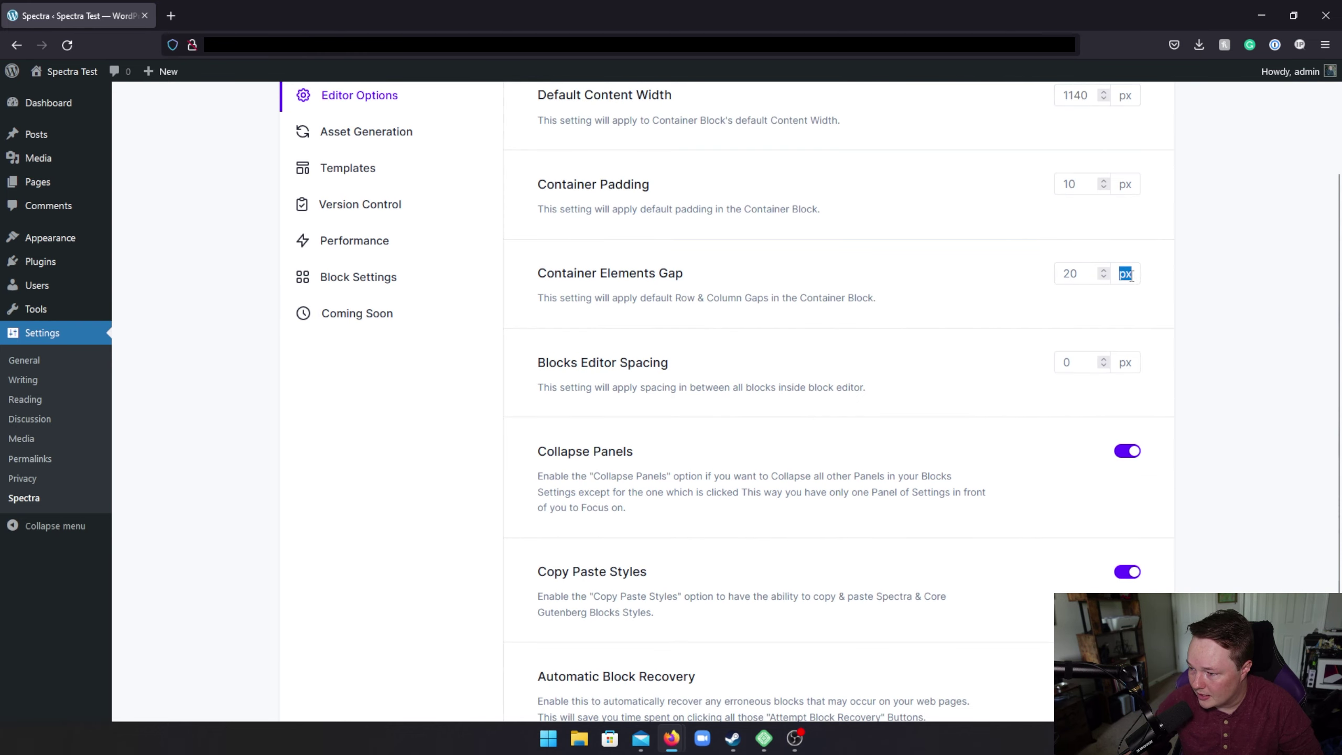
pyautogui.click(1125, 275)
pyautogui.doubleClick(1125, 275)
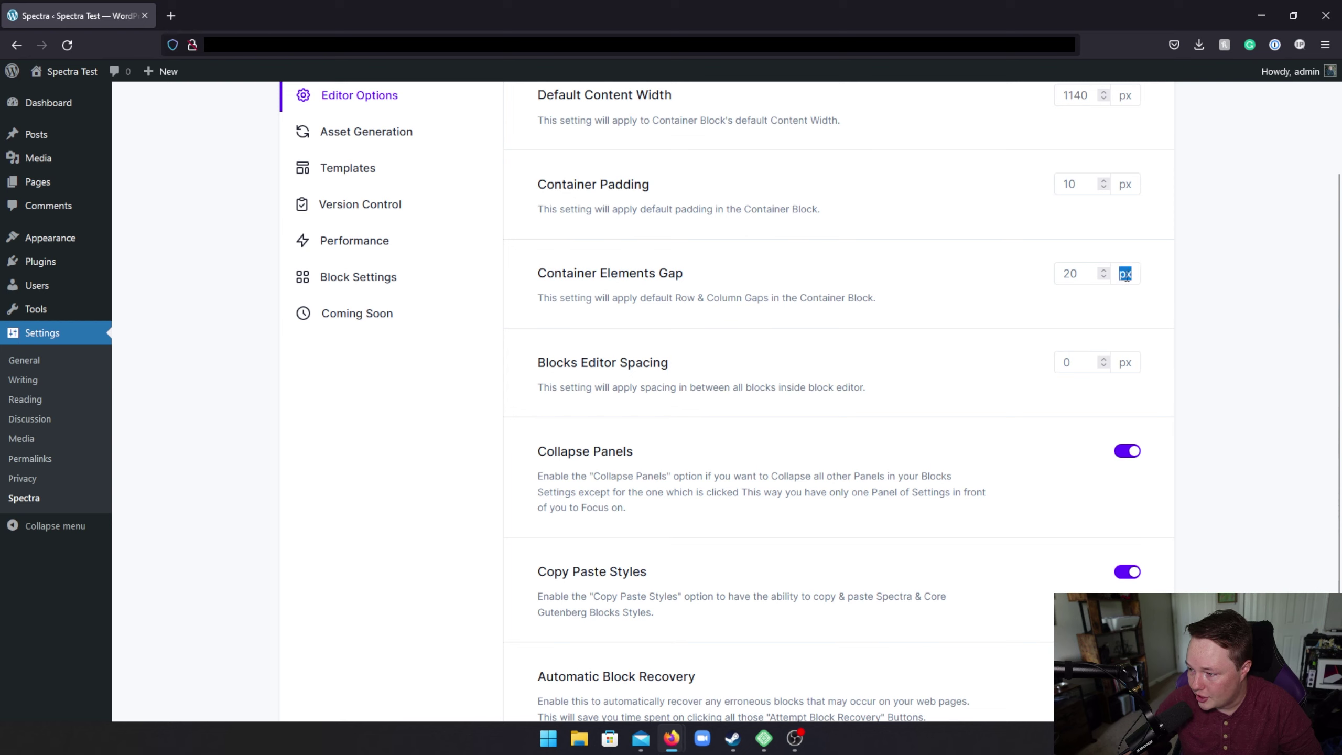
pyautogui.click(1071, 334)
pyautogui.scroll(3, 1072, 334)
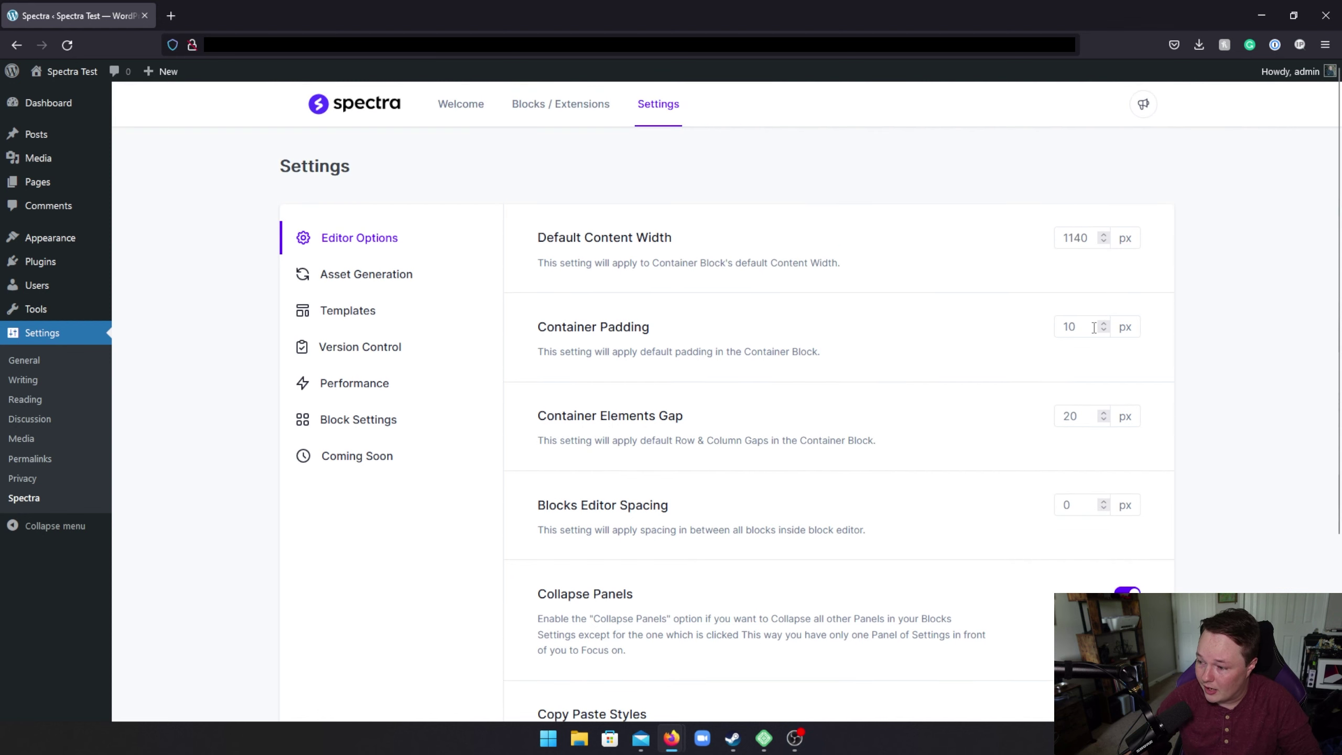
pyautogui.doubleClick(1122, 241)
pyautogui.click(1131, 274)
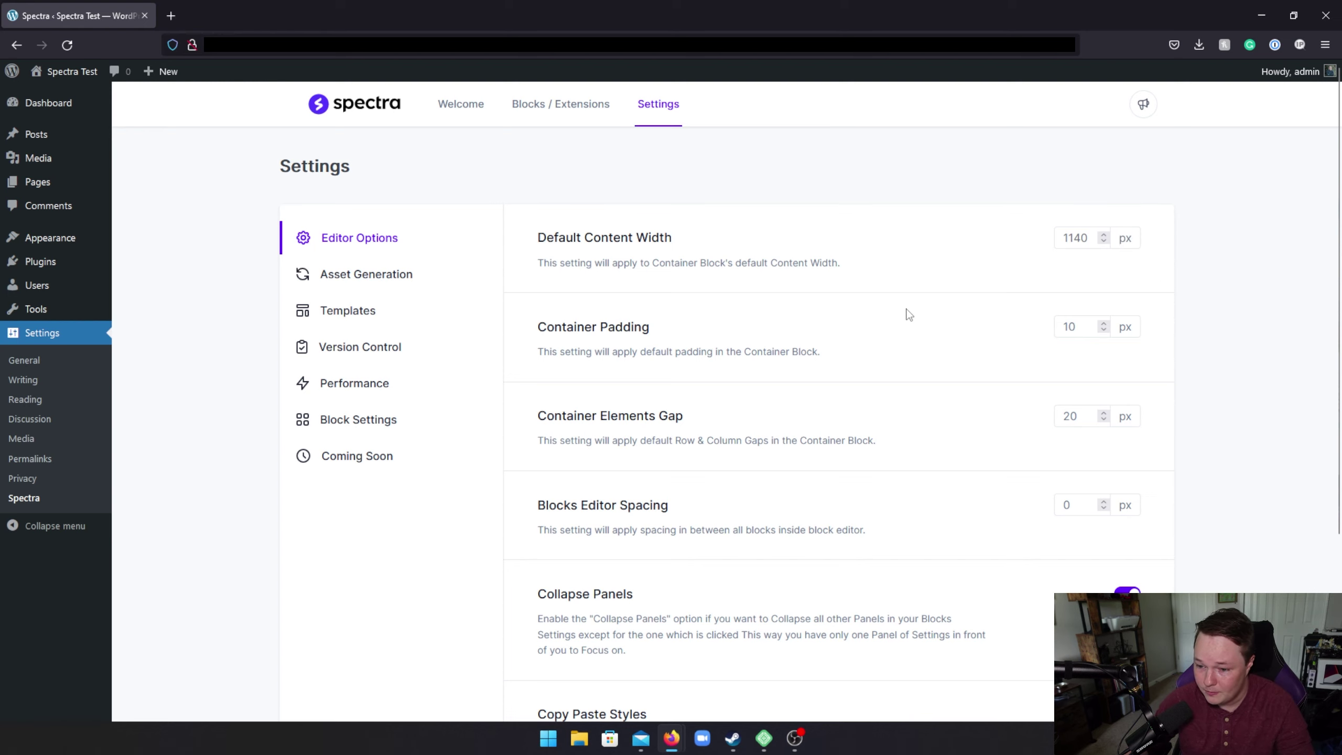
# Step: Review the Collapse Panels and Automatic Block Recovery editor option descriptions
pyautogui.scroll(-3, 866, 339)
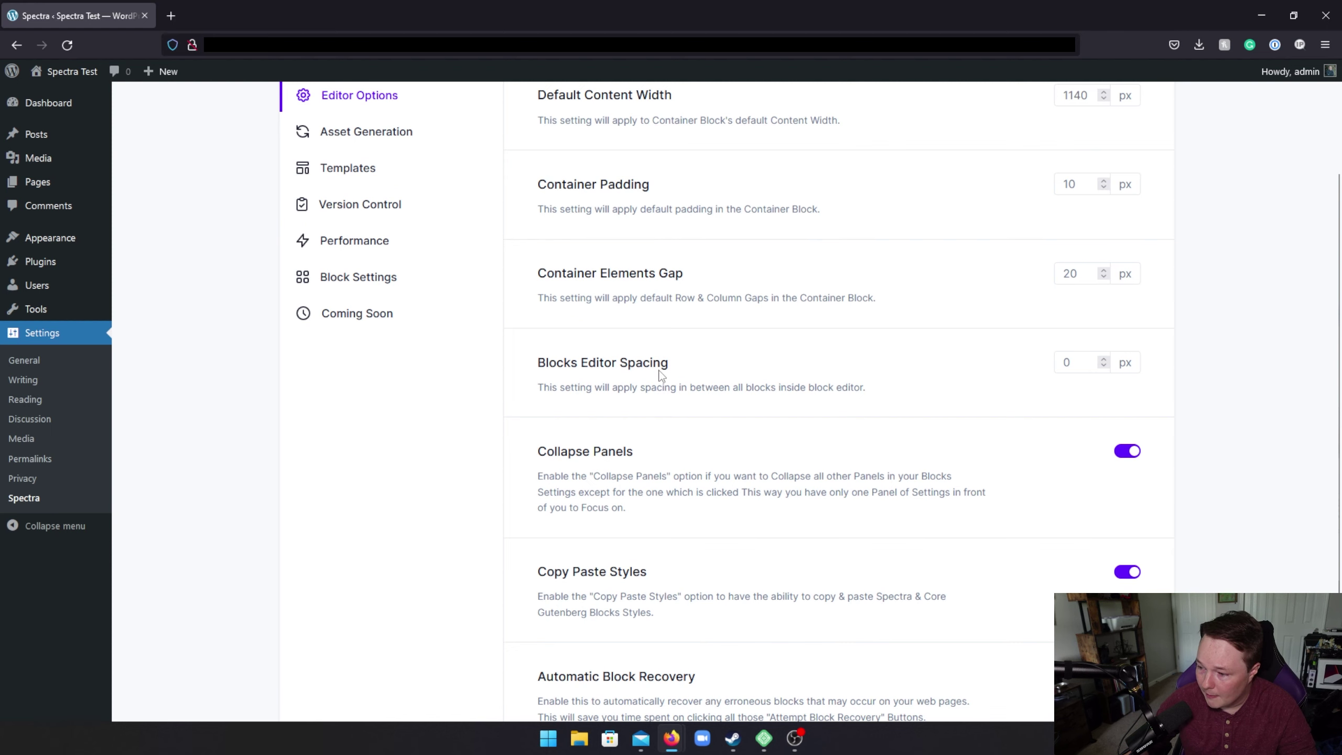
pyautogui.moveTo(544, 363); pyautogui.dragTo(628, 363)
pyautogui.click(628, 363)
pyautogui.scroll(-1, 613, 383)
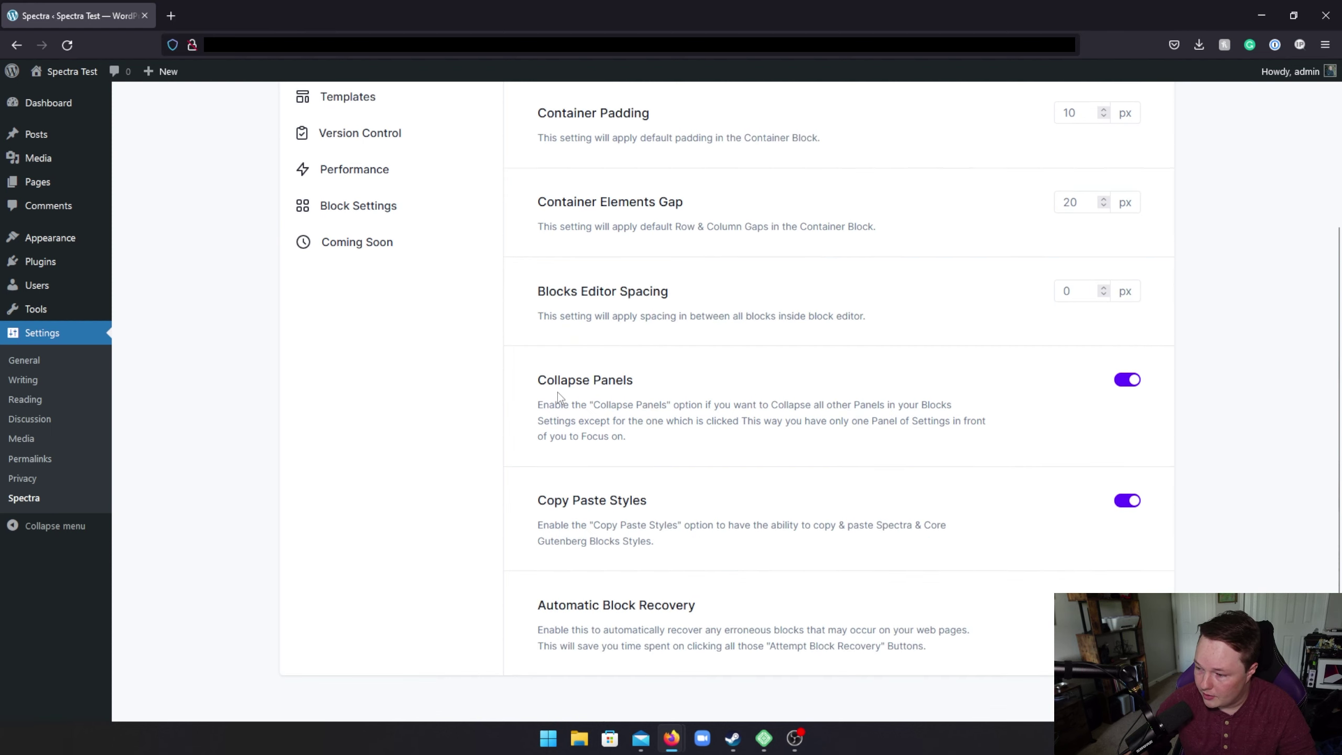
pyautogui.moveTo(550, 396); pyautogui.dragTo(651, 433)
pyautogui.click(639, 436)
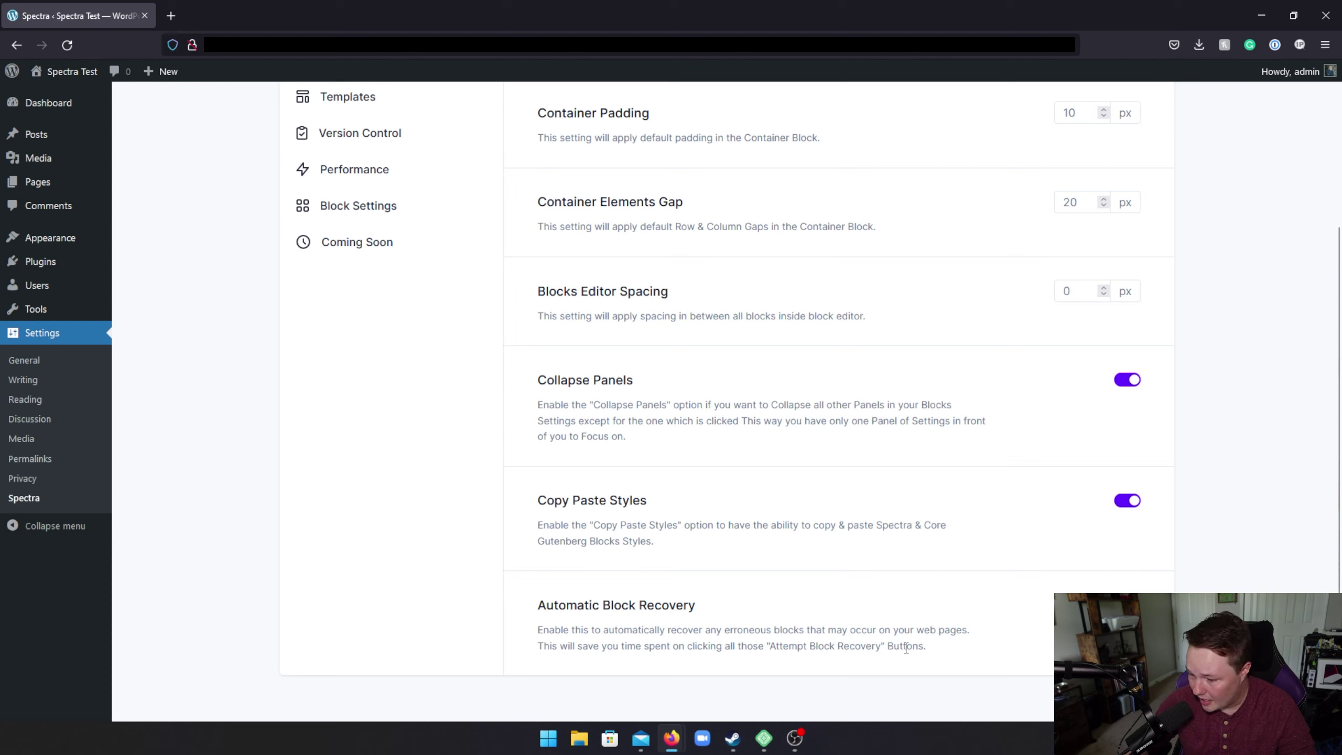
pyautogui.moveTo(932, 655); pyautogui.dragTo(663, 631)
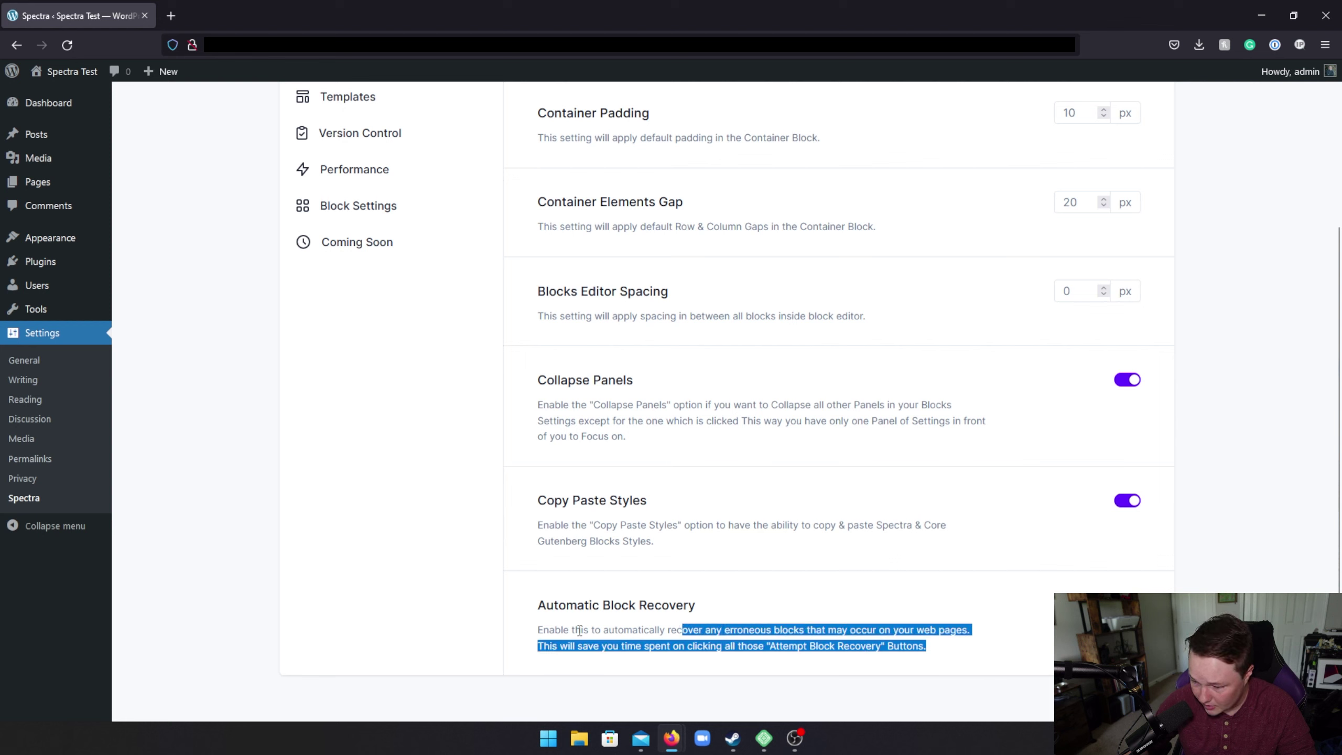
pyautogui.click(745, 630)
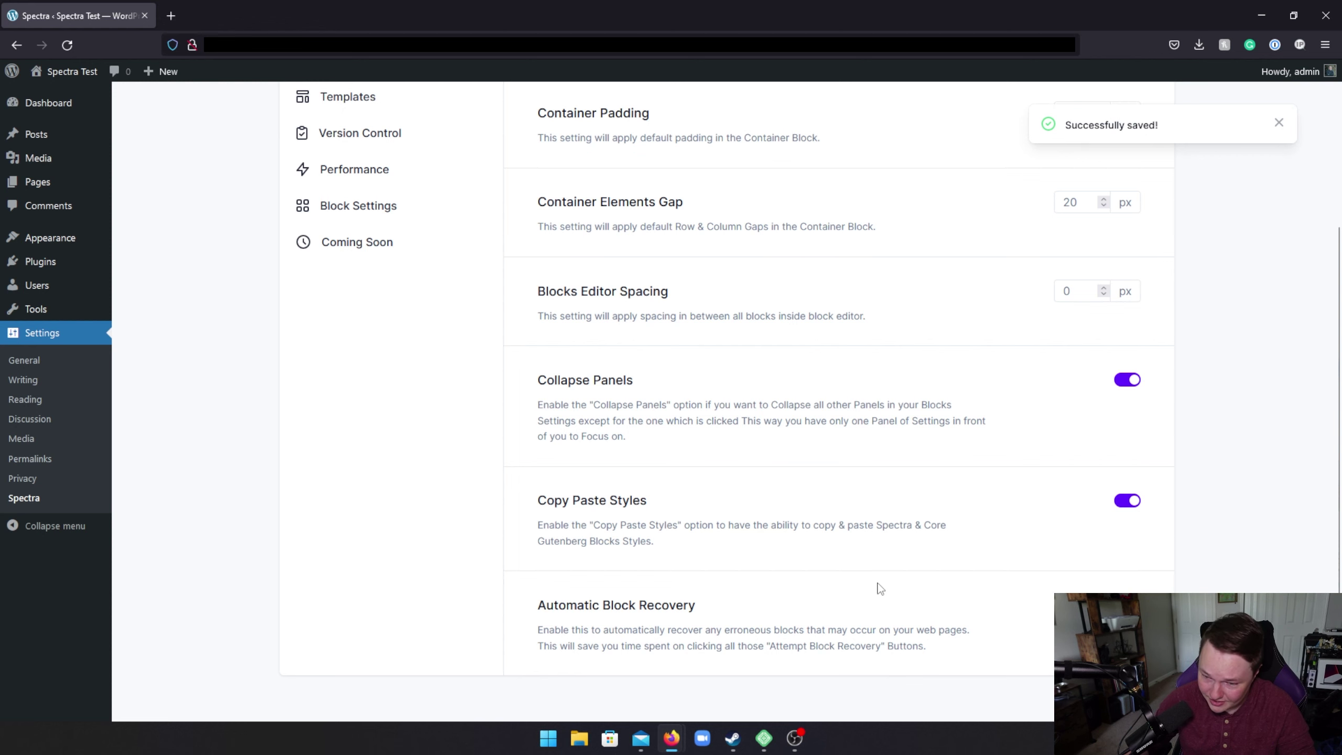
pyautogui.scroll(4, 876, 587)
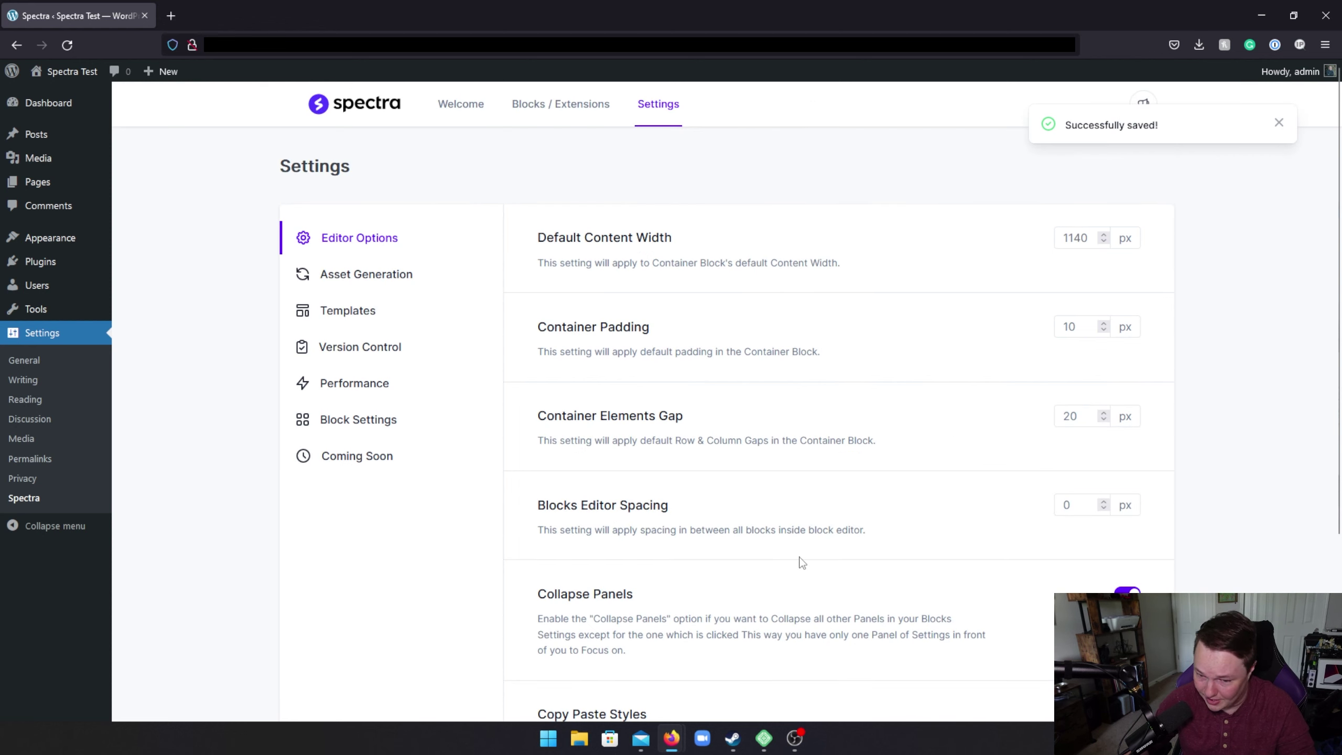
# Step: Read the Asset Generation File Generation note and regenerate the CSS and JS assets
pyautogui.click(412, 274)
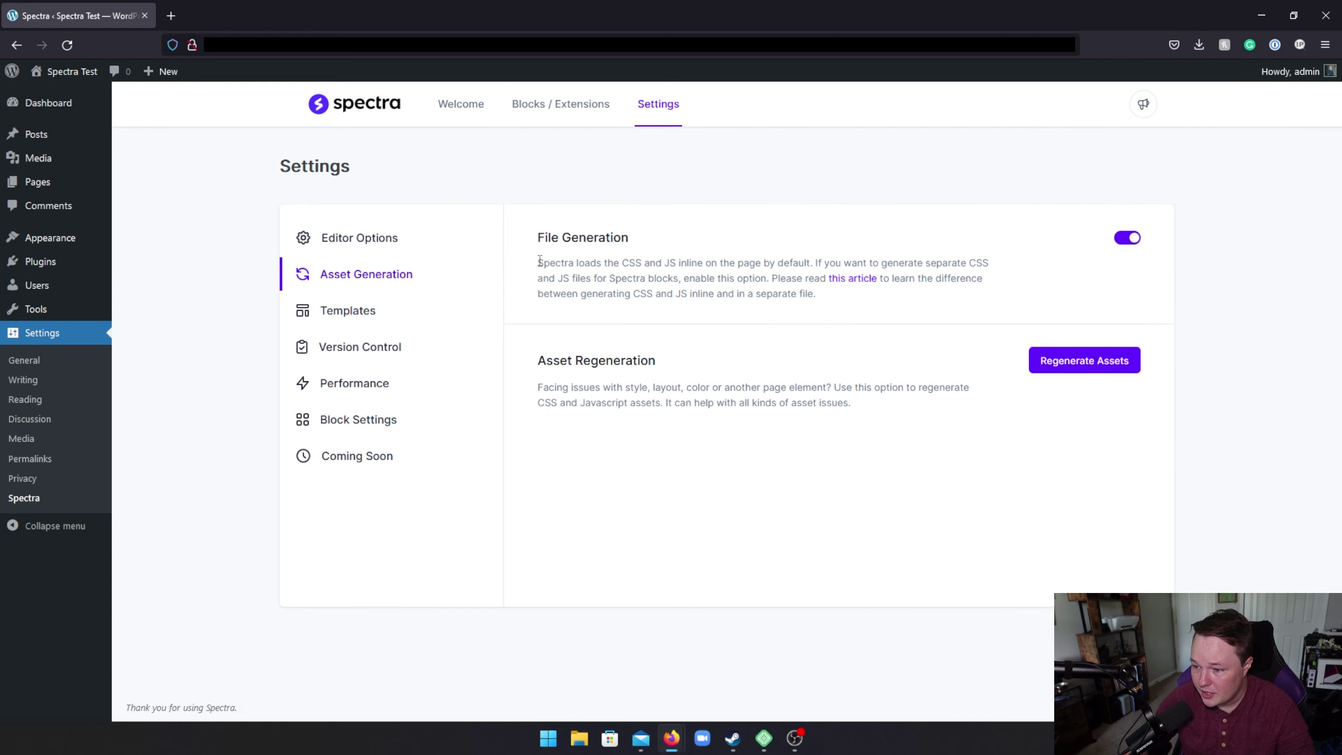
pyautogui.moveTo(536, 262); pyautogui.dragTo(811, 267)
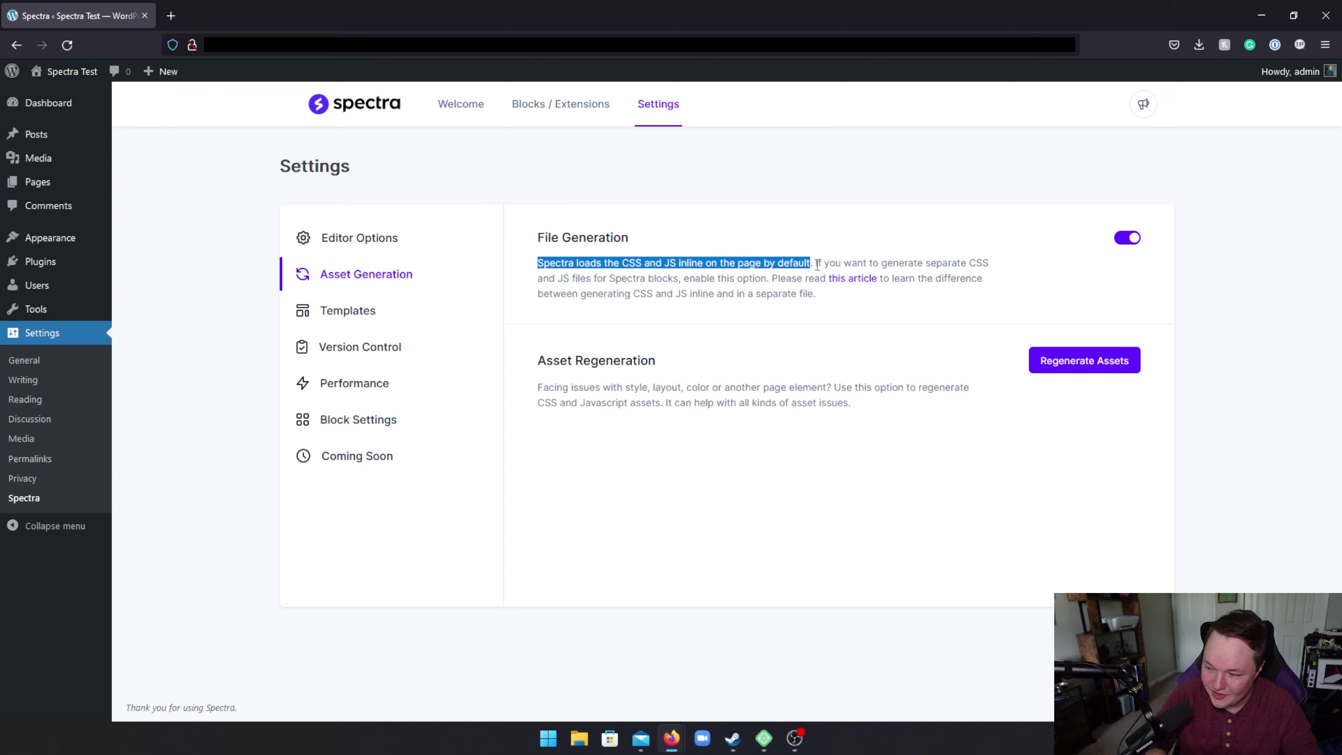
pyautogui.moveTo(816, 263); pyautogui.dragTo(714, 282)
pyautogui.click(878, 308)
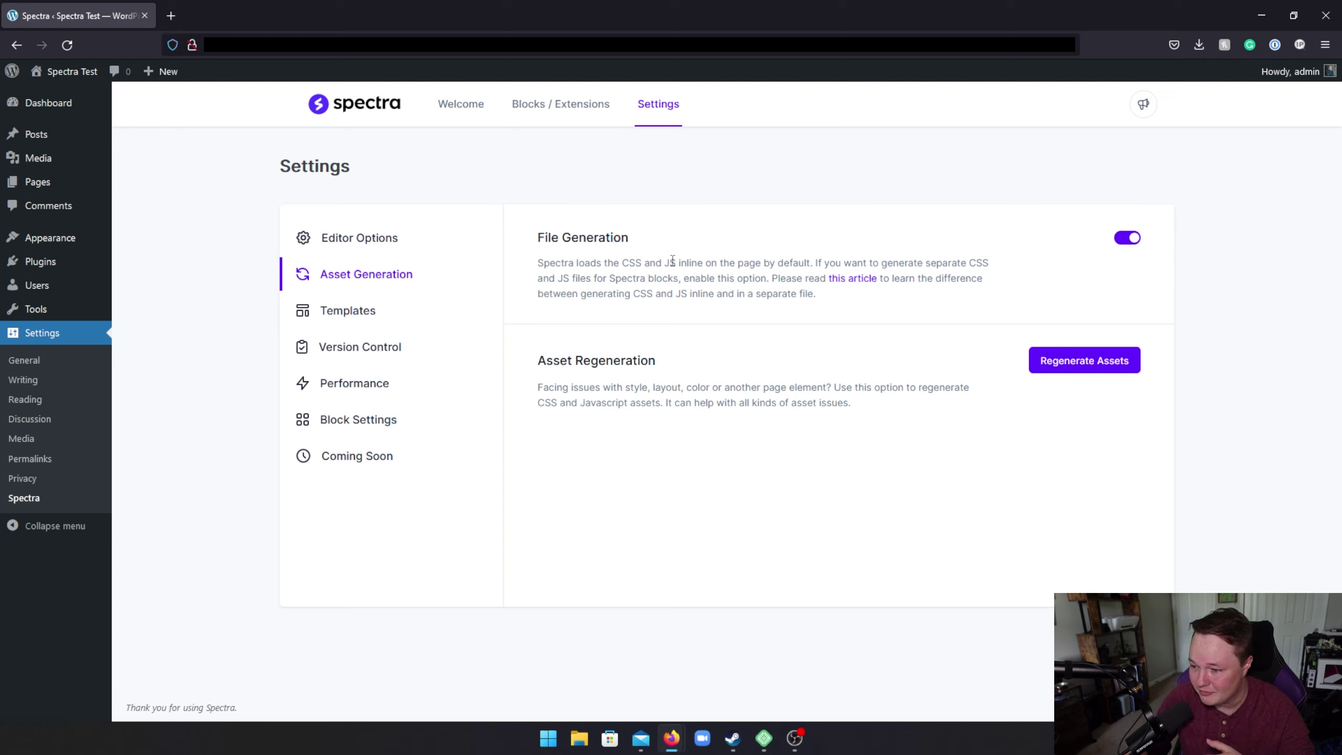
pyautogui.moveTo(670, 260); pyautogui.dragTo(537, 264)
pyautogui.click(723, 338)
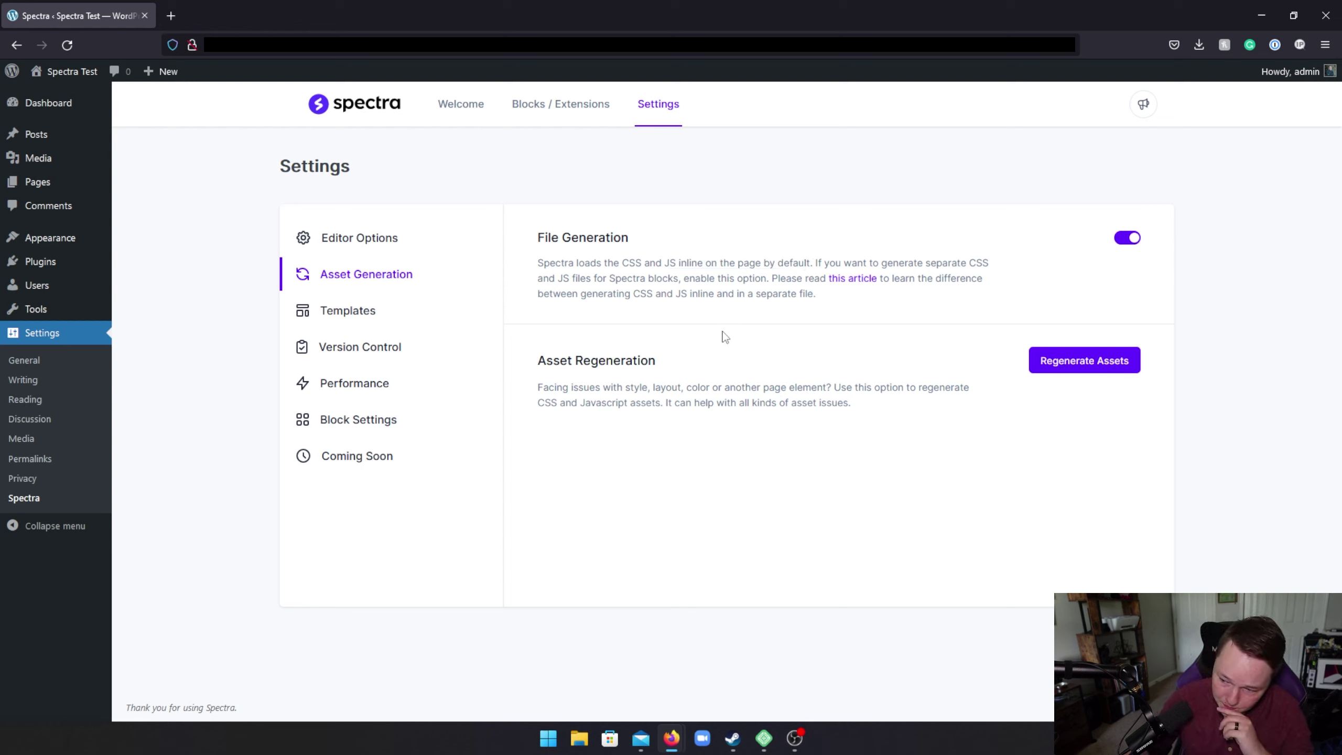
pyautogui.click(1099, 369)
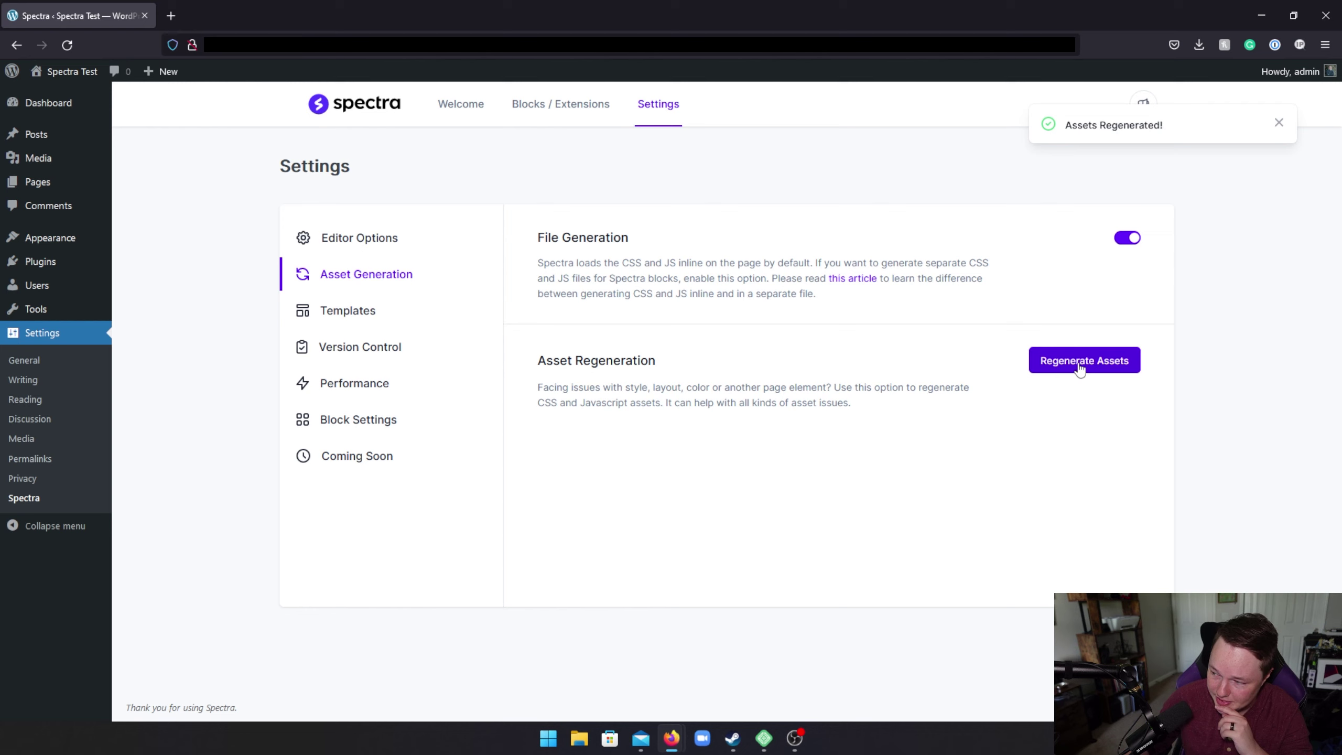
# Step: View the Templates settings and read the template library description
pyautogui.click(374, 308)
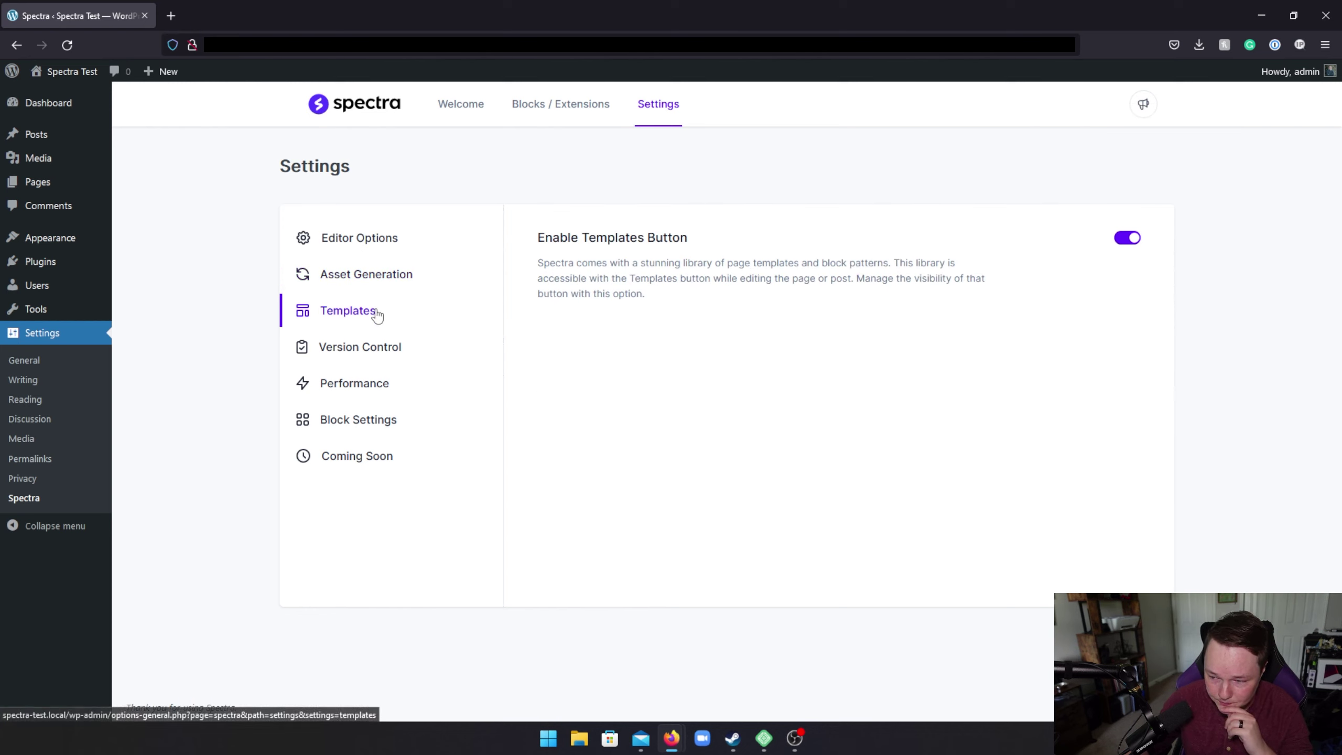
pyautogui.moveTo(532, 262); pyautogui.dragTo(656, 299)
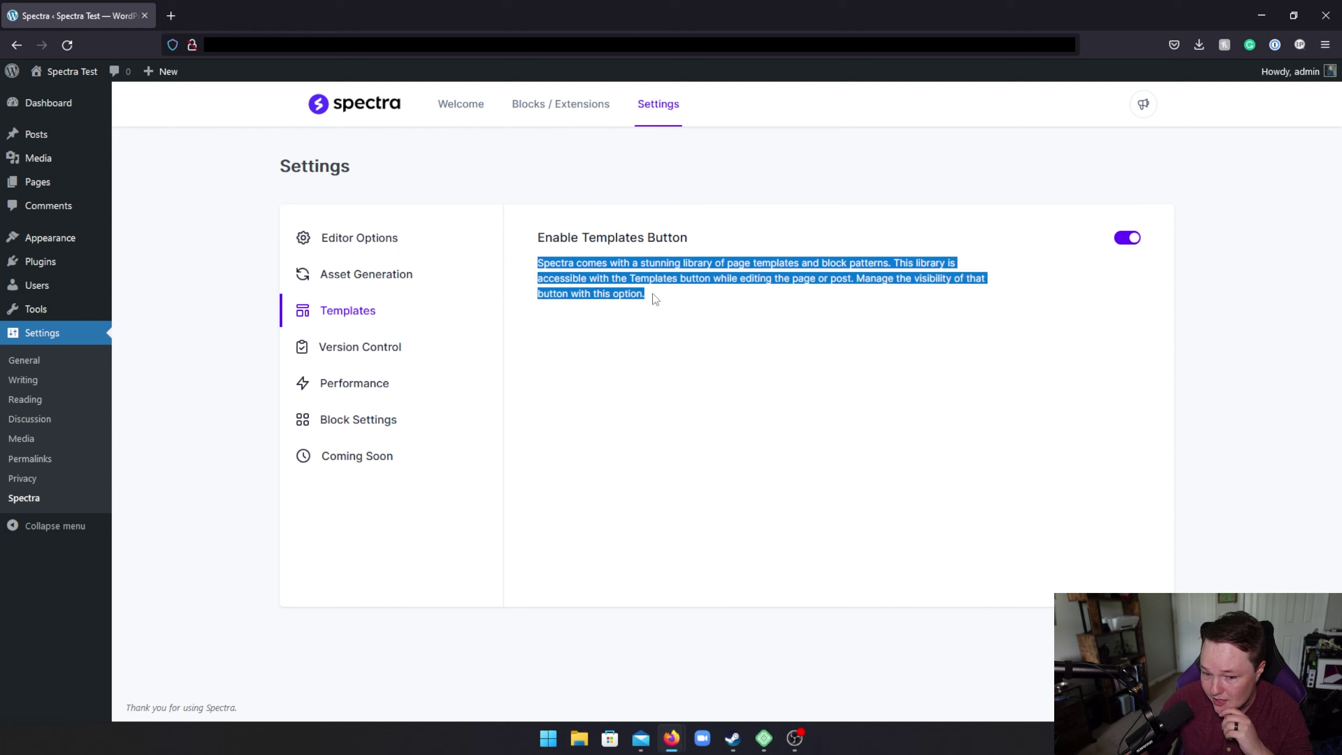
pyautogui.click(685, 319)
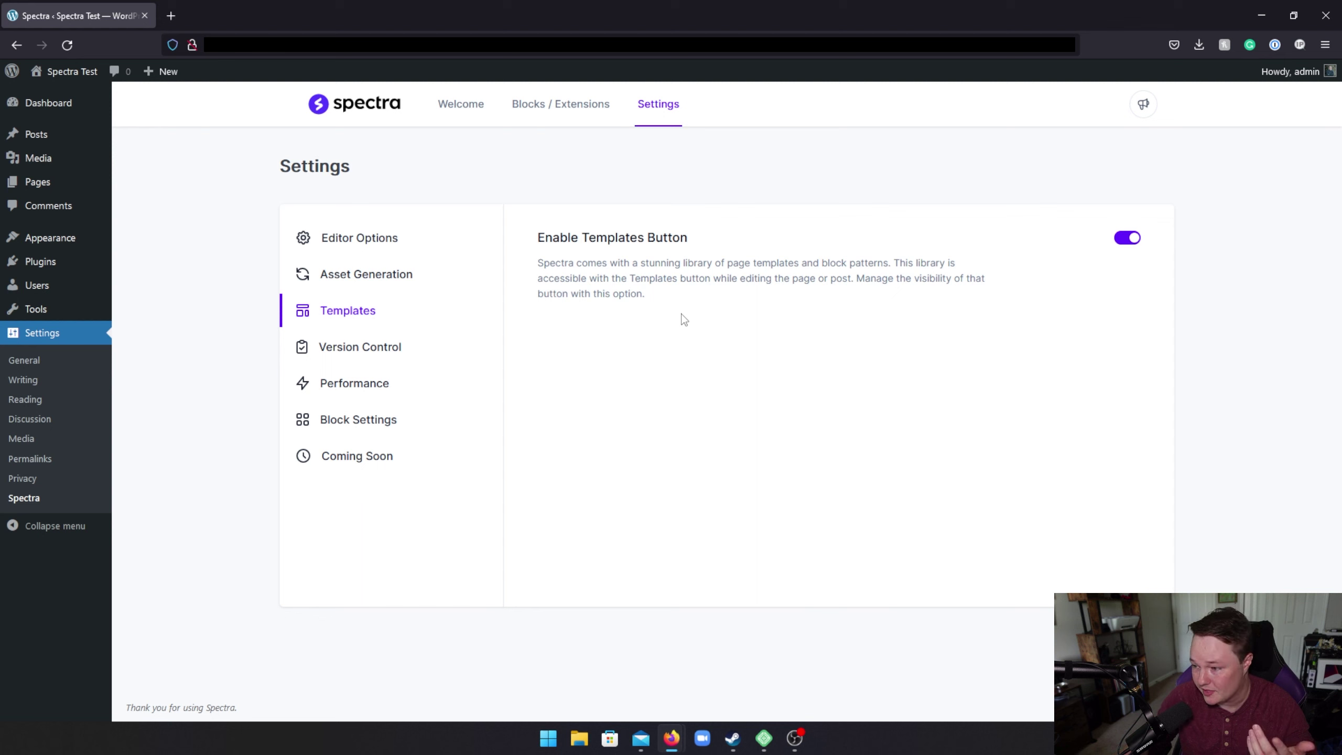
# Step: In Version Control, browse the rollback versions, keeping 2.0.10, with Beta left off
pyautogui.click(433, 358)
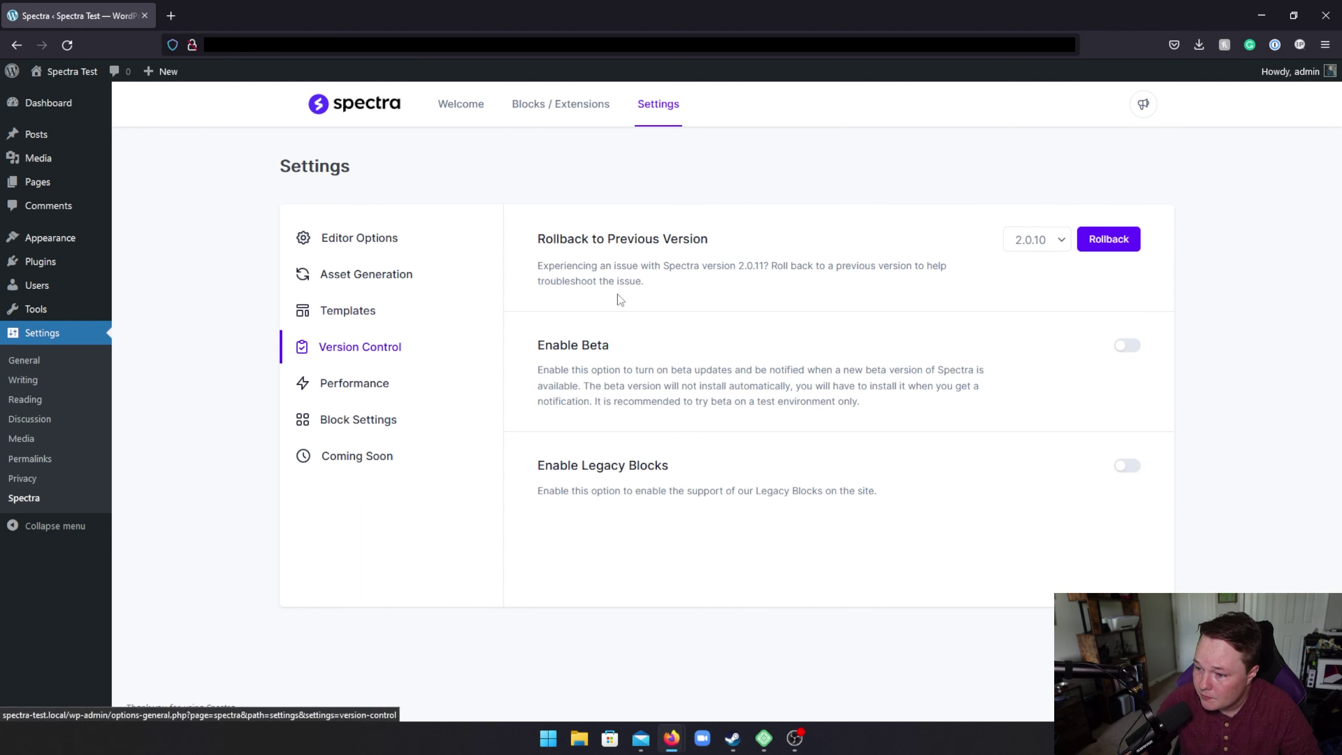
pyautogui.click(1025, 243)
pyautogui.click(1024, 263)
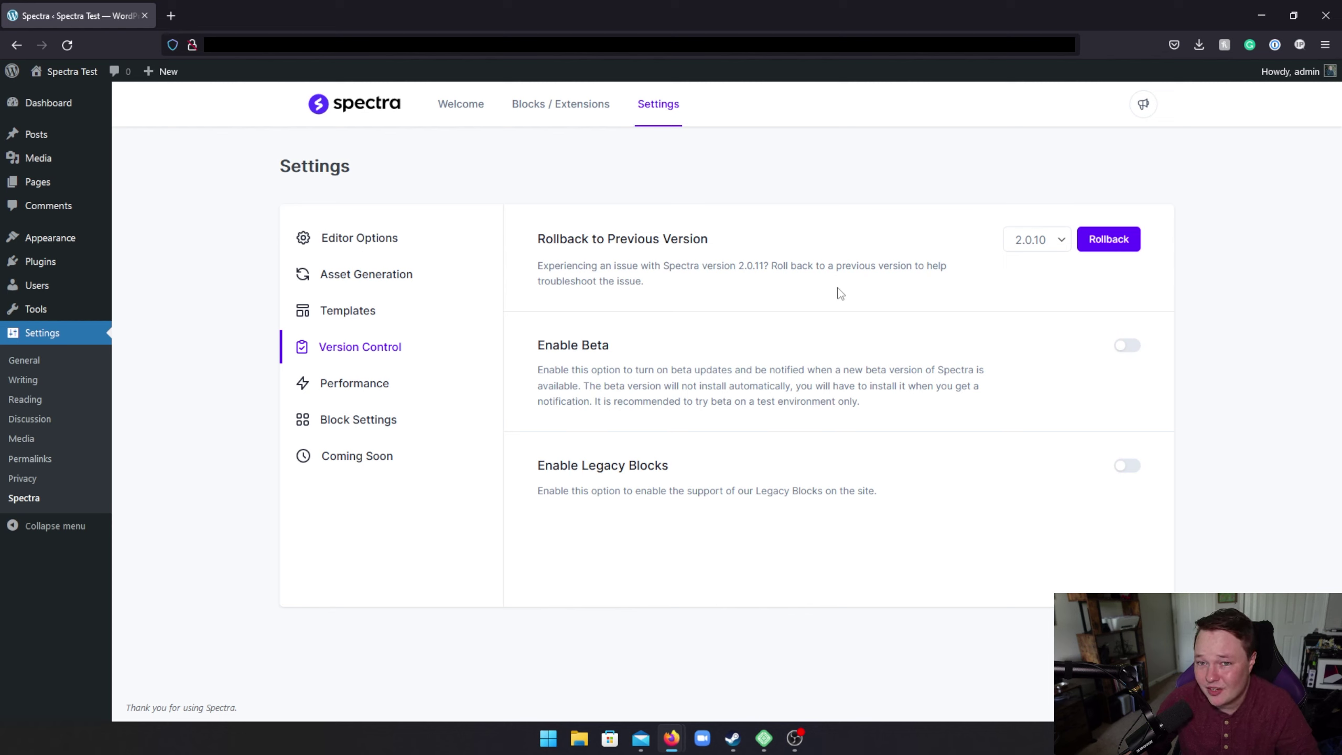
pyautogui.click(1056, 253)
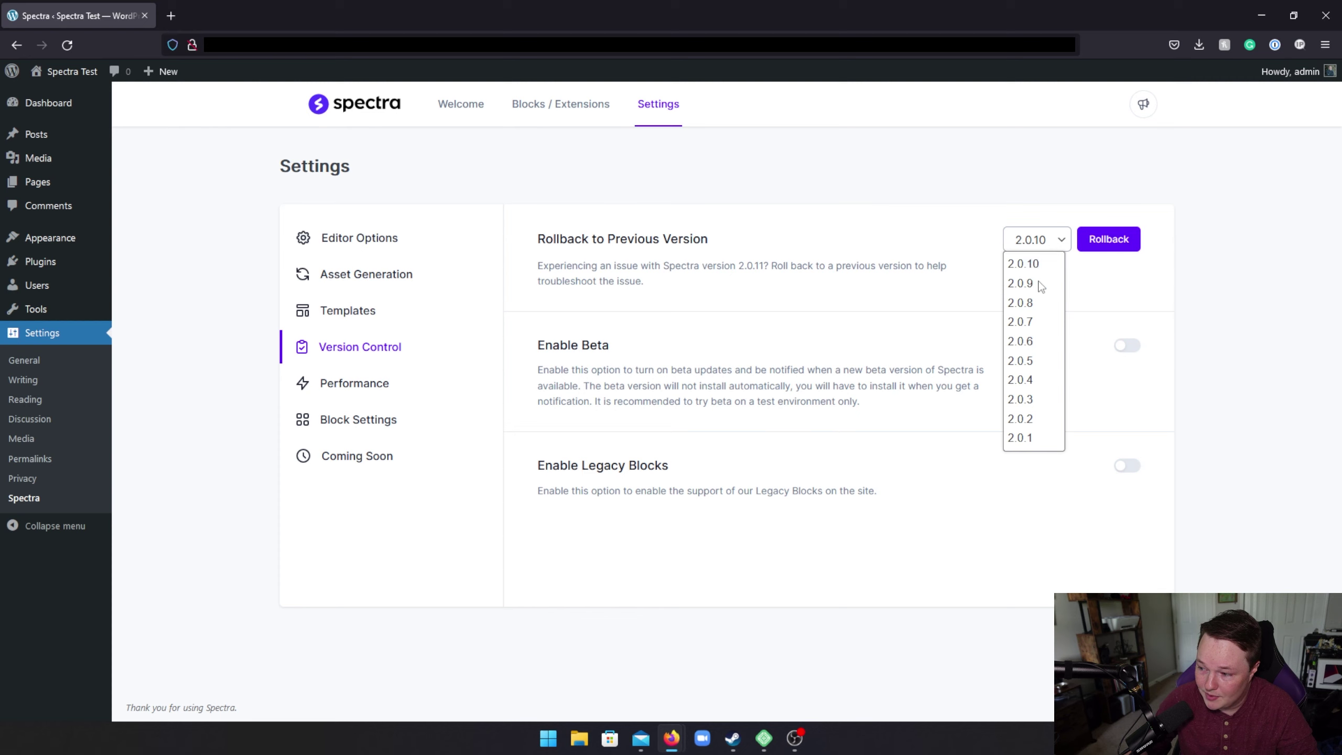
pyautogui.click(948, 294)
pyautogui.moveTo(906, 403); pyautogui.dragTo(534, 364)
pyautogui.click(535, 364)
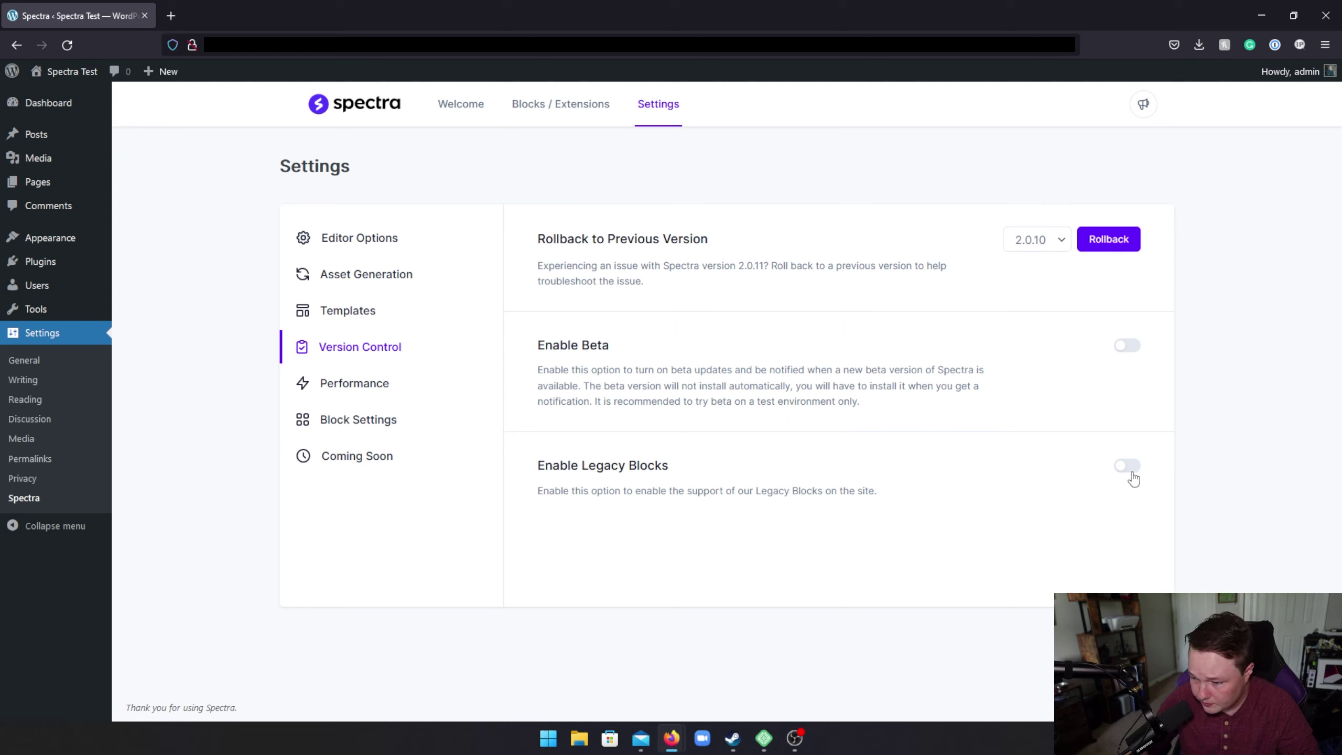
# Step: In Performance, toggle Load Google Fonts Locally on and back off
pyautogui.click(372, 383)
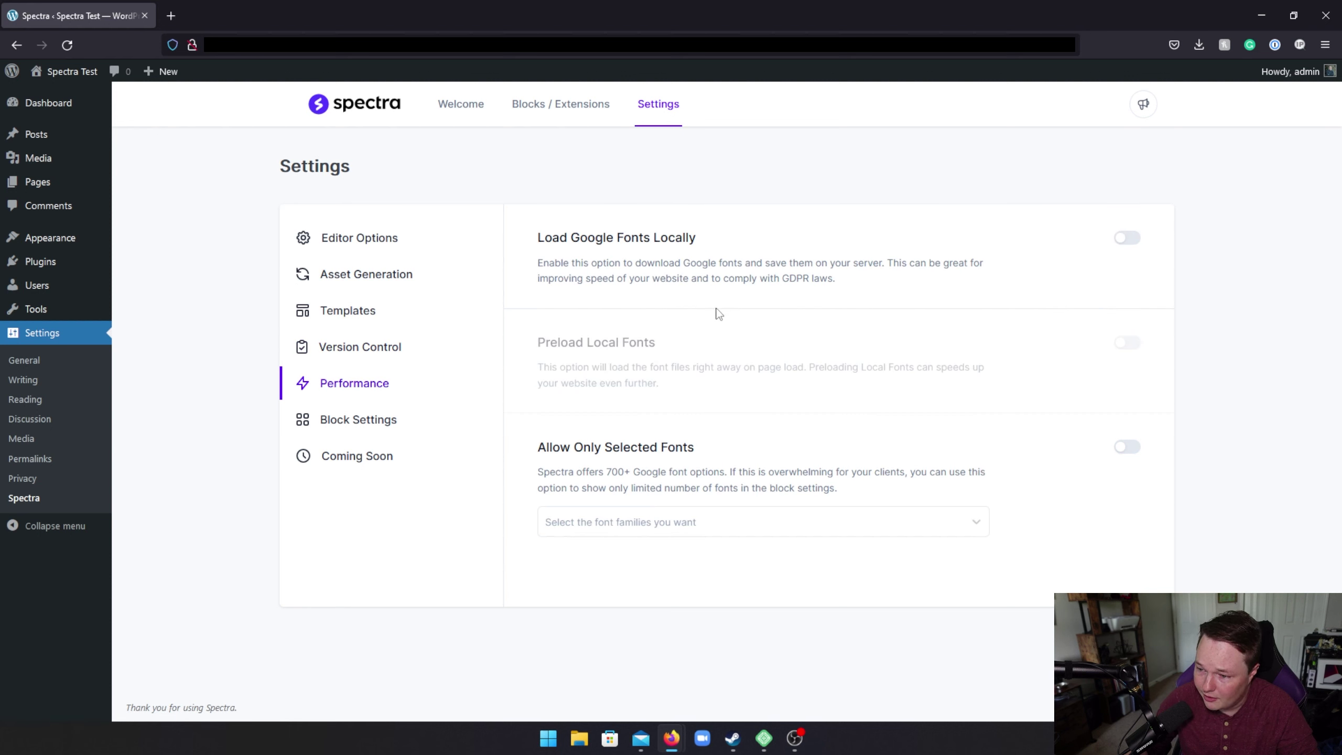
pyautogui.click(1125, 244)
pyautogui.click(1125, 243)
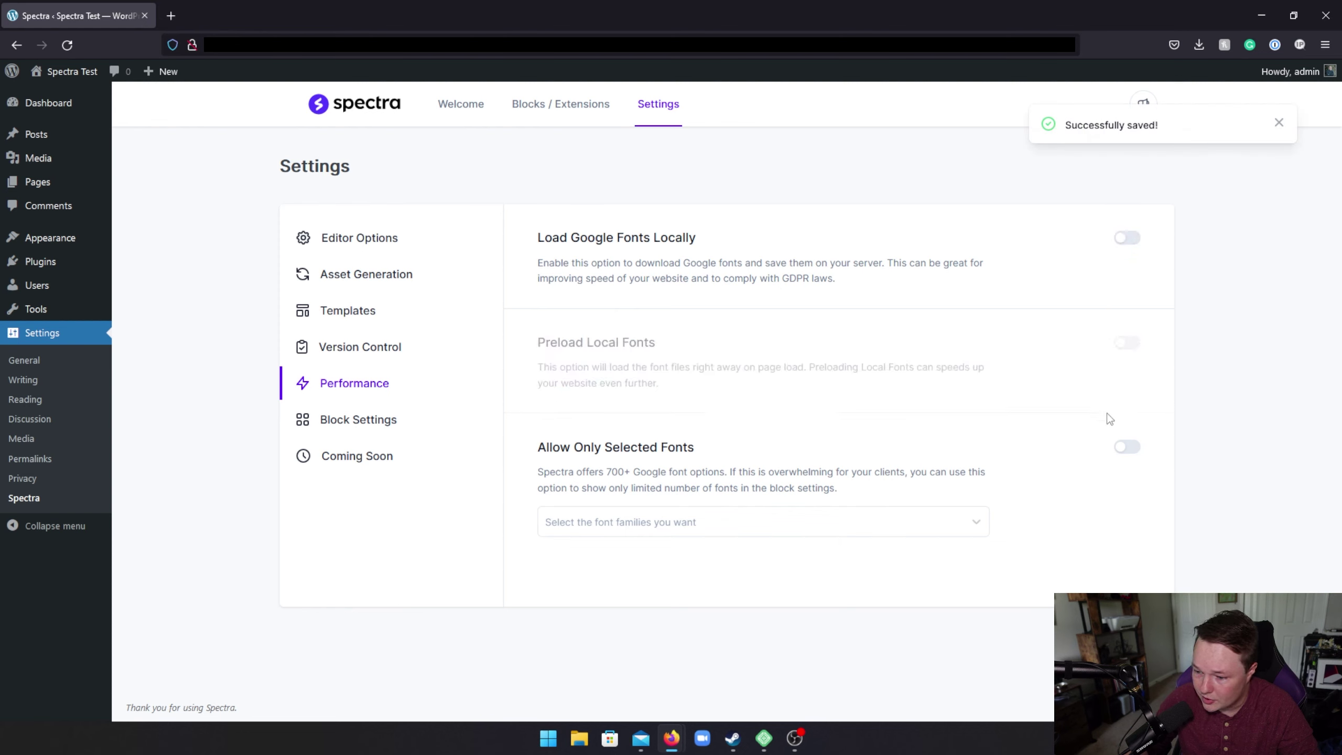
# Step: Browse the allowed font families list and toggle Allow Only Selected Fonts on, then off
pyautogui.click(801, 521)
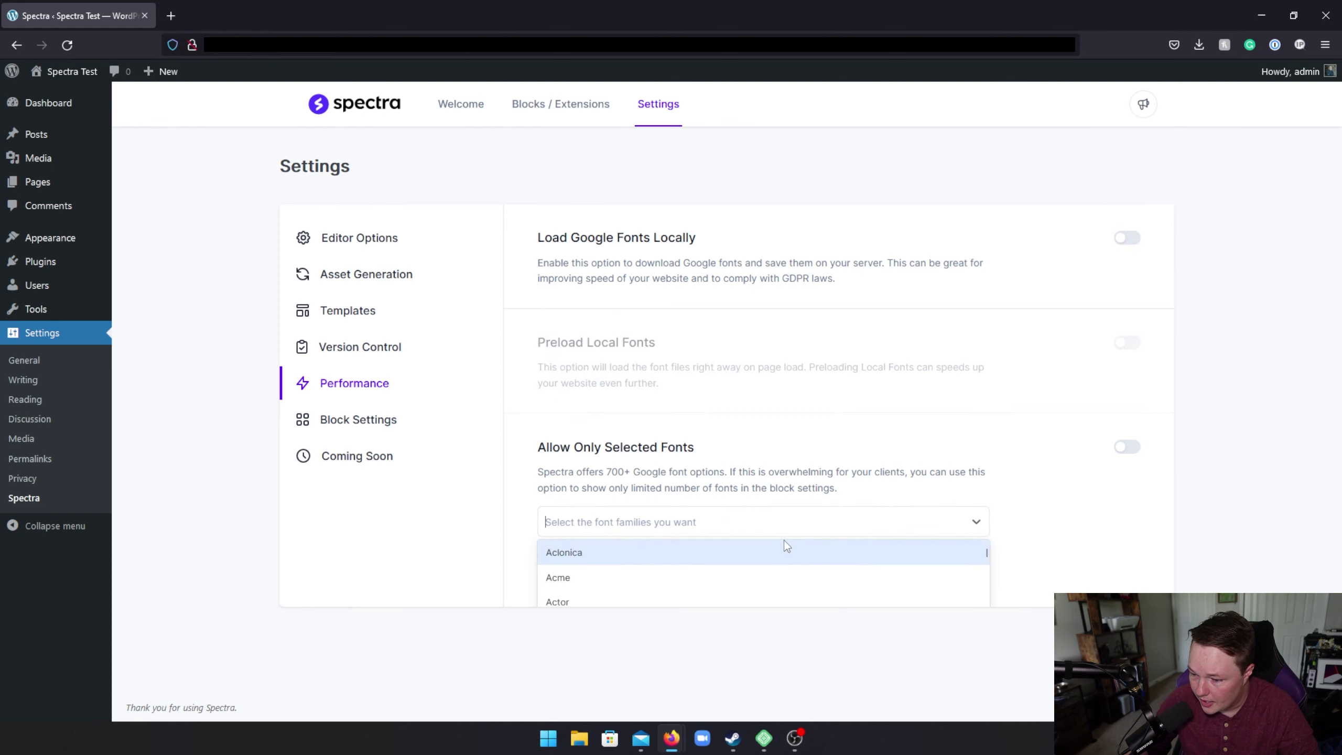
pyautogui.scroll(-15, 786, 545)
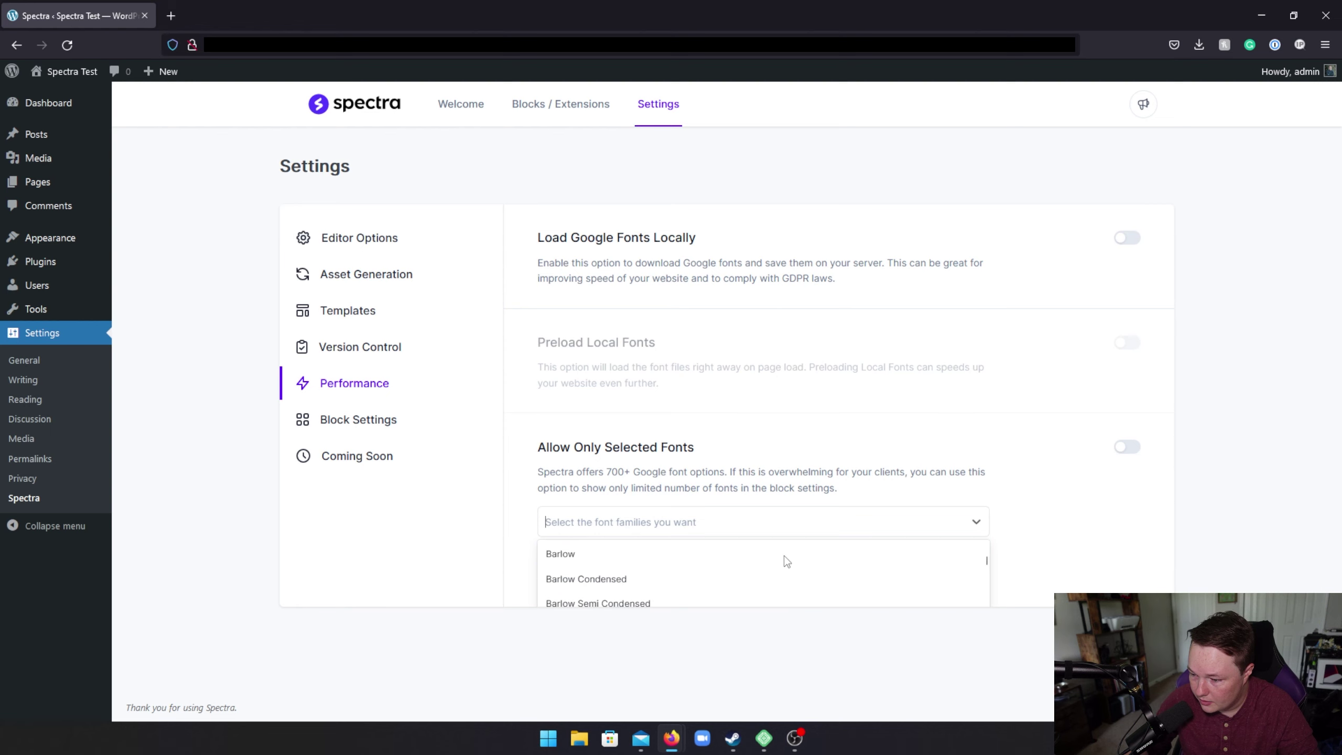
pyautogui.scroll(-15, 788, 561)
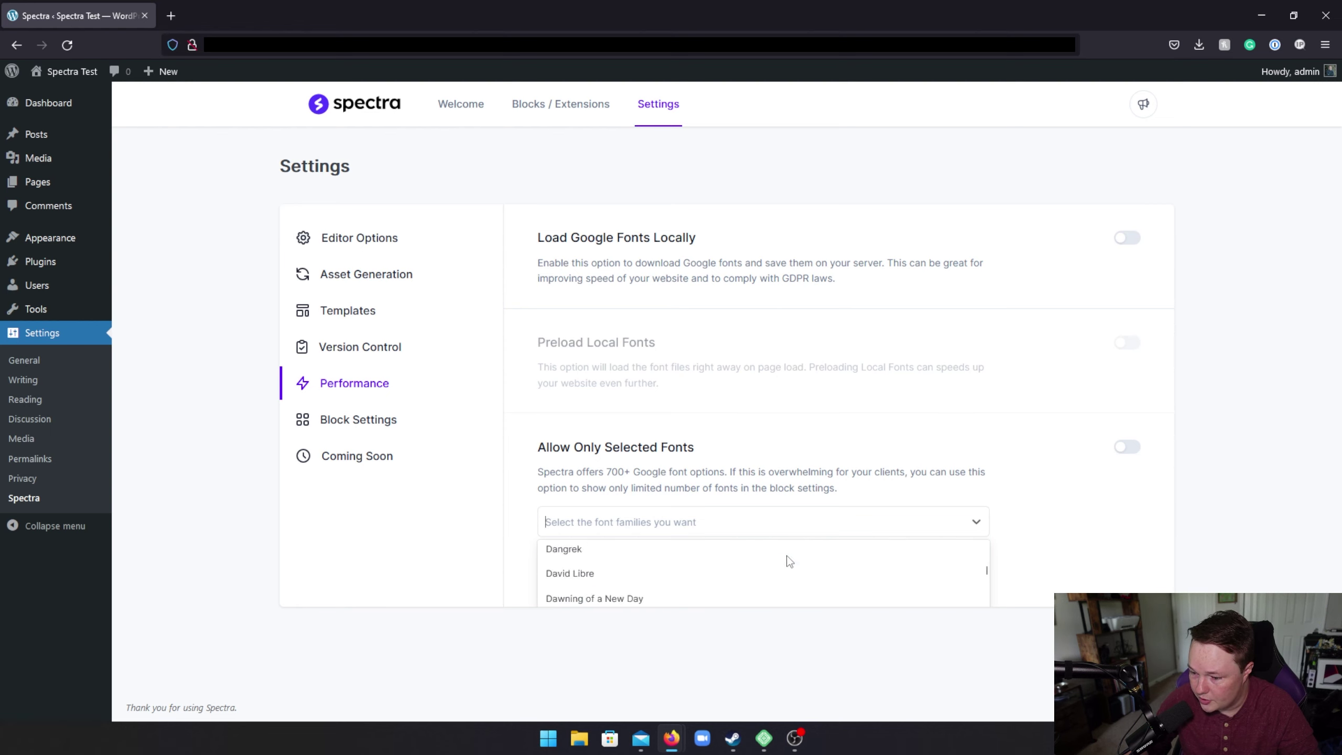
pyautogui.moveTo(986, 572); pyautogui.dragTo(987, 600)
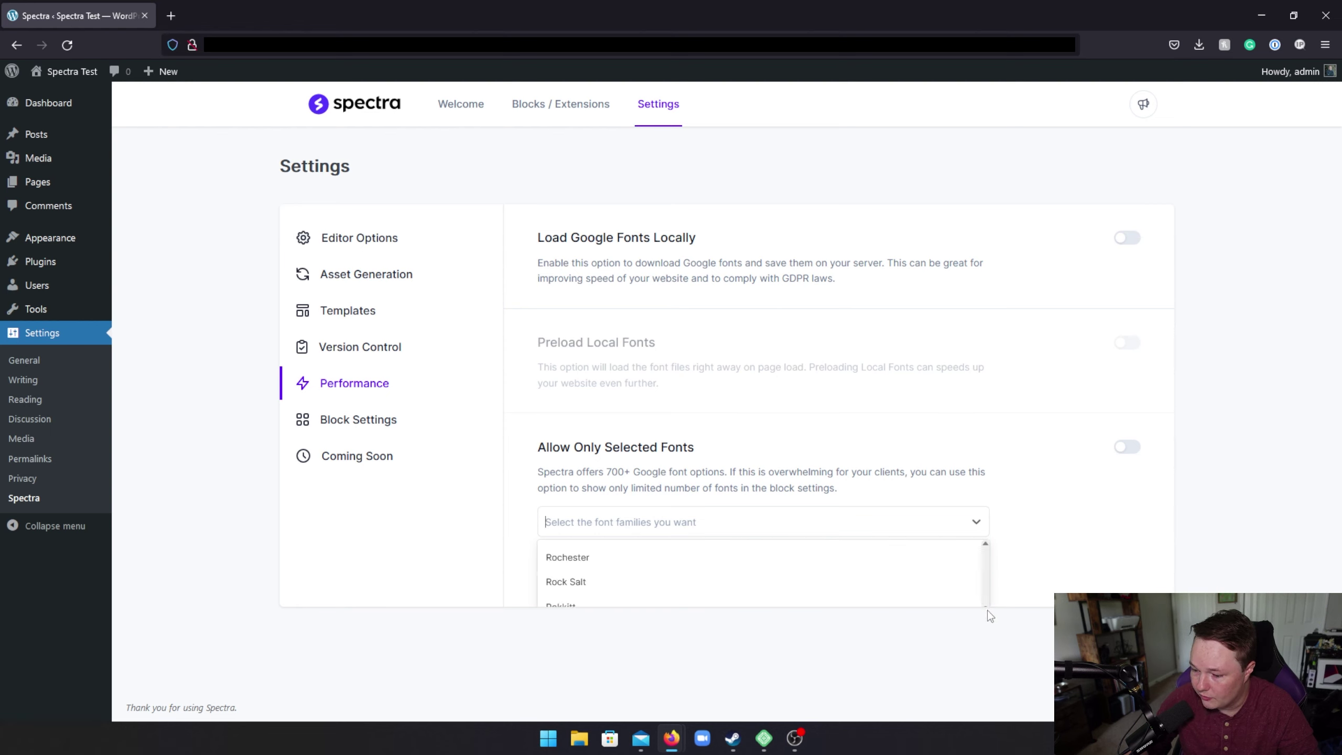
pyautogui.scroll(-2, 988, 545)
pyautogui.click(1018, 512)
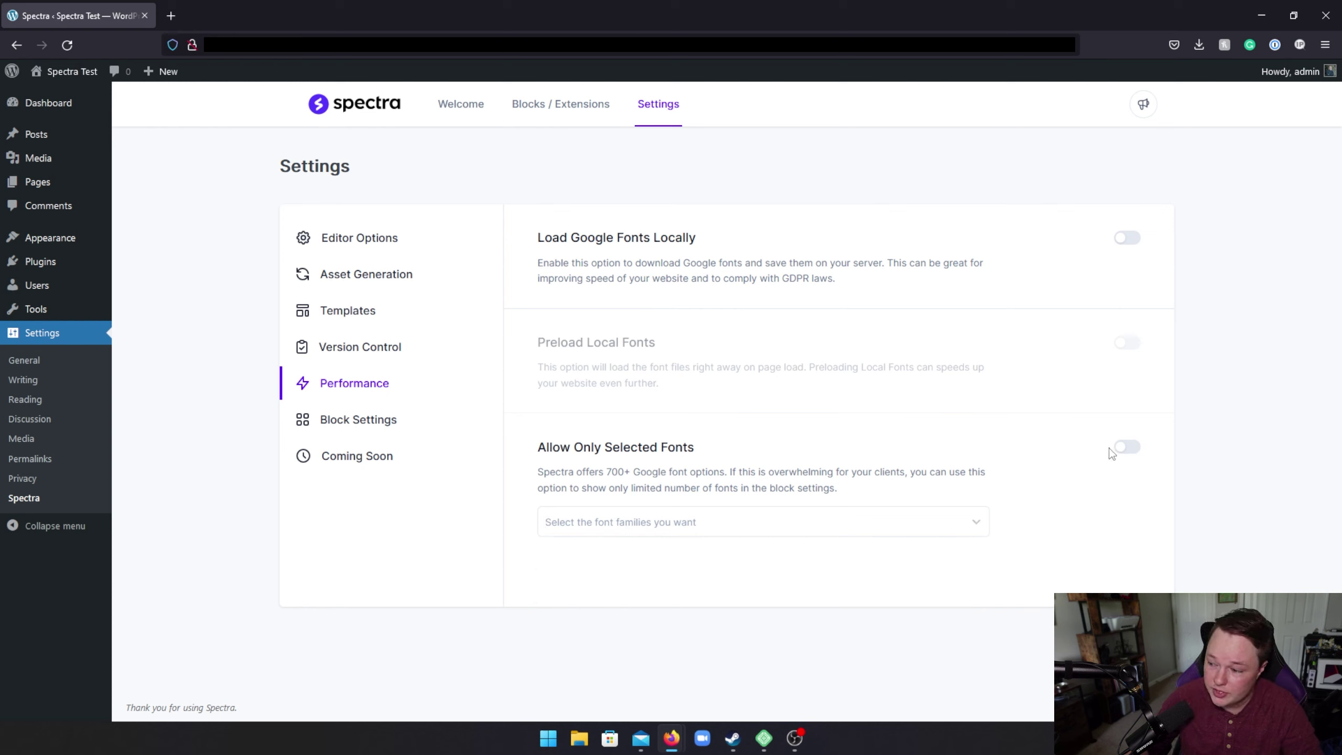
pyautogui.click(1126, 449)
pyautogui.click(1125, 450)
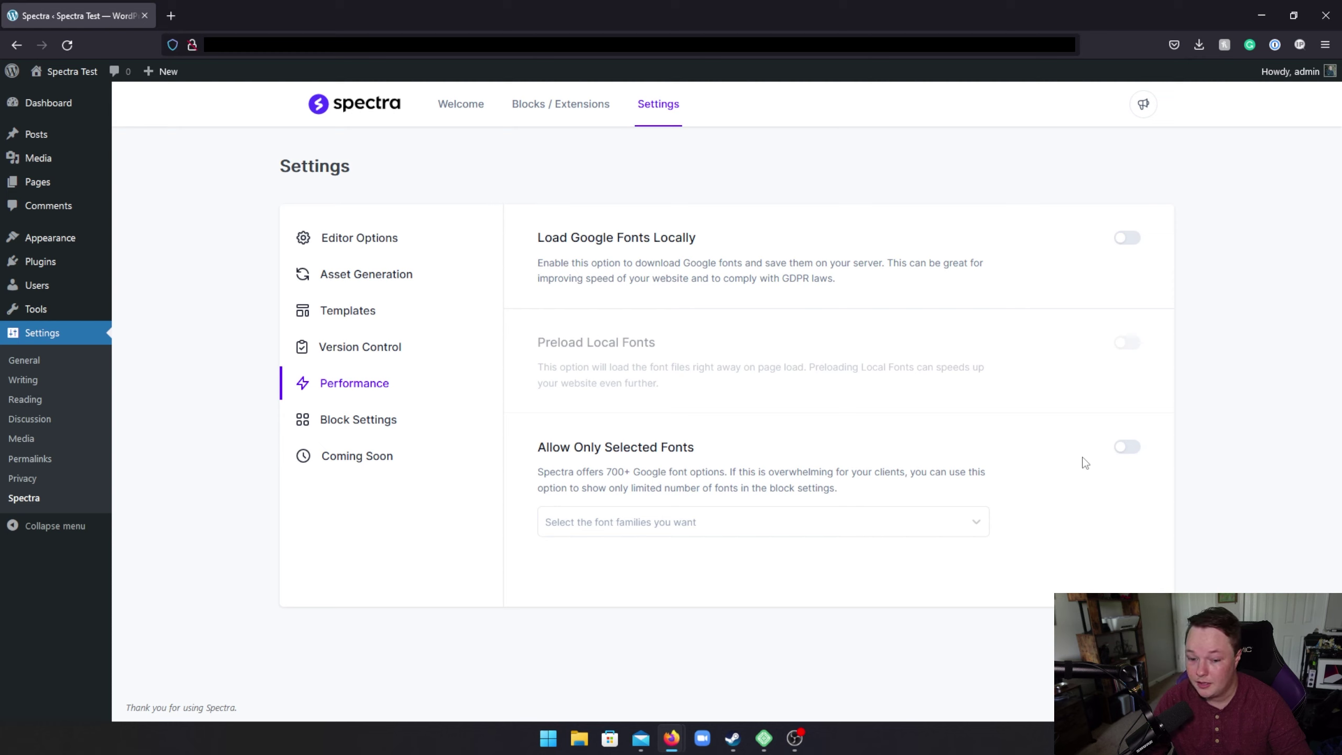
# Step: View Block Settings, leaving the form reCAPTCHA v2 site key empty
pyautogui.click(367, 428)
pyautogui.click(676, 327)
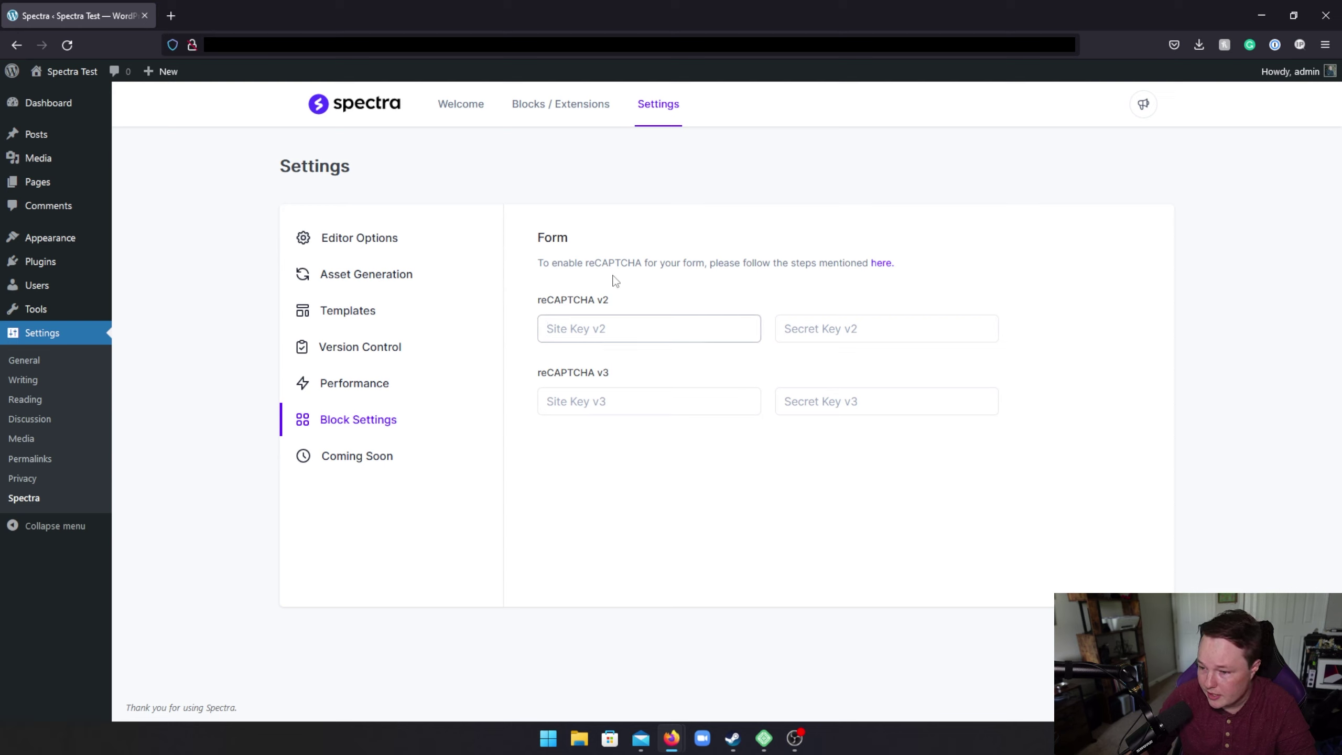
pyautogui.click(346, 424)
pyautogui.moveTo(543, 236); pyautogui.dragTo(786, 464)
pyautogui.click(786, 464)
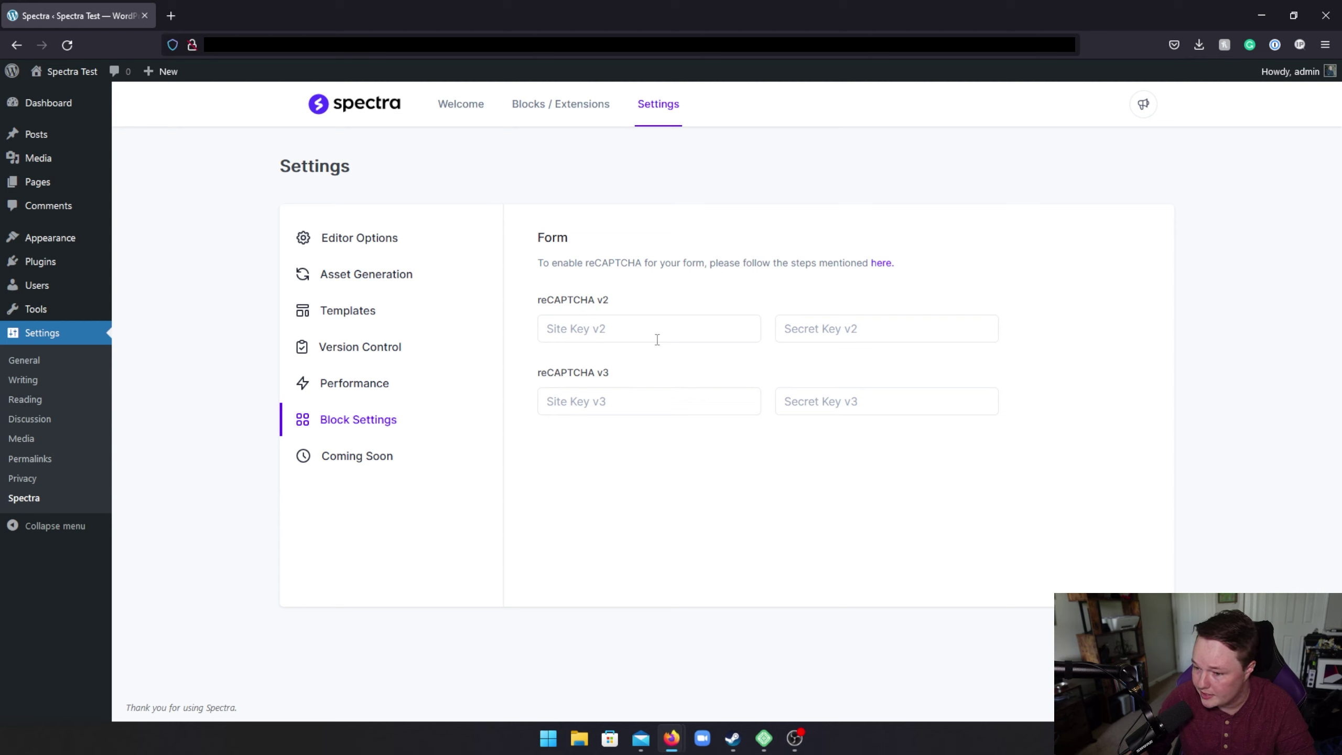
# Step: View Coming Soon settings and check the page list without choosing a page
pyautogui.click(360, 457)
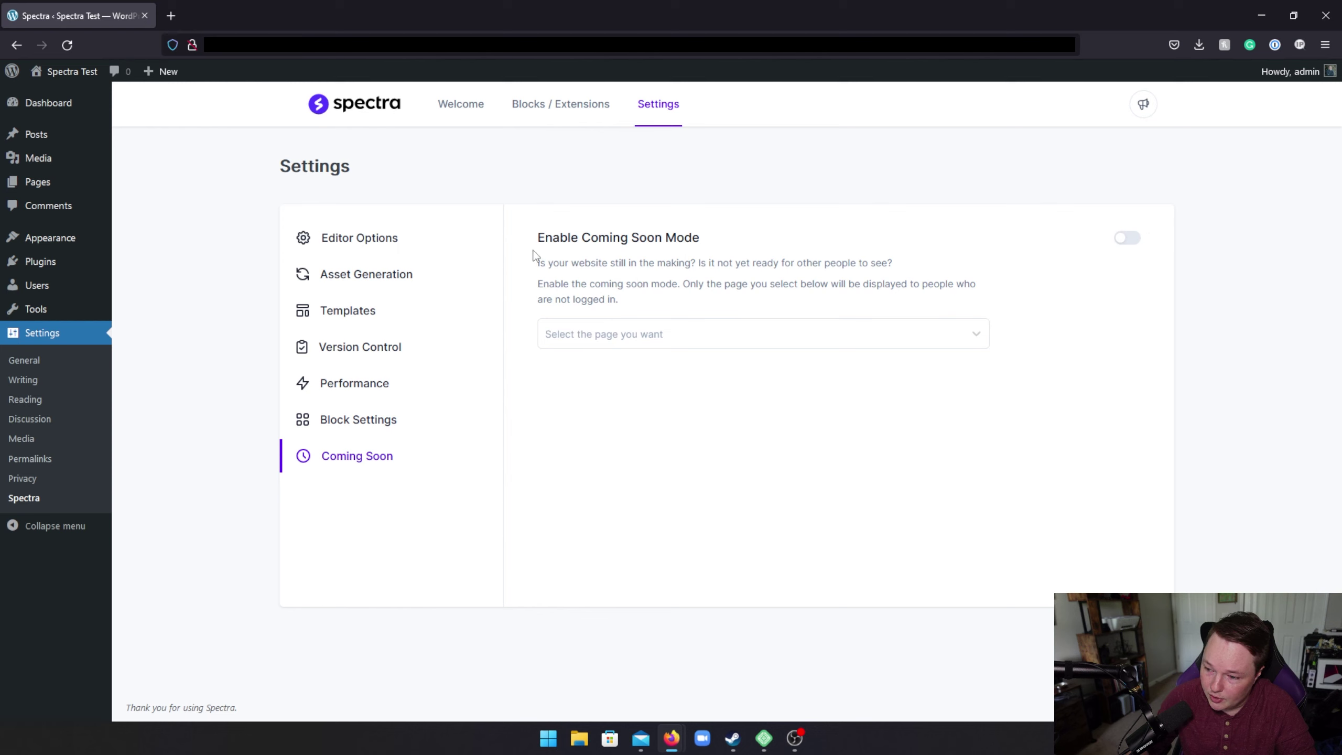
pyautogui.moveTo(532, 244); pyautogui.dragTo(653, 303)
pyautogui.click(655, 307)
pyautogui.click(641, 335)
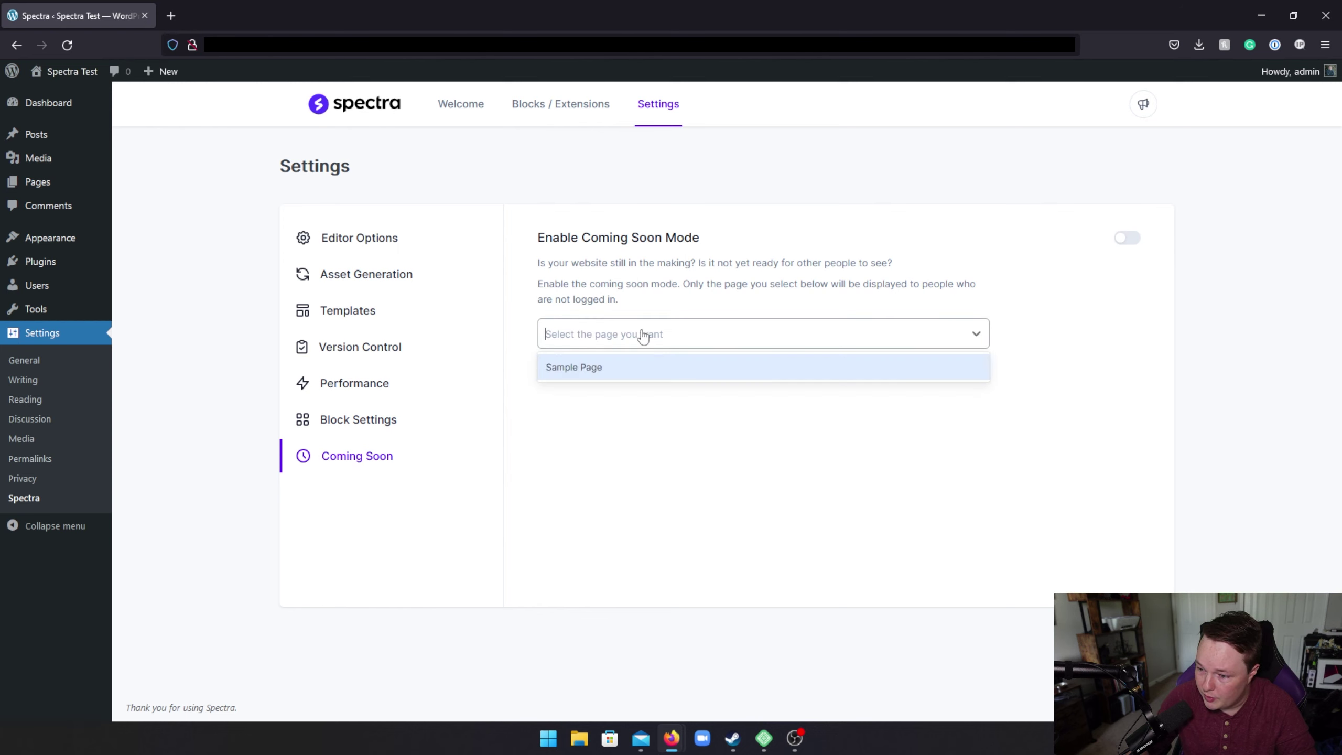
pyautogui.click(605, 420)
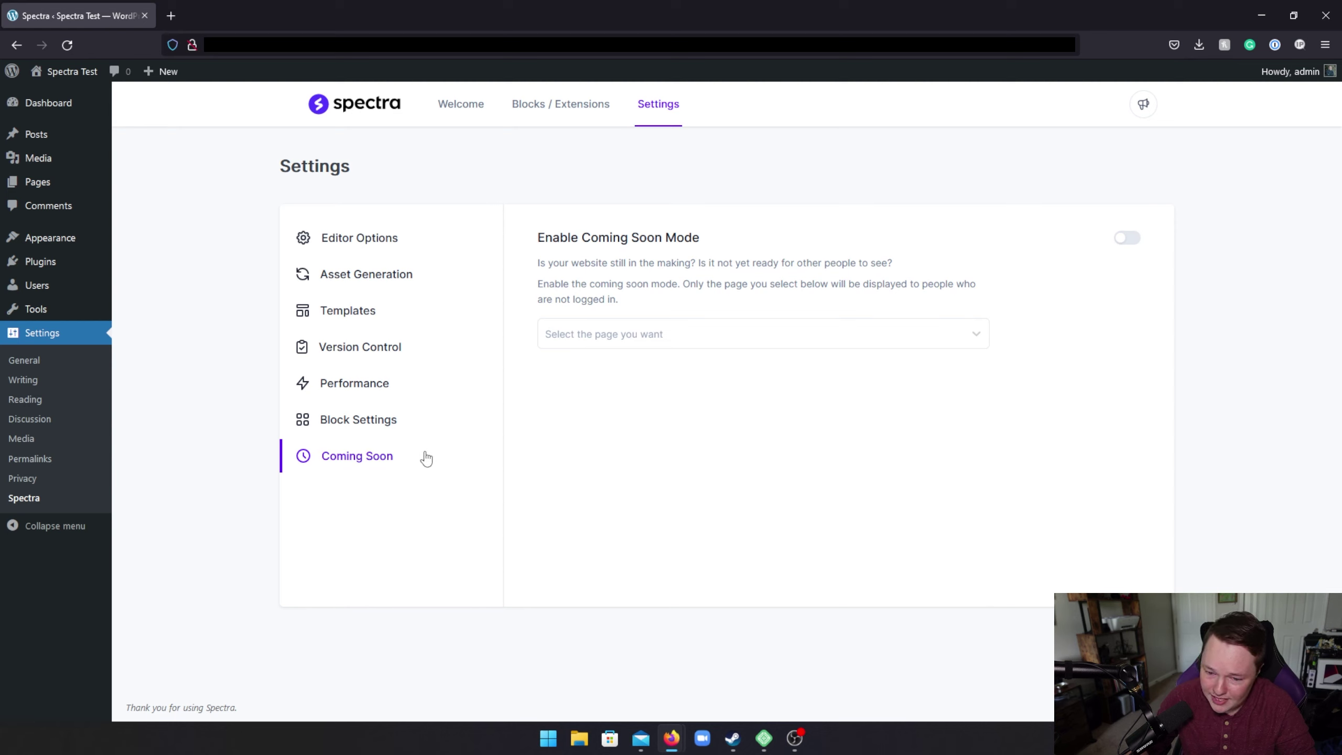
pyautogui.moveTo(496, 473); pyautogui.dragTo(330, 469)
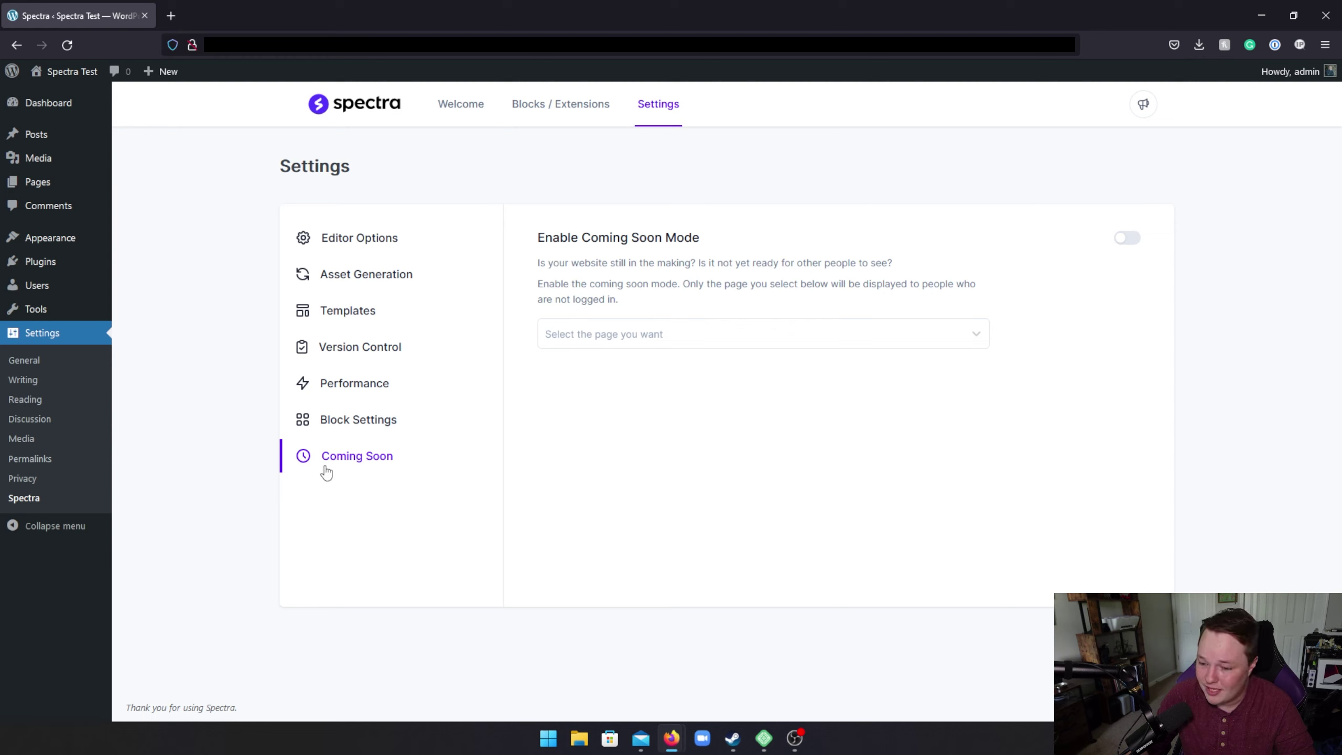
pyautogui.moveTo(318, 467)
pyautogui.mouseDown()
pyautogui.moveTo(335, 459)
pyautogui.moveTo(324, 470)
pyautogui.mouseUp()
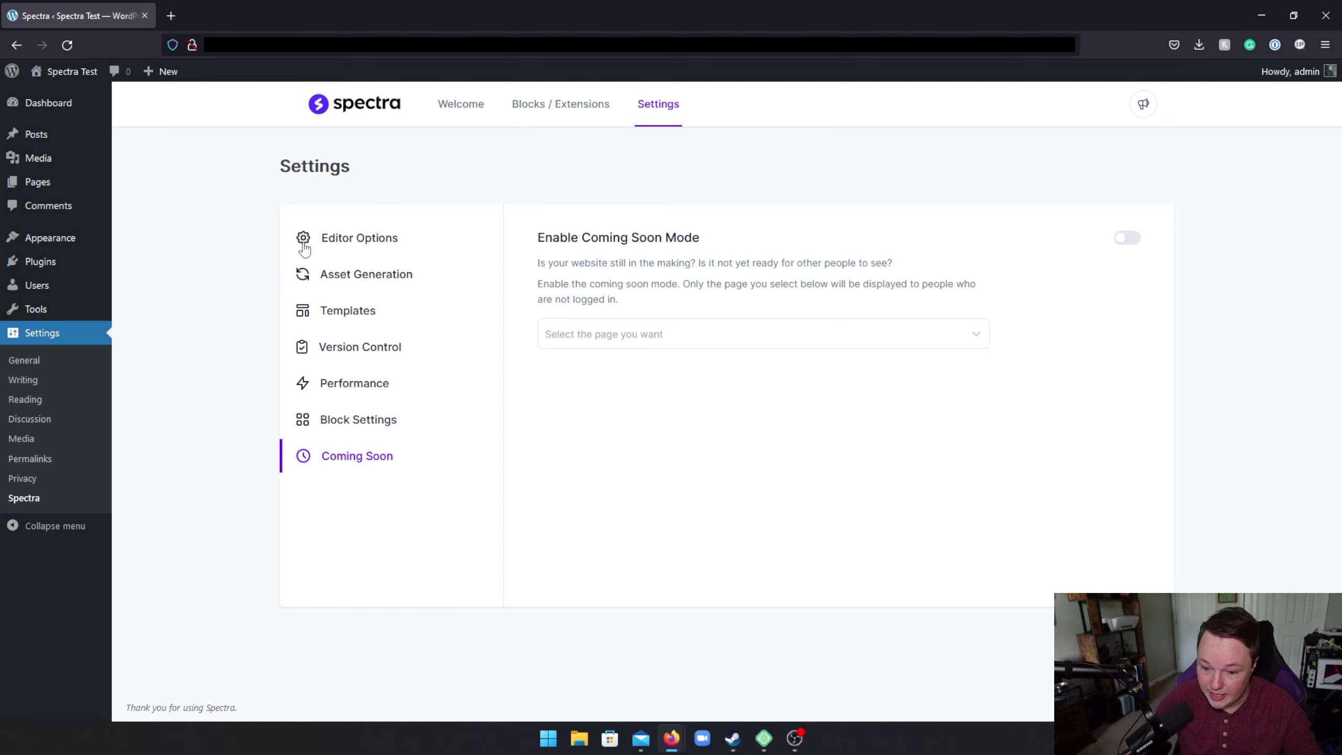
# Step: Create a new page titled 'Spectra Test' using the Blank template
pyautogui.moveTo(79, 185)
pyautogui.click(143, 204)
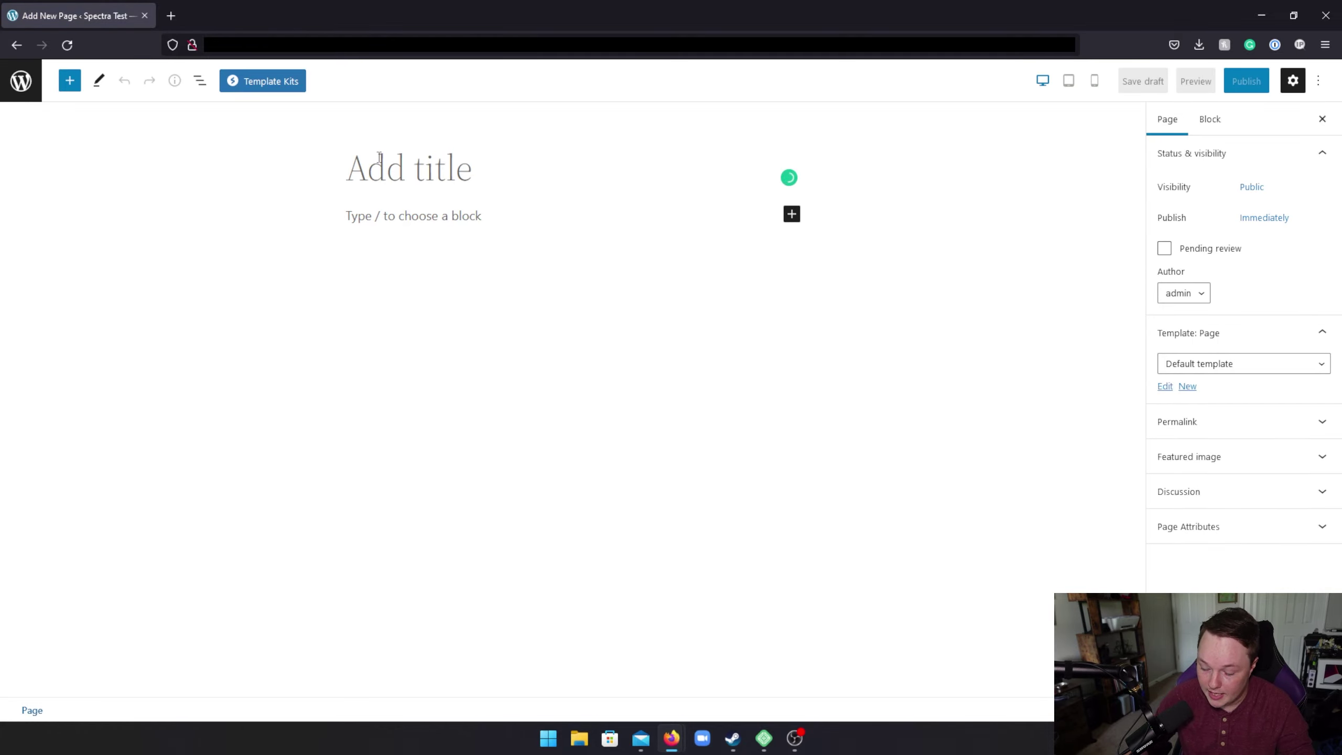
pyautogui.write('Spect')
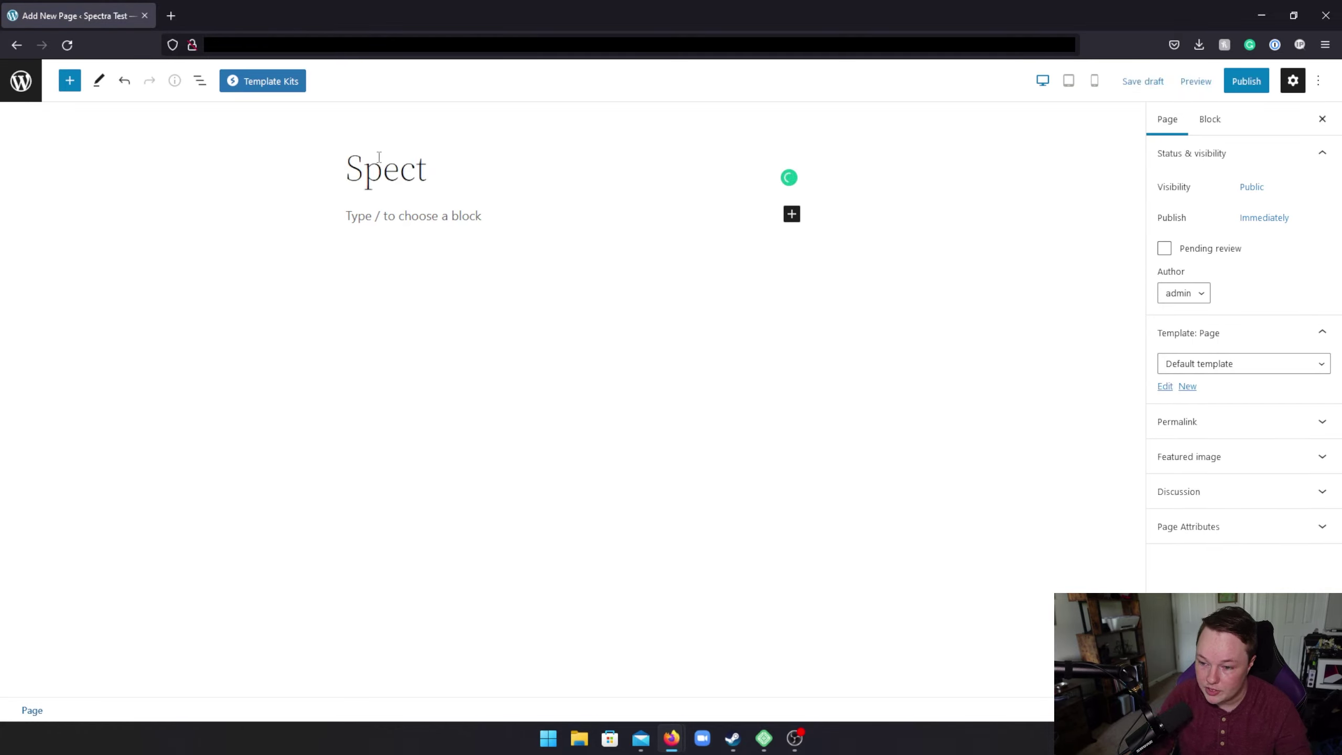
pyautogui.write('ra Test')
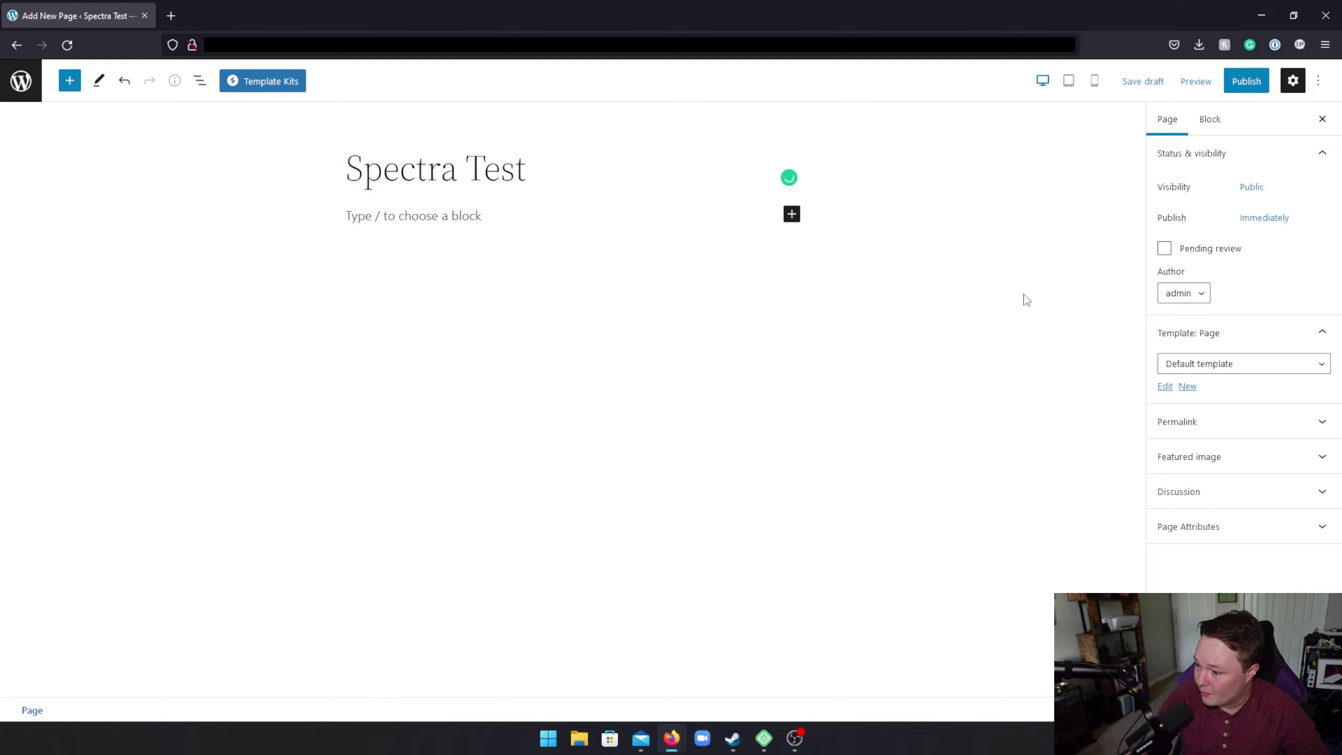
pyautogui.click(1169, 365)
pyautogui.click(1178, 401)
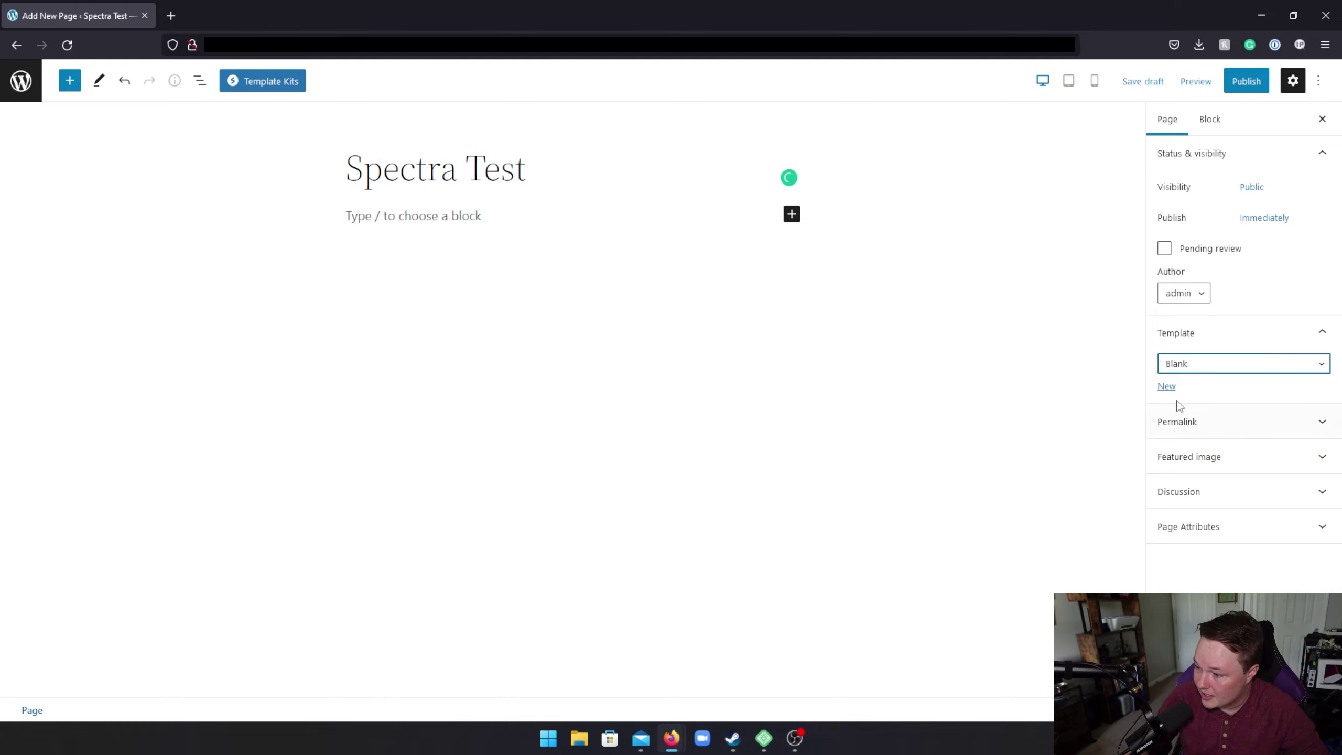
# Step: Publish the page and view it live in a new tab
pyautogui.click(1247, 81)
pyautogui.click(1222, 82)
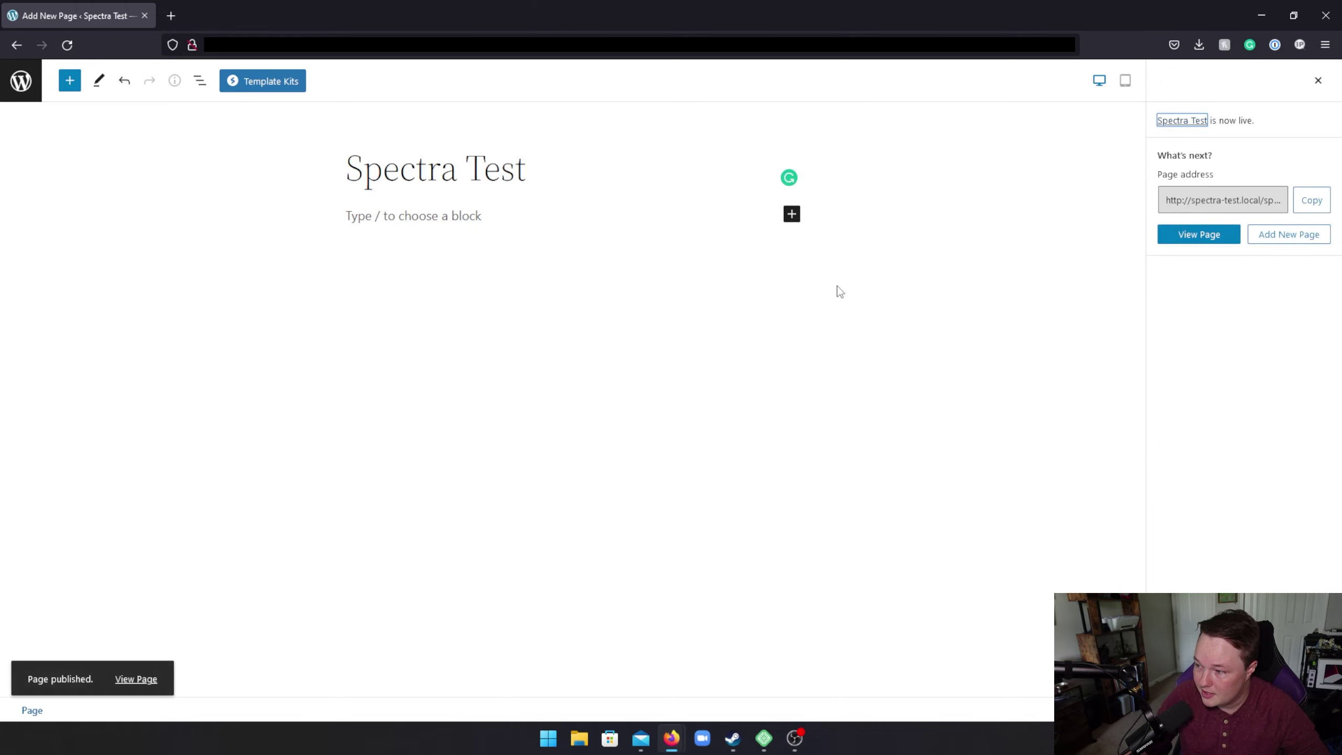
pyautogui.click(1318, 80)
pyautogui.keyDown('ctrl'); pyautogui.click(154, 679); pyautogui.keyUp('ctrl')
# Step: Inspect the live page's markup and select the empty div.wp-site-blocks container (963 × 0)
pyautogui.click(229, 21)
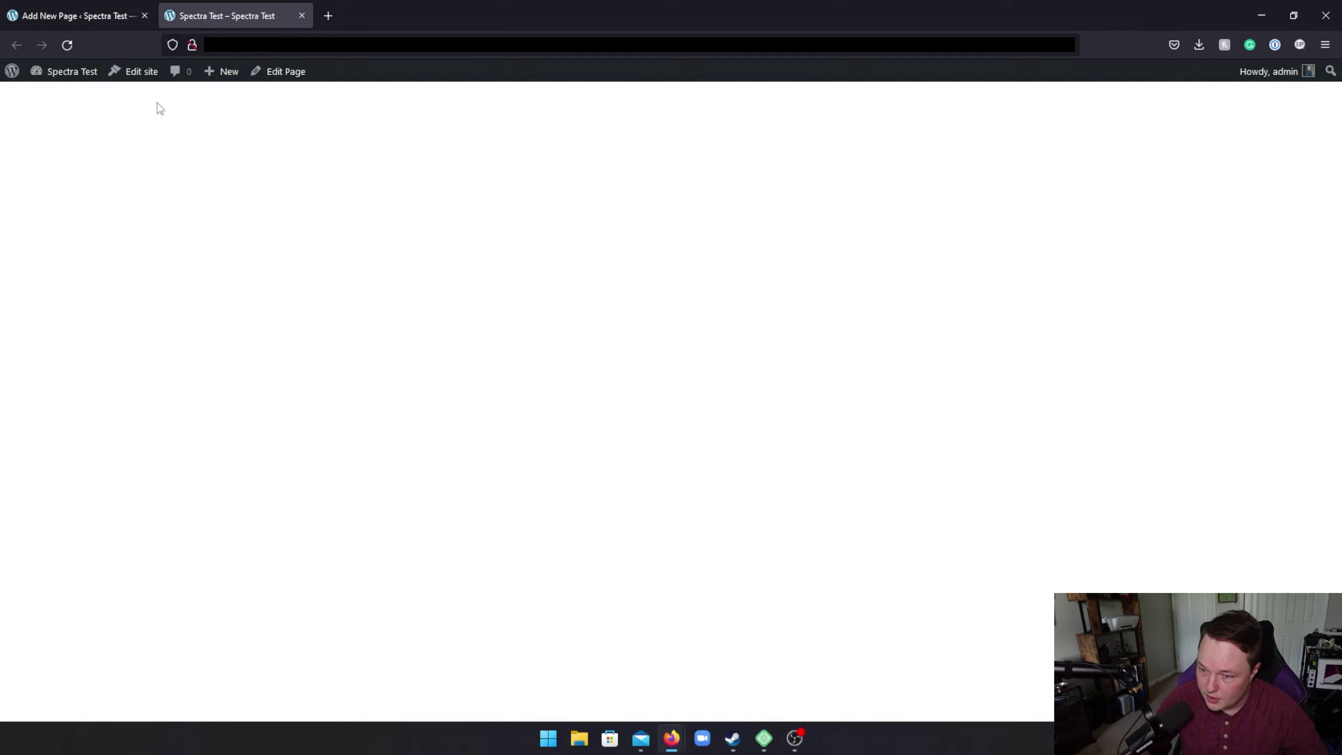
pyautogui.rightClick(424, 262)
pyautogui.click(495, 442)
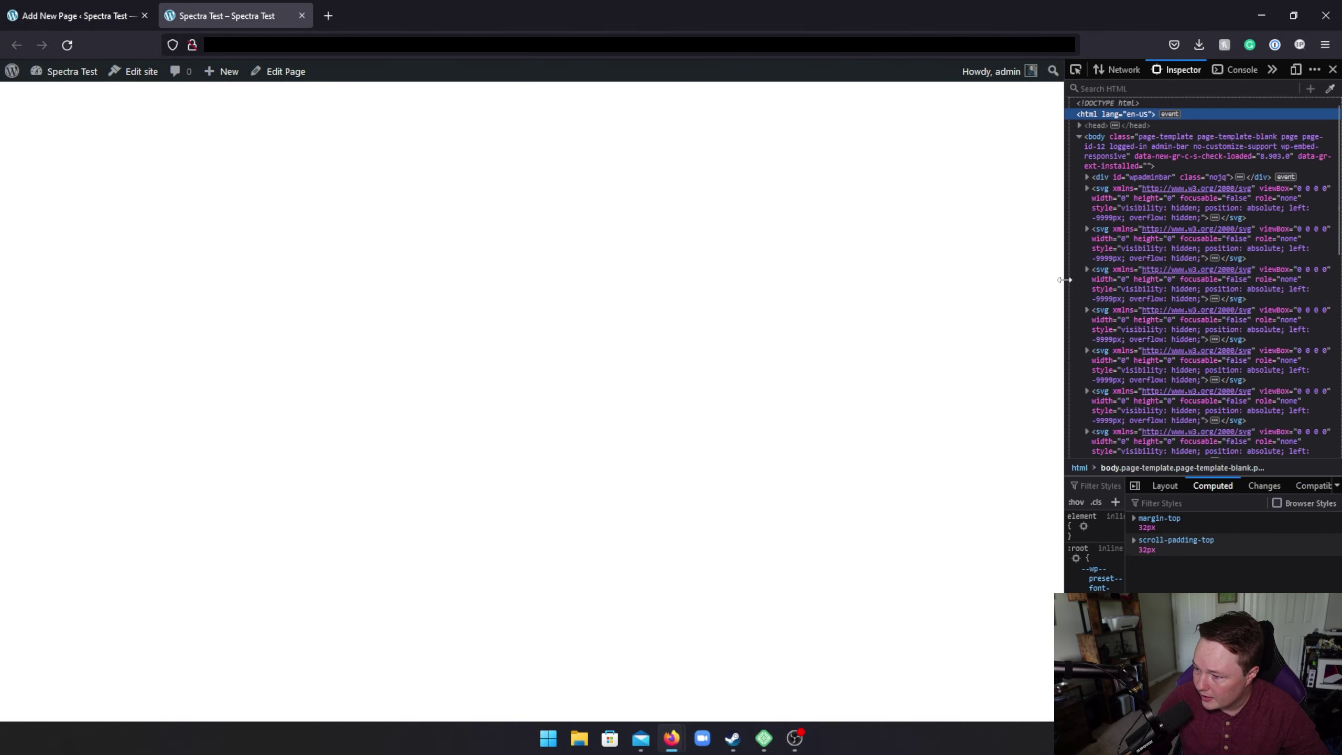
pyautogui.moveTo(1065, 275); pyautogui.dragTo(673, 267)
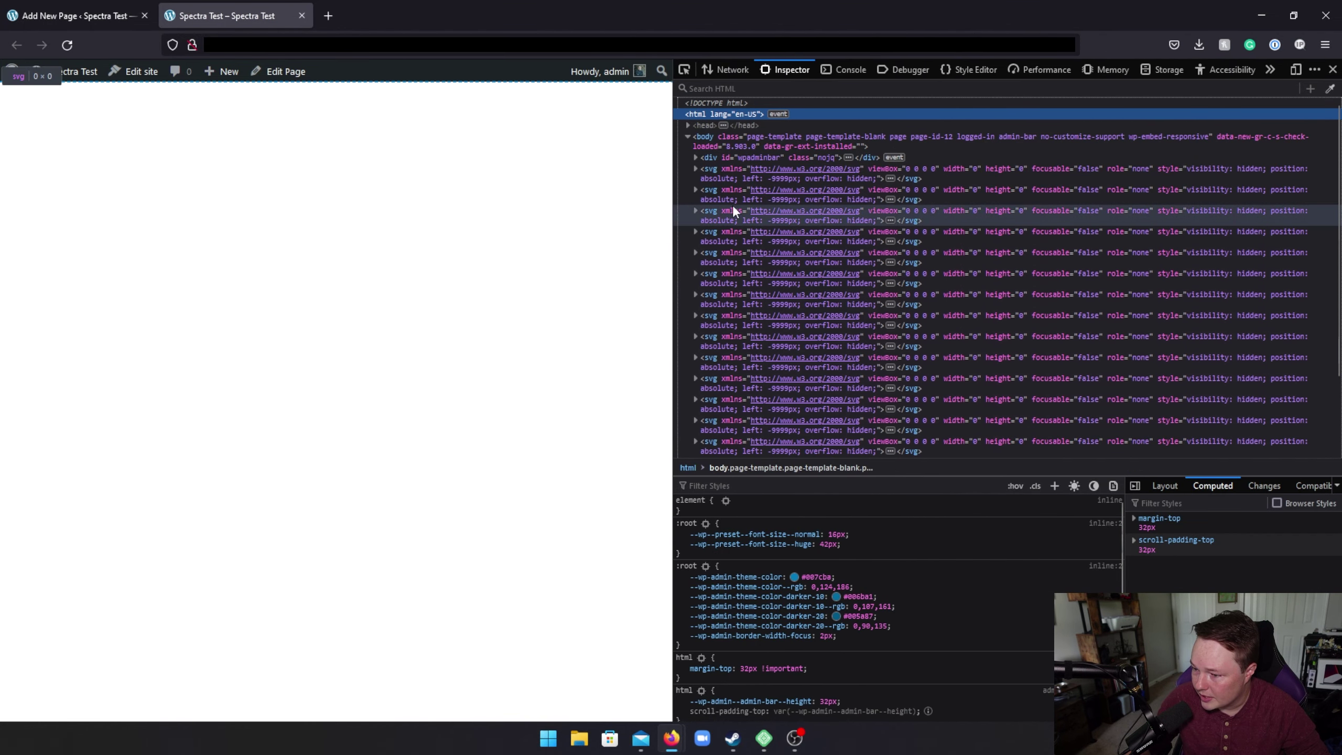
pyautogui.scroll(-5, 702, 179)
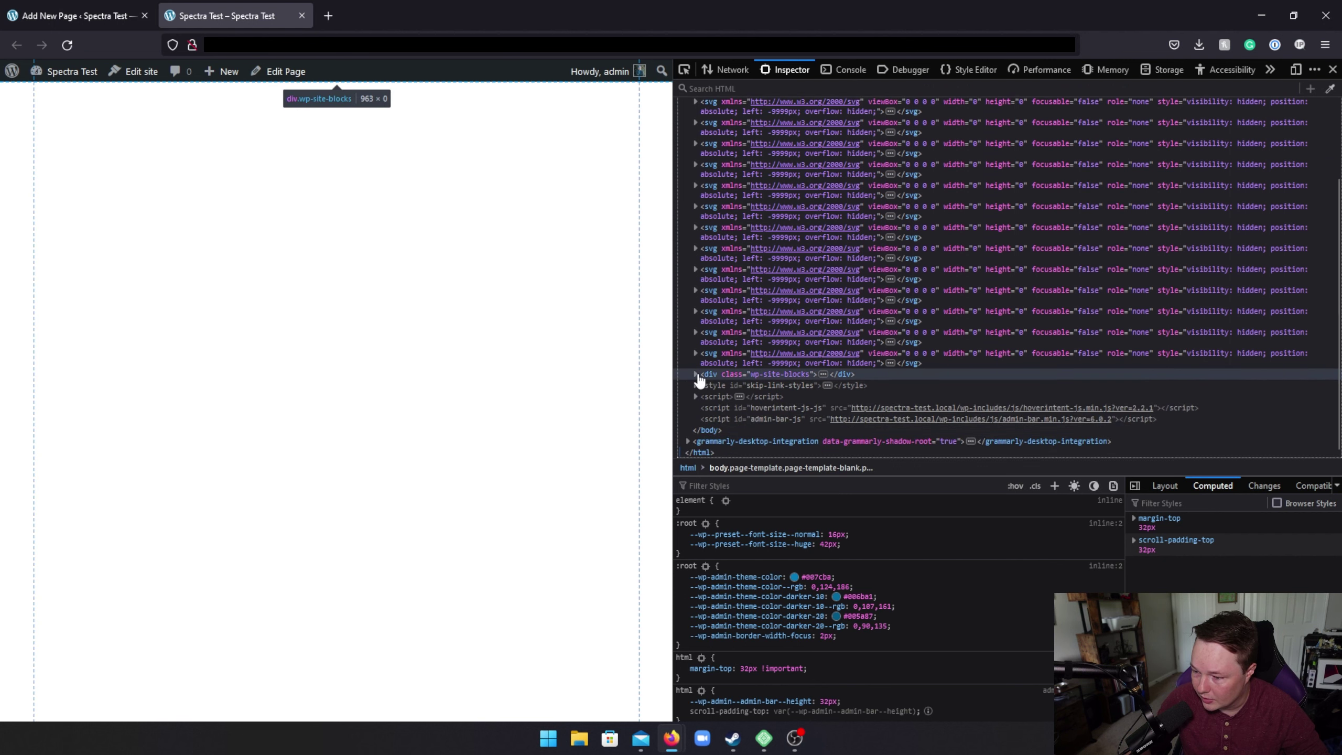
pyautogui.click(696, 374)
pyautogui.click(718, 375)
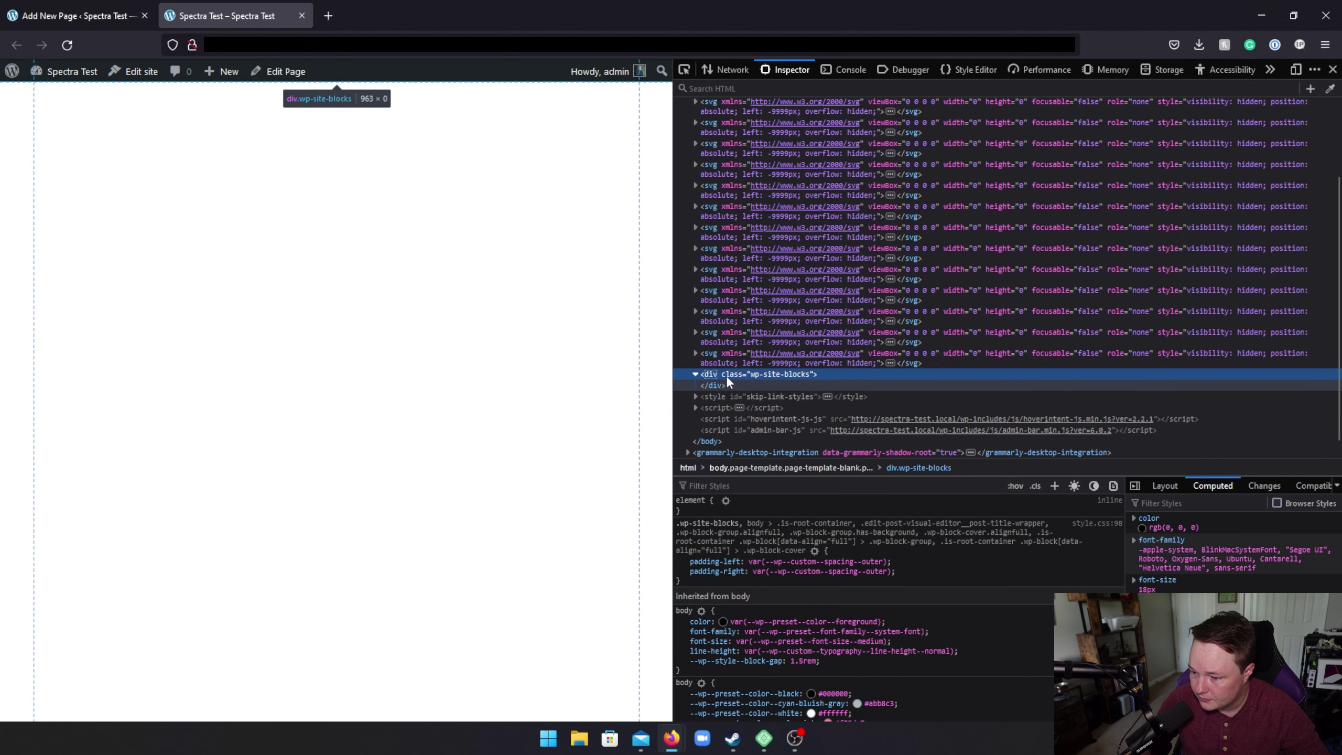
# Step: Insert a Spectra Container below the Spectra Test title with the first single-column layout
pyautogui.click(66, 14)
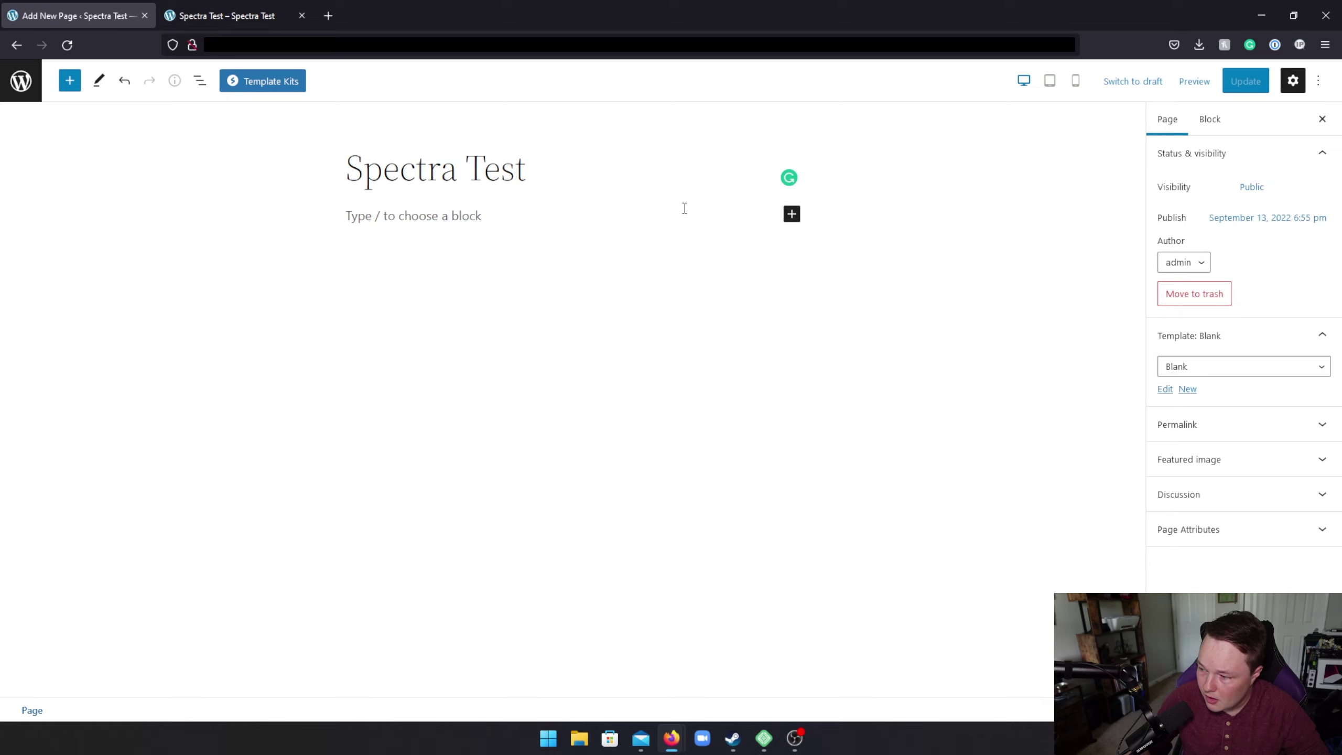
pyautogui.click(707, 214)
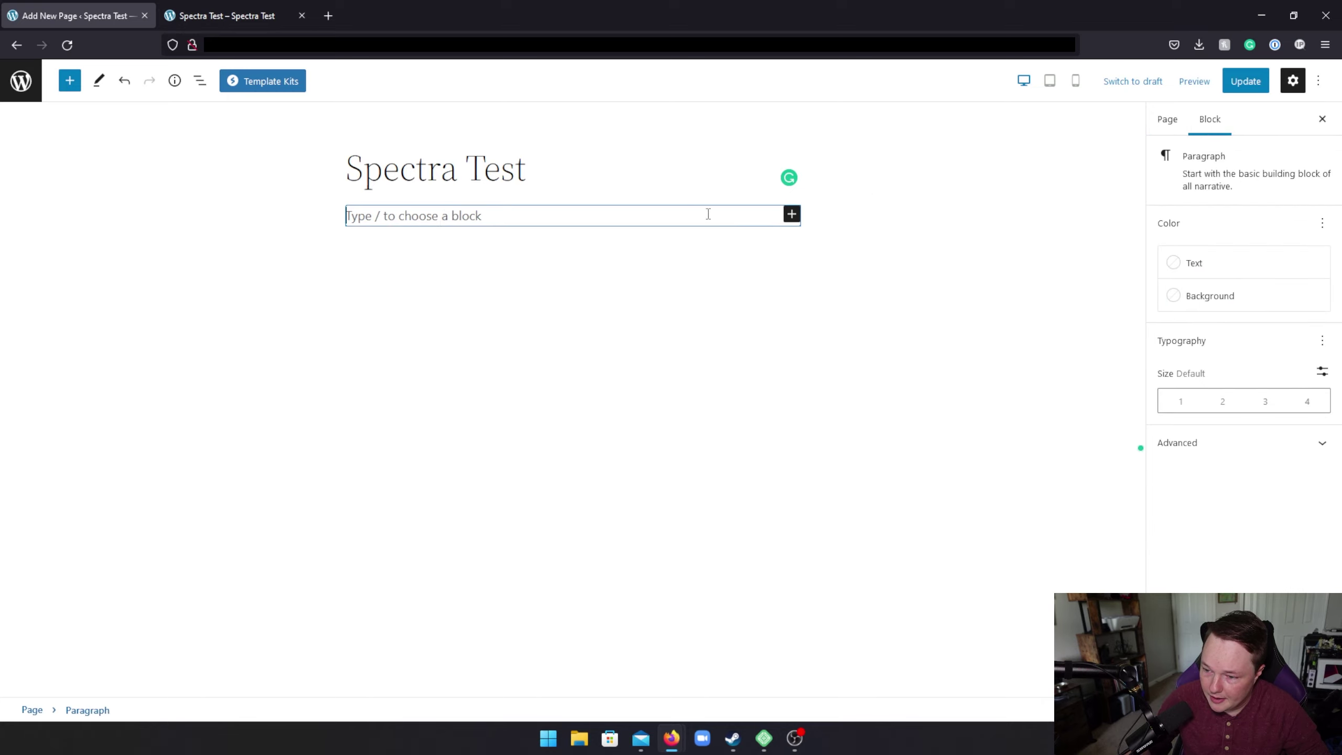
pyautogui.click(792, 214)
pyautogui.click(278, 126)
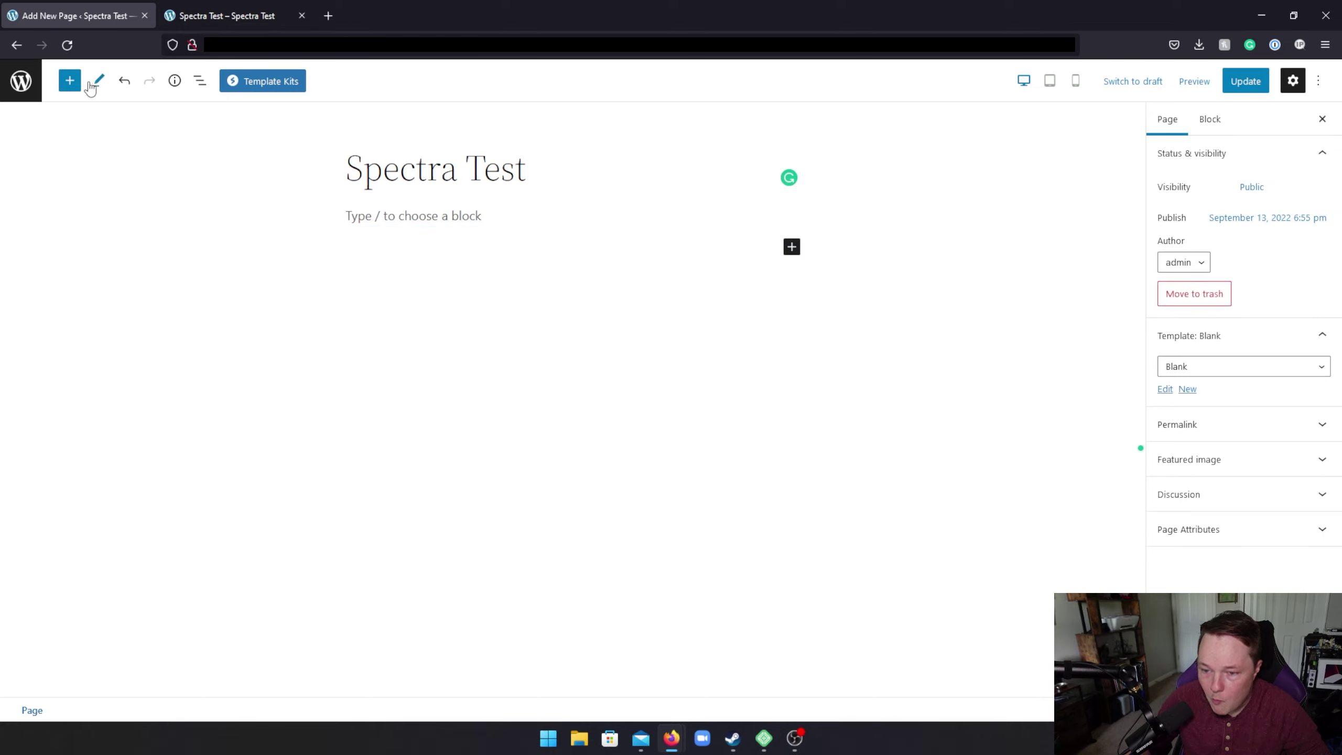
pyautogui.click(70, 84)
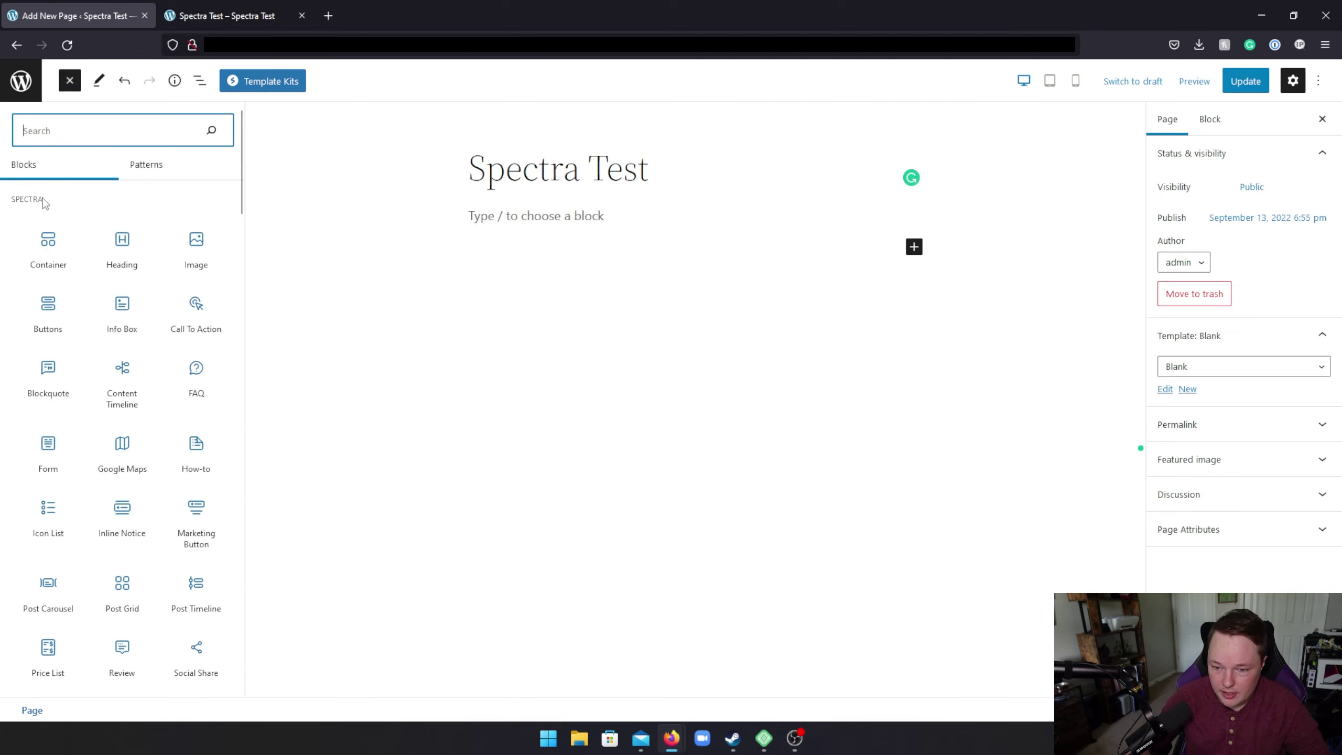
pyautogui.moveTo(240, 209)
pyautogui.mouseDown()
pyautogui.moveTo(241, 342)
pyautogui.moveTo(243, 236)
pyautogui.moveTo(248, 331)
pyautogui.moveTo(232, 545)
pyautogui.moveTo(225, 189)
pyautogui.mouseUp()
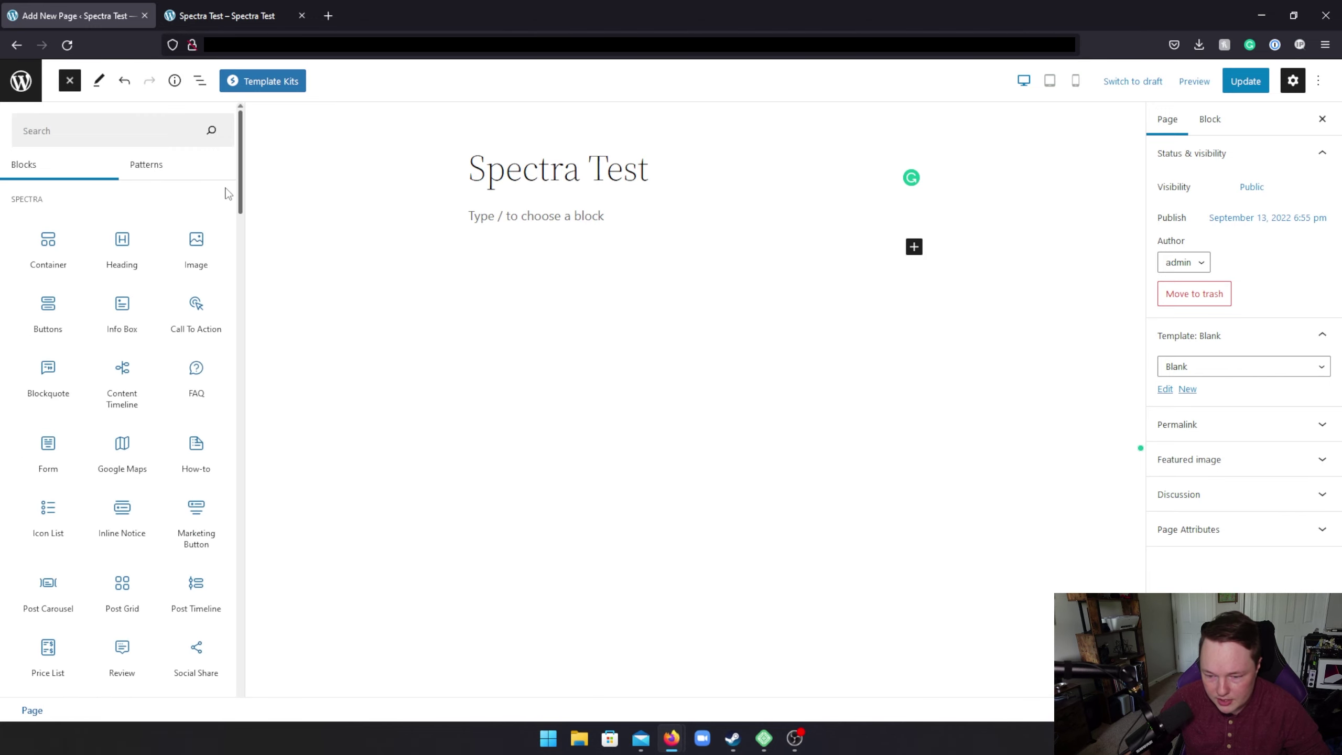
pyautogui.click(64, 239)
pyautogui.click(559, 218)
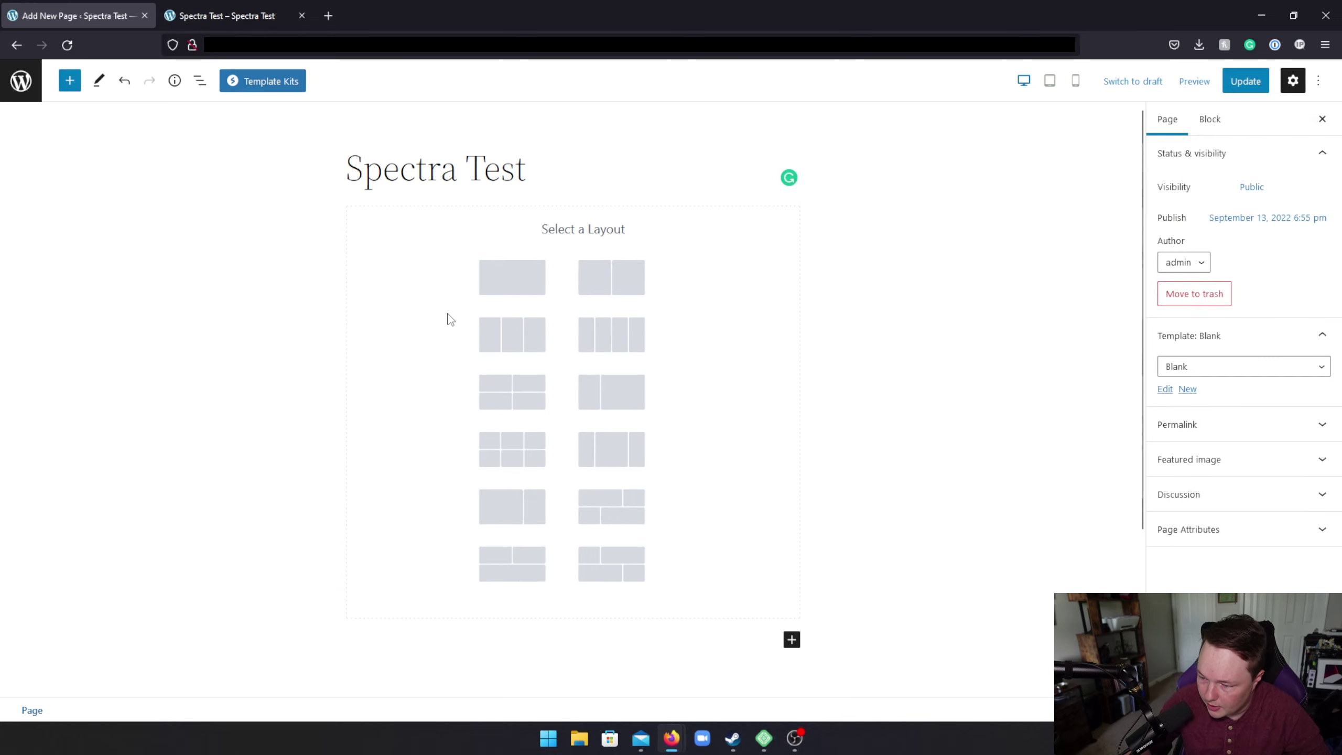
pyautogui.click(503, 290)
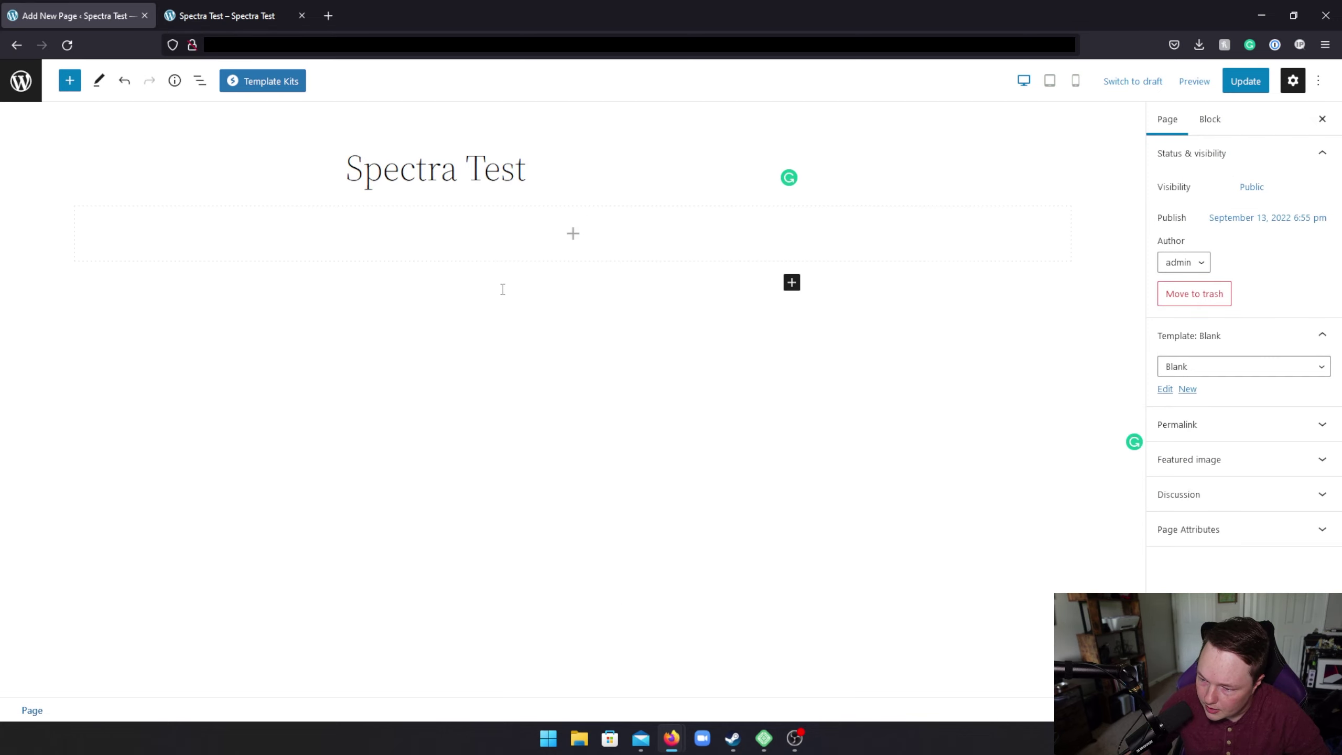
# Step: Apply the third inner container preset to the empty container and preview the page in a new tab
pyautogui.click(592, 263)
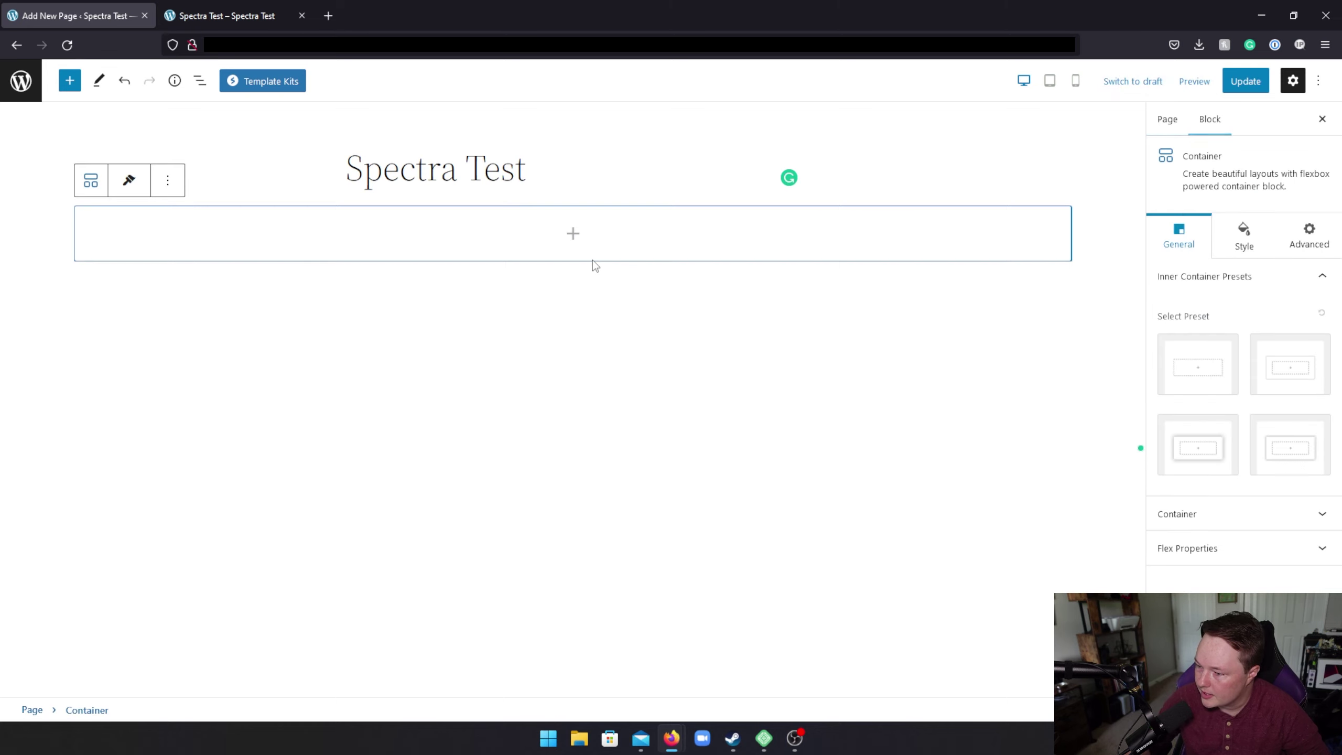
pyautogui.click(1211, 437)
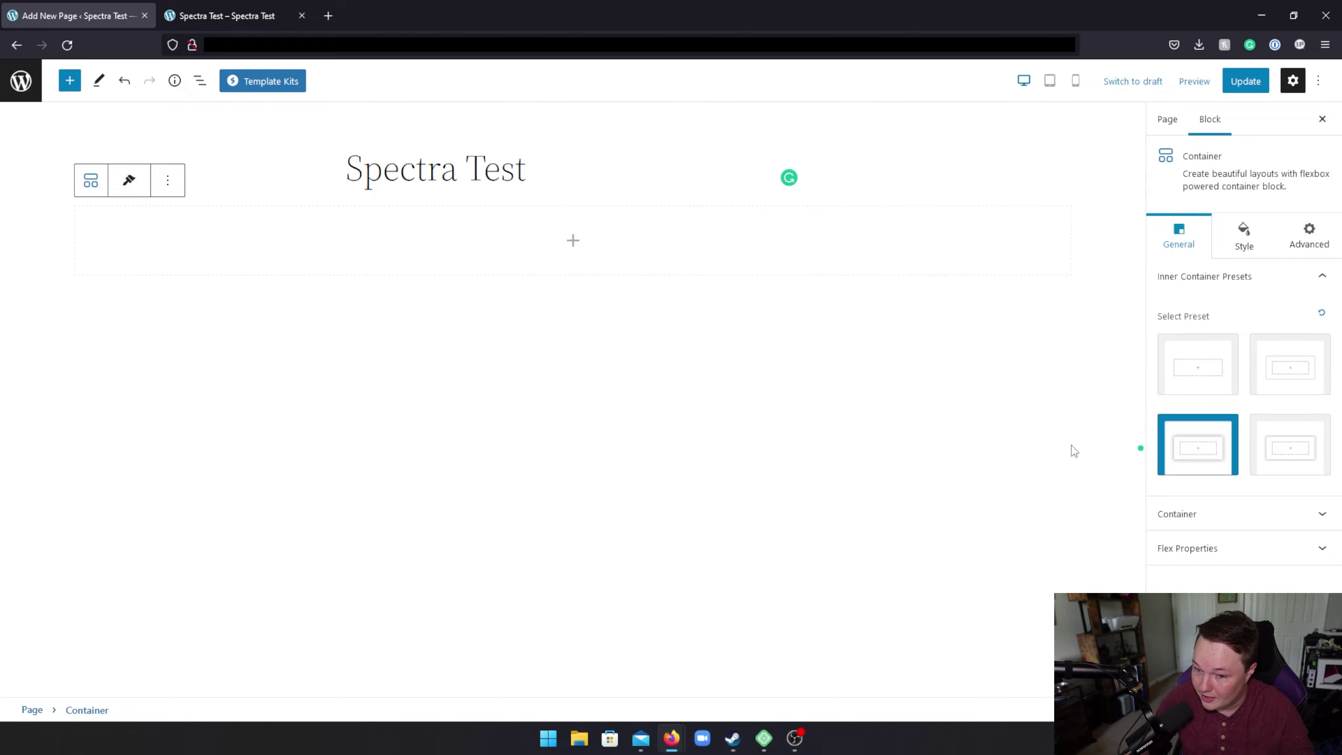
pyautogui.click(1195, 81)
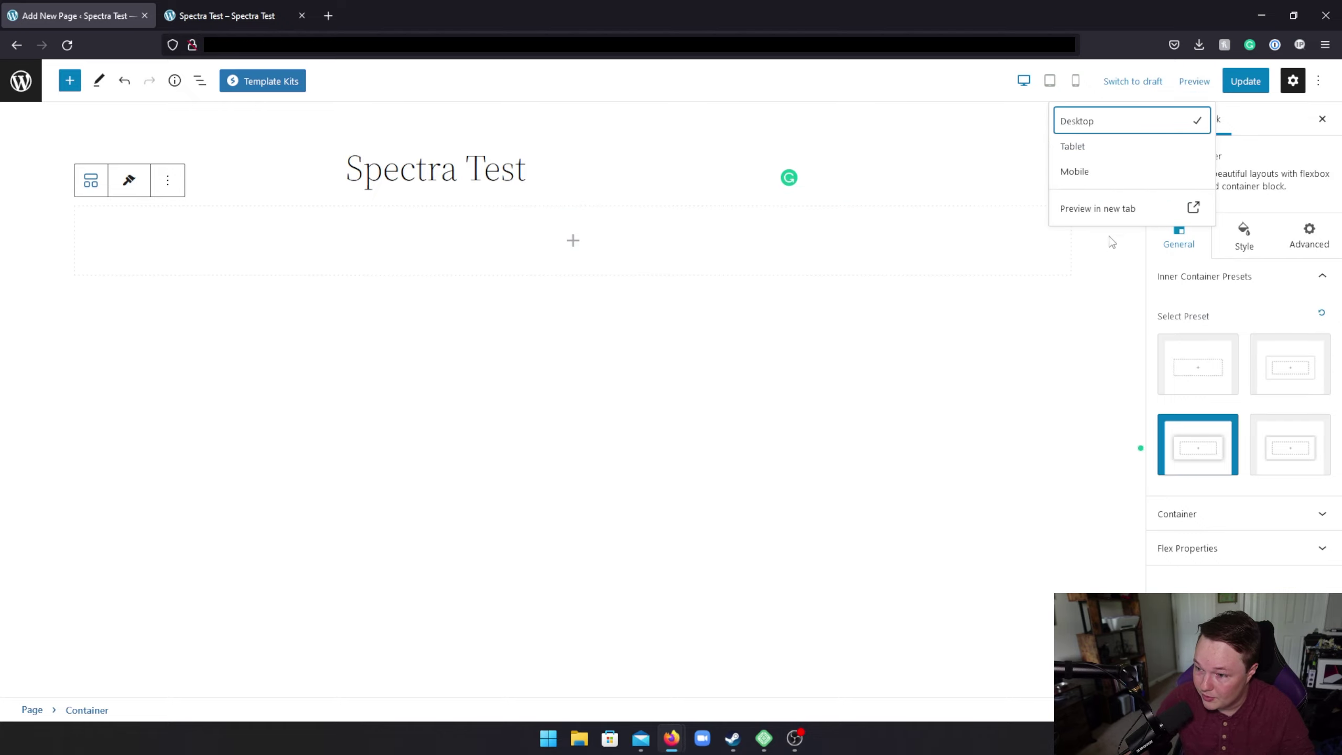
pyautogui.click(1097, 209)
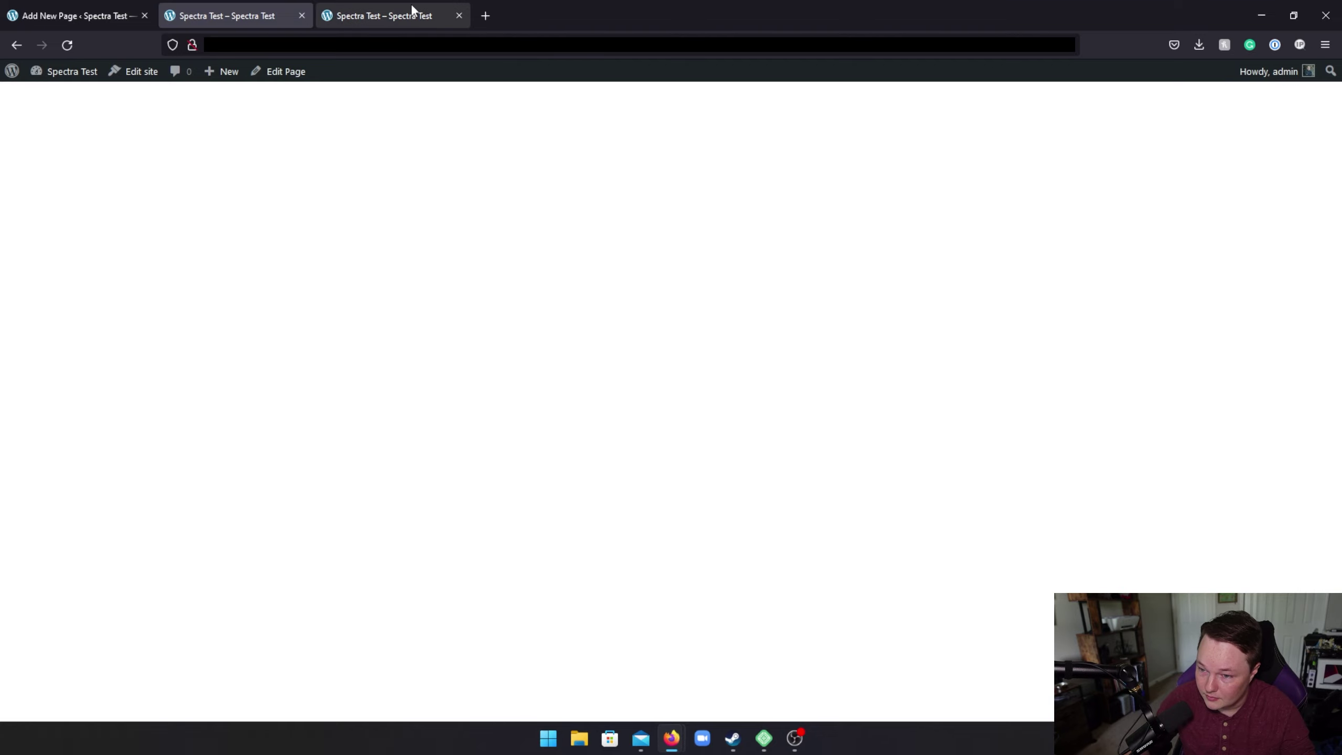
# Step: Close the preview tabs and bring up block choices inside the container
pyautogui.click(459, 15)
pyautogui.click(302, 15)
pyautogui.click(558, 239)
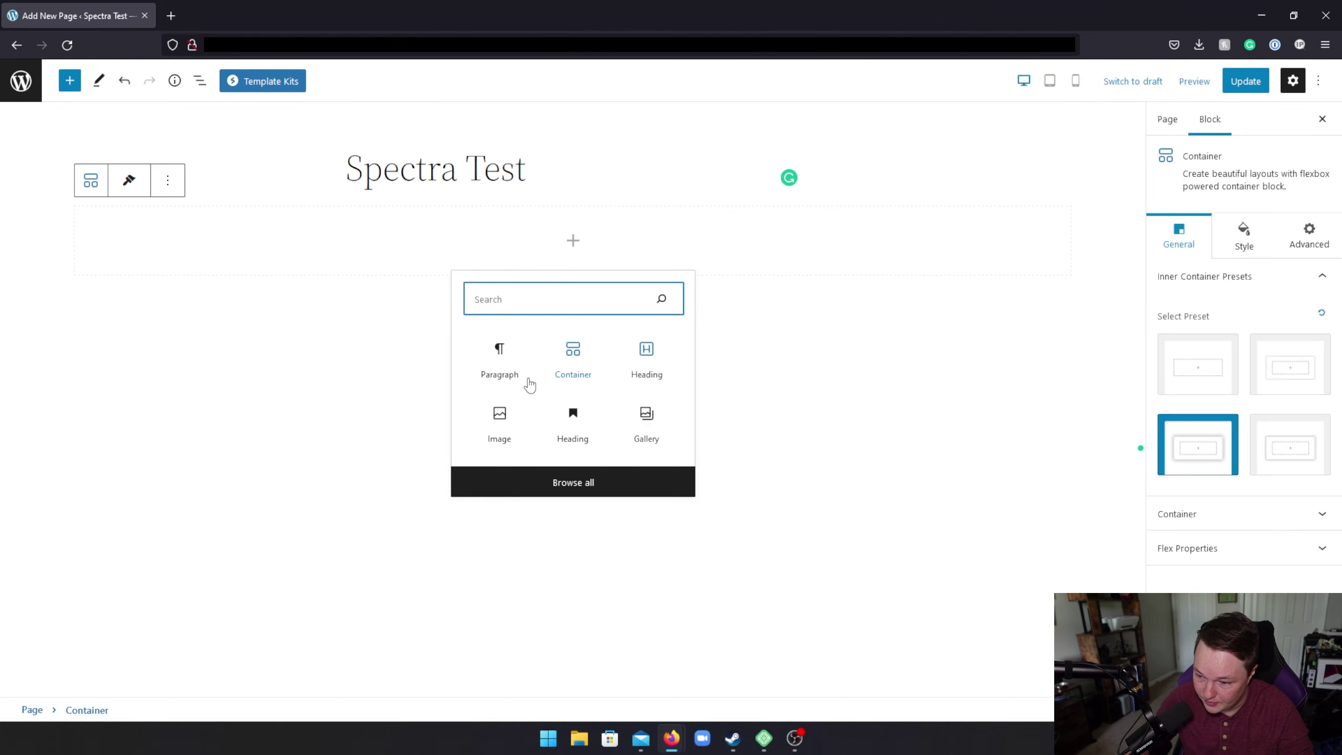
# Step: Add a centred H1 heading reading 'I like building websites' inside the container
pyautogui.click(636, 372)
pyautogui.tripleClick(441, 244)
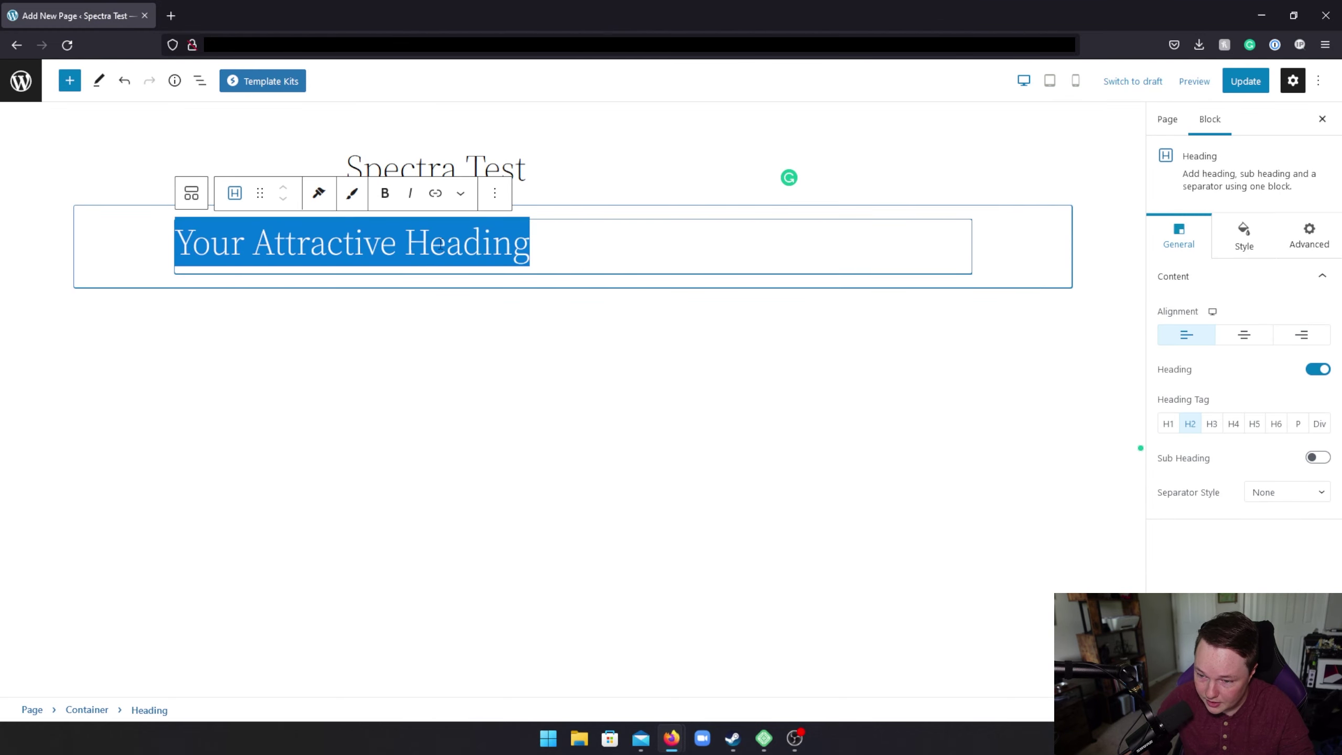
pyautogui.write('I like buil;')
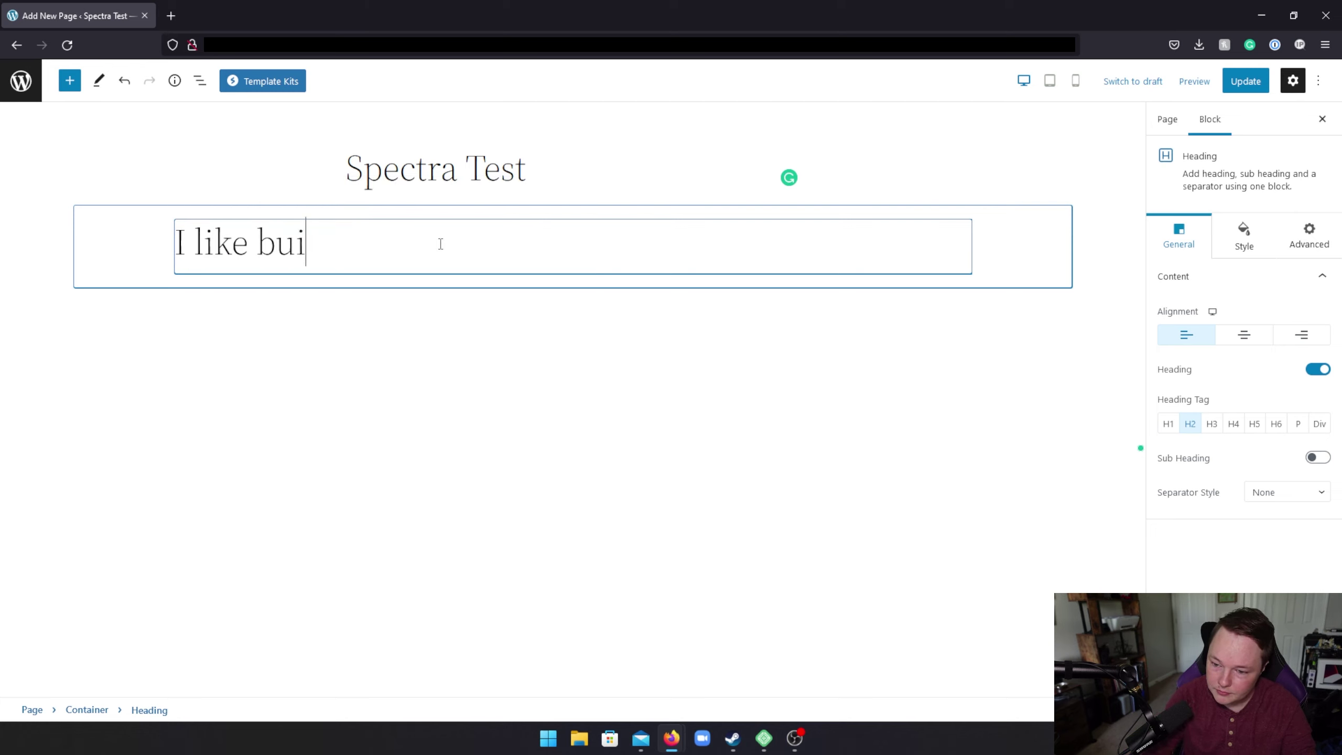
pyautogui.press('BackSpace')
pyautogui.write('dionm')
pyautogui.press('BackSpace')
pyautogui.press('BackSpace')
pyautogui.press('BackSpace')
pyautogui.write('ng websites')
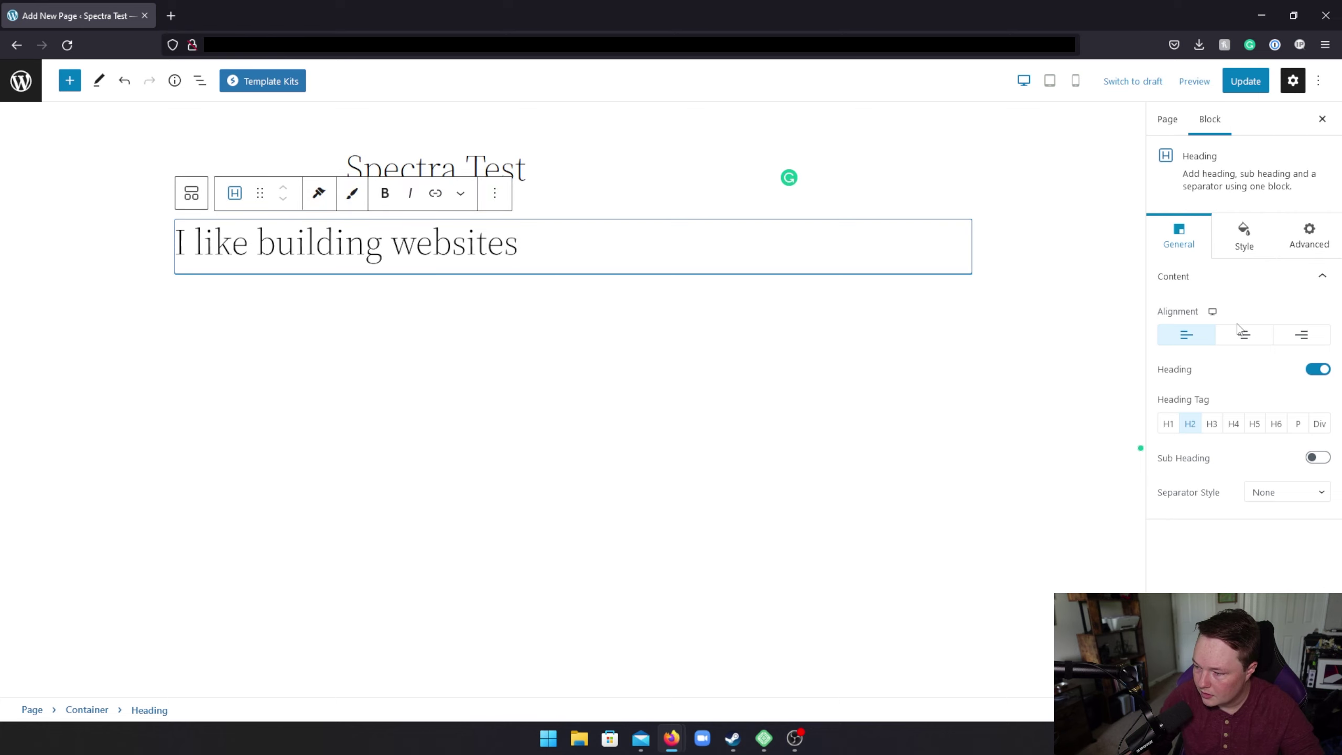
pyautogui.click(1244, 334)
pyautogui.click(1168, 424)
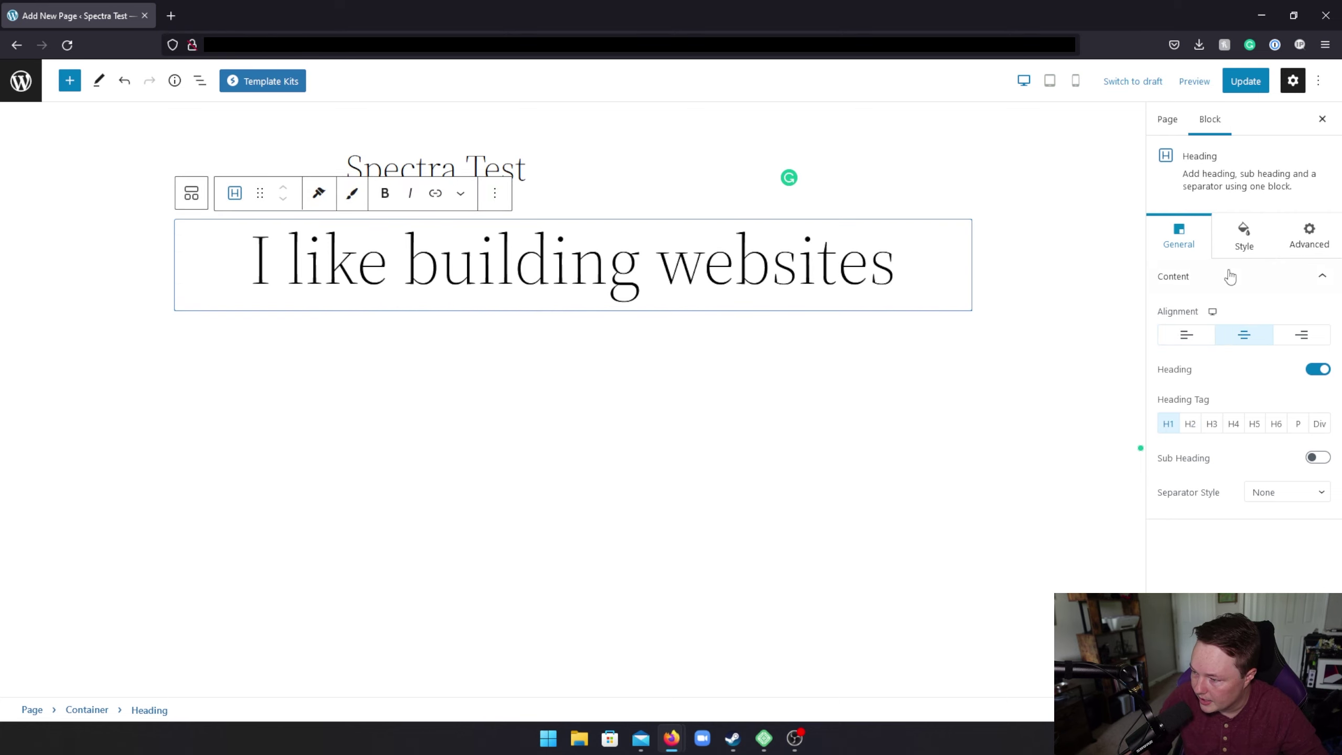
# Step: Reapply the third inner container preset, update the page and preview it in a new tab
pyautogui.click(1035, 273)
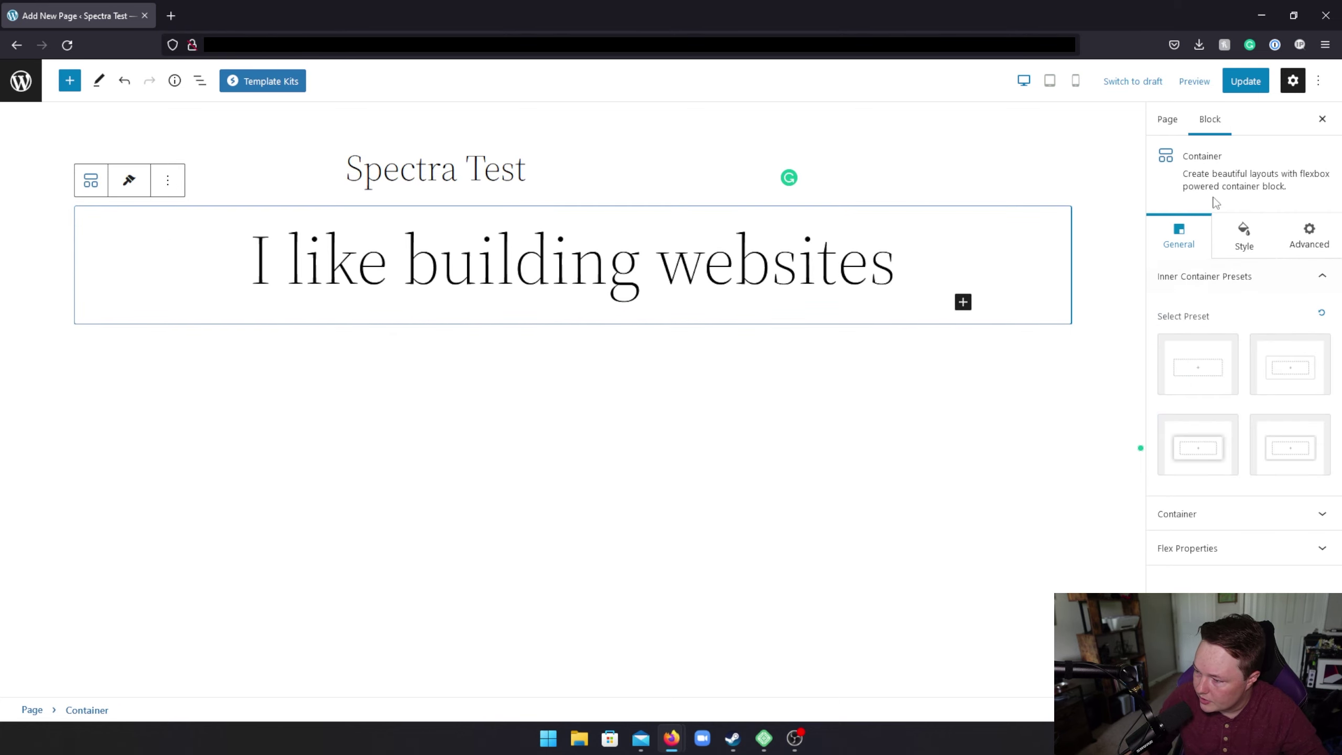
pyautogui.click(1198, 431)
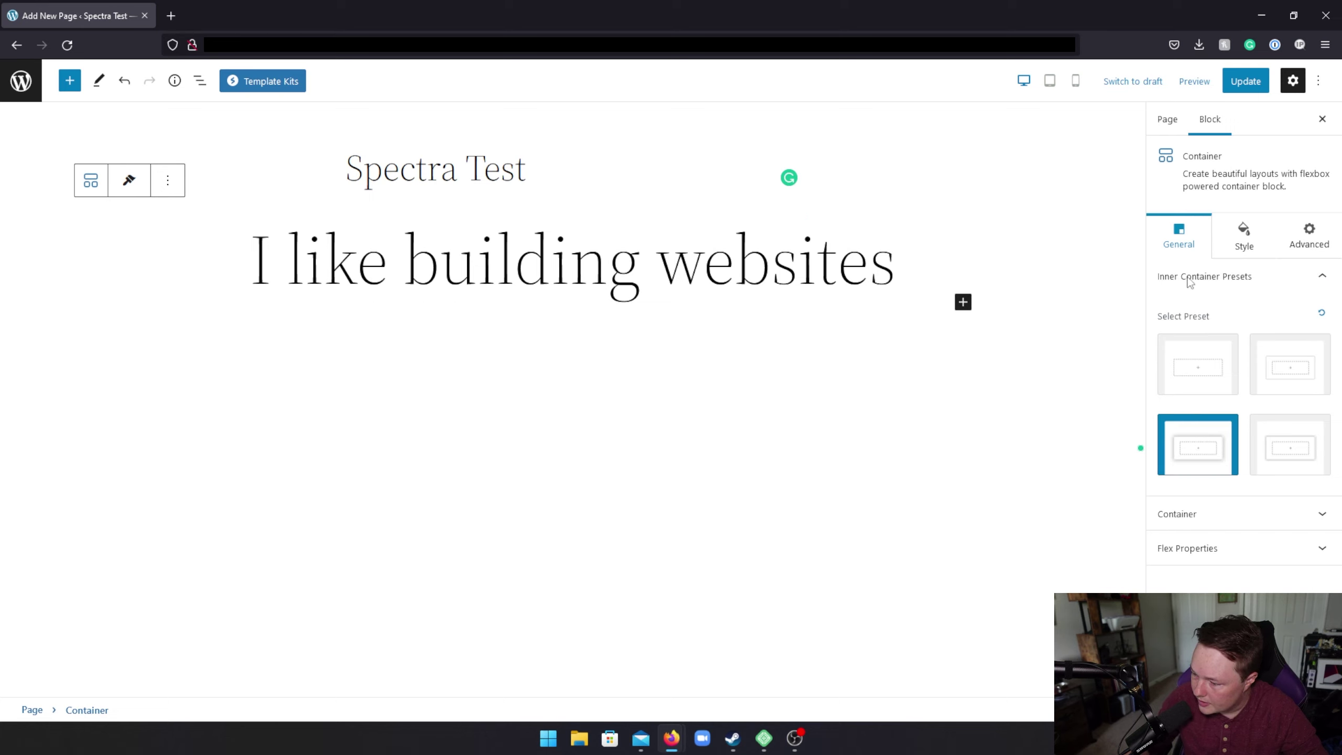
pyautogui.click(1248, 84)
pyautogui.click(1182, 83)
pyautogui.click(1110, 209)
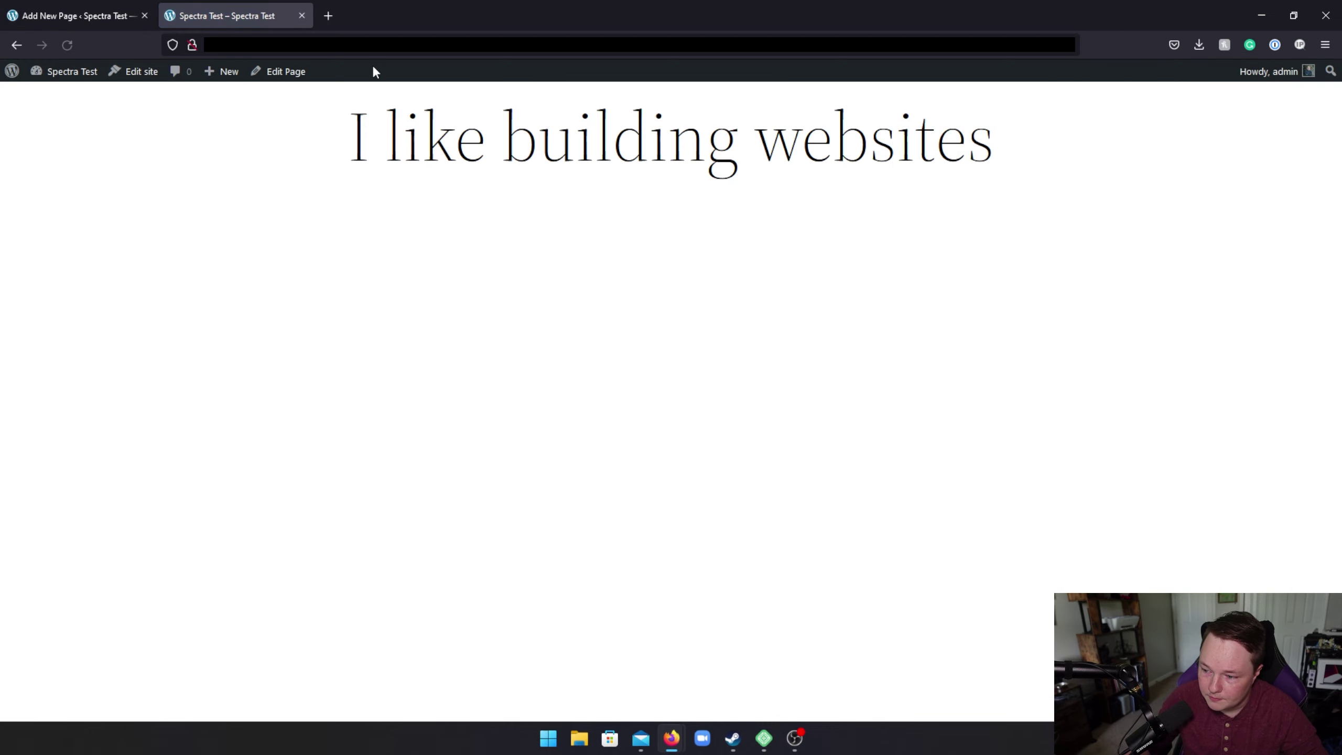
pyautogui.click(79, 15)
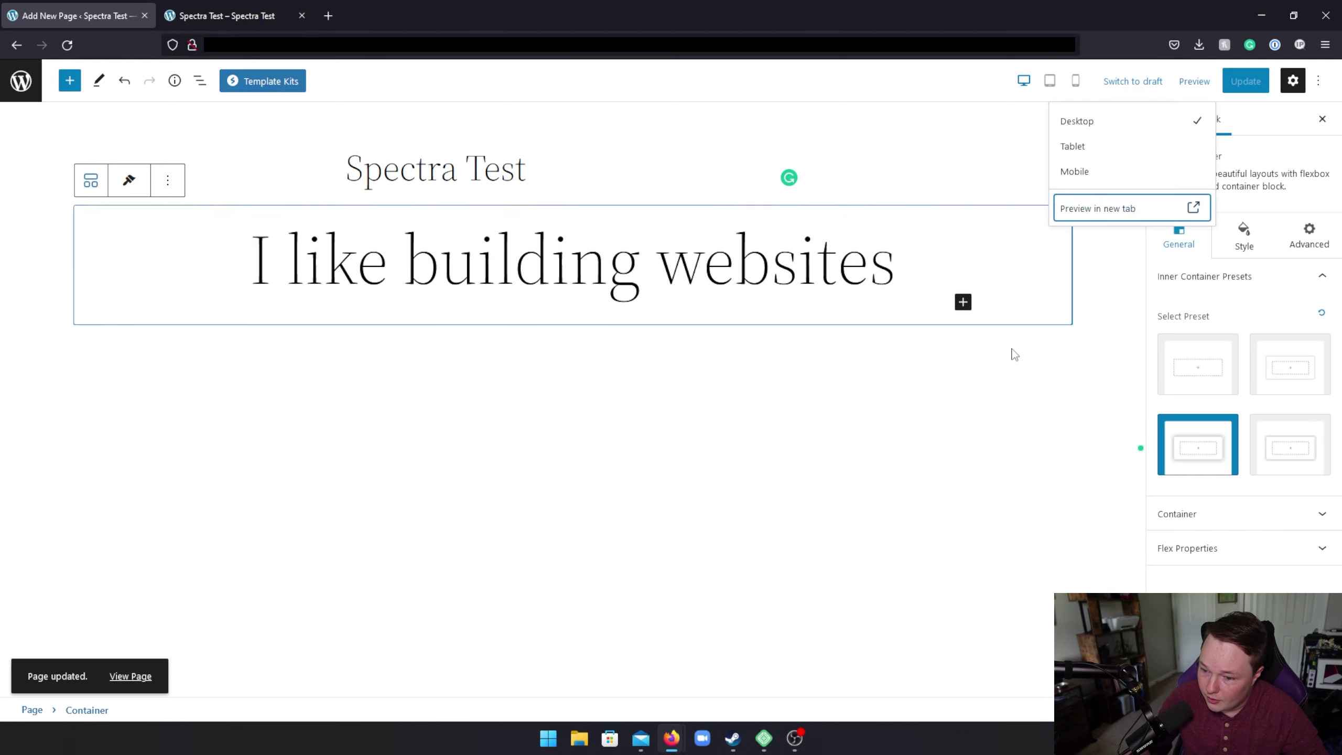
# Step: Switch the container to the fourth inner preset, update, and preview again
pyautogui.click(1287, 443)
pyautogui.click(1239, 82)
pyautogui.click(1183, 81)
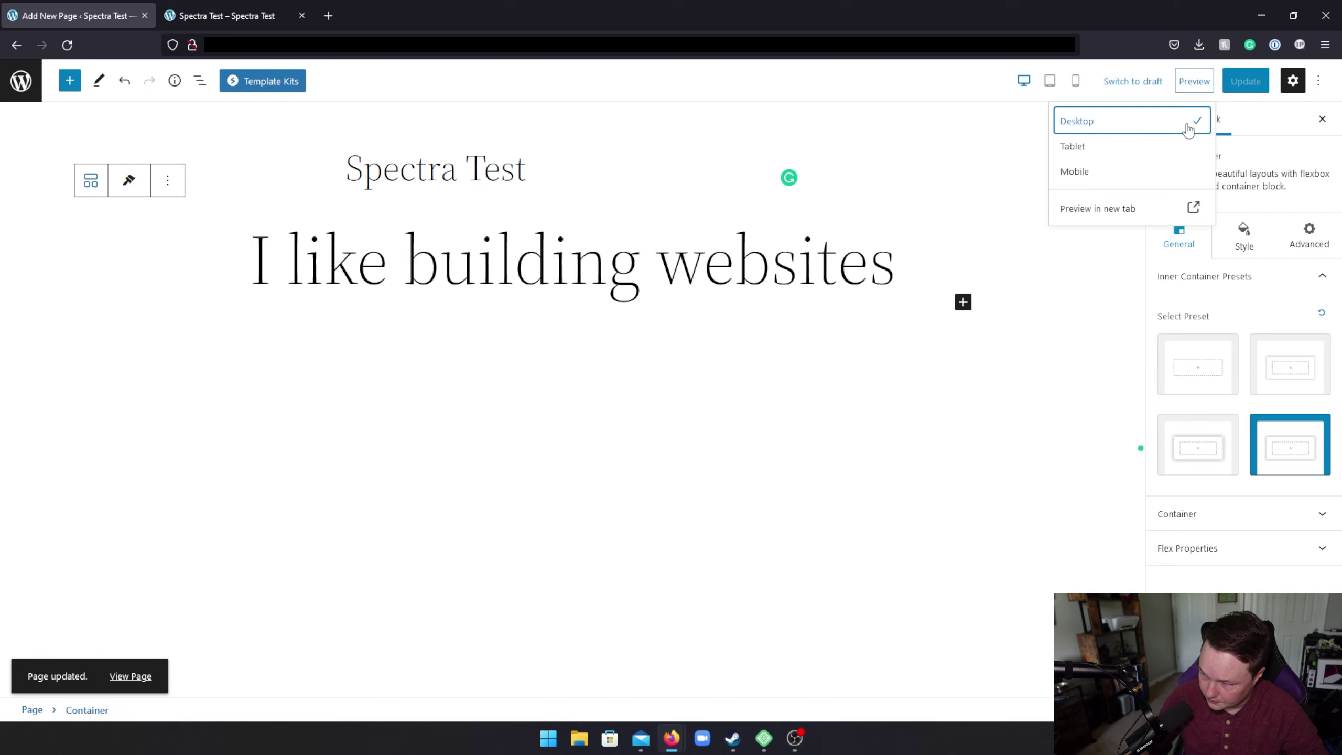
pyautogui.click(1124, 211)
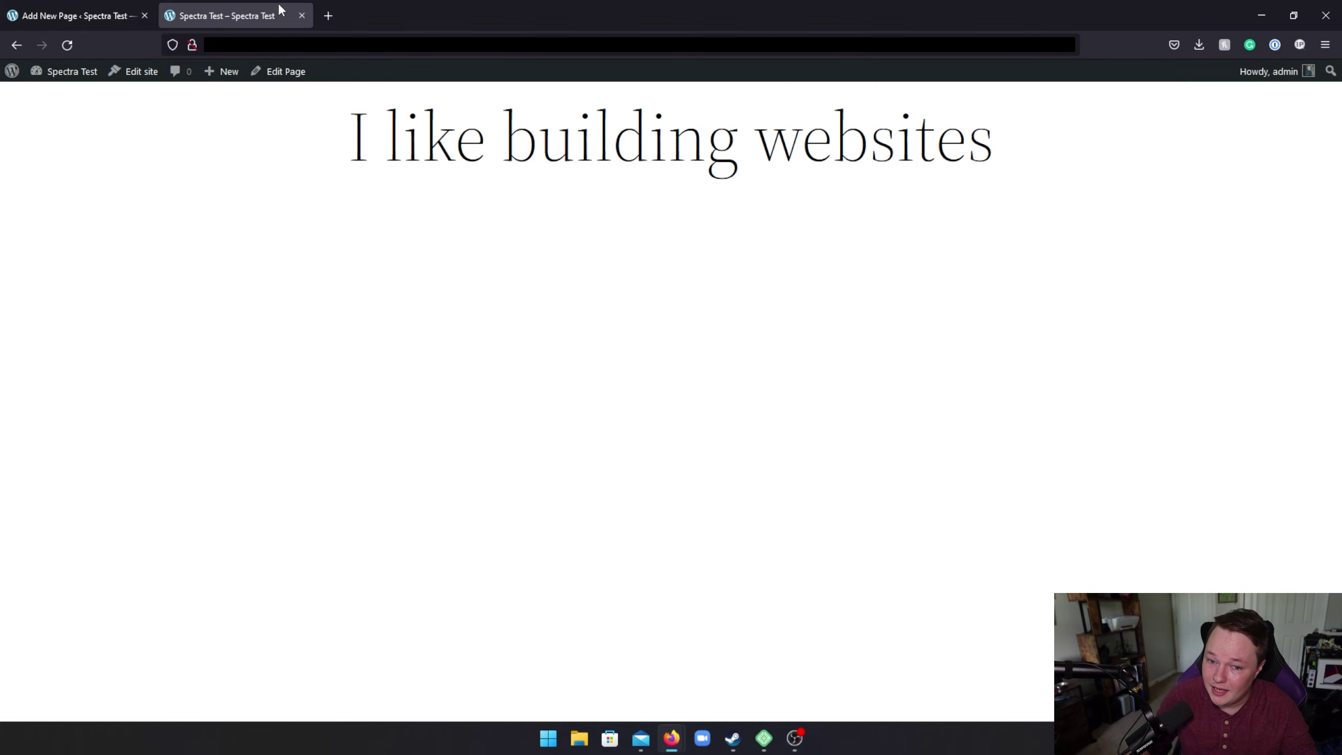
# Step: Back in the editor, reset the container's inner container preset to none
pyautogui.click(302, 15)
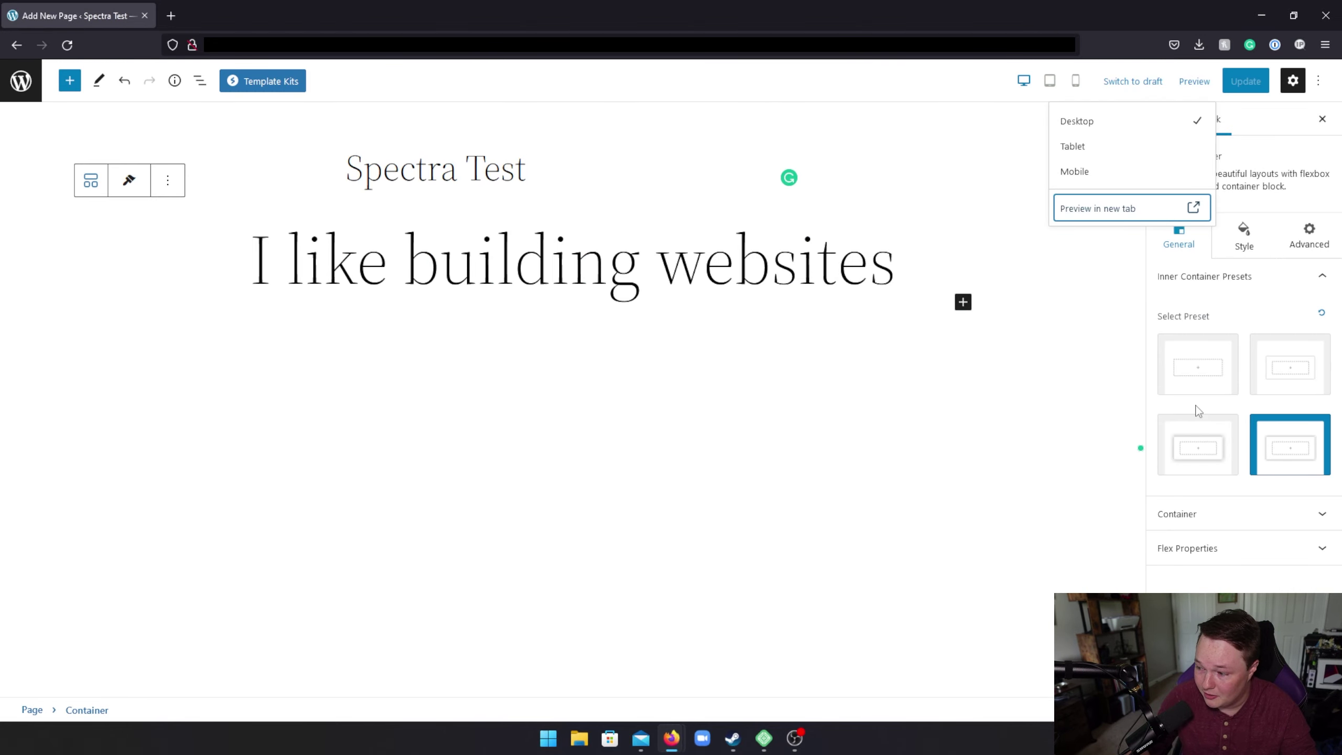
pyautogui.click(1263, 444)
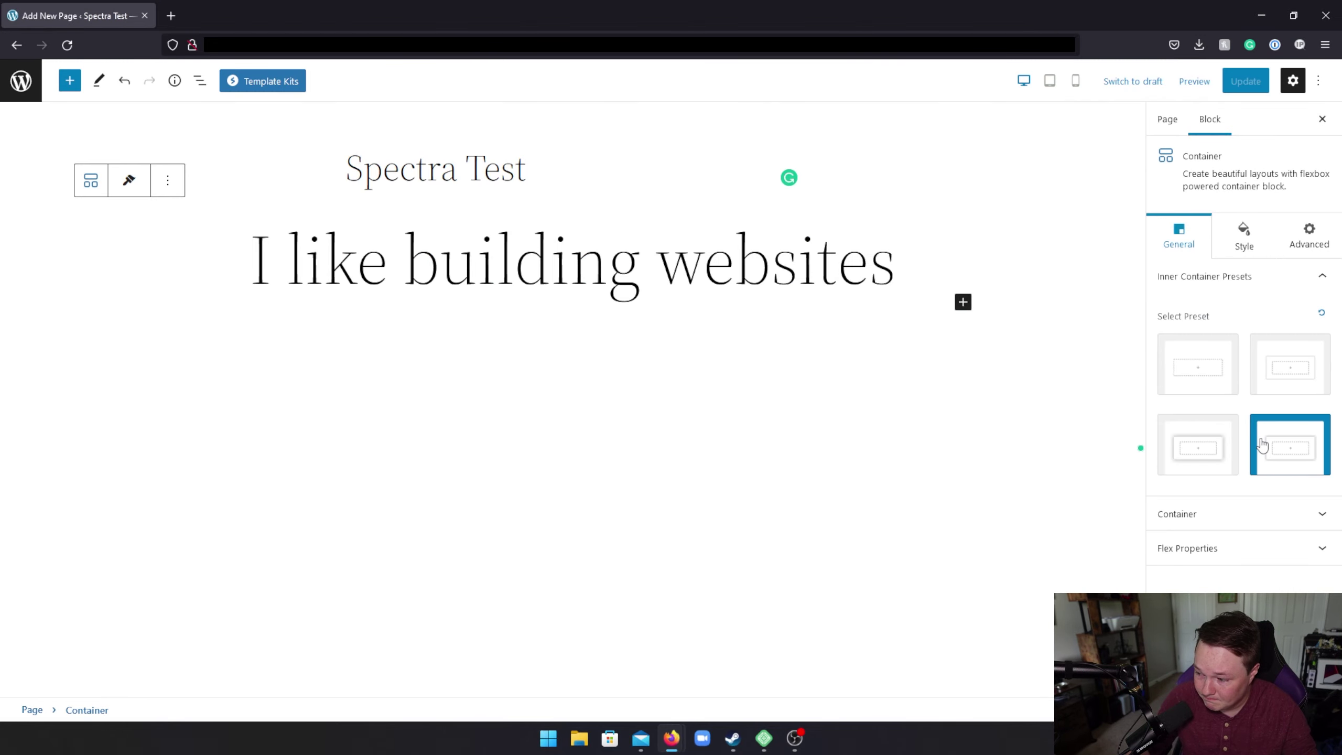
pyautogui.click(1323, 315)
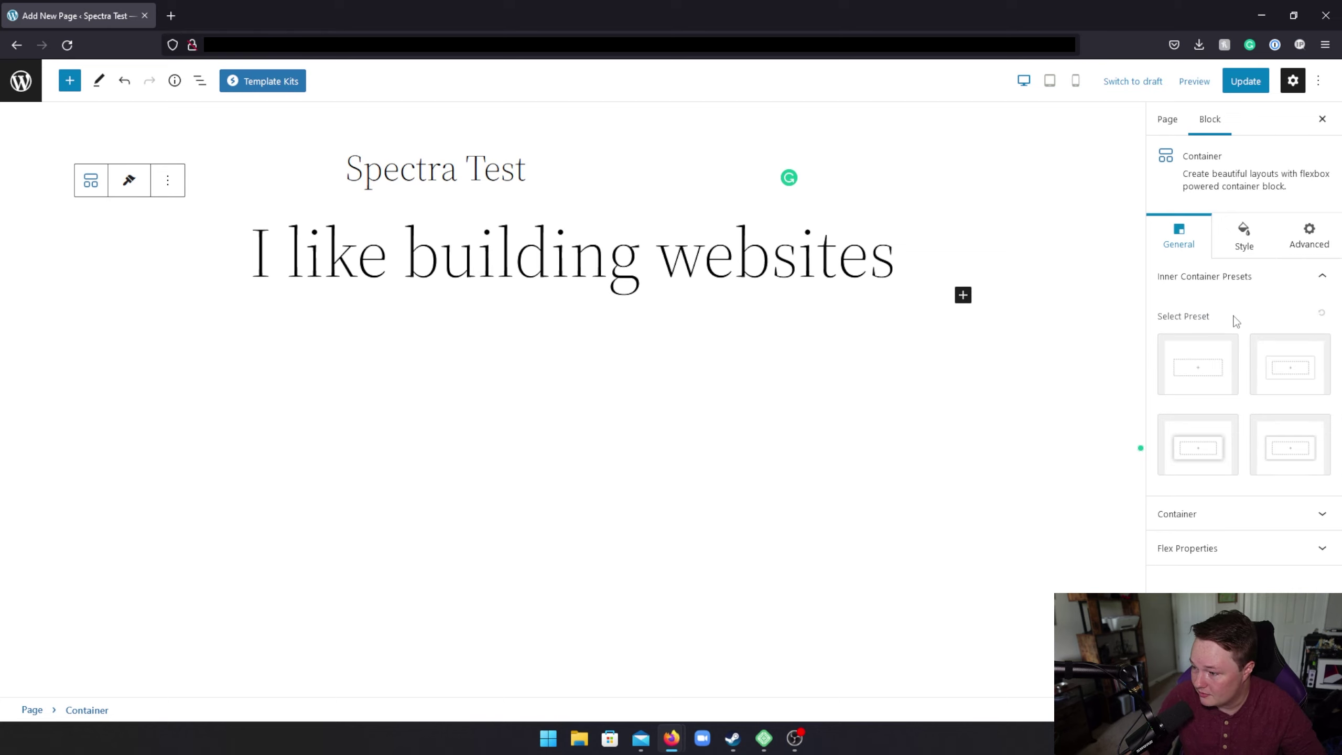
pyautogui.click(1193, 279)
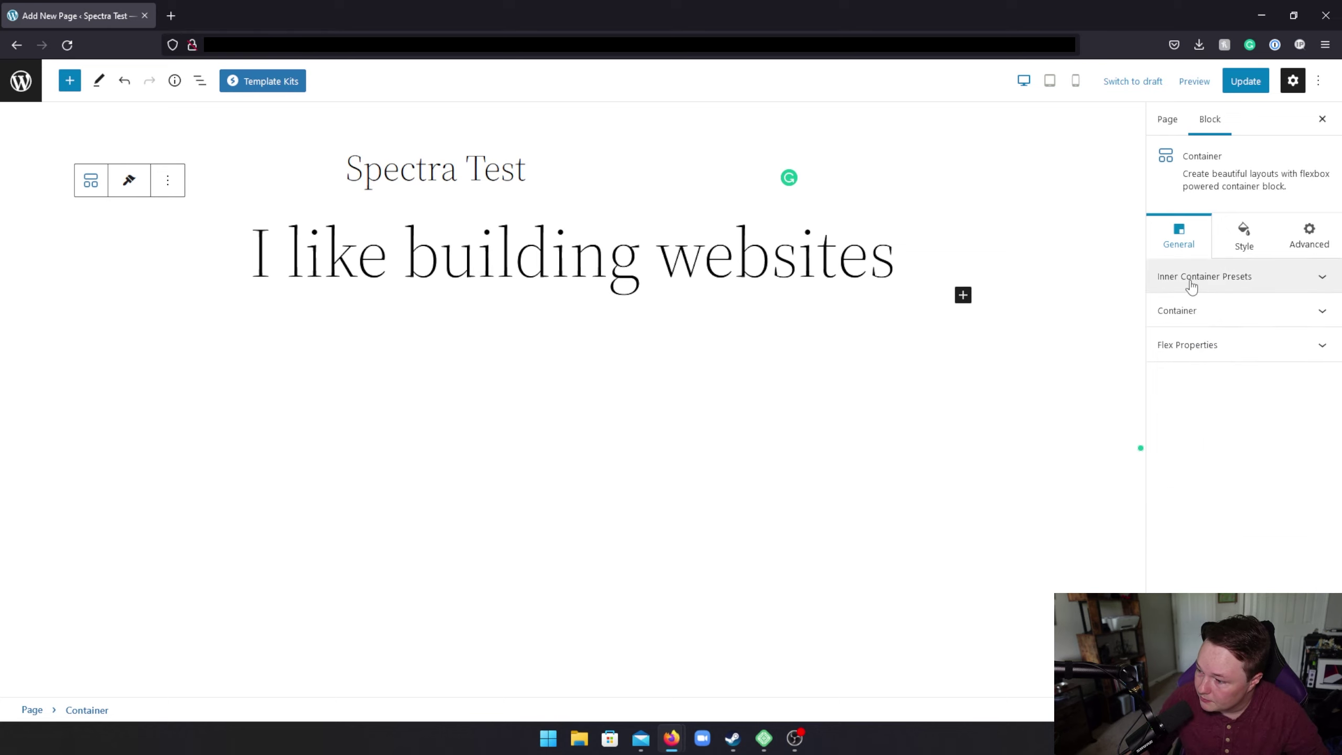
pyautogui.click(1192, 280)
# Step: Try percent and other units for Content Box Width, then reset it to 1140
pyautogui.click(1192, 281)
pyautogui.click(1187, 318)
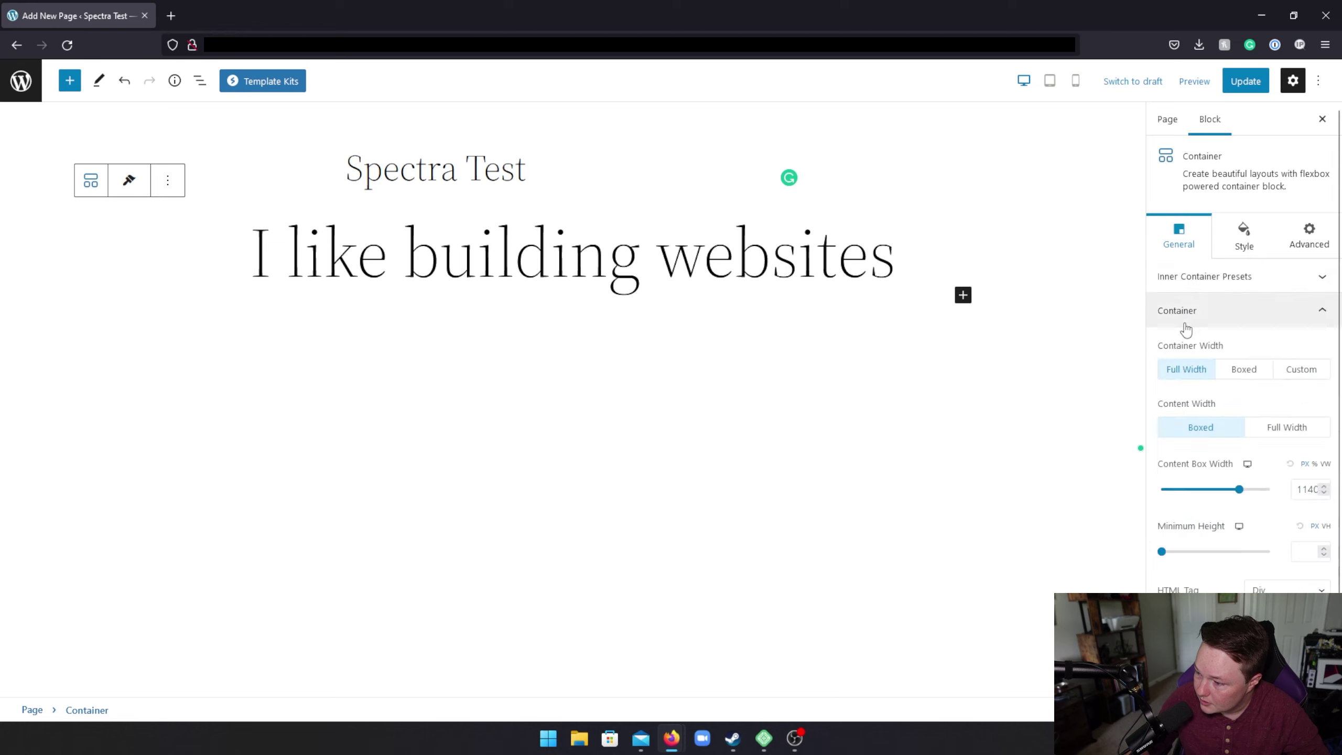
pyautogui.scroll(-1, 1225, 381)
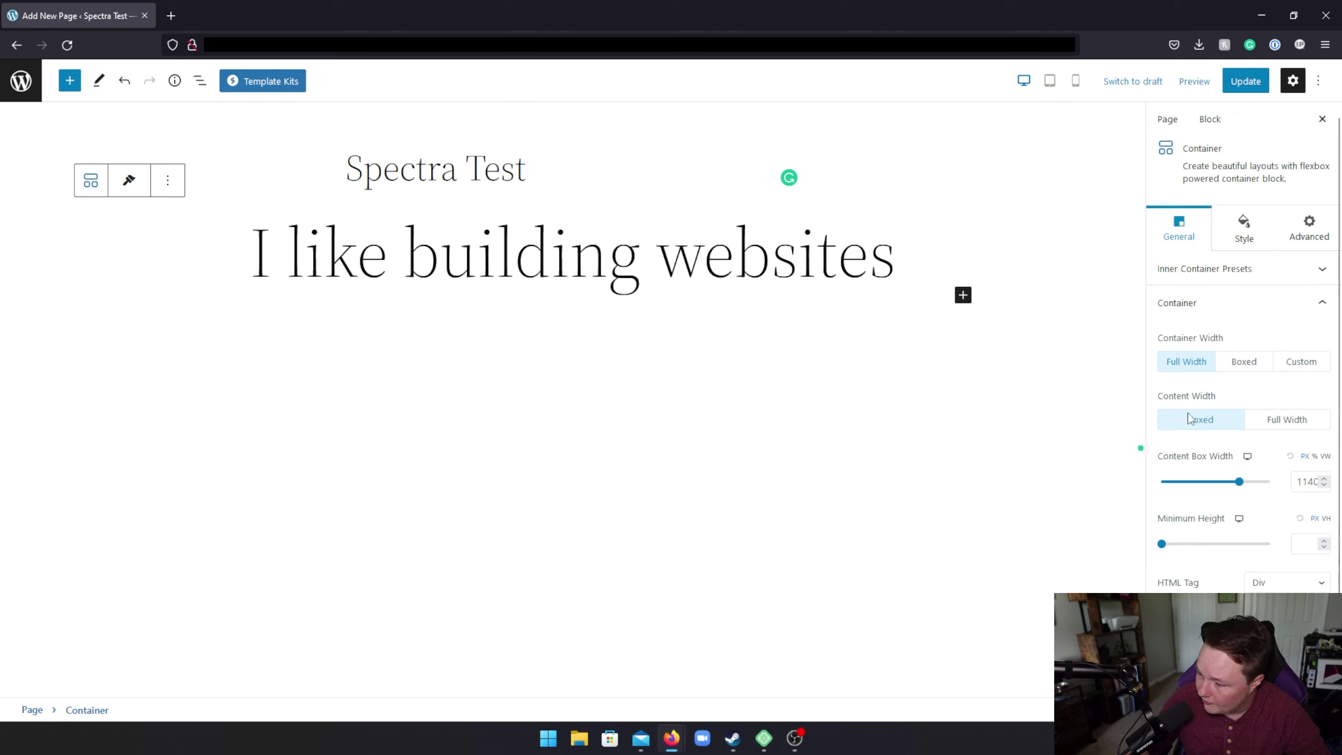
pyautogui.click(1308, 485)
pyautogui.doubleClick(1309, 485)
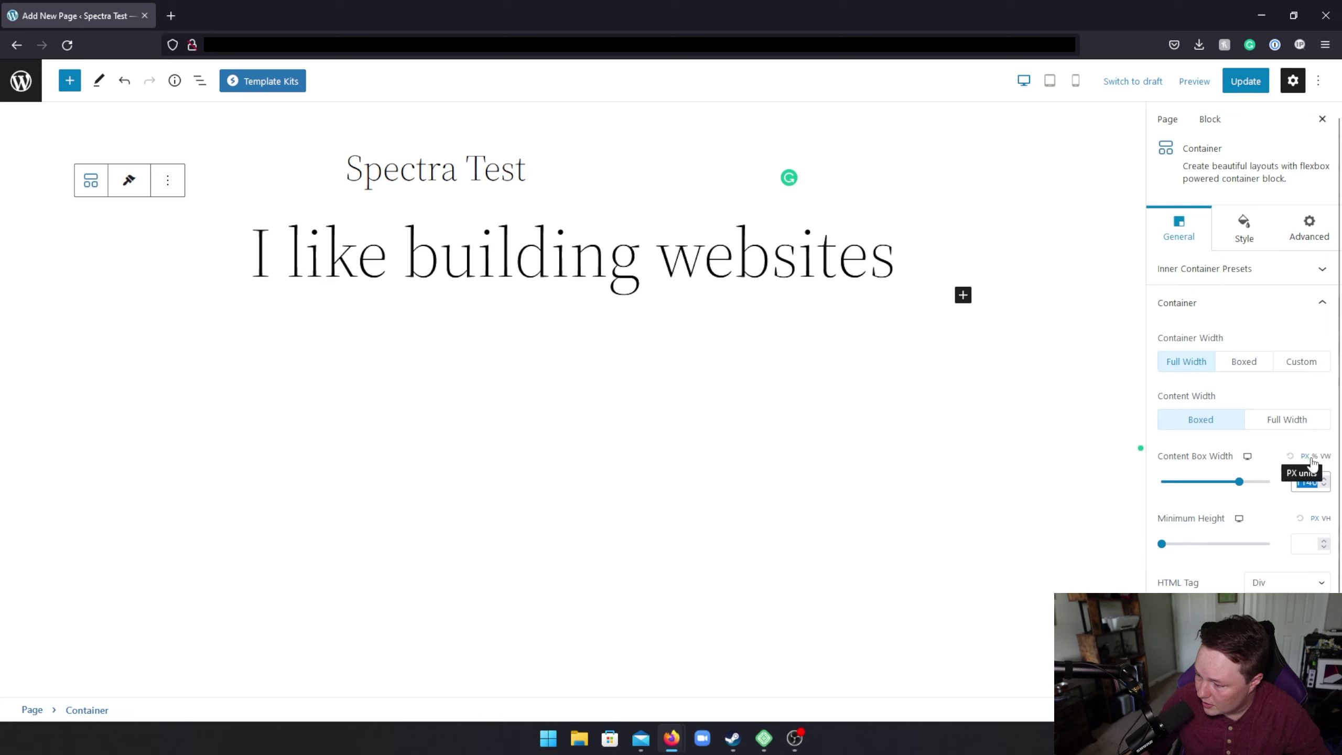
pyautogui.click(1315, 456)
pyautogui.click(1305, 456)
pyautogui.click(1327, 457)
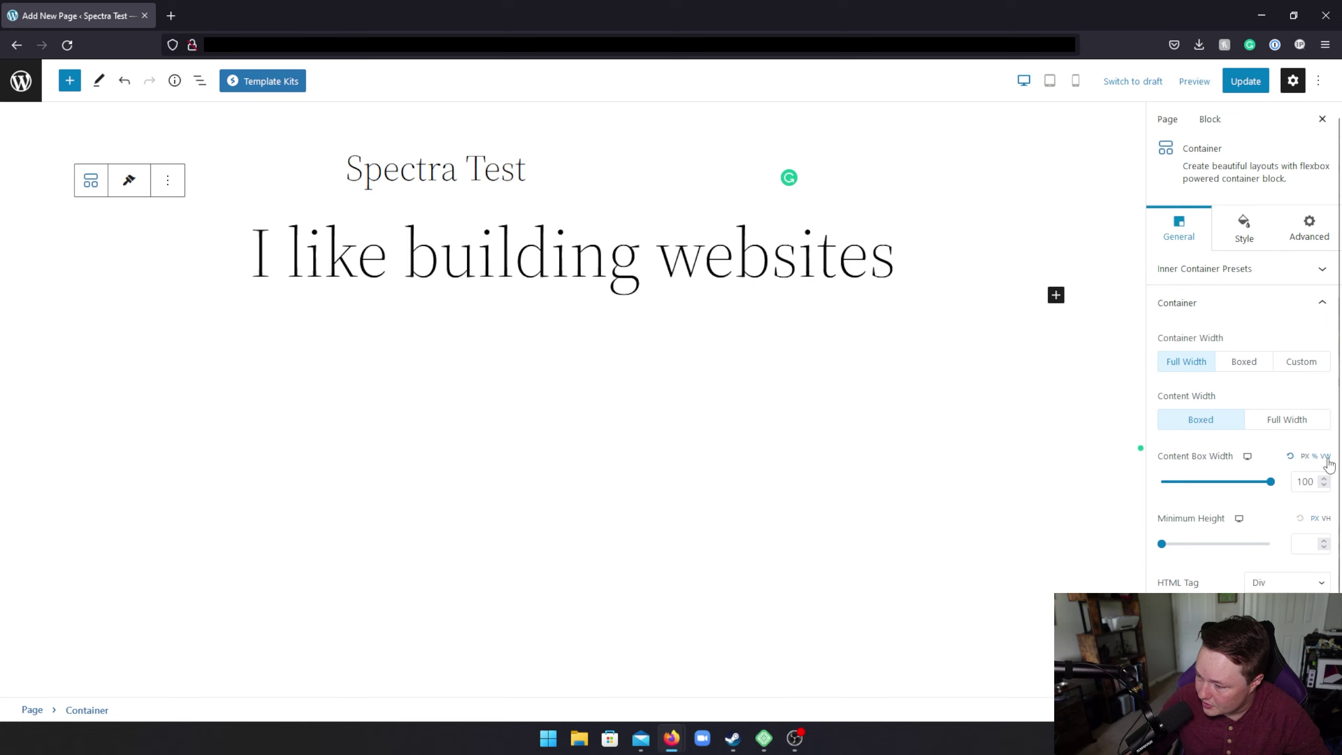
pyautogui.click(1291, 457)
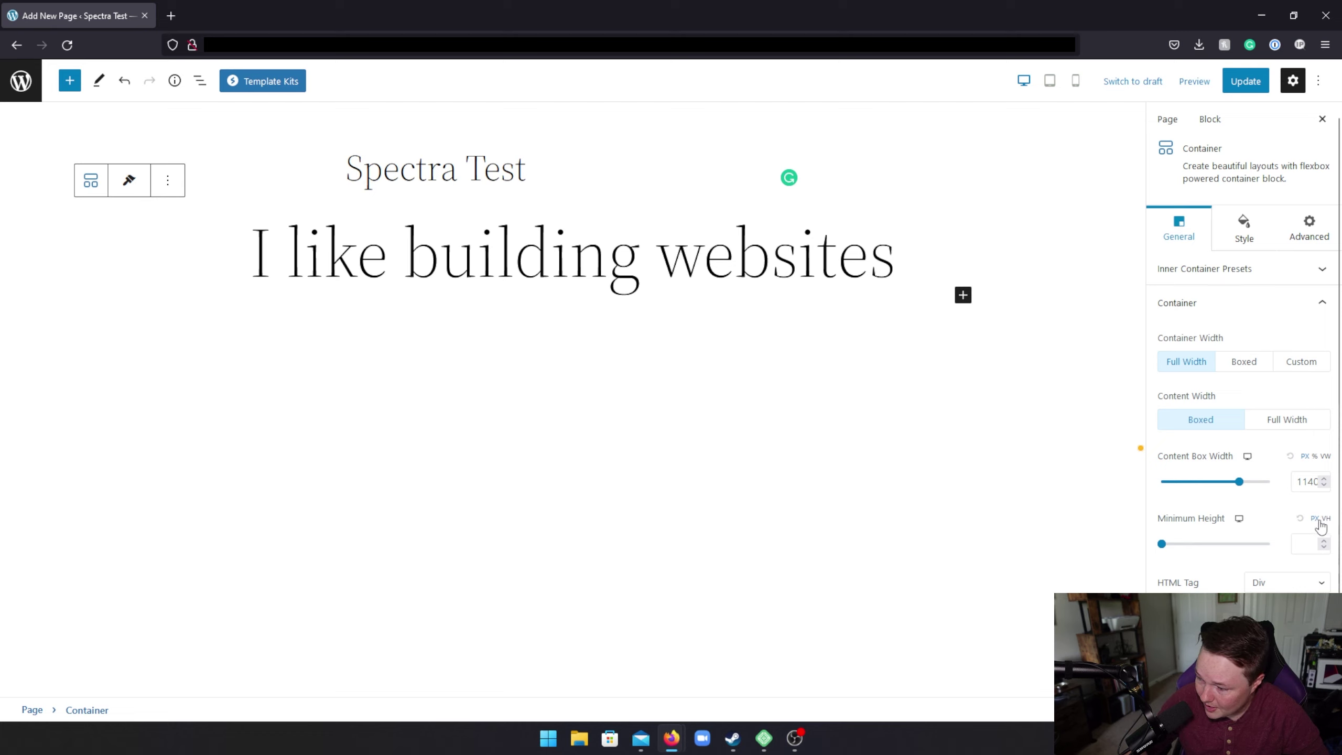
# Step: Set the container's HTML tag to section
pyautogui.click(1275, 583)
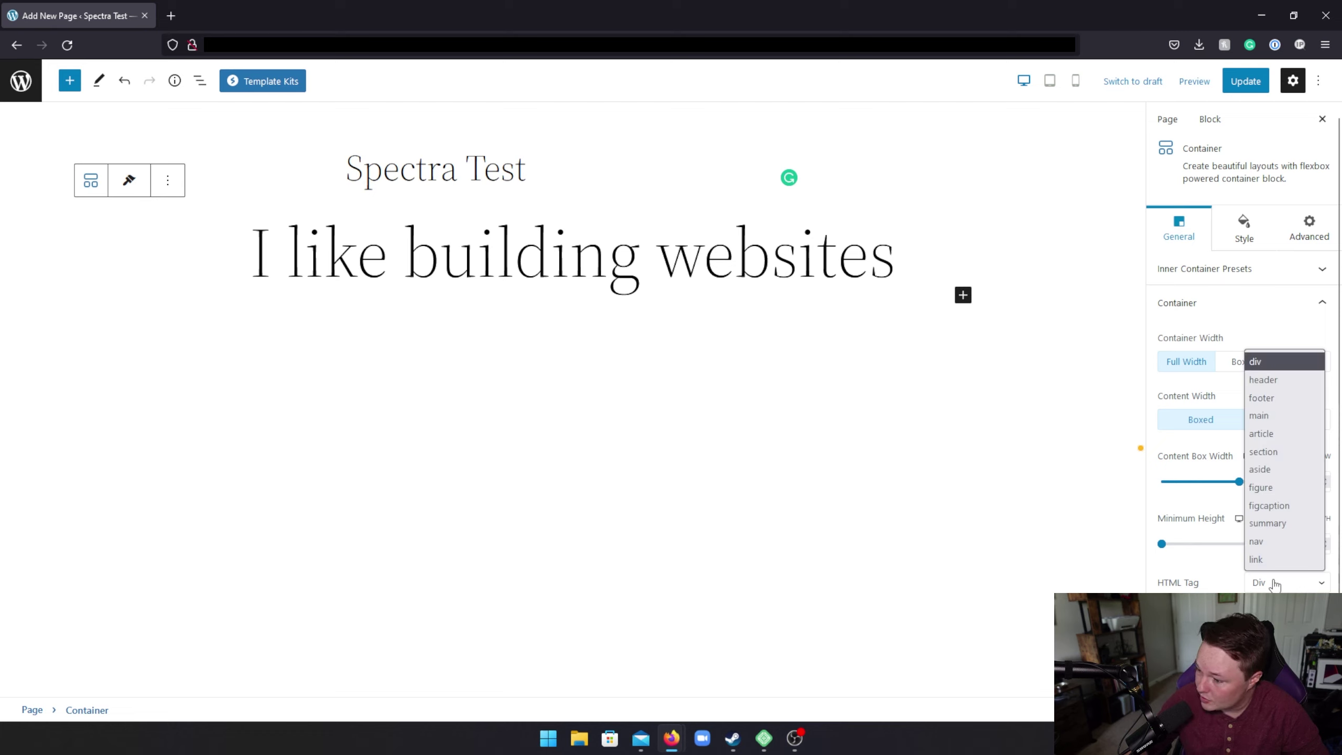
pyautogui.click(1264, 452)
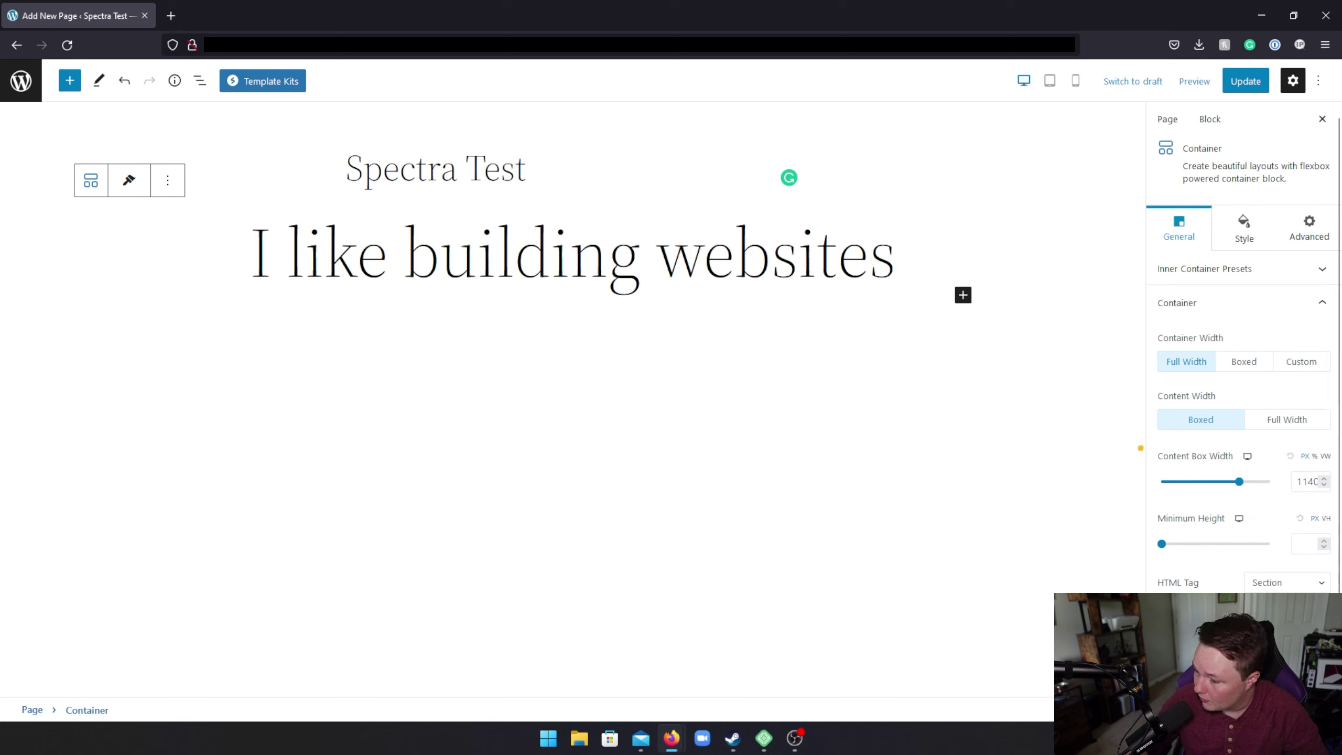
pyautogui.click(1188, 616)
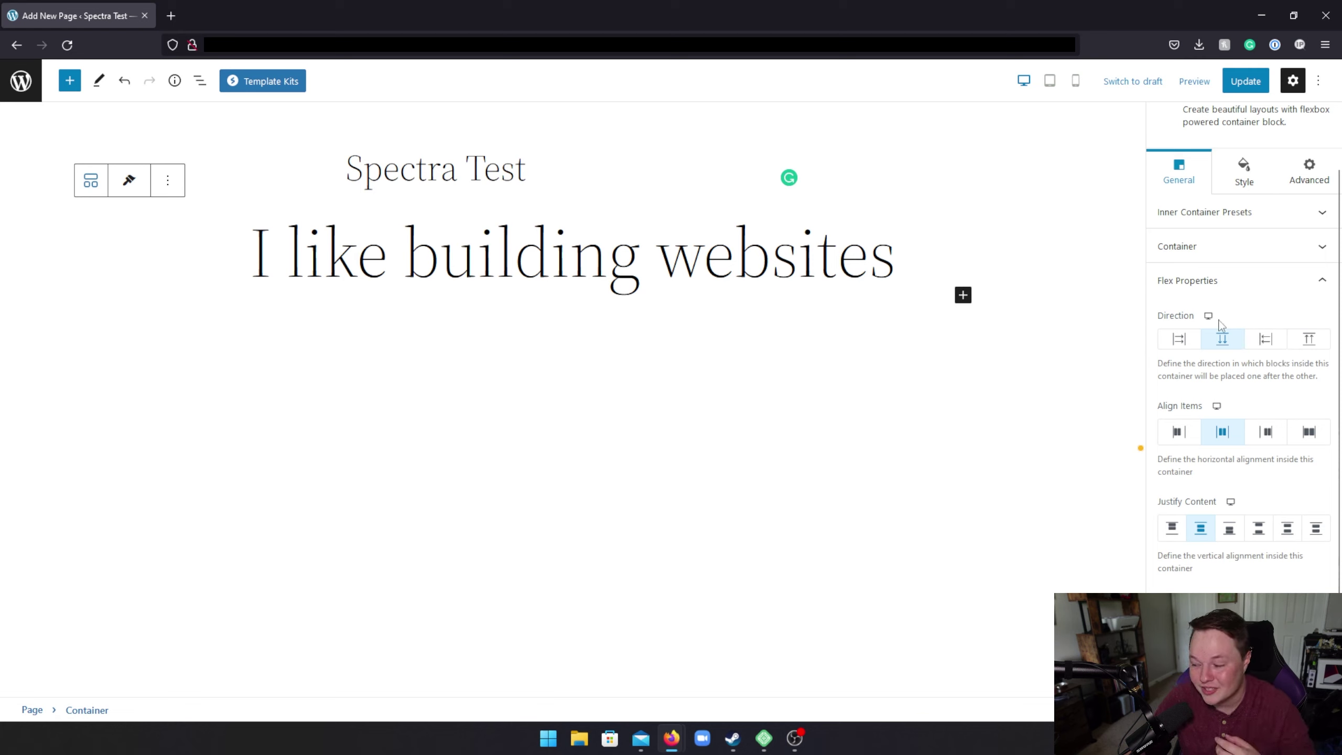
# Step: Review the container's presets, width and flex panels, then show its Style settings
pyautogui.scroll(2, 1210, 344)
pyautogui.click(1223, 280)
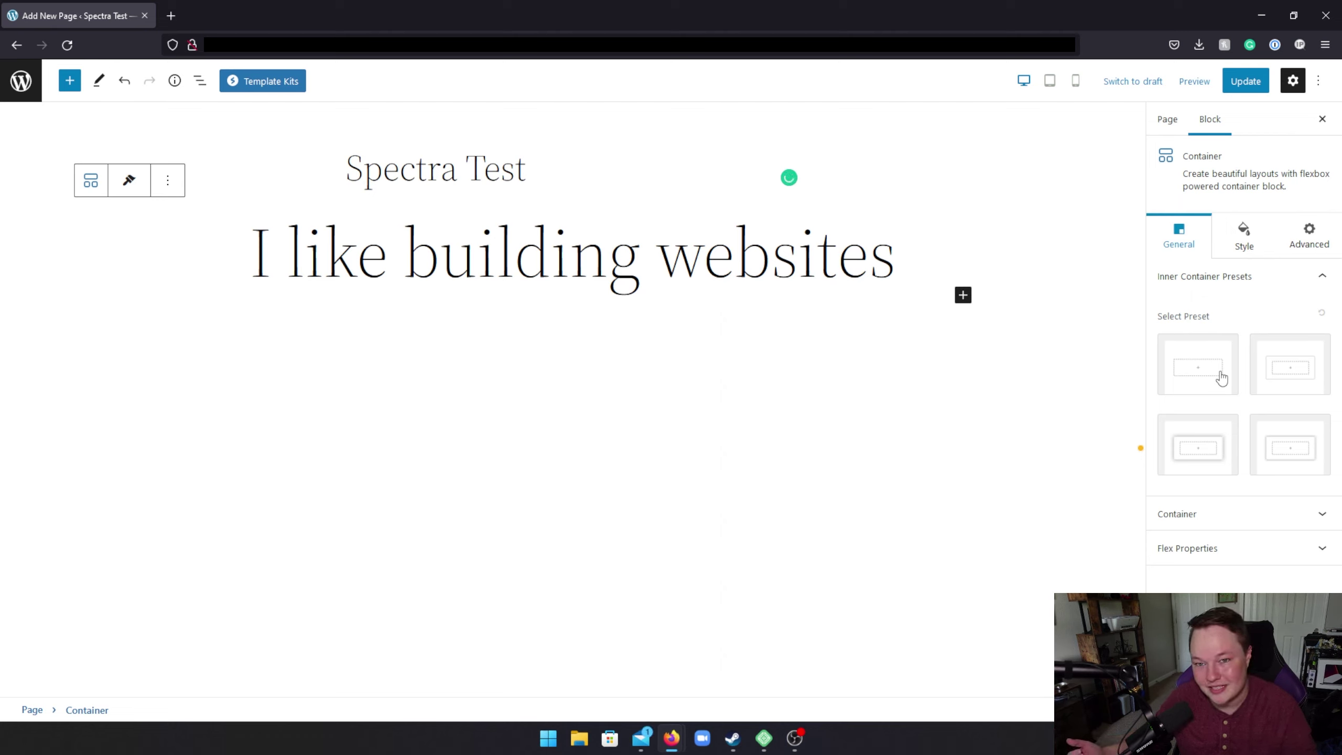
pyautogui.click(1207, 519)
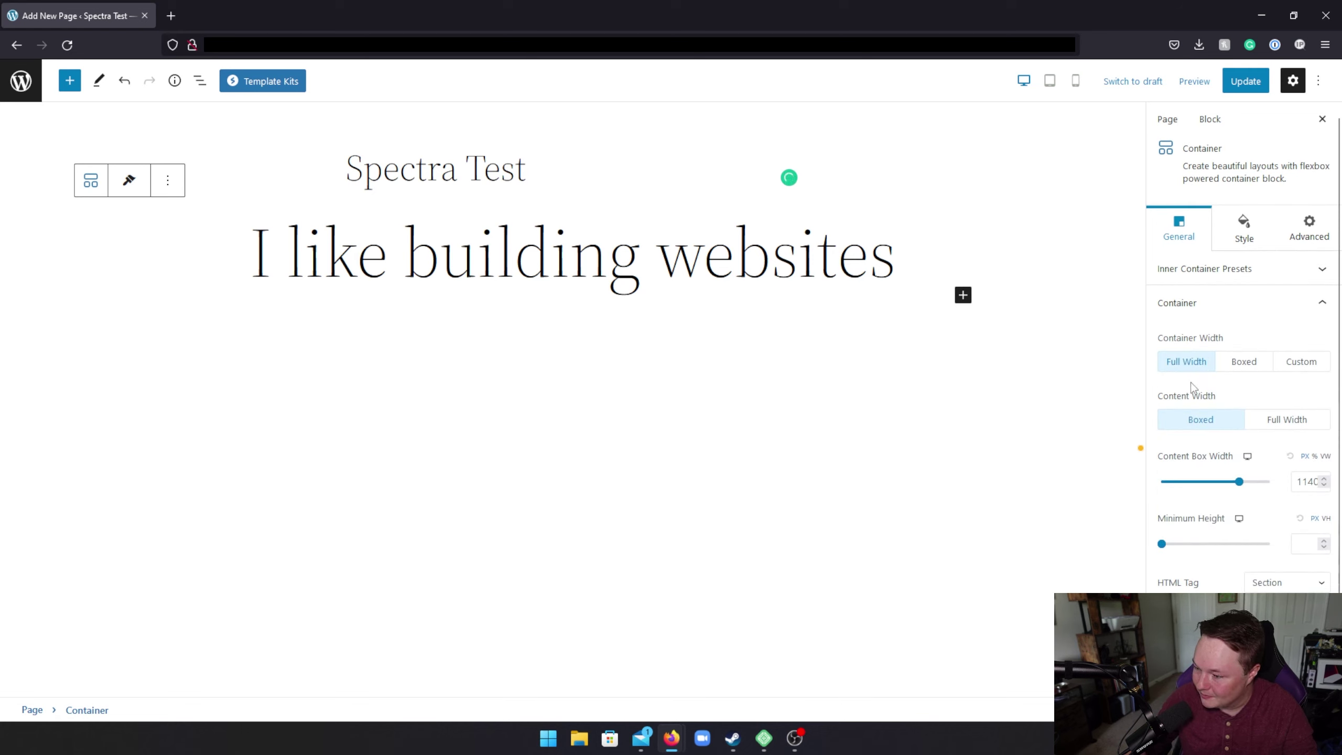
pyautogui.click(1188, 624)
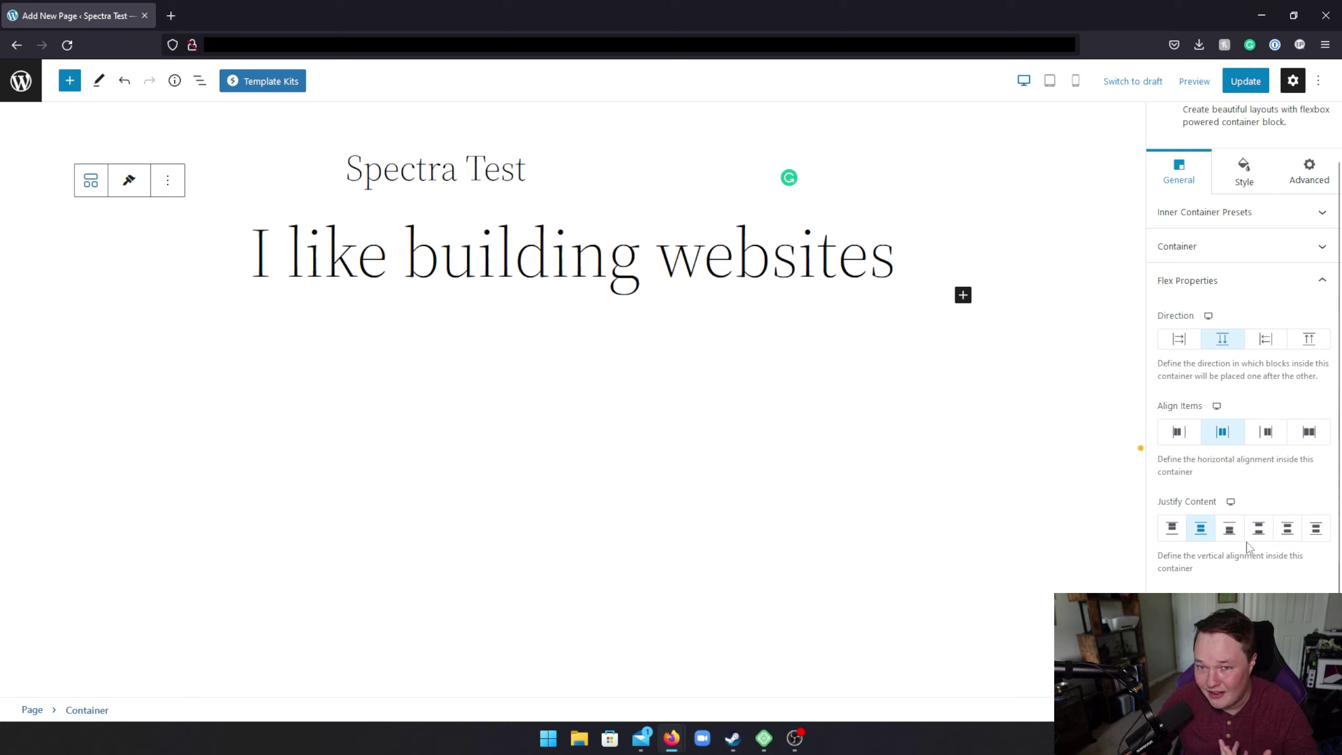
pyautogui.scroll(2, 1253, 544)
pyautogui.click(1245, 237)
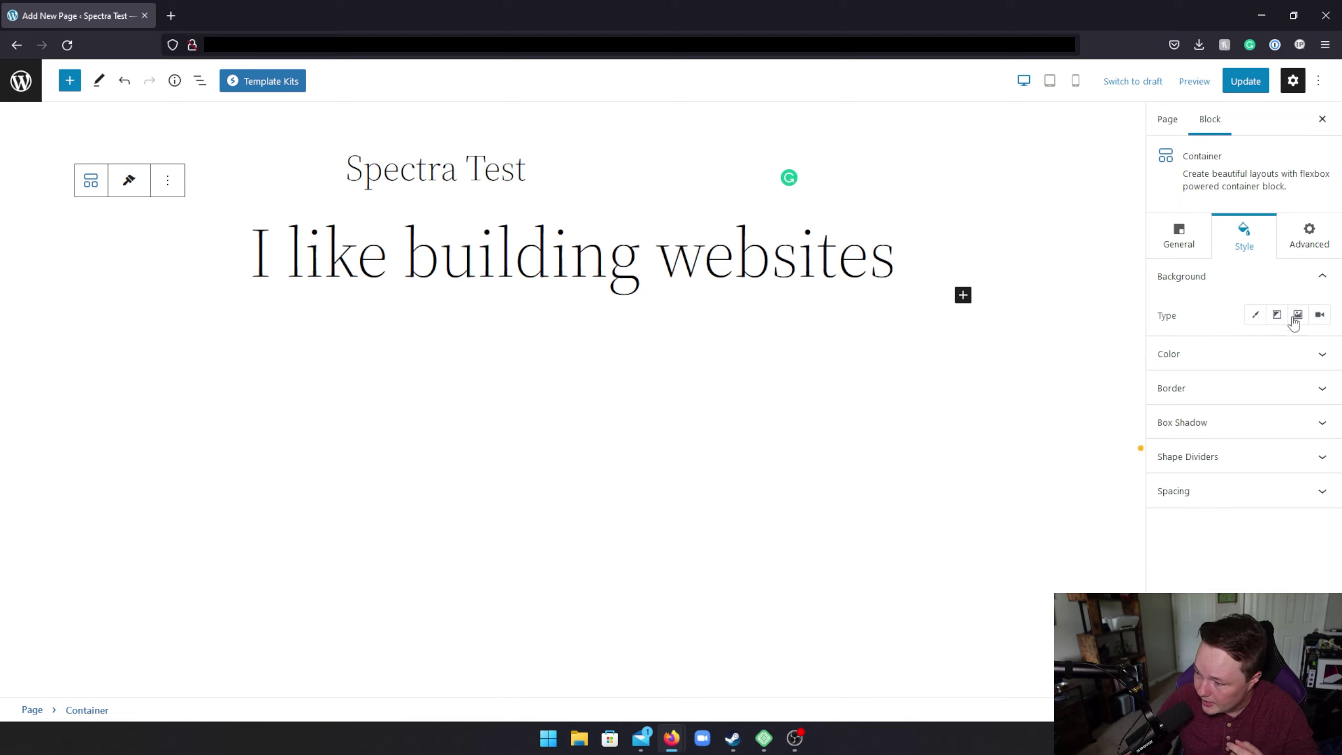
# Step: Try the Video and Image background types, then set the container background to Gradient
pyautogui.click(1320, 317)
pyautogui.click(1268, 386)
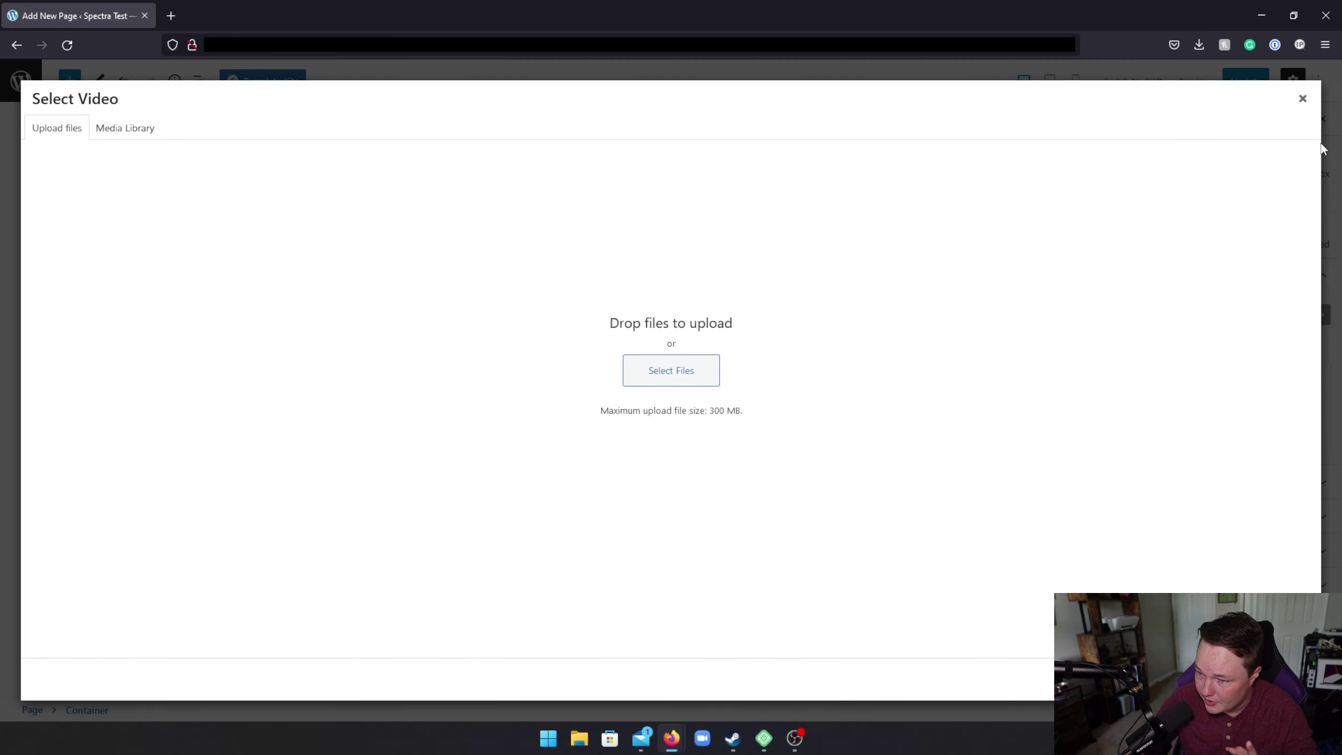
pyautogui.click(1303, 99)
pyautogui.click(1298, 316)
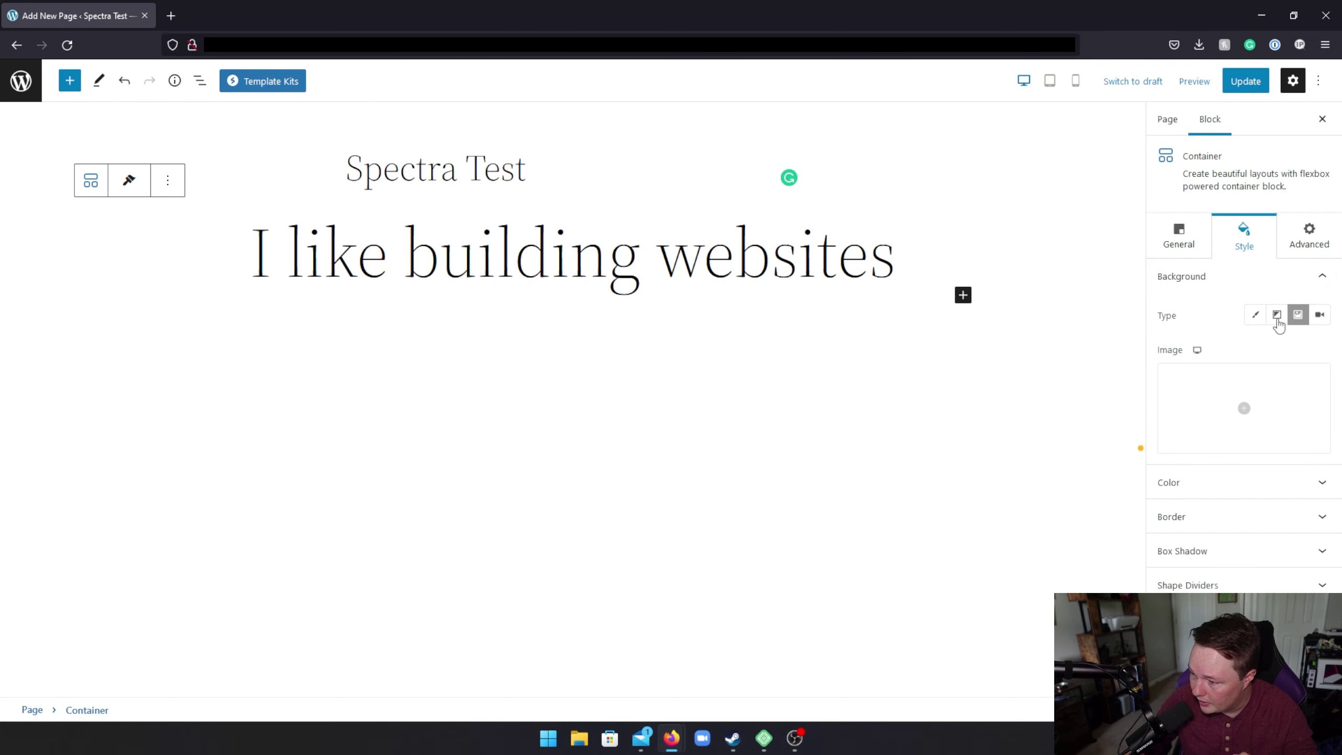
pyautogui.click(1278, 317)
# Step: Colour the gradient from blue-violet on the left to orange on the right
pyautogui.click(1173, 362)
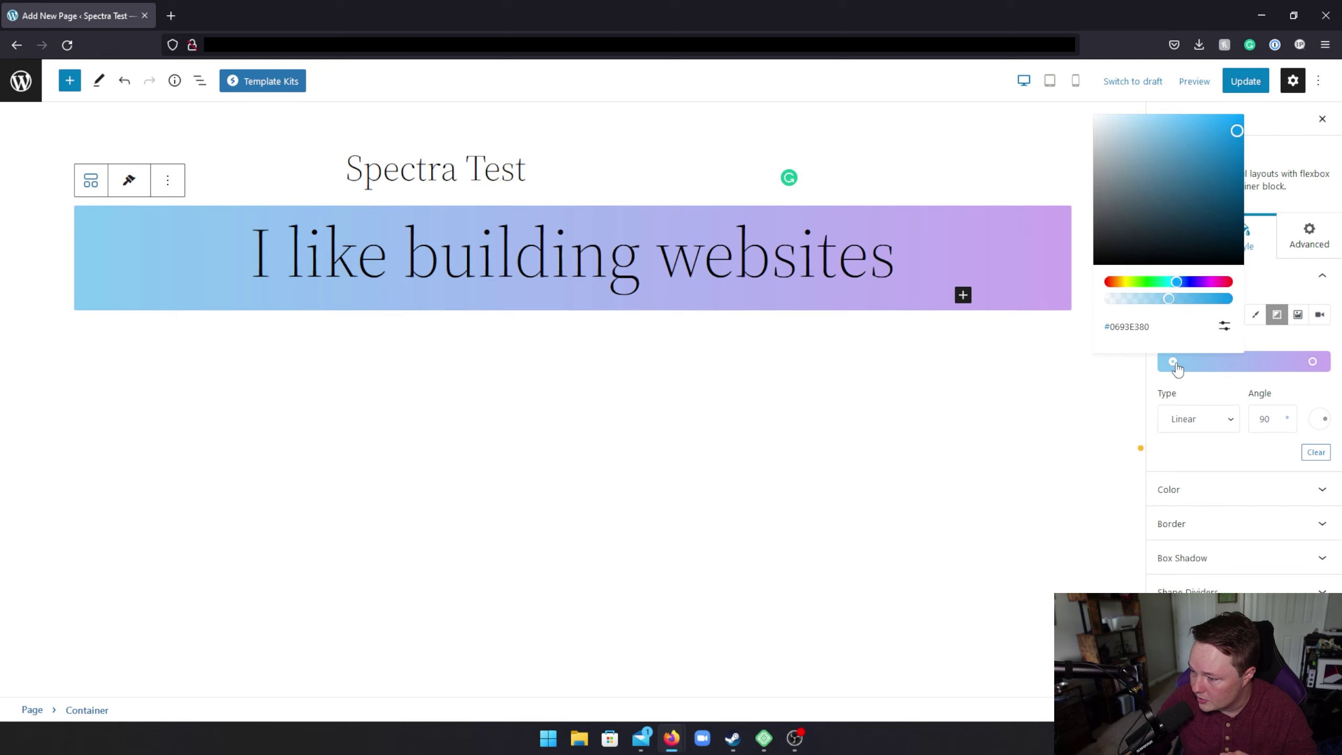
pyautogui.moveTo(1196, 286); pyautogui.dragTo(1118, 282)
pyautogui.click(1313, 361)
pyautogui.moveTo(1207, 300); pyautogui.dragTo(1236, 300)
pyautogui.moveTo(1111, 280)
pyautogui.mouseDown()
pyautogui.moveTo(1128, 282)
pyautogui.moveTo(1117, 281)
pyautogui.mouseUp()
pyautogui.click(1217, 133)
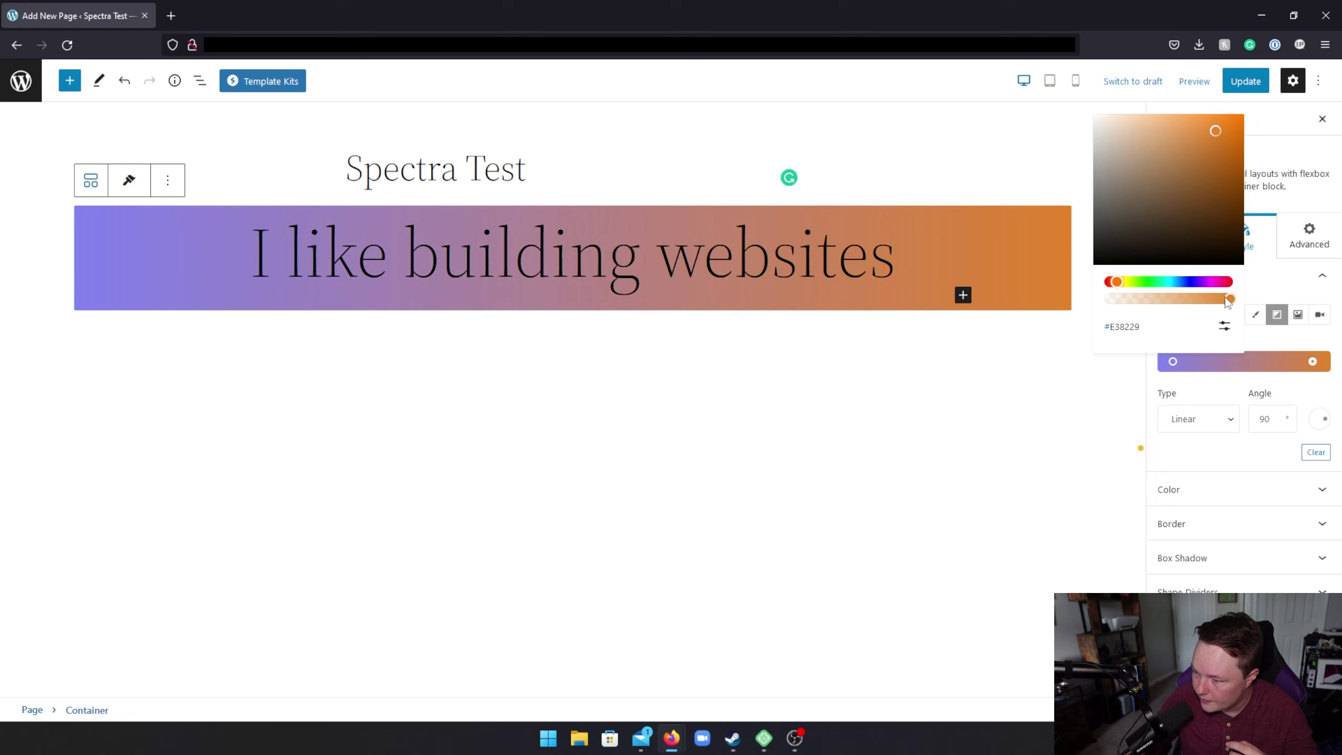
pyautogui.click(1172, 363)
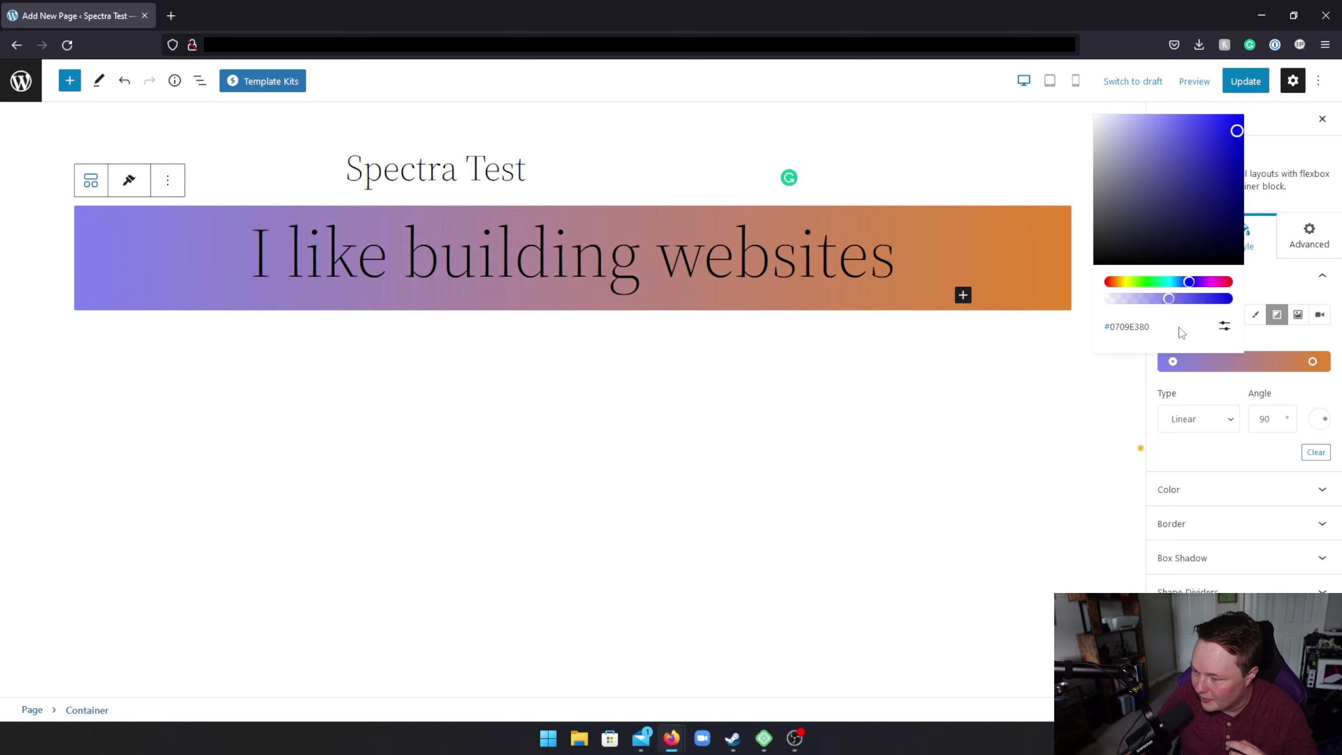
pyautogui.moveTo(1184, 282); pyautogui.dragTo(1185, 284)
pyautogui.moveTo(1235, 122); pyautogui.dragTo(1185, 132)
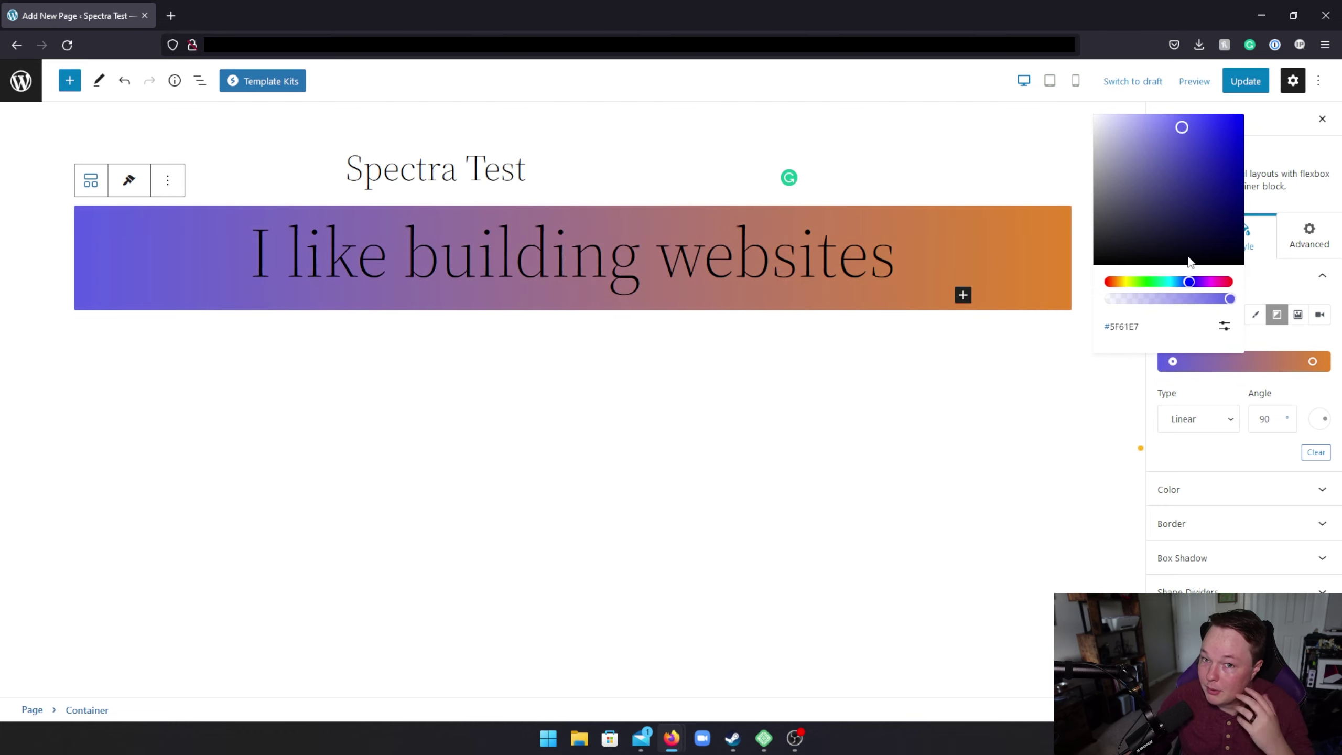
# Step: Keep the gradient linear and try a dusty-pink middle stop, then remove it
pyautogui.click(1198, 420)
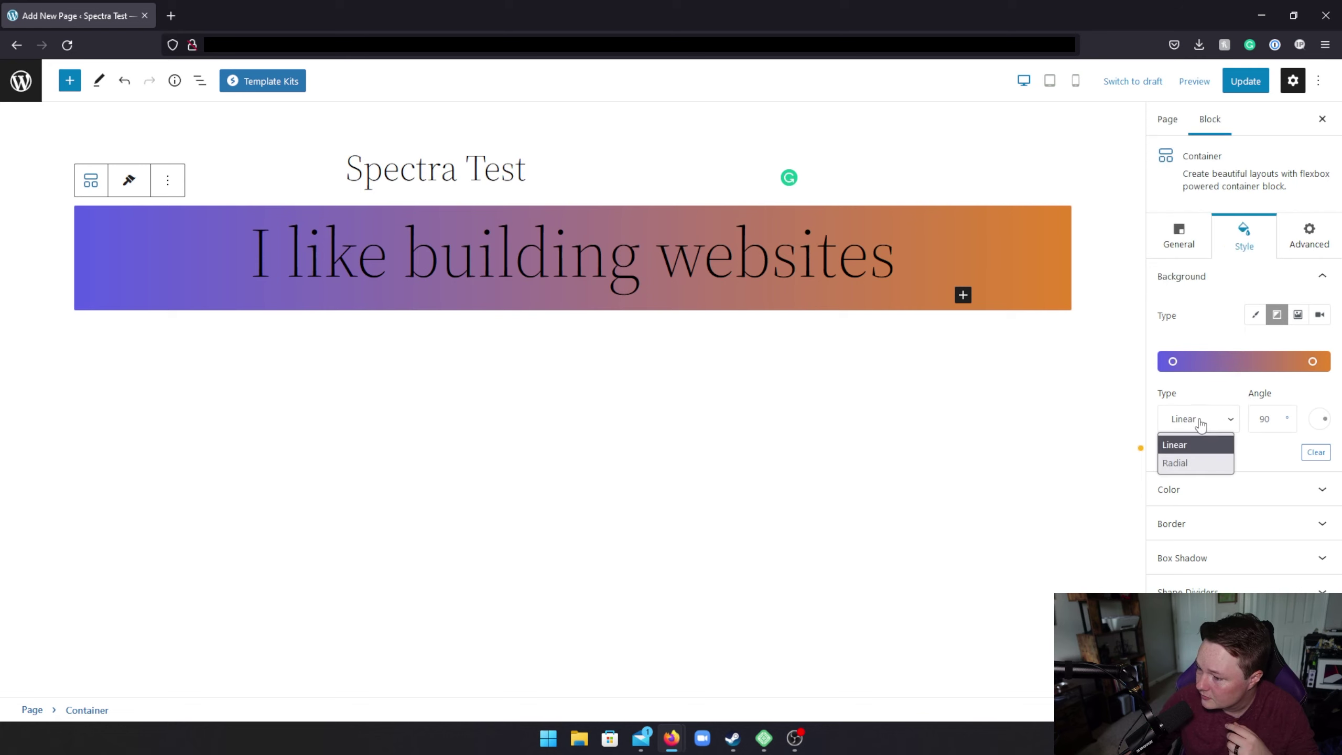
pyautogui.click(1196, 426)
pyautogui.click(1200, 427)
pyautogui.click(1198, 430)
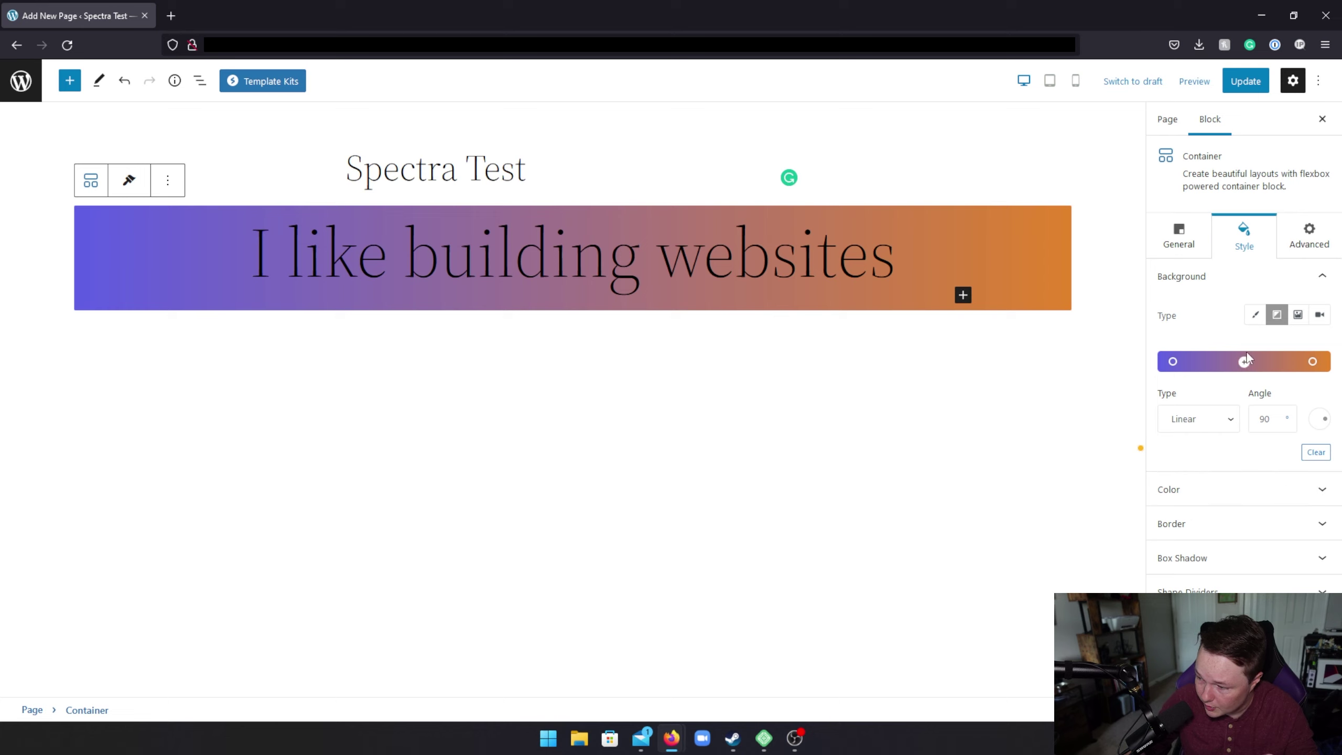
pyautogui.click(1229, 365)
pyautogui.moveTo(1227, 369); pyautogui.dragTo(1241, 369)
pyautogui.moveTo(1227, 238); pyautogui.dragTo(1201, 124)
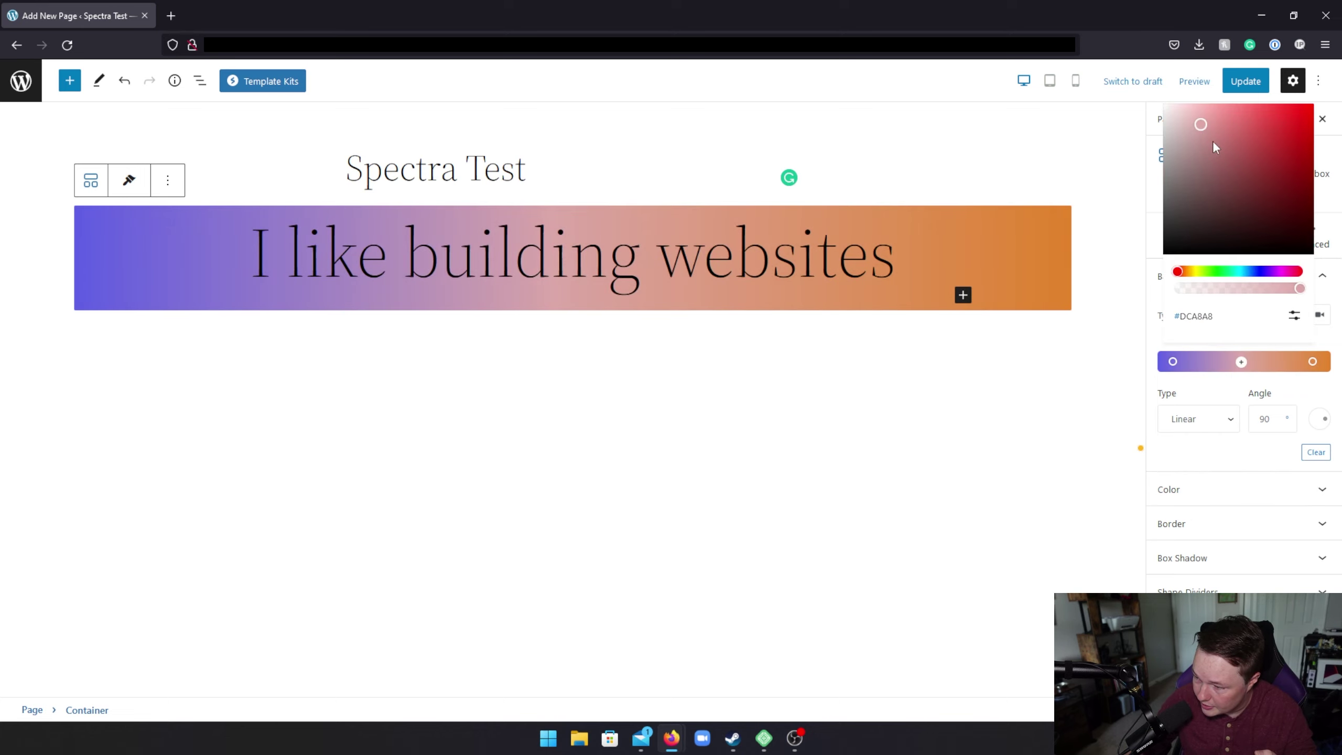
pyautogui.click(1219, 408)
pyautogui.click(1241, 363)
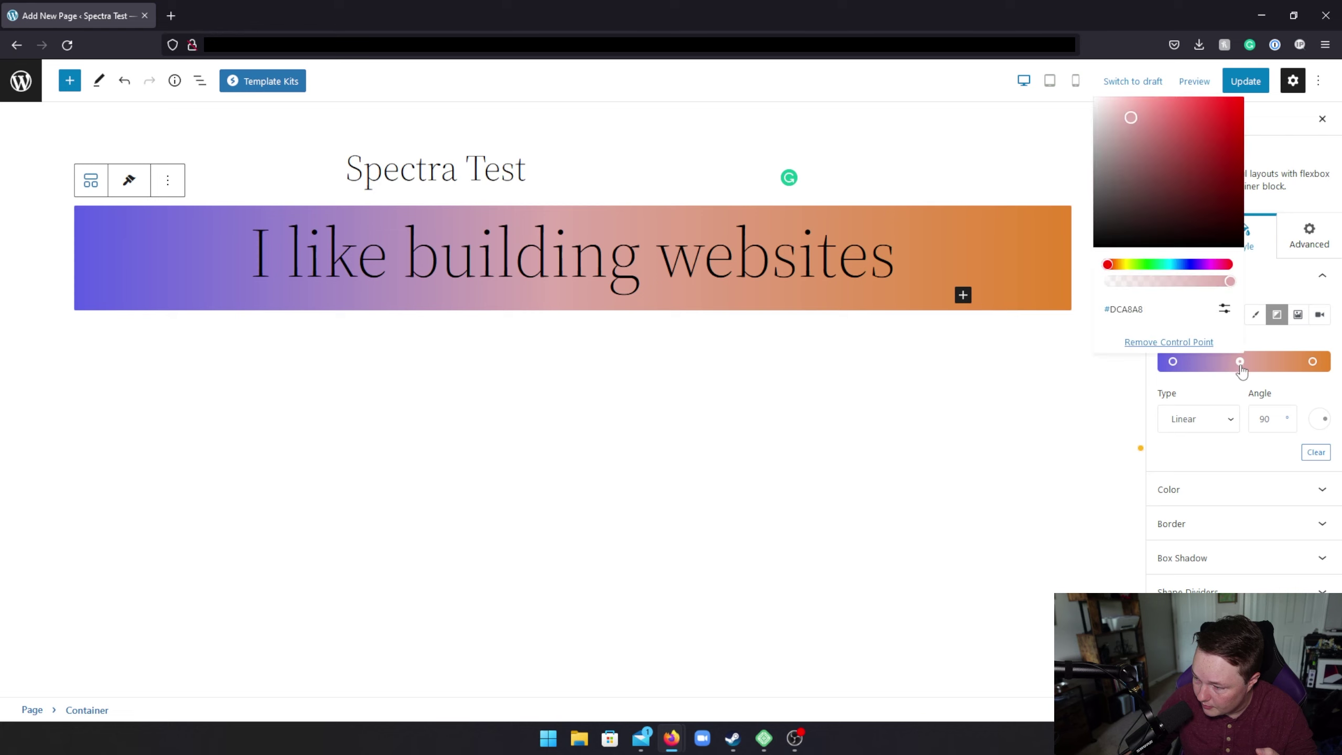
pyautogui.click(1179, 344)
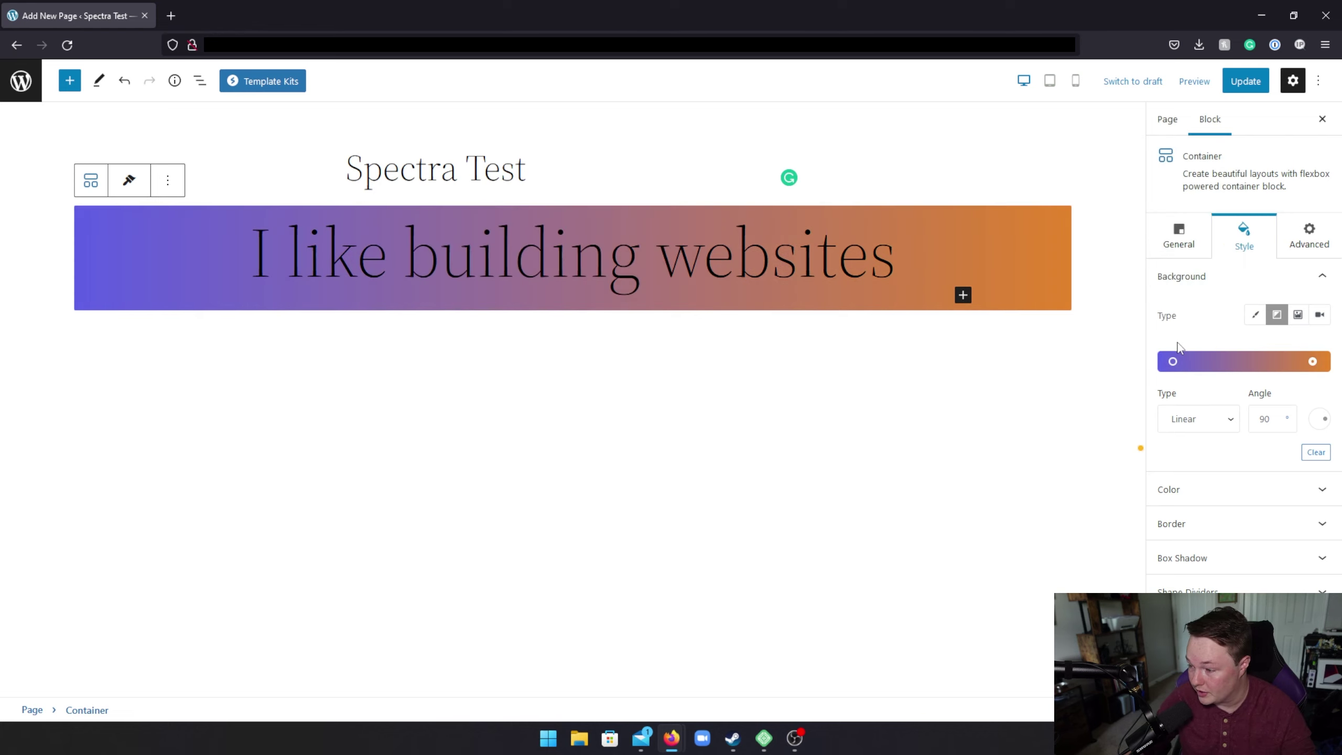
# Step: Change the gradient's right end to pink-magenta #E34B94 and close the background settings
pyautogui.click(1285, 360)
pyautogui.click(1219, 118)
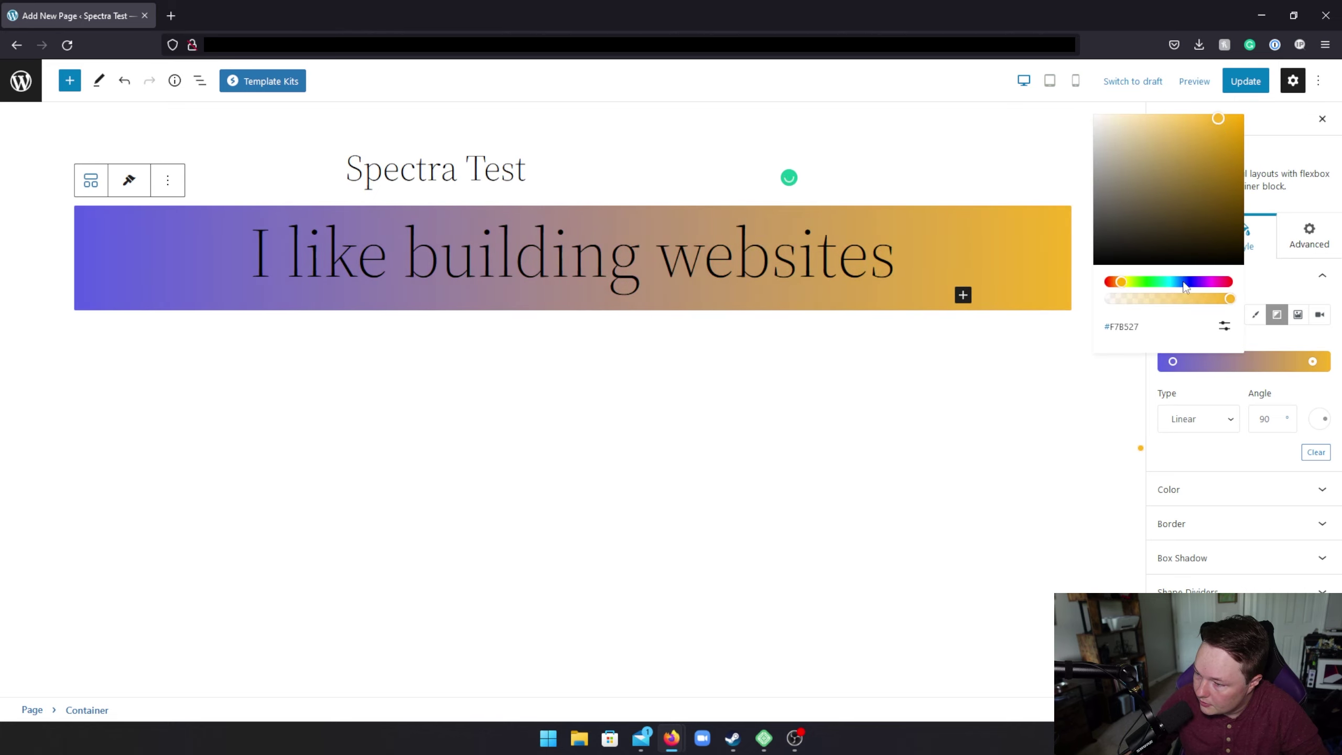
pyautogui.moveTo(1186, 282); pyautogui.dragTo(1218, 283)
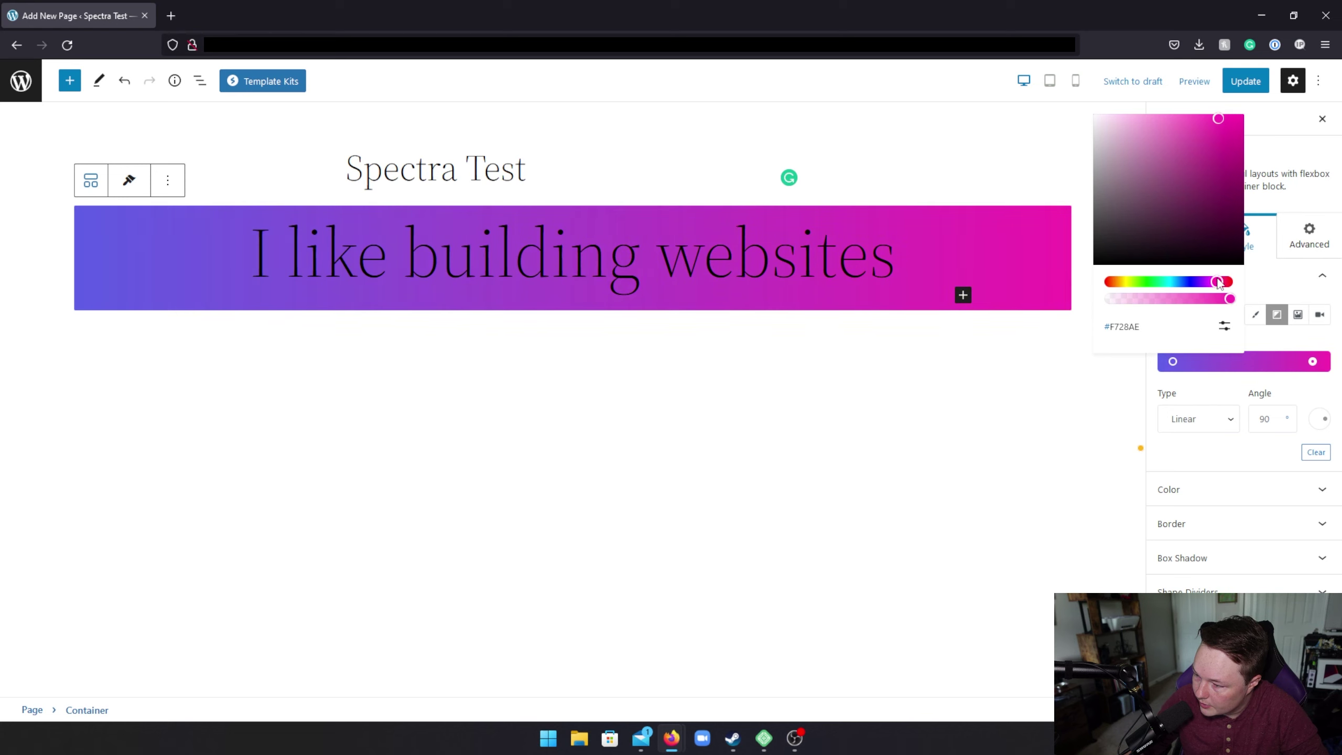
pyautogui.click(1219, 133)
pyautogui.click(1219, 281)
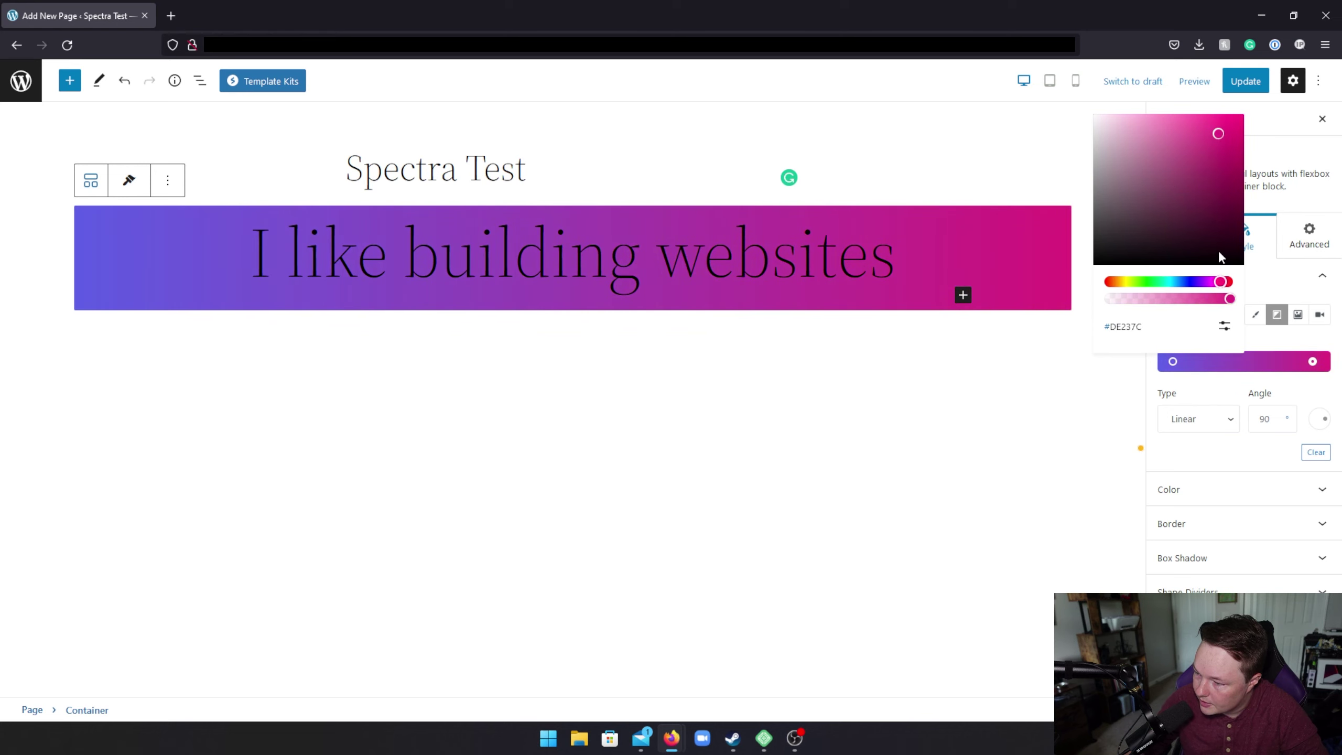
pyautogui.click(1193, 131)
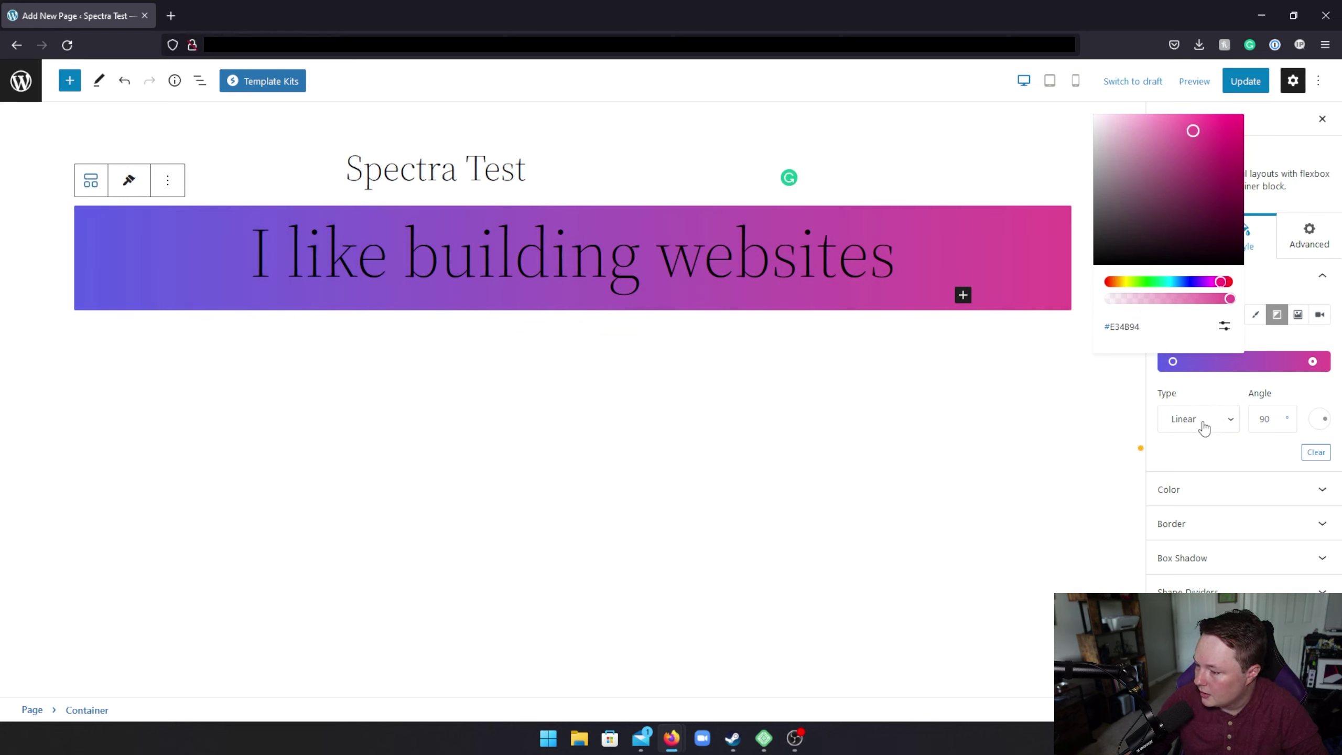
pyautogui.click(1189, 394)
pyautogui.click(1190, 286)
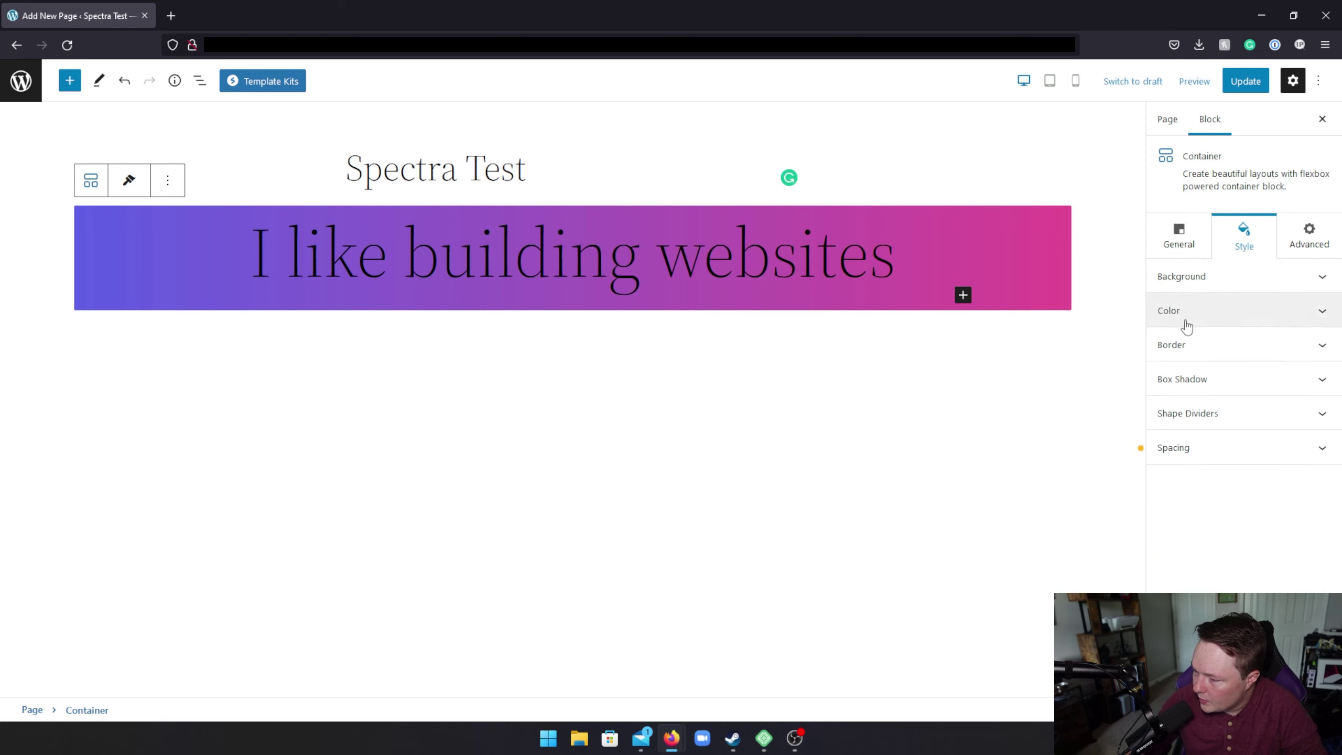
# Step: Set the container's text colour to white
pyautogui.click(1187, 320)
pyautogui.click(1322, 349)
pyautogui.click(1217, 384)
pyautogui.moveTo(1217, 384); pyautogui.dragTo(1154, 350)
pyautogui.click(1320, 349)
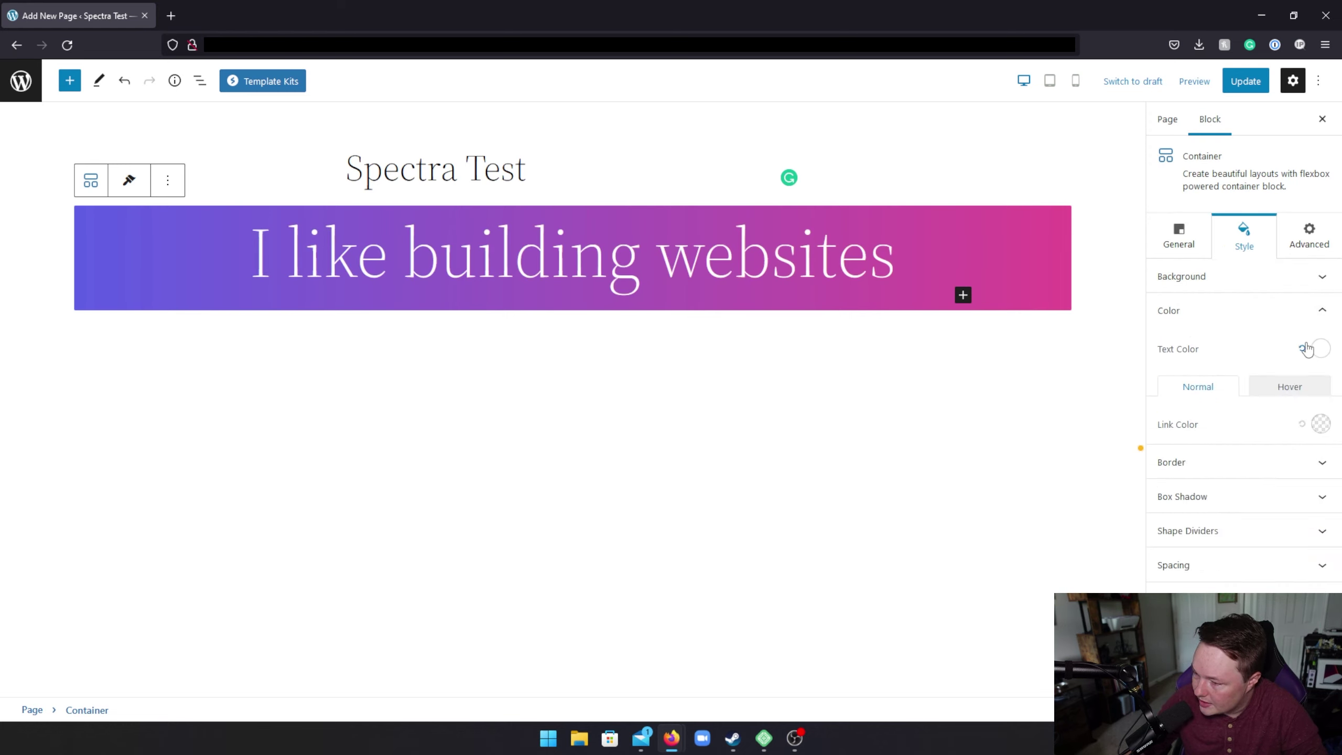
# Step: Select the banner heading and try a brownish-red solid text colour in its Style settings
pyautogui.click(803, 260)
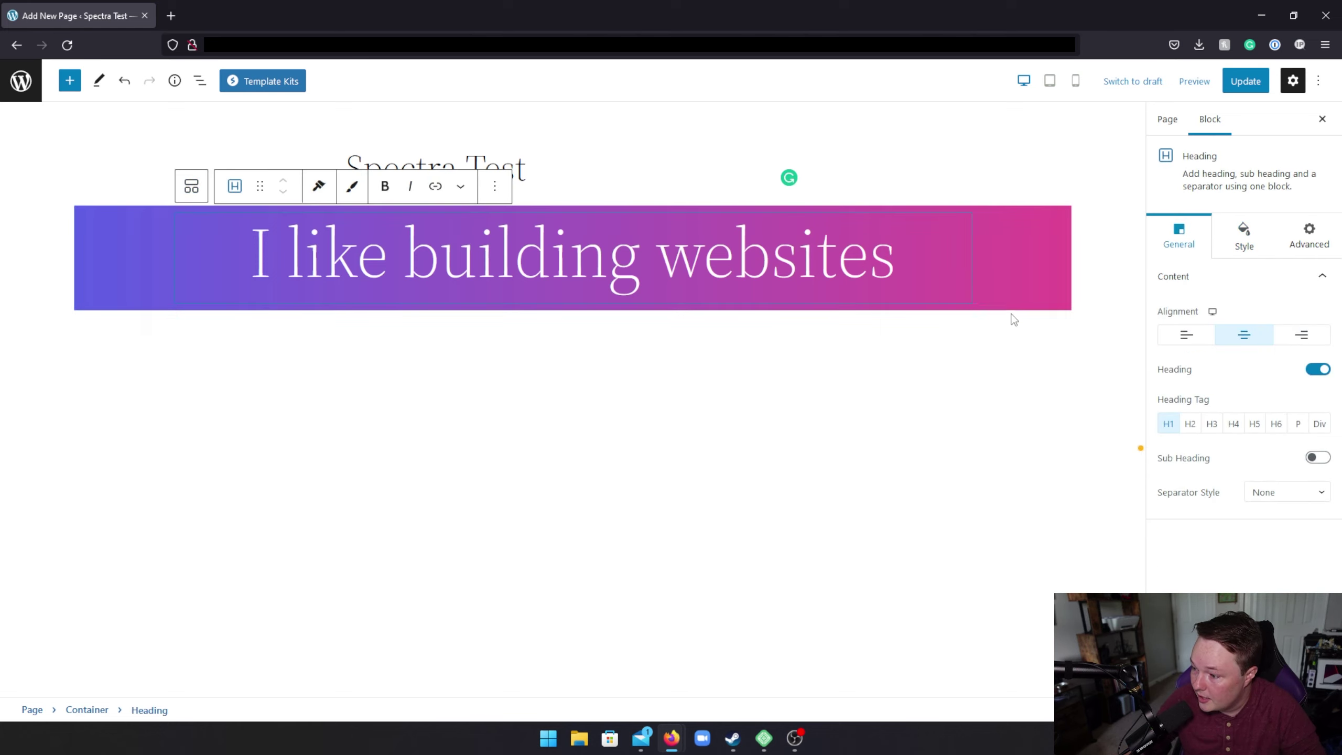
pyautogui.moveTo(897, 258); pyautogui.dragTo(358, 259)
pyautogui.click(1310, 235)
pyautogui.click(1244, 236)
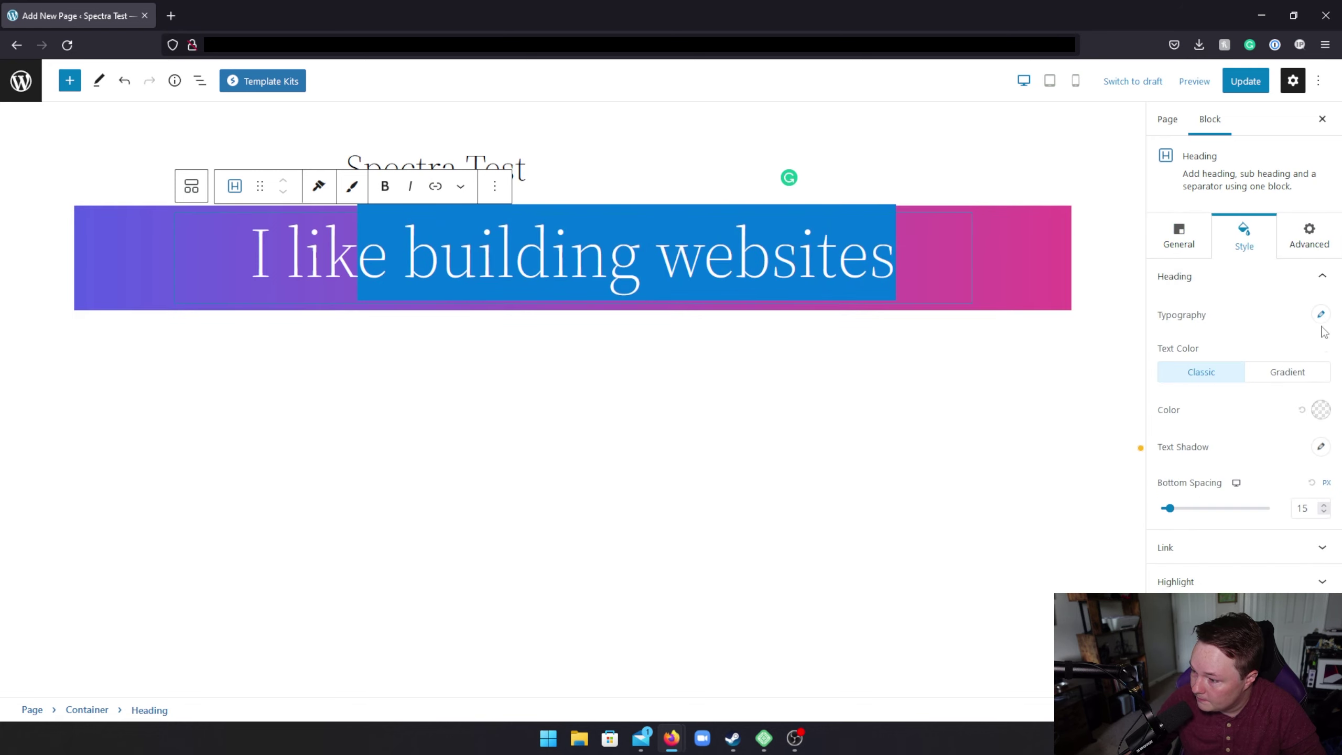
pyautogui.click(1323, 415)
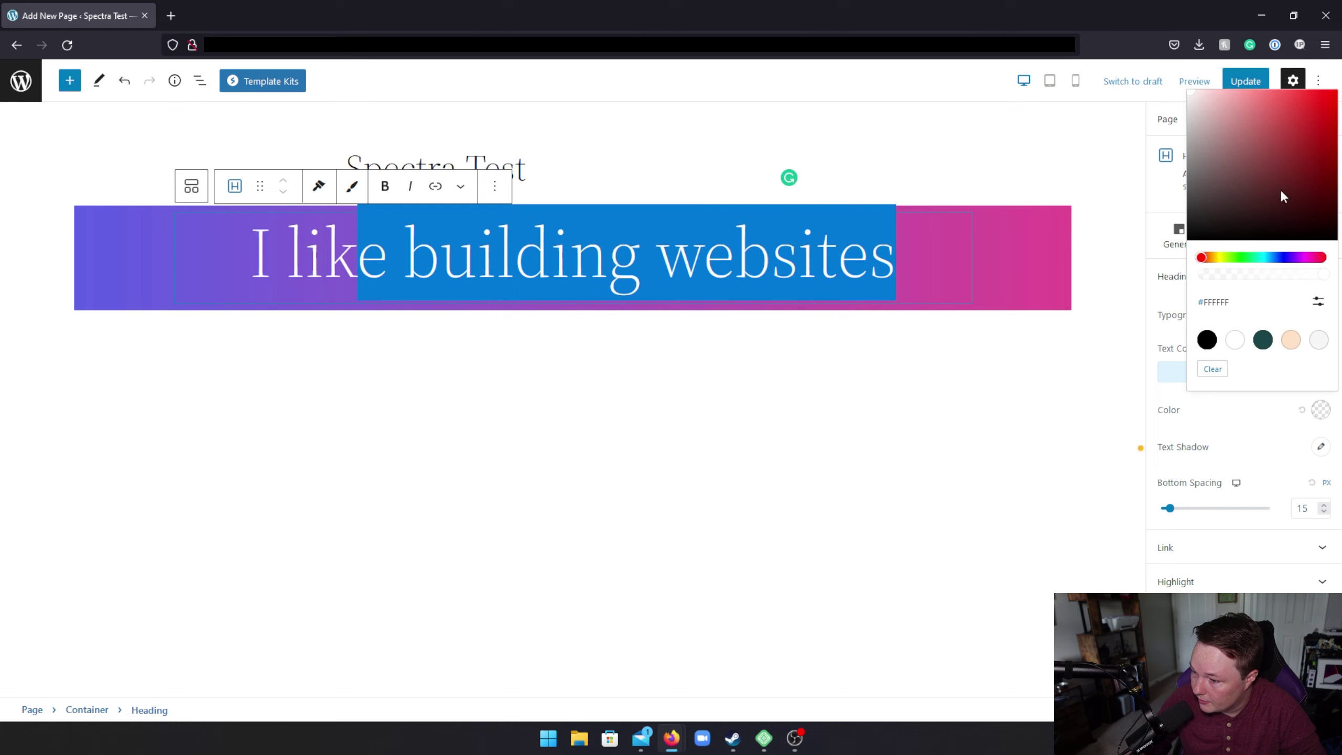
pyautogui.moveTo(1282, 195); pyautogui.dragTo(1248, 178)
pyautogui.click(1046, 268)
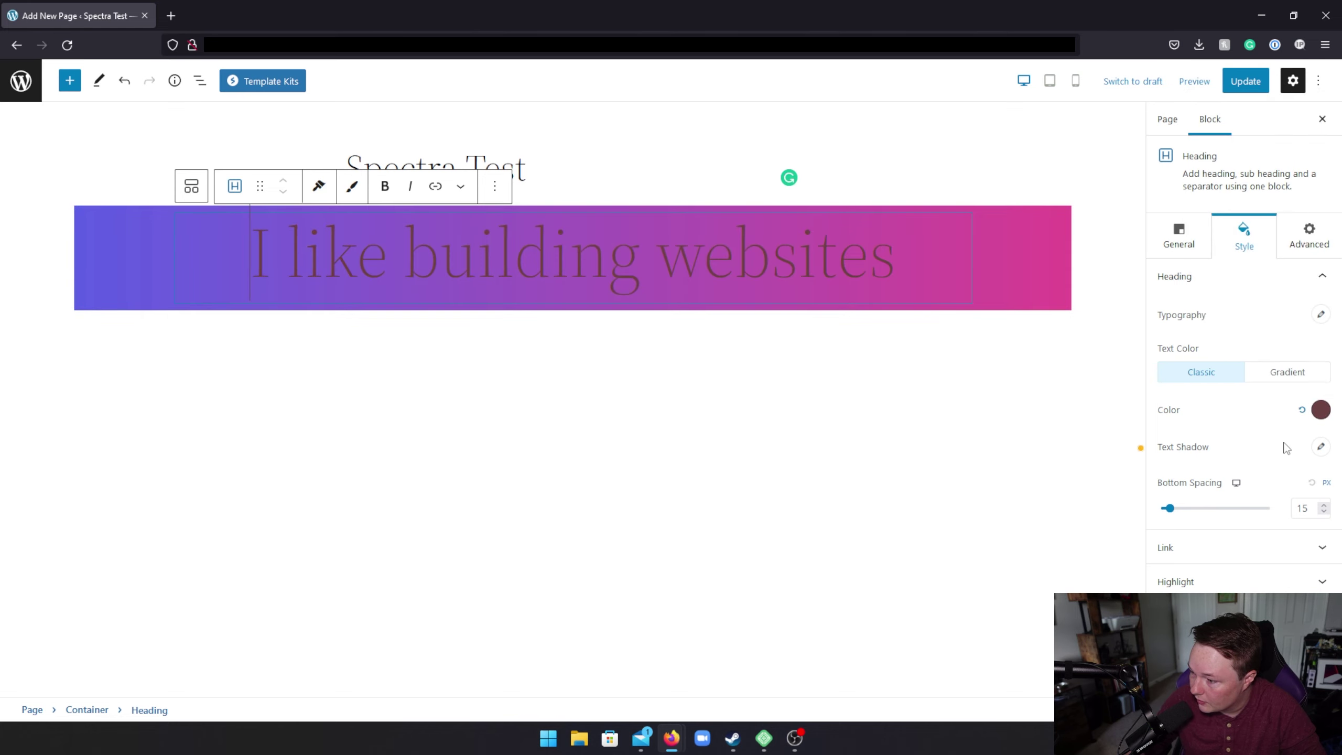
pyautogui.click(1322, 411)
pyautogui.click(1322, 411)
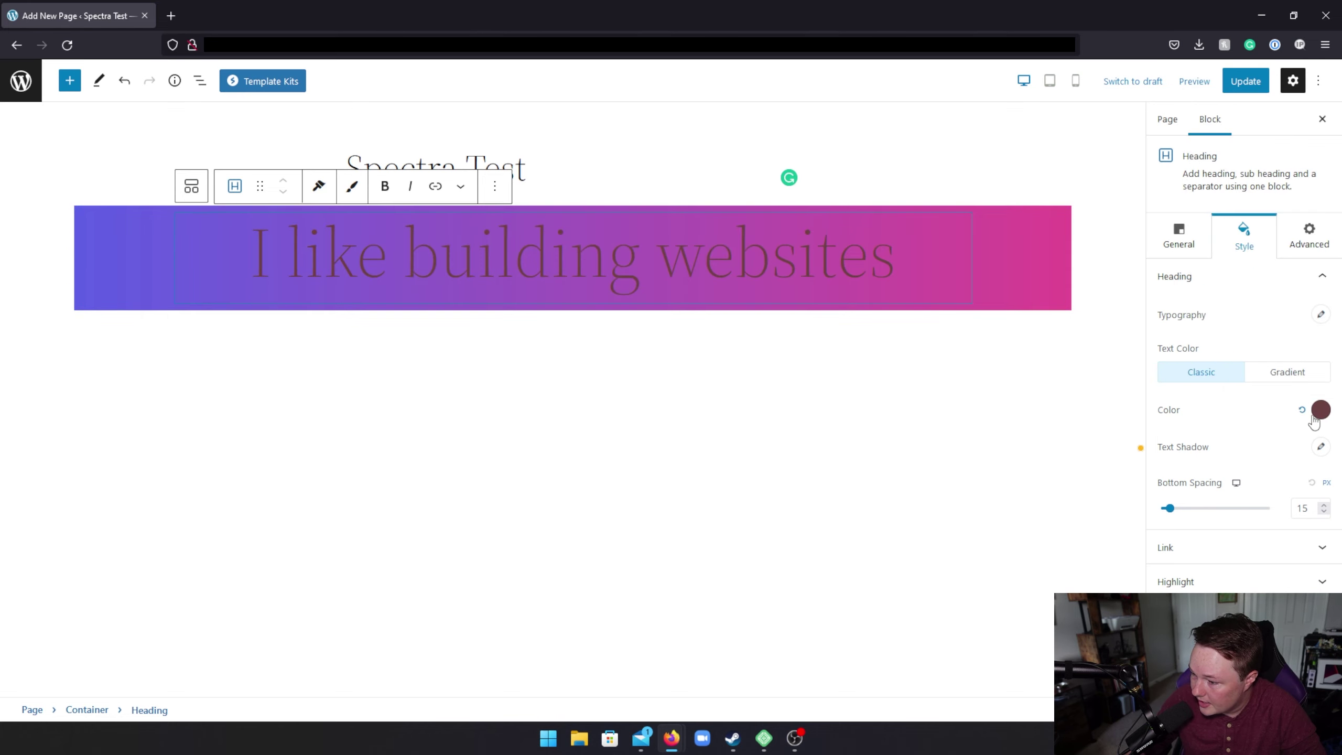
# Step: Make the heading text a gradient from white to light blue #C8EAFF, then reselect the container
pyautogui.click(1288, 374)
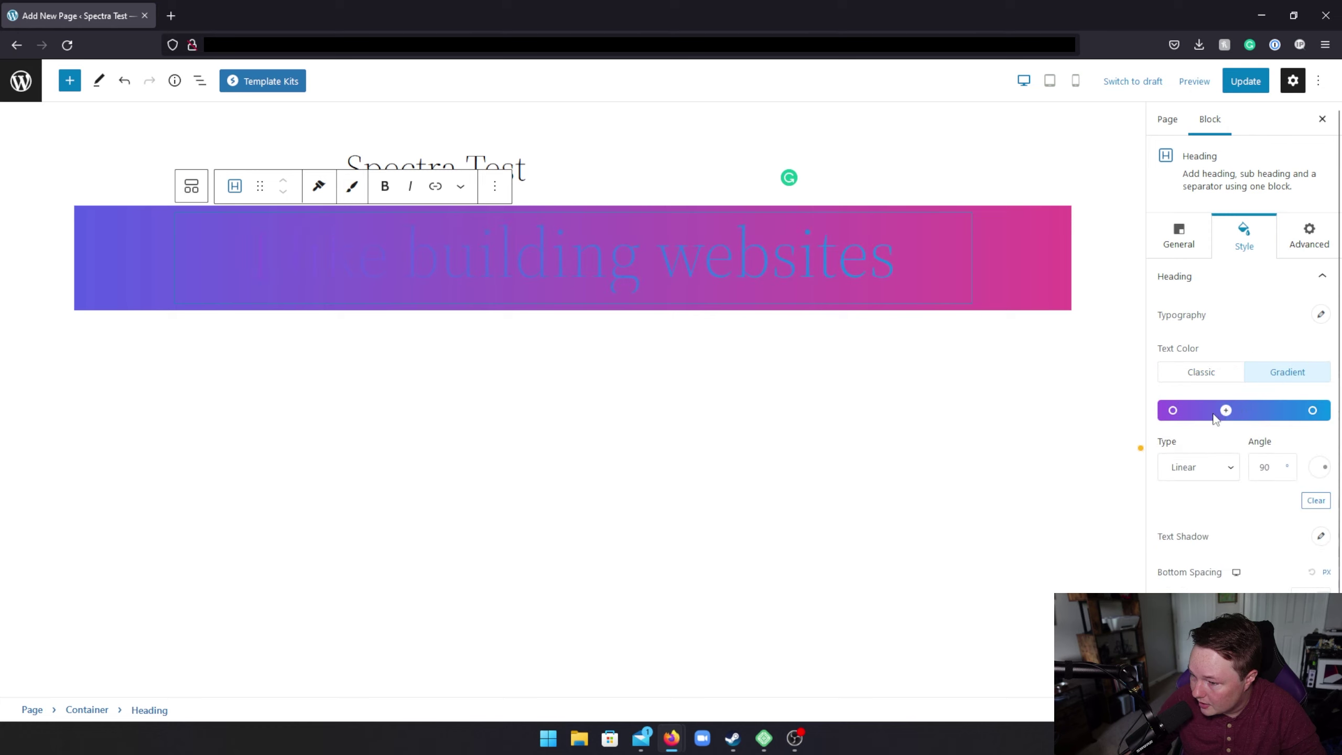
pyautogui.click(1173, 411)
pyautogui.click(1157, 256)
pyautogui.click(1173, 411)
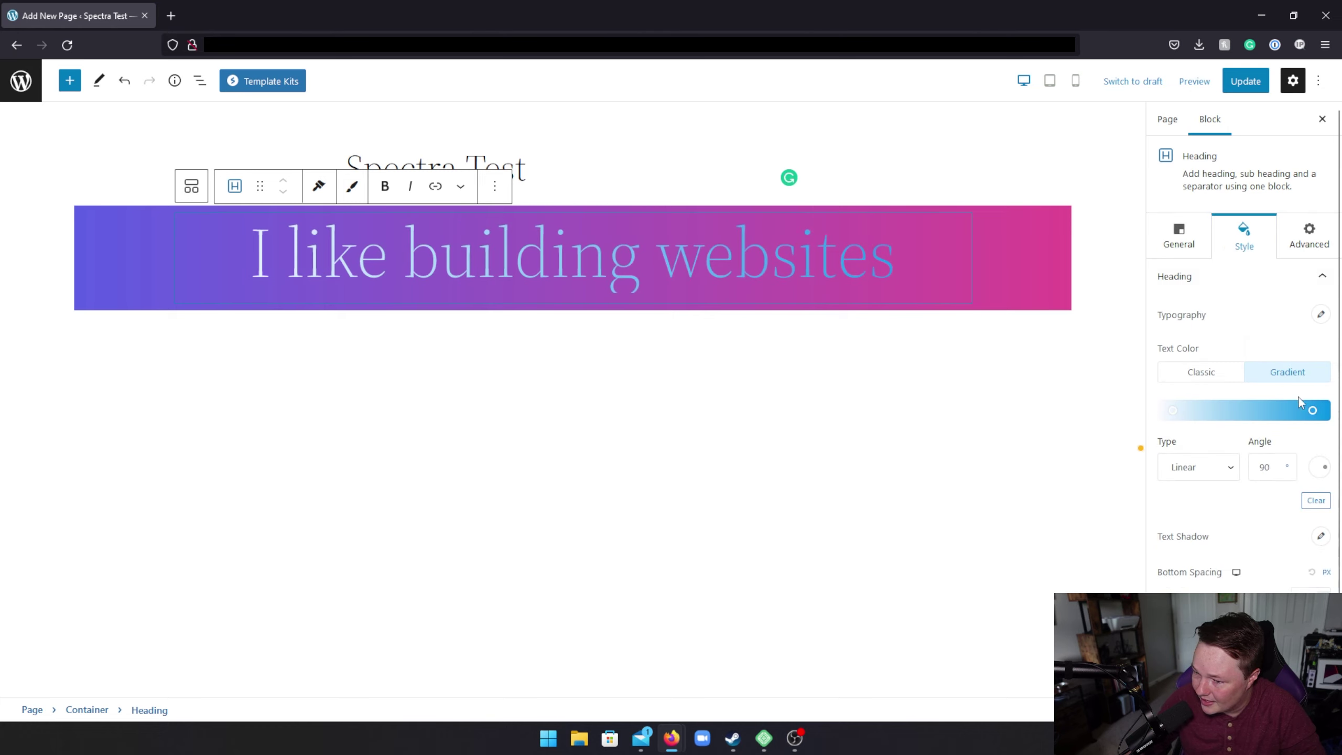
pyautogui.click(1312, 411)
pyautogui.moveTo(1195, 286); pyautogui.dragTo(1129, 159)
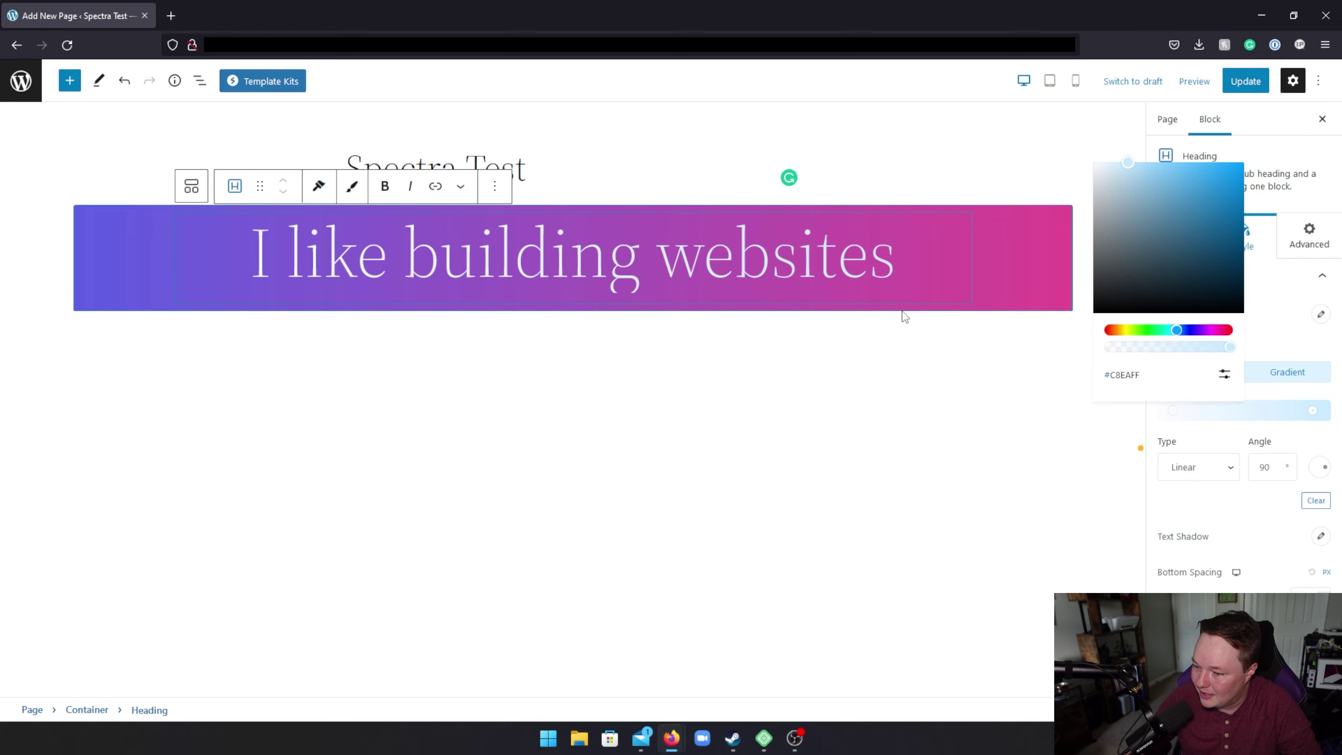
pyautogui.click(949, 422)
pyautogui.click(841, 254)
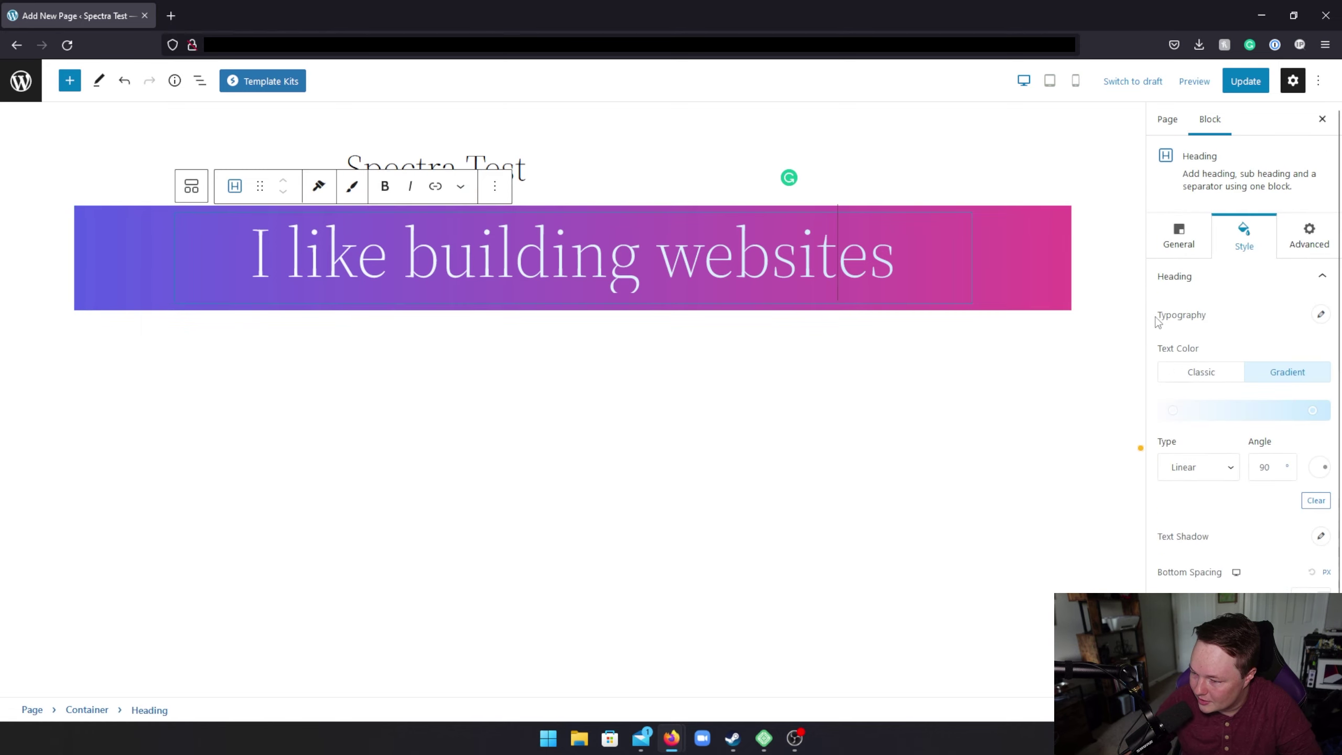
pyautogui.click(1047, 244)
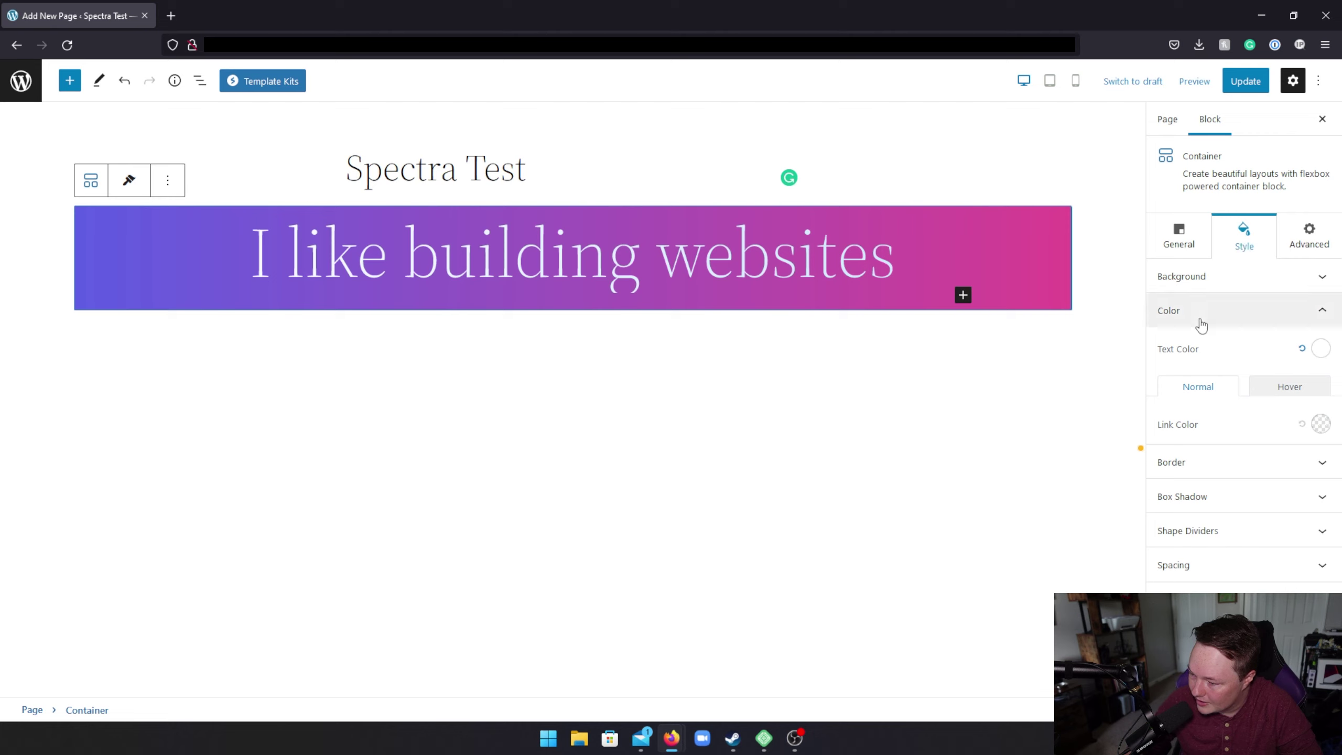
# Step: Compare the container's hover and normal text colour settings and glance at Background
pyautogui.click(1254, 388)
pyautogui.click(1208, 390)
pyautogui.click(1263, 393)
pyautogui.click(1208, 394)
pyautogui.click(1264, 396)
pyautogui.click(1207, 390)
pyautogui.click(1201, 277)
pyautogui.click(1201, 277)
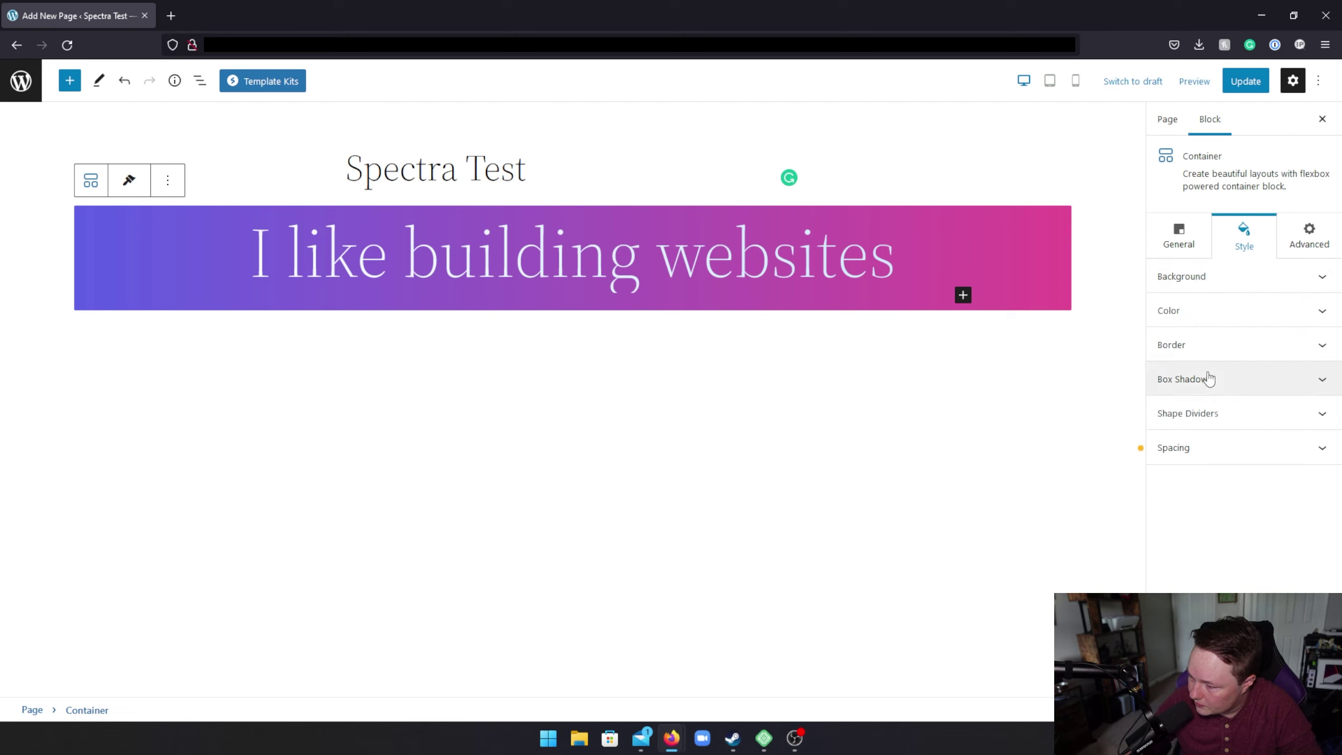
# Step: Give the banner the second box shadow preset
pyautogui.click(1210, 379)
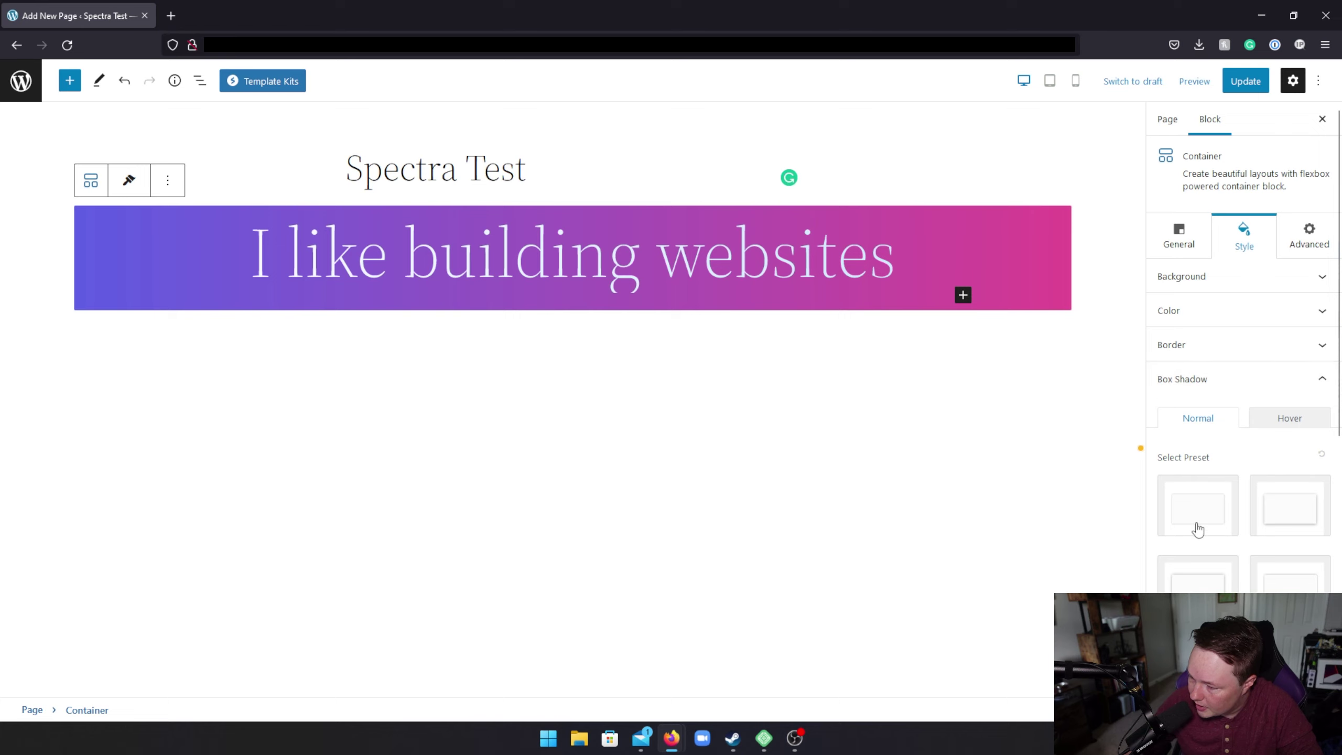
pyautogui.scroll(-2, 1199, 528)
pyautogui.click(1293, 456)
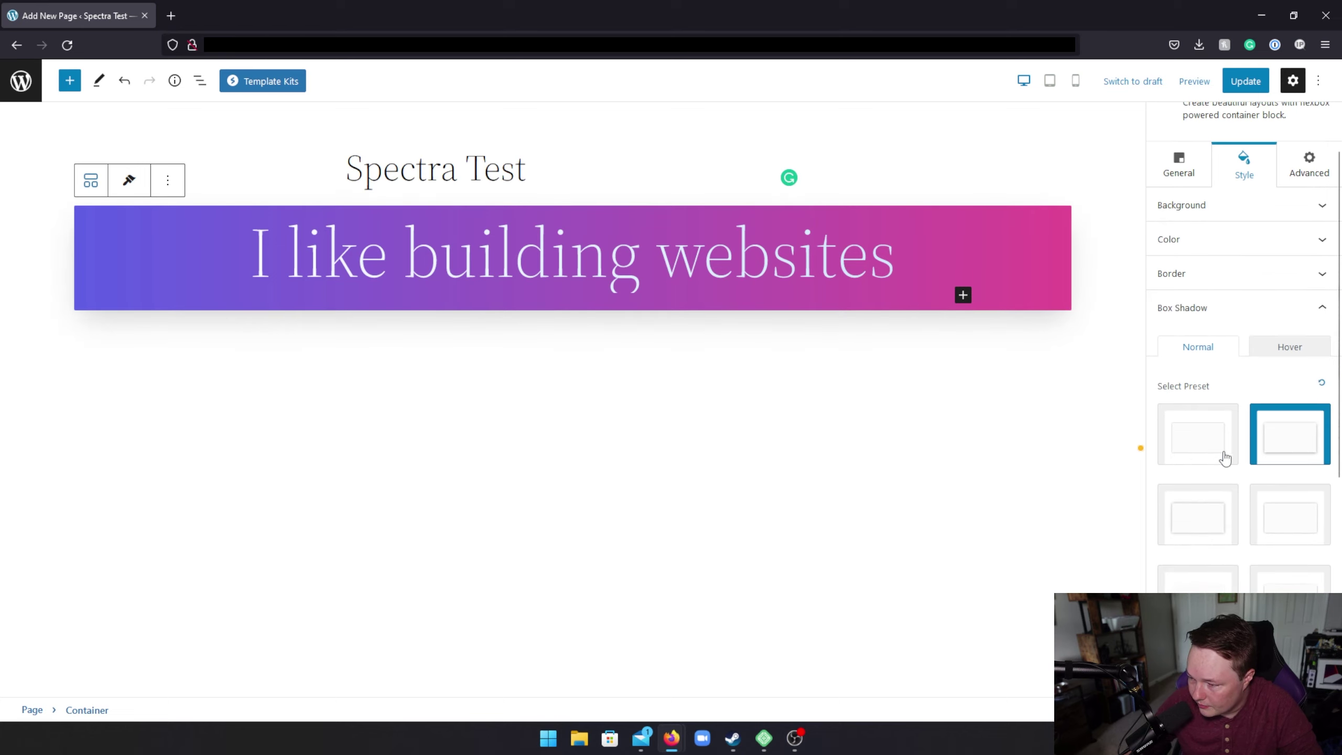
pyautogui.click(1205, 458)
pyautogui.hotkey('ctrl', 'z')
# Step: Preview the shadowed banner in a new tab, then close the preview
pyautogui.click(1195, 81)
pyautogui.click(1105, 208)
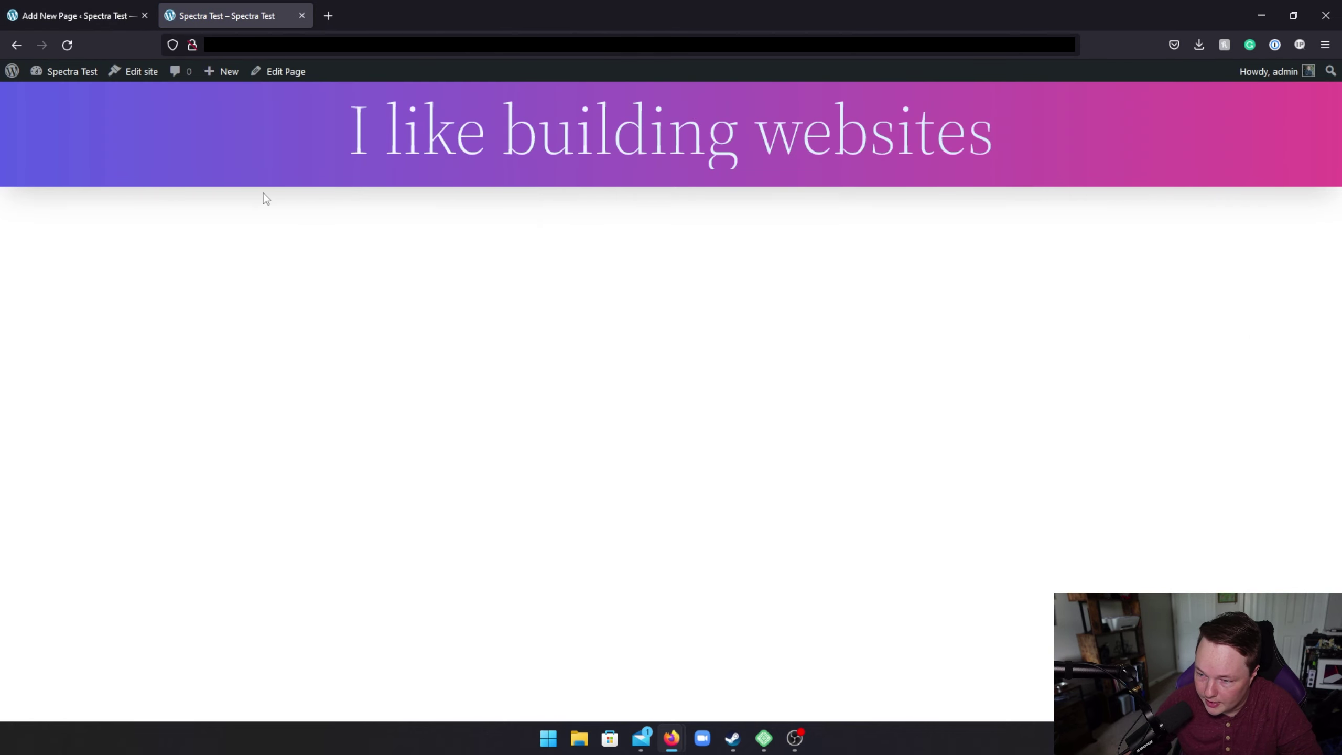
pyautogui.moveTo(261, 201); pyautogui.dragTo(587, 207)
pyautogui.click(587, 206)
pyautogui.middleClick(233, 11)
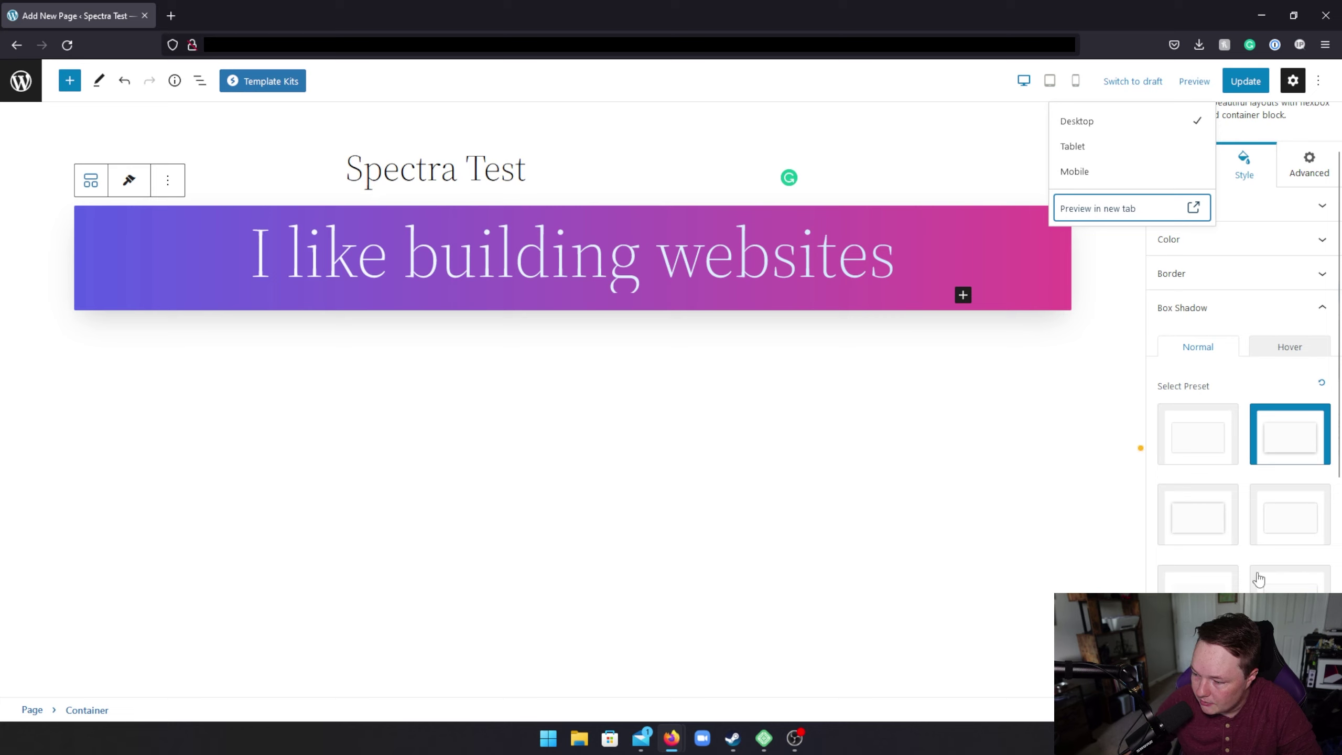
pyautogui.click(1249, 493)
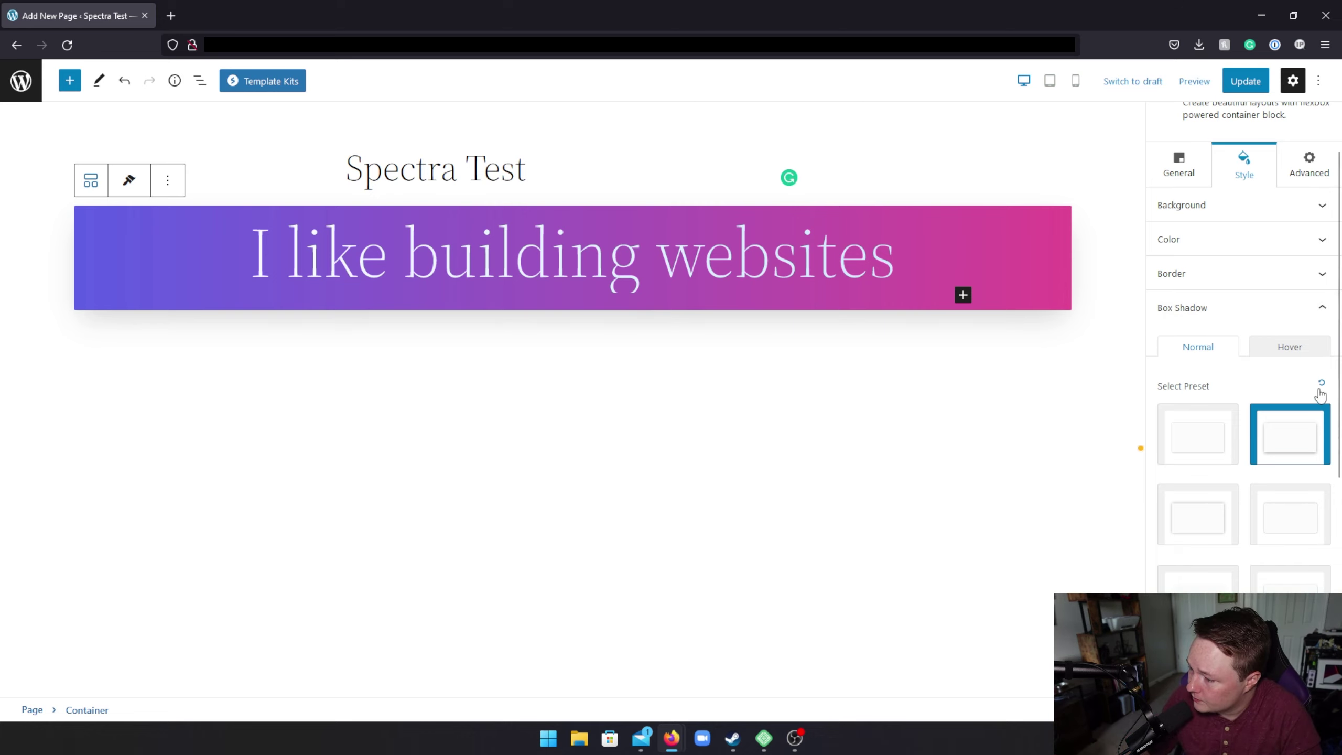
# Step: Remove the box shadow and expand the Shape Dividers settings
pyautogui.click(1321, 389)
pyautogui.click(1210, 312)
pyautogui.click(1218, 417)
# Step: Try Arrow Split, Curve and Book top shape dividers on the banner, then set it to None
pyautogui.click(1287, 491)
pyautogui.click(1272, 466)
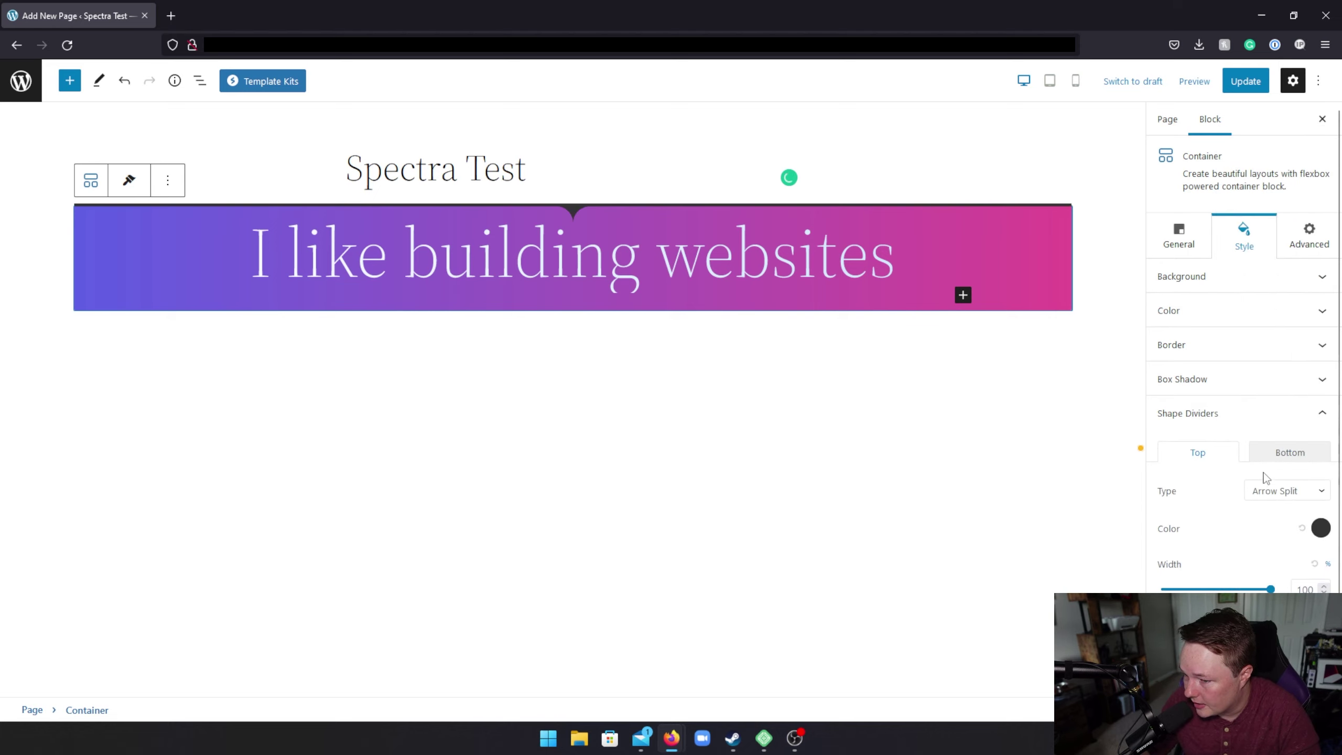
pyautogui.click(1265, 498)
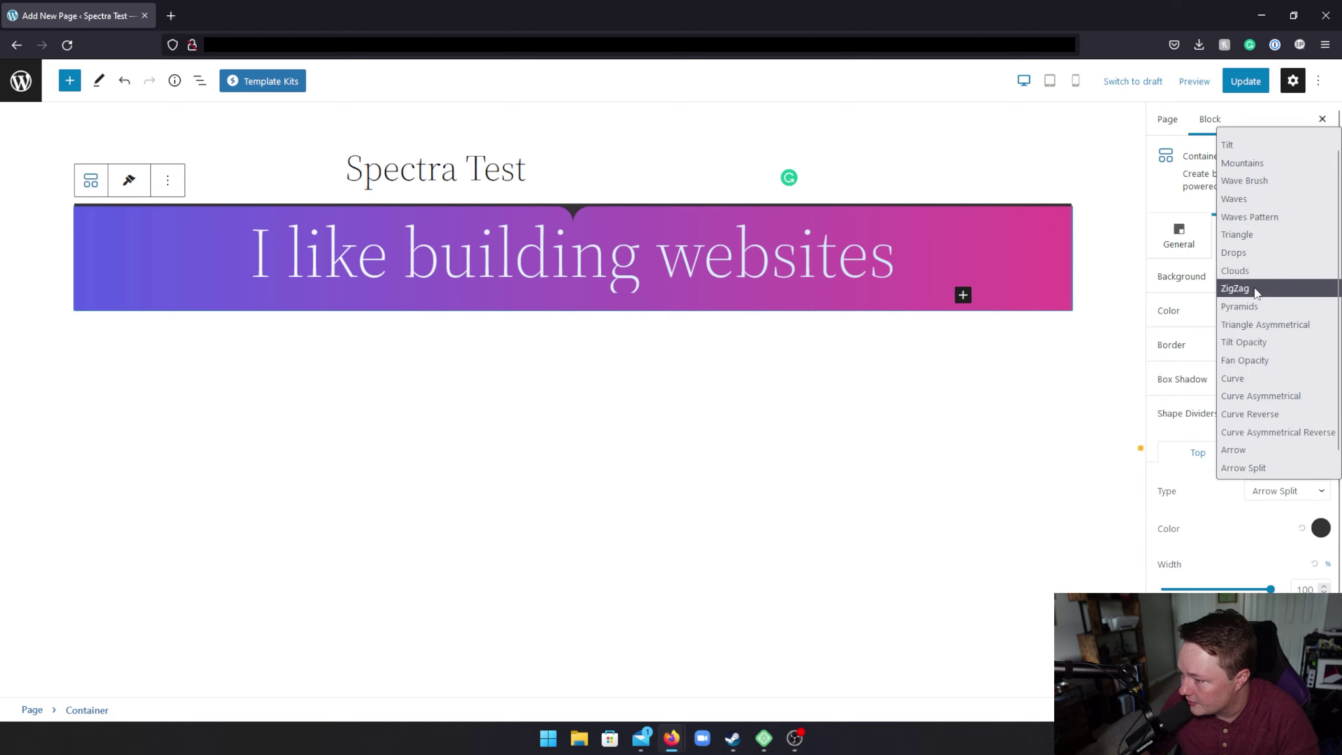
pyautogui.click(1261, 379)
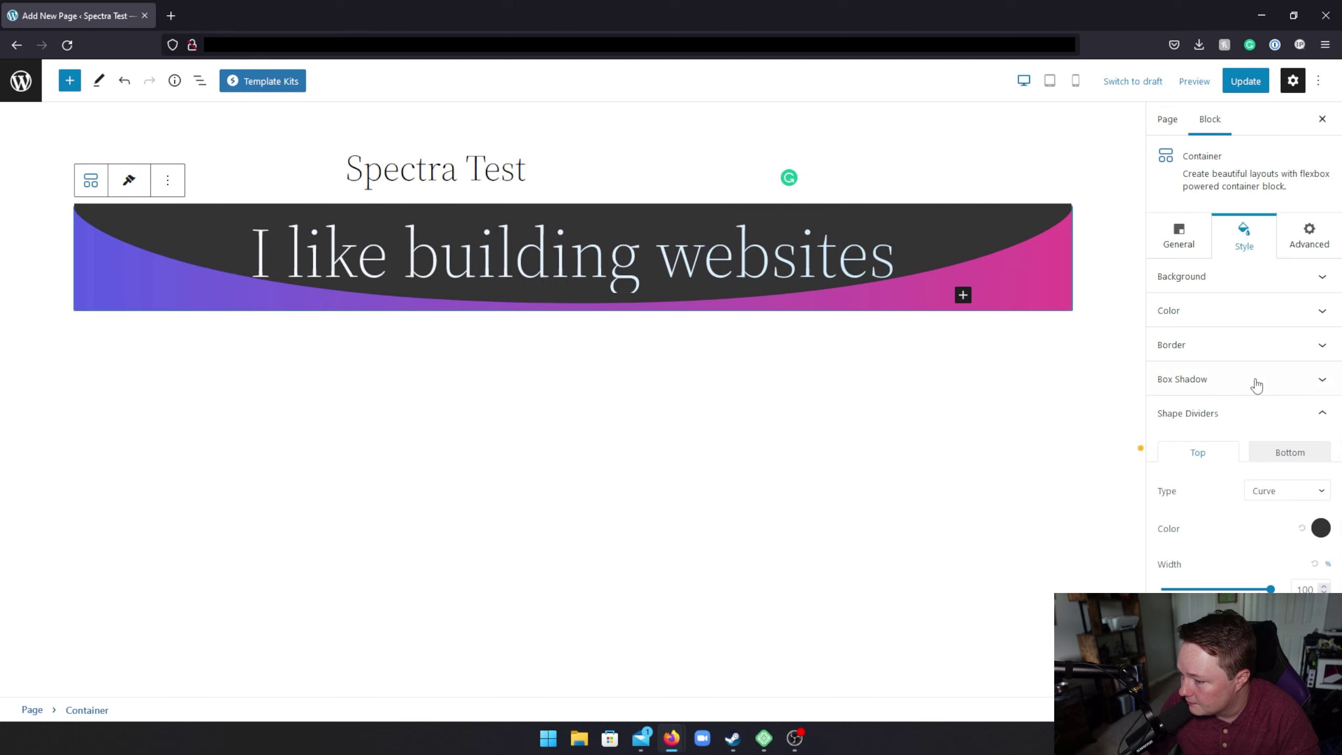
pyautogui.click(1290, 493)
pyautogui.scroll(-1, 1277, 443)
pyautogui.click(1259, 468)
pyautogui.click(1280, 496)
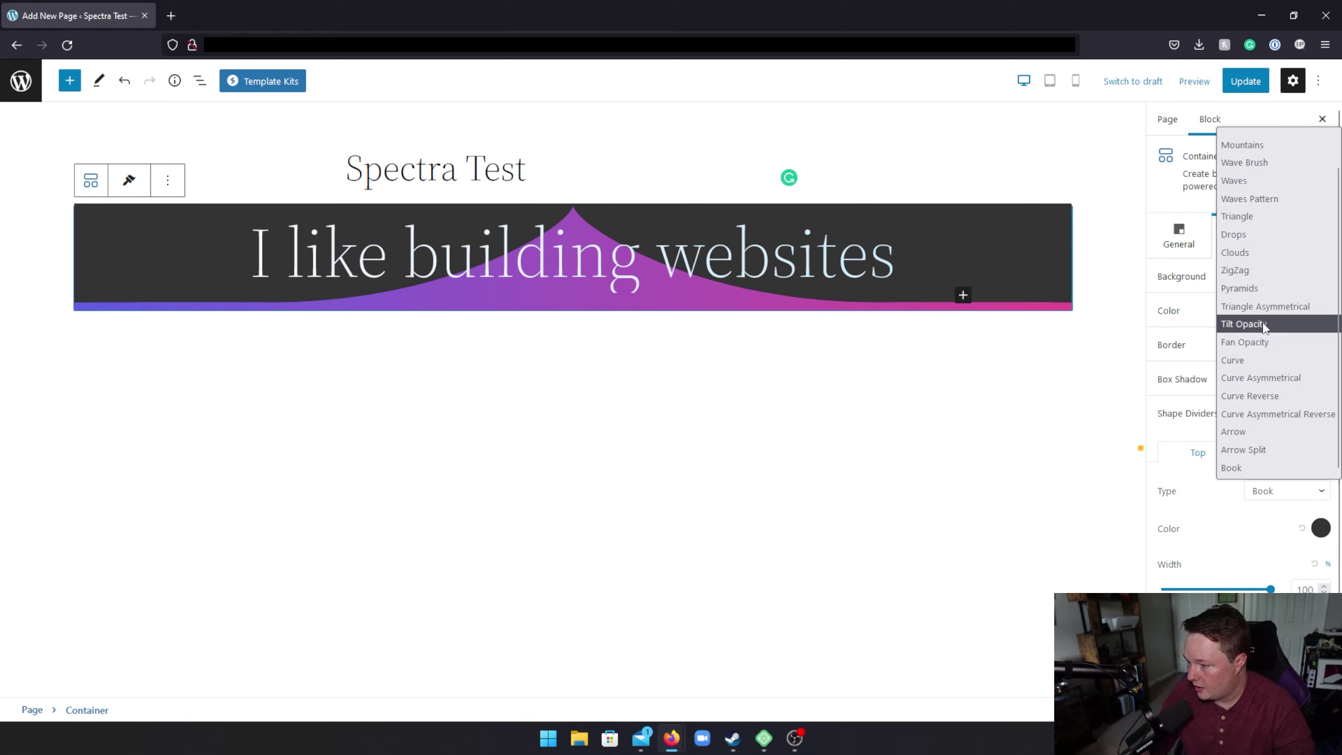
pyautogui.scroll(1, 1236, 233)
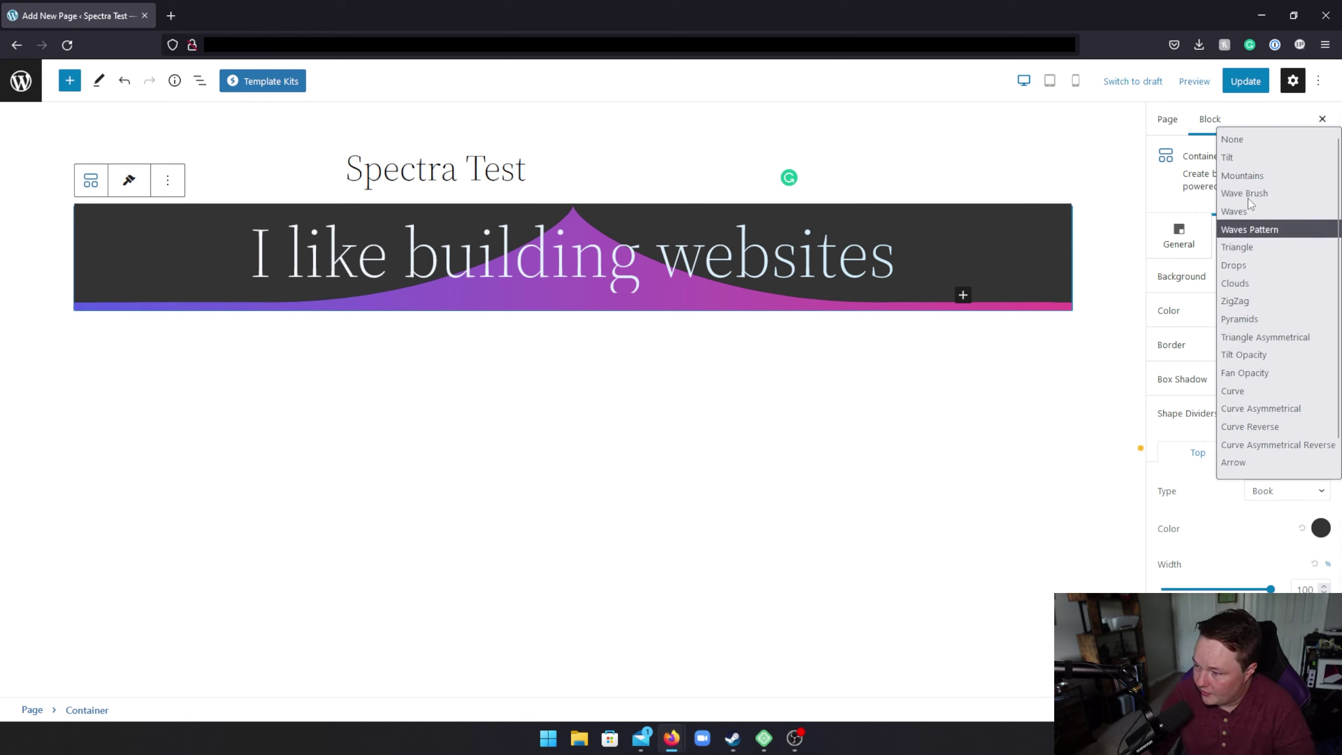
pyautogui.click(1233, 140)
pyautogui.click(1177, 530)
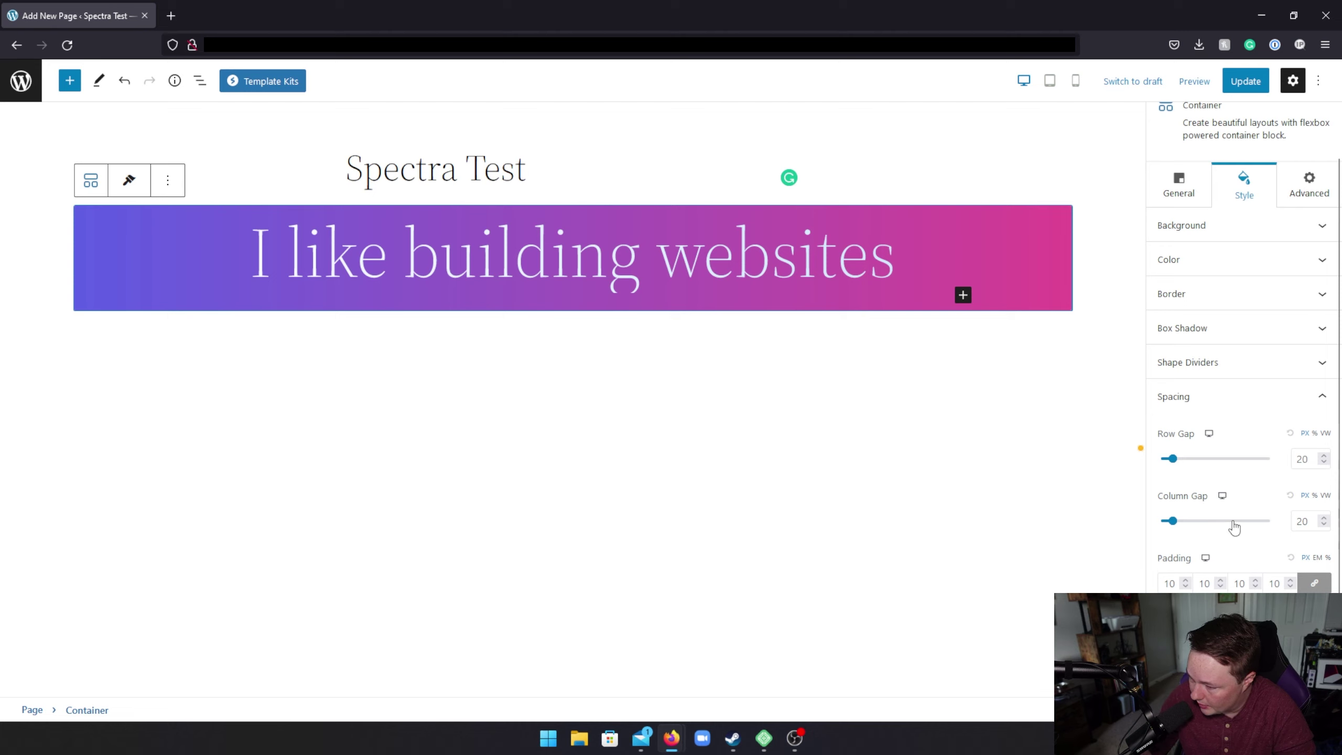
# Step: Unlink the padding sides and give the banner 100 top and bottom, 20 left and right
pyautogui.click(1312, 583)
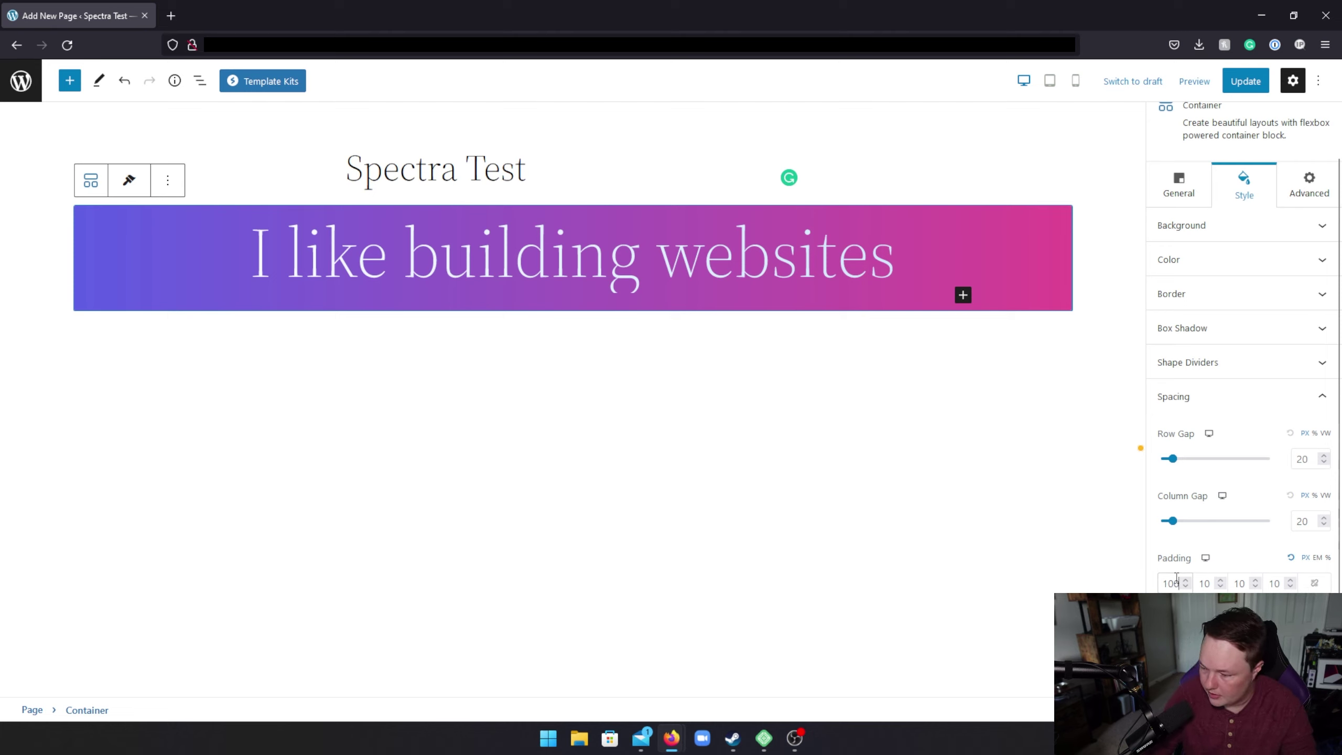
pyautogui.write('020')
pyautogui.press('Tab')
pyautogui.write('100')
pyautogui.press('Tab')
pyautogui.write('20')
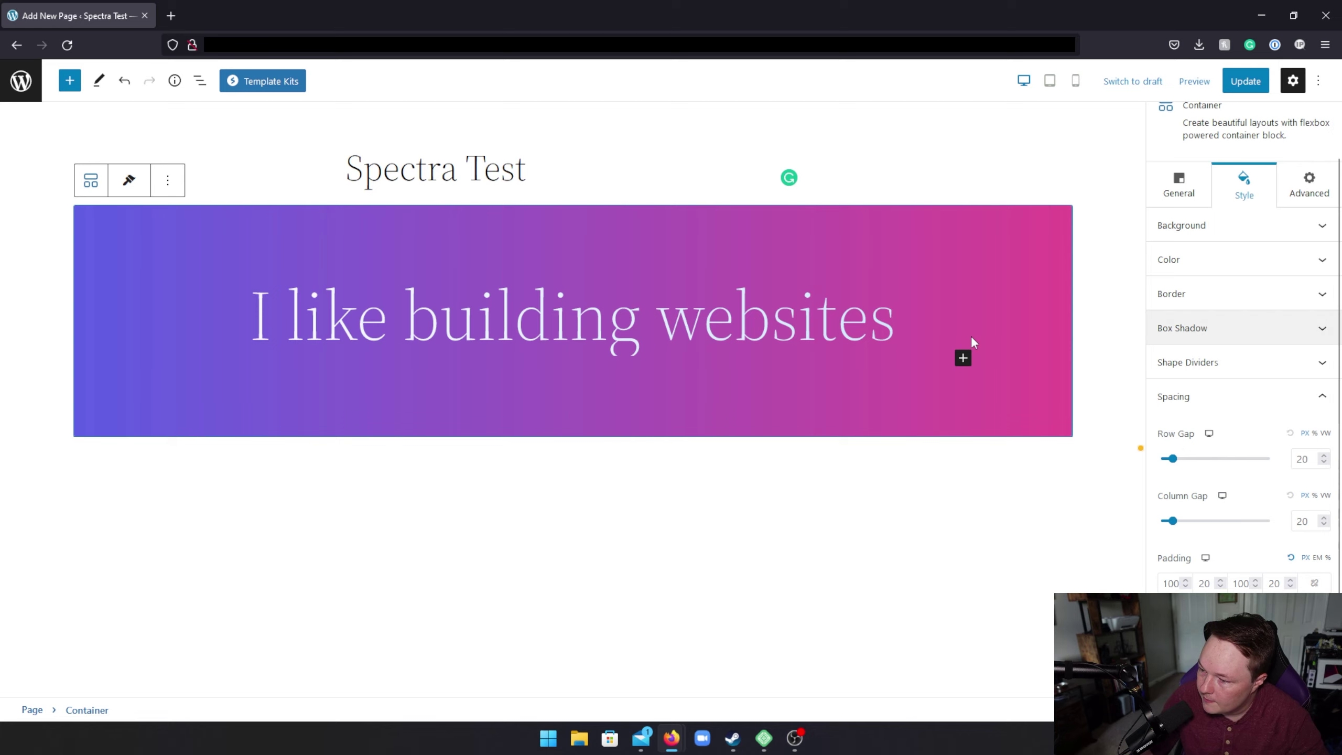
# Step: Preview the page in a new tab and inspect the banner's accessibility properties
pyautogui.click(1195, 81)
pyautogui.click(1130, 211)
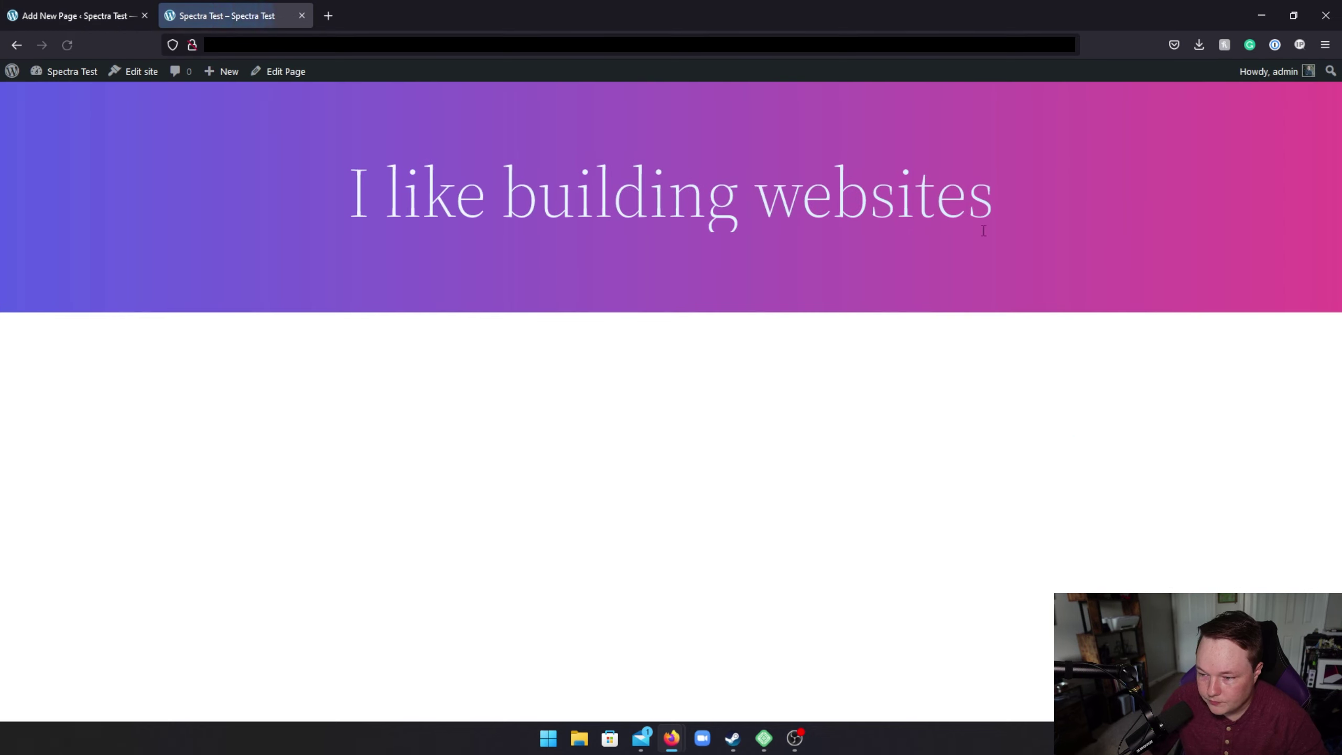
pyautogui.moveTo(364, 155); pyautogui.dragTo(887, 300)
pyautogui.click(796, 294)
pyautogui.rightClick(796, 292)
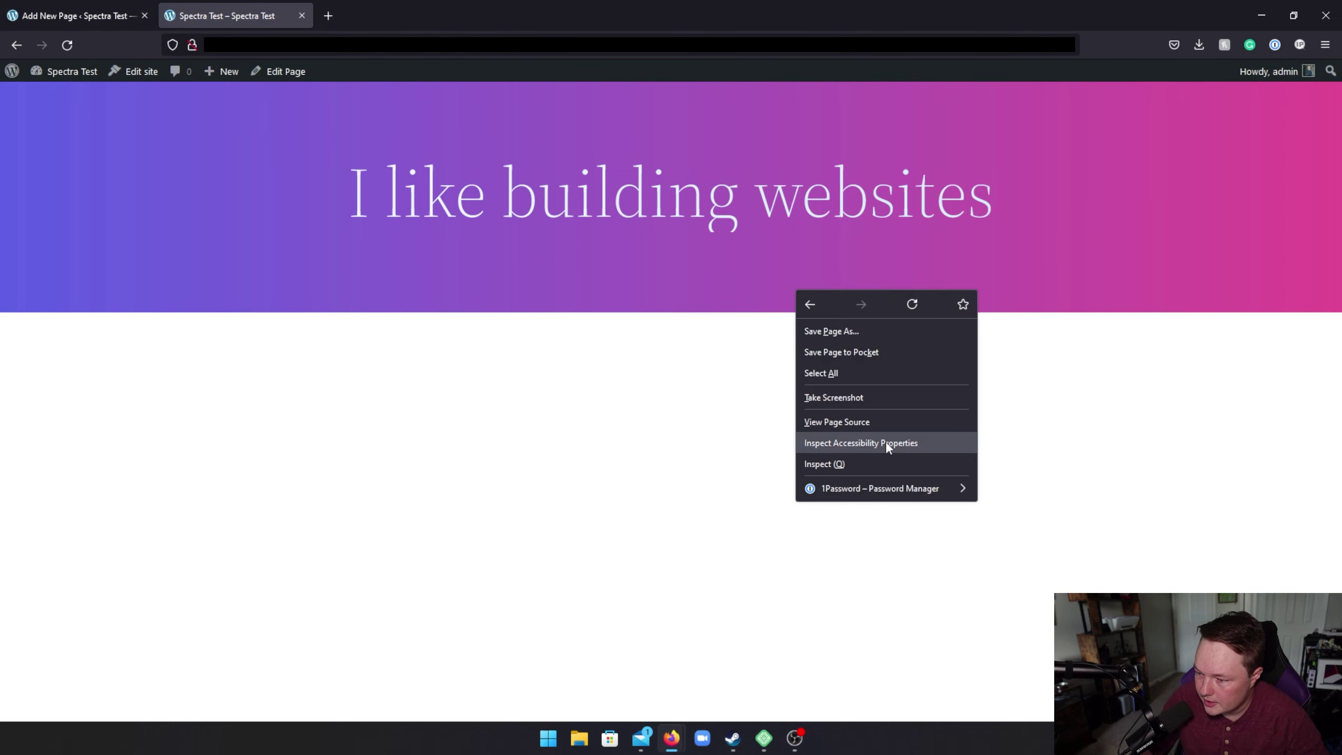
pyautogui.click(833, 442)
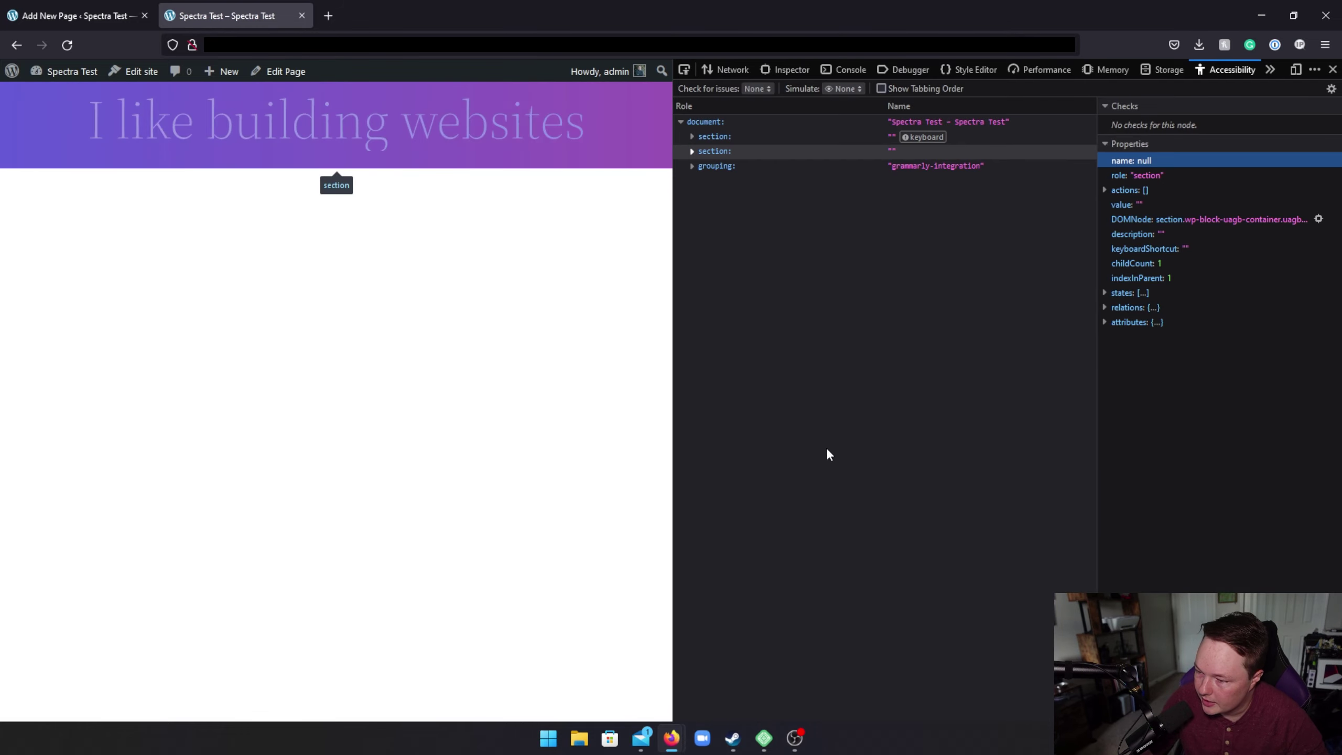
# Step: Resize the DevTools pane to watch the banner padding respond, then return to the editor
pyautogui.moveTo(671, 399)
pyautogui.mouseDown()
pyautogui.moveTo(852, 399)
pyautogui.moveTo(677, 404)
pyautogui.mouseUp()
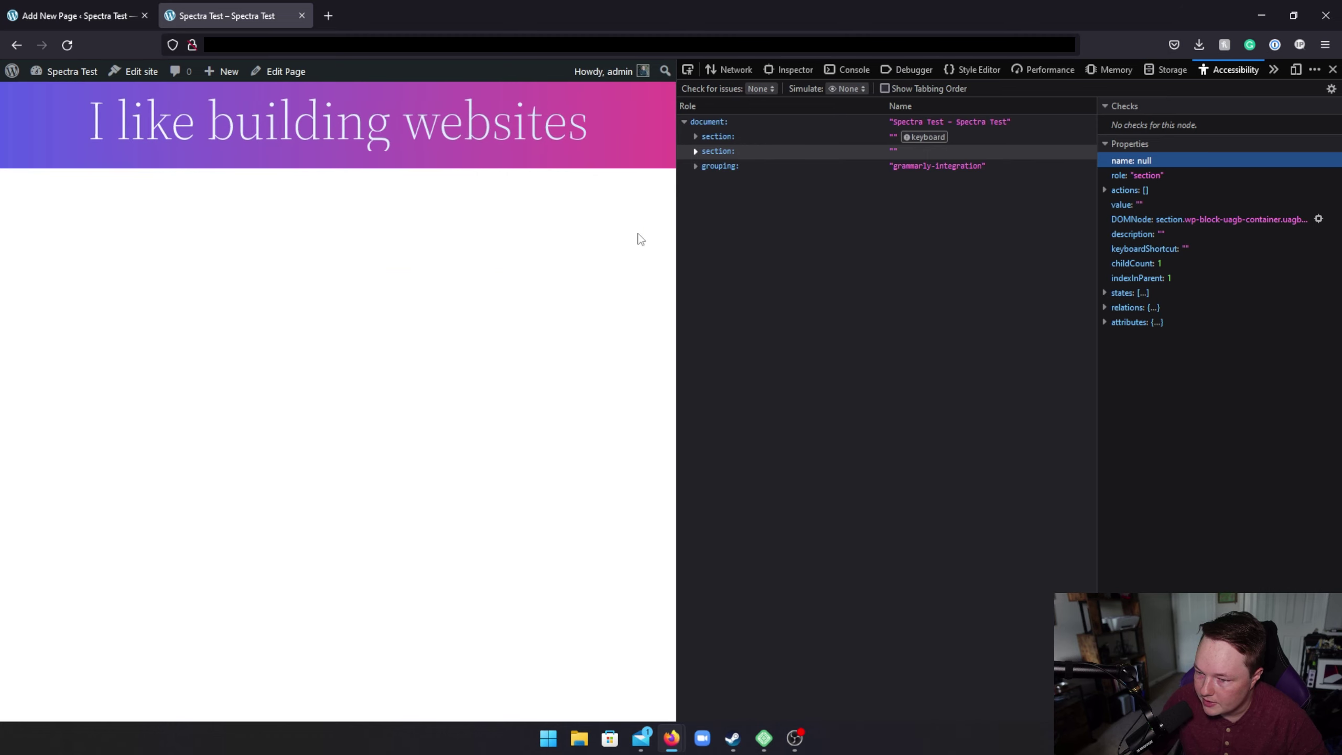
pyautogui.moveTo(677, 235)
pyautogui.mouseDown()
pyautogui.moveTo(701, 234)
pyautogui.moveTo(599, 247)
pyautogui.moveTo(688, 246)
pyautogui.mouseUp()
pyautogui.hotkey('ctrl', 'shift', 'Tab')
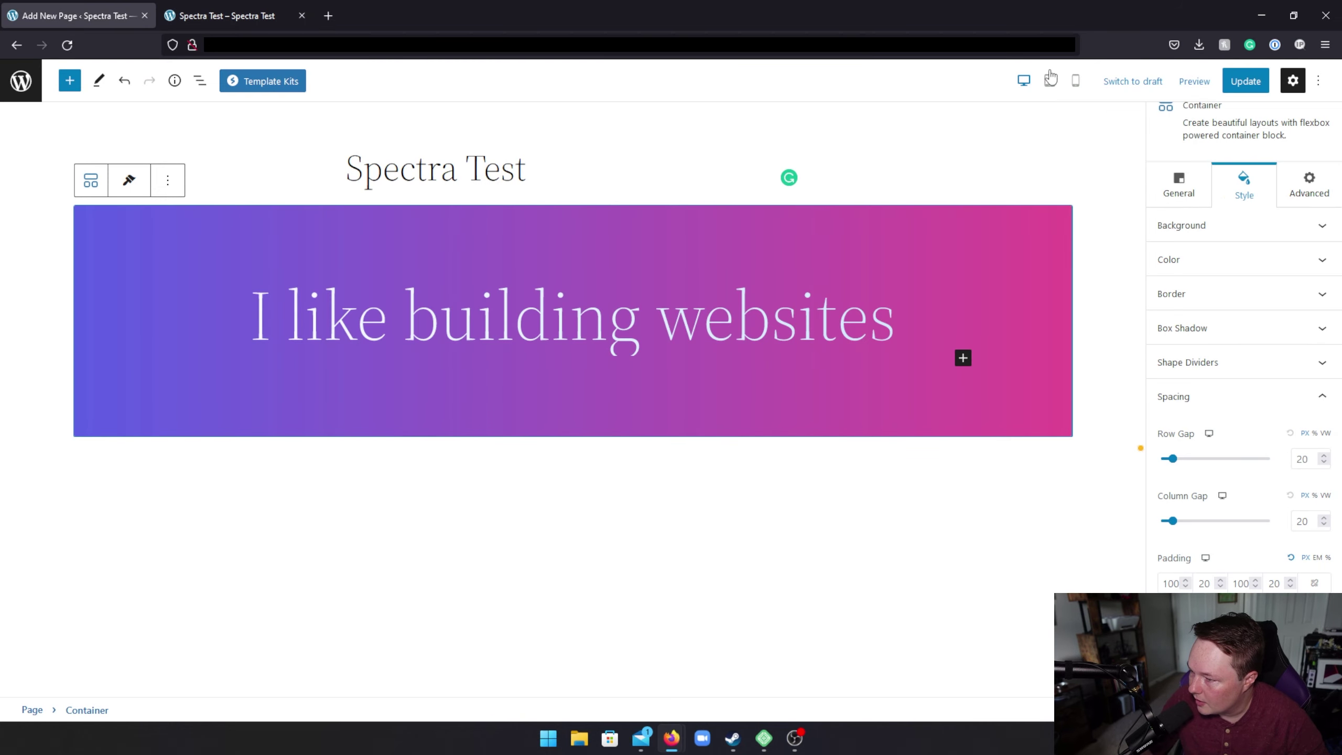
pyautogui.click(1050, 81)
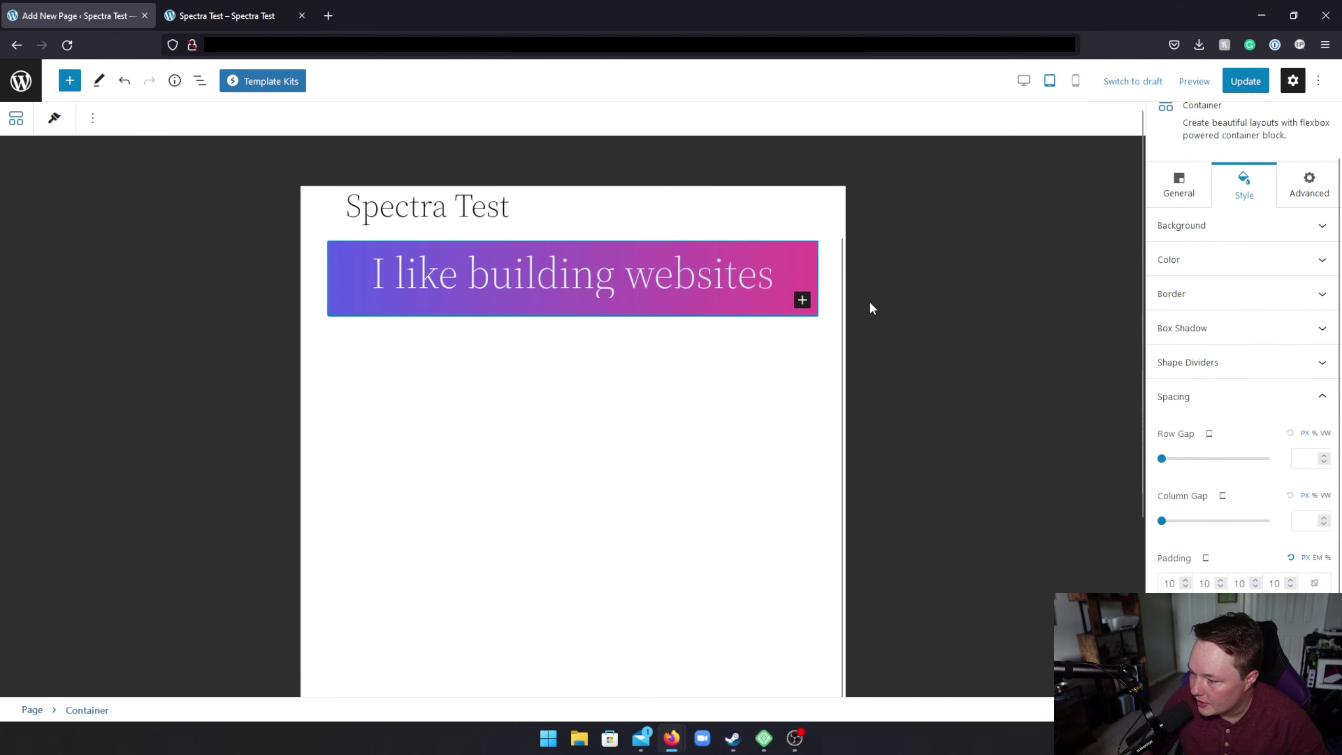
pyautogui.click(1025, 82)
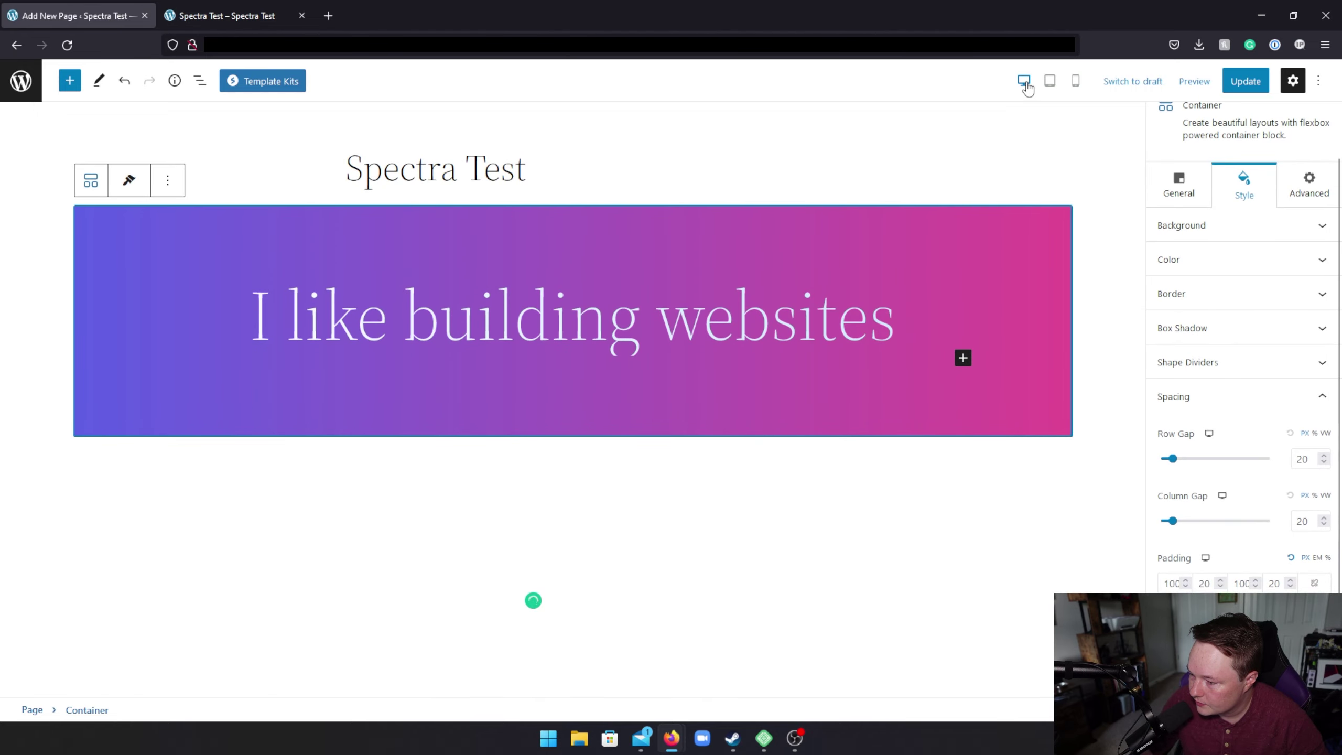
pyautogui.click(1050, 80)
pyautogui.scroll(-2, 1035, 159)
pyautogui.click(1024, 80)
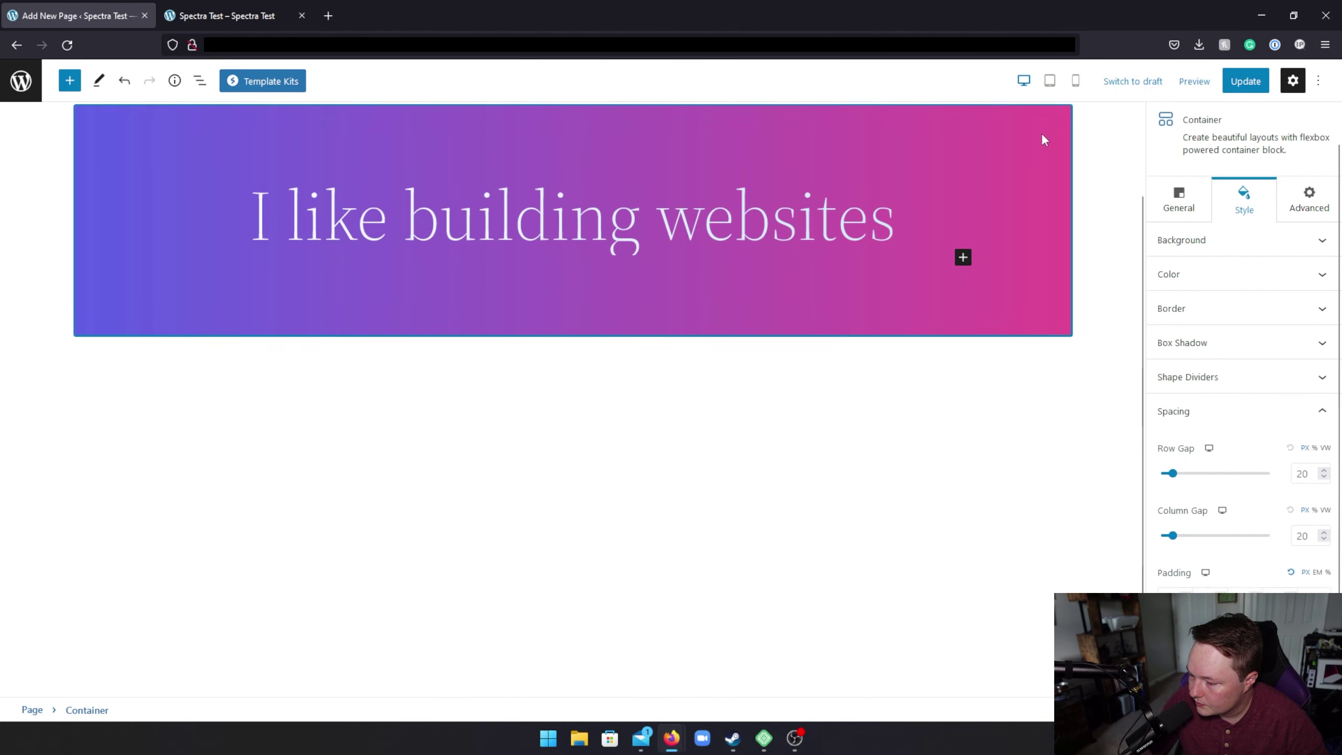
pyautogui.scroll(2, 1046, 142)
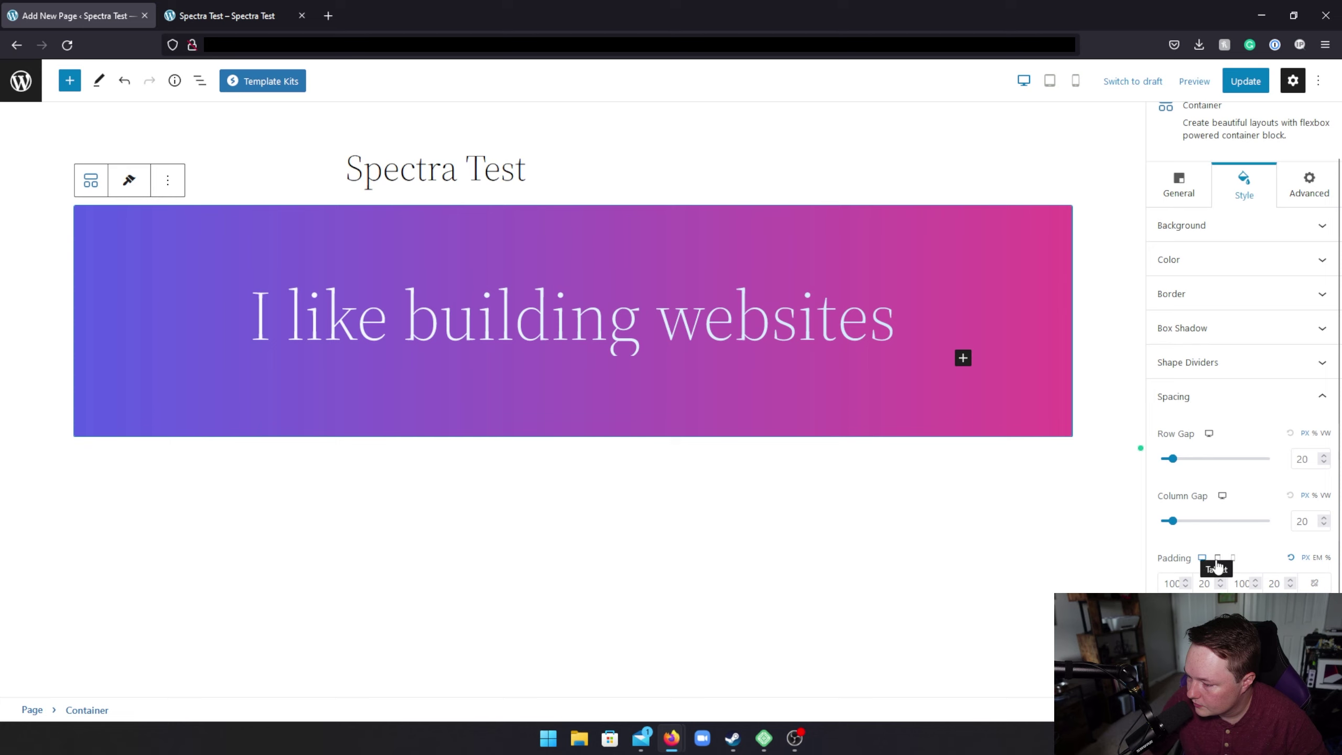
pyautogui.click(1216, 562)
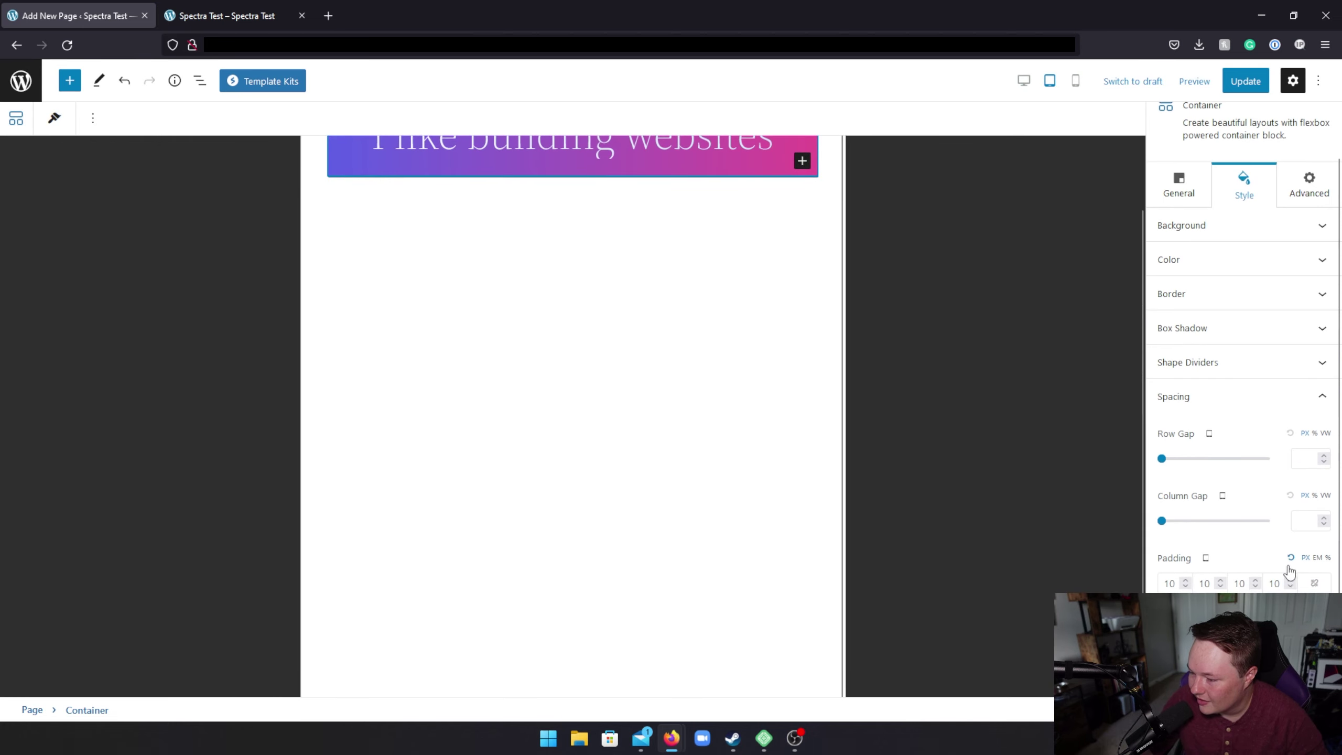
pyautogui.scroll(1, 846, 494)
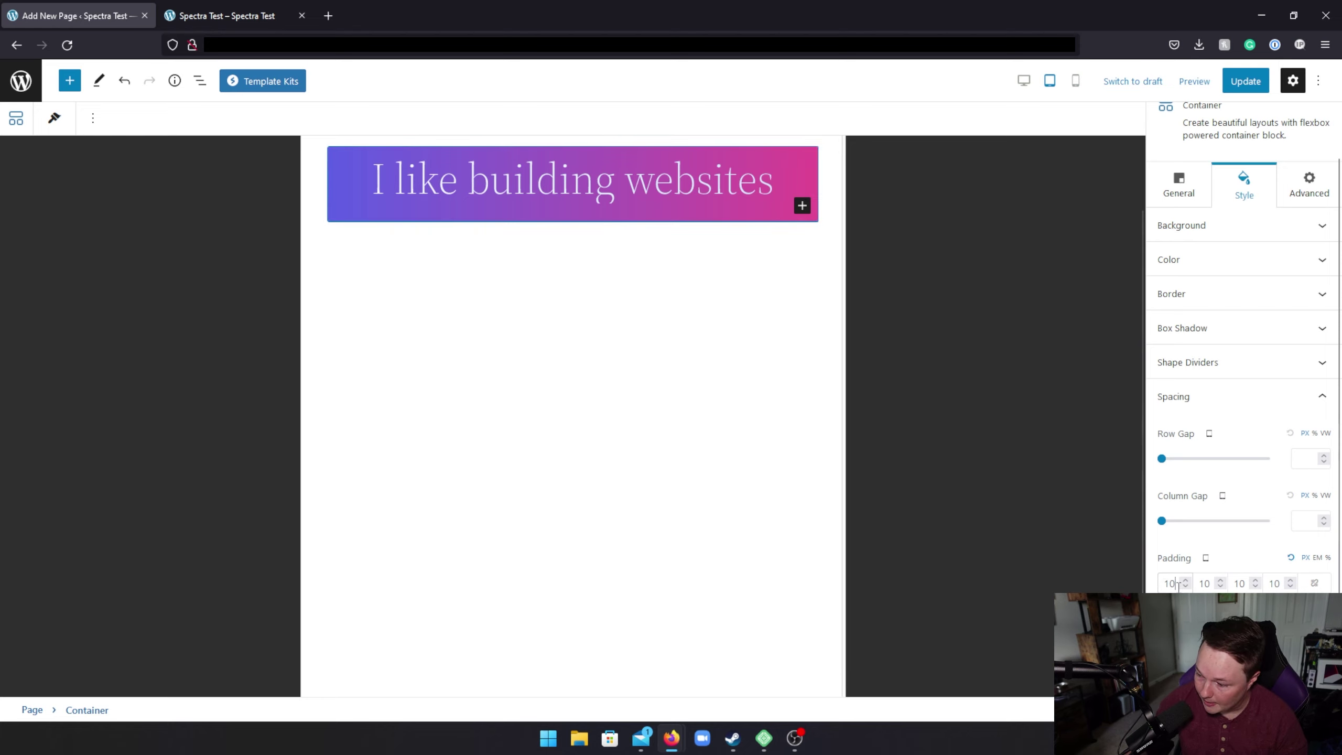
# Step: Set the heading container's tablet padding to 100/20/100/20
pyautogui.write('0')
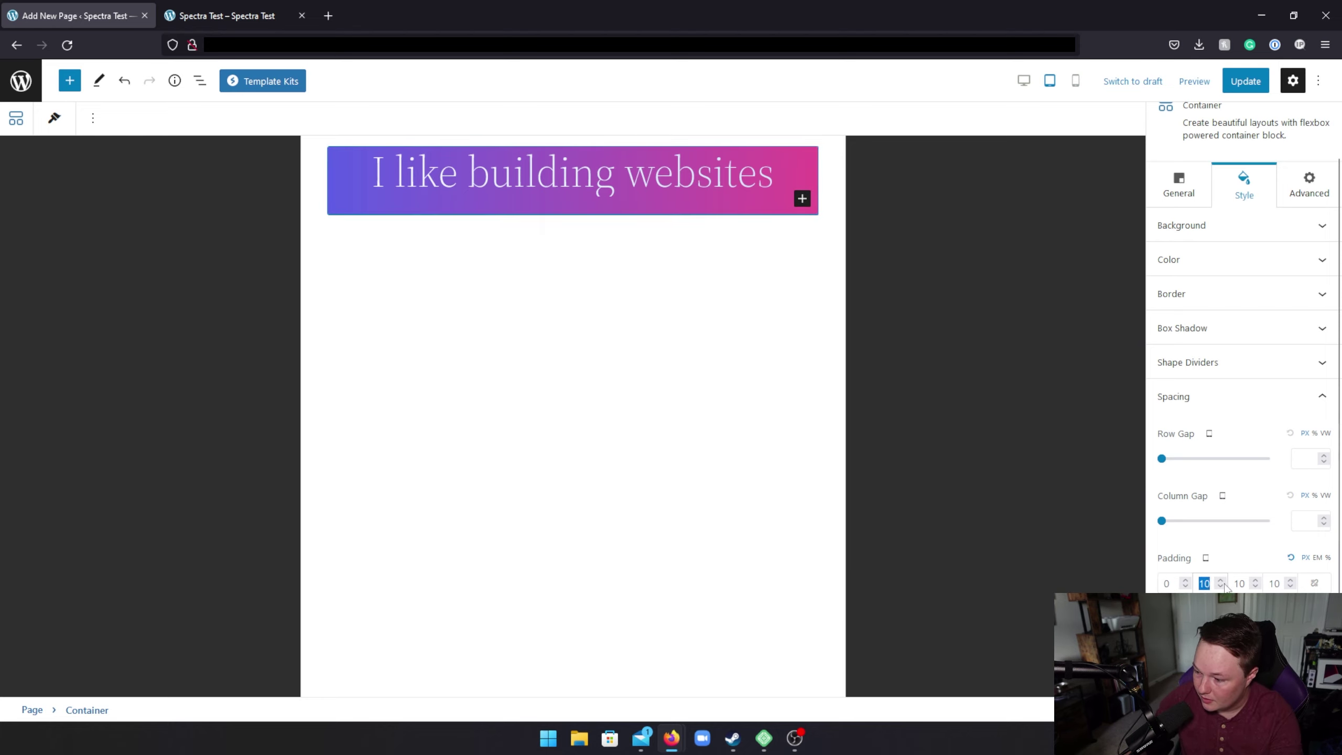
pyautogui.write('0')
pyautogui.press('Tab')
pyautogui.write('00')
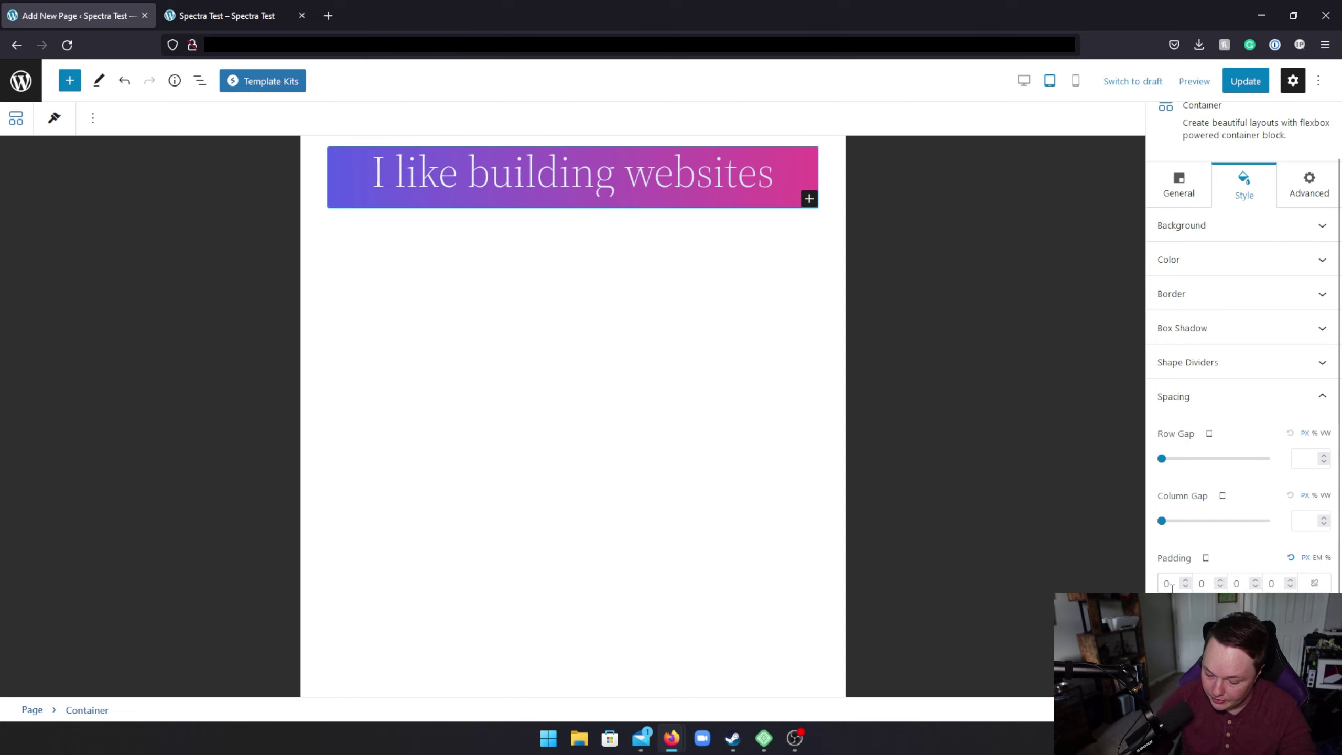
pyautogui.write('100')
pyautogui.press('Tab')
pyautogui.write('20')
pyautogui.press('Tab')
pyautogui.write('200')
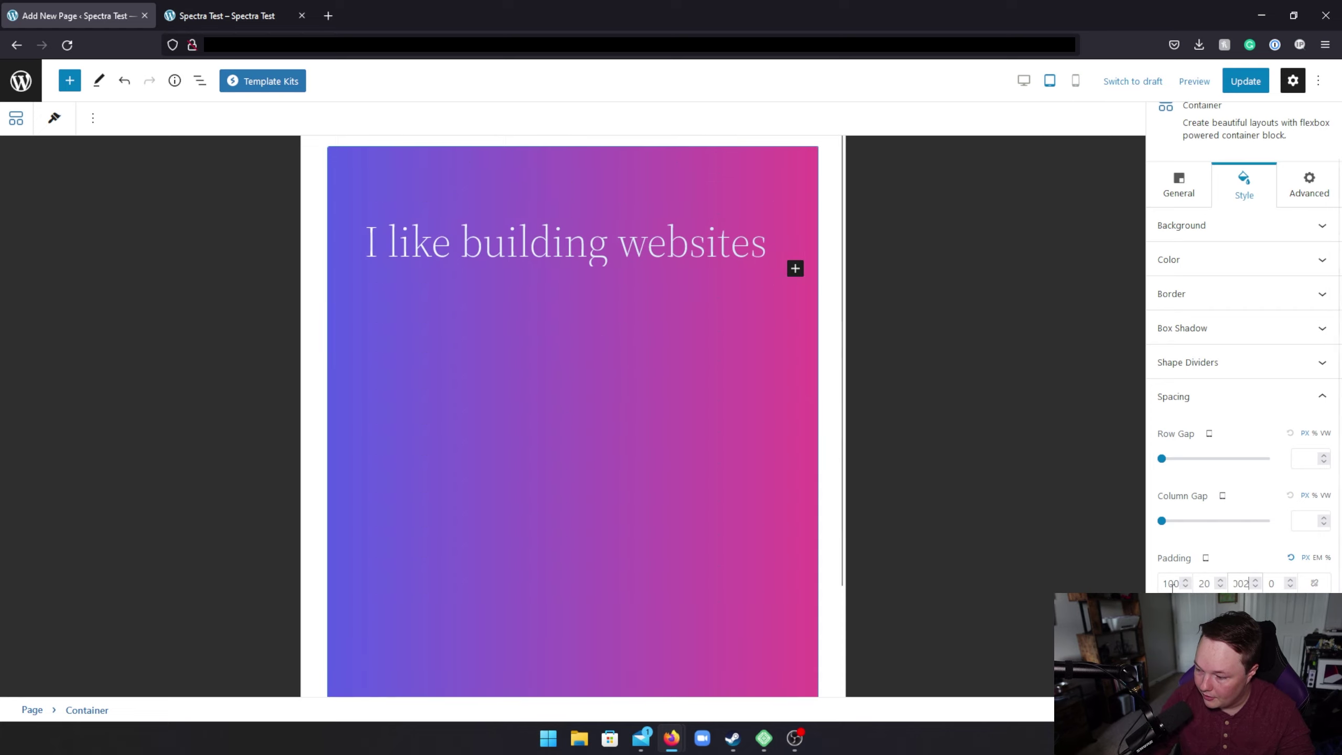
pyautogui.press('BackSpace')
pyautogui.press('Tab')
pyautogui.write('20')
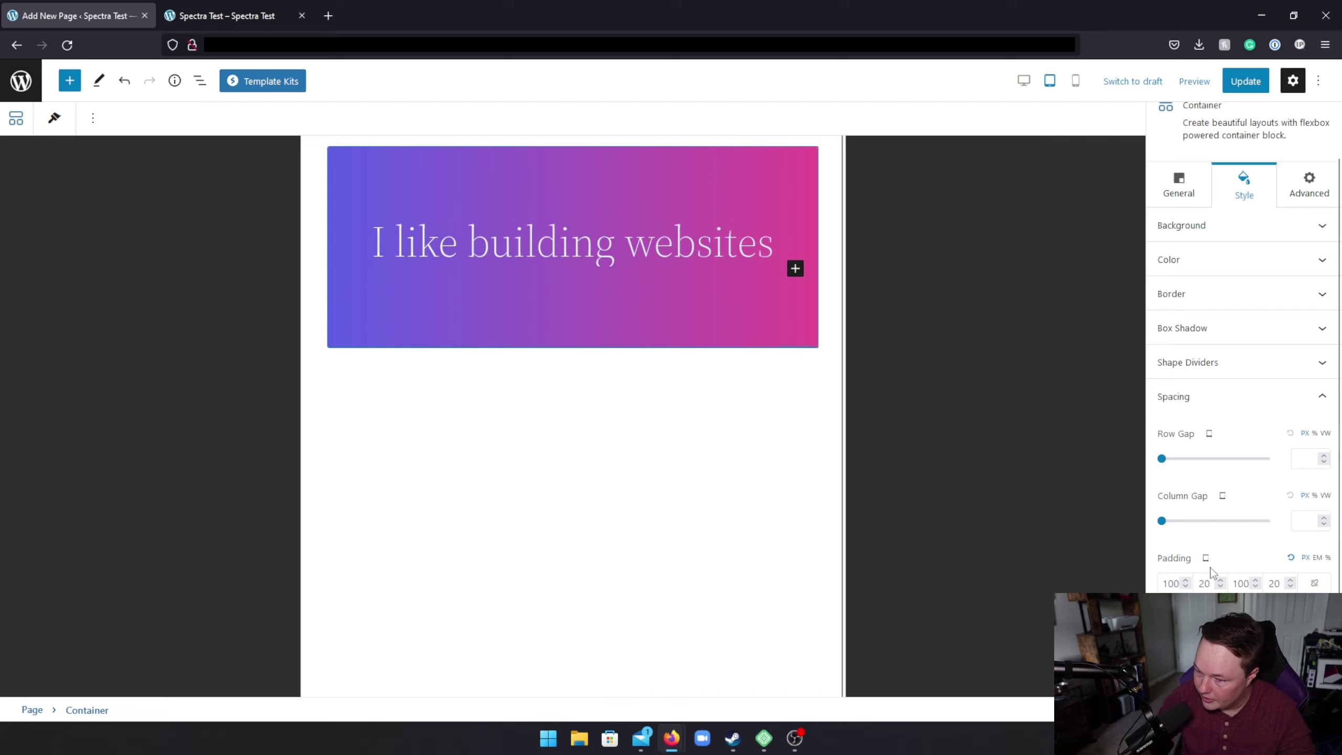
# Step: Switch to Mobile and set the container padding to 100/20/100/20 there as well
pyautogui.click(1233, 558)
pyautogui.doubleClick(1170, 583)
pyautogui.write('100')
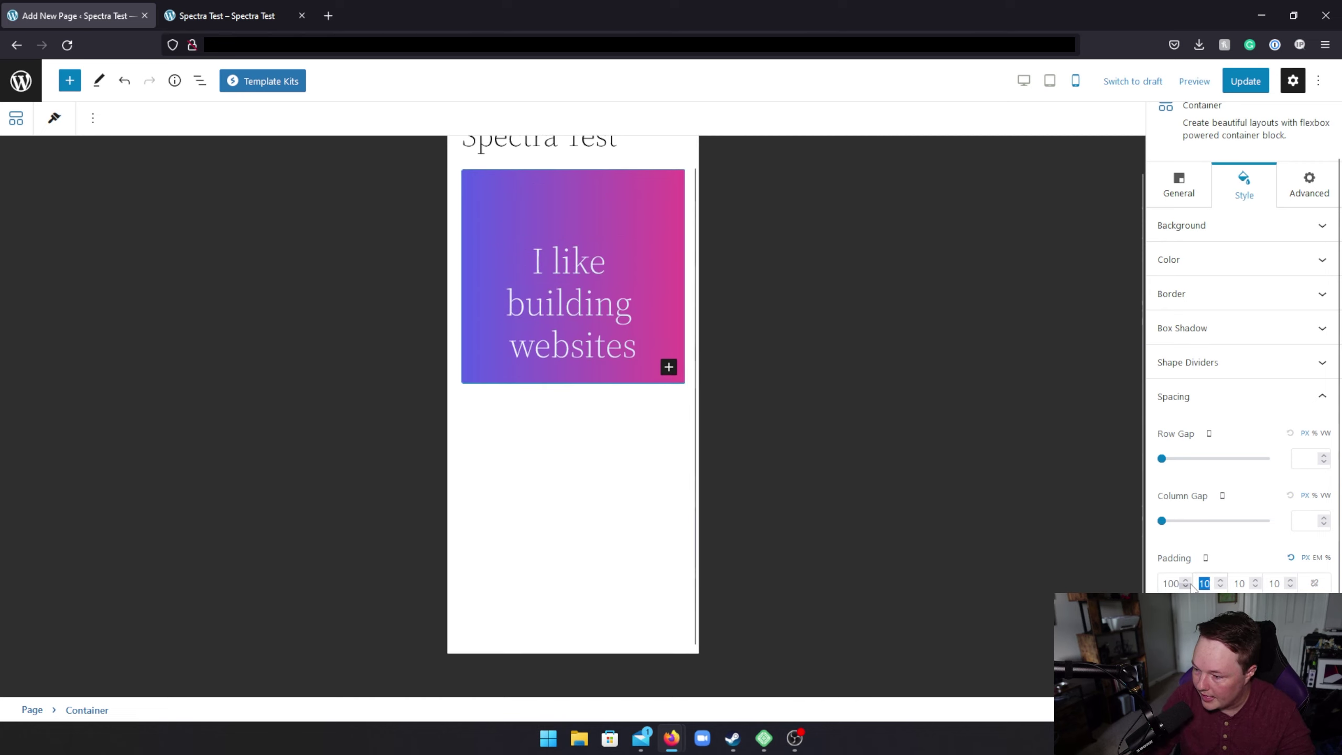
pyautogui.write('20')
pyautogui.press('Tab')
pyautogui.write('100')
pyautogui.press('Tab')
pyautogui.write('20')
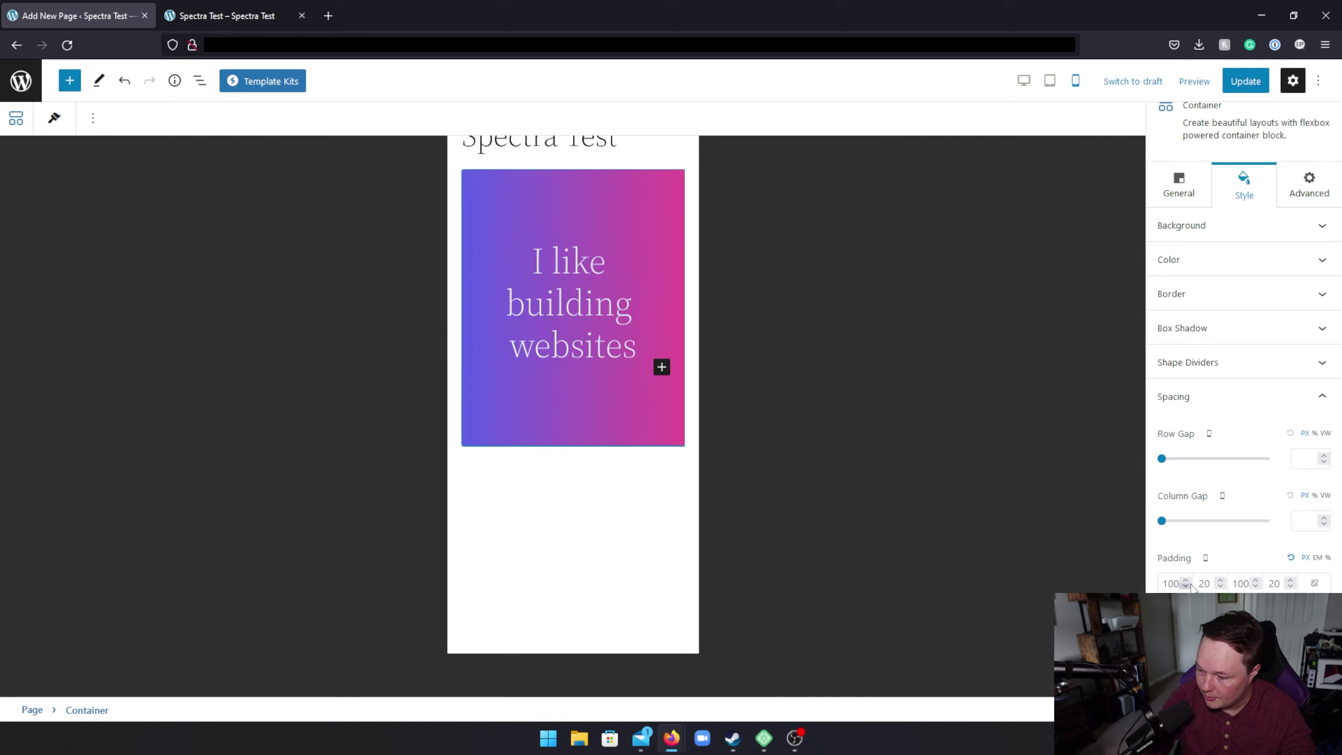
pyautogui.scroll(1, 849, 481)
# Step: Preview the page in a new tab and widen the developer tools panel
pyautogui.click(1186, 82)
pyautogui.click(1089, 207)
pyautogui.moveTo(691, 279); pyautogui.dragTo(744, 303)
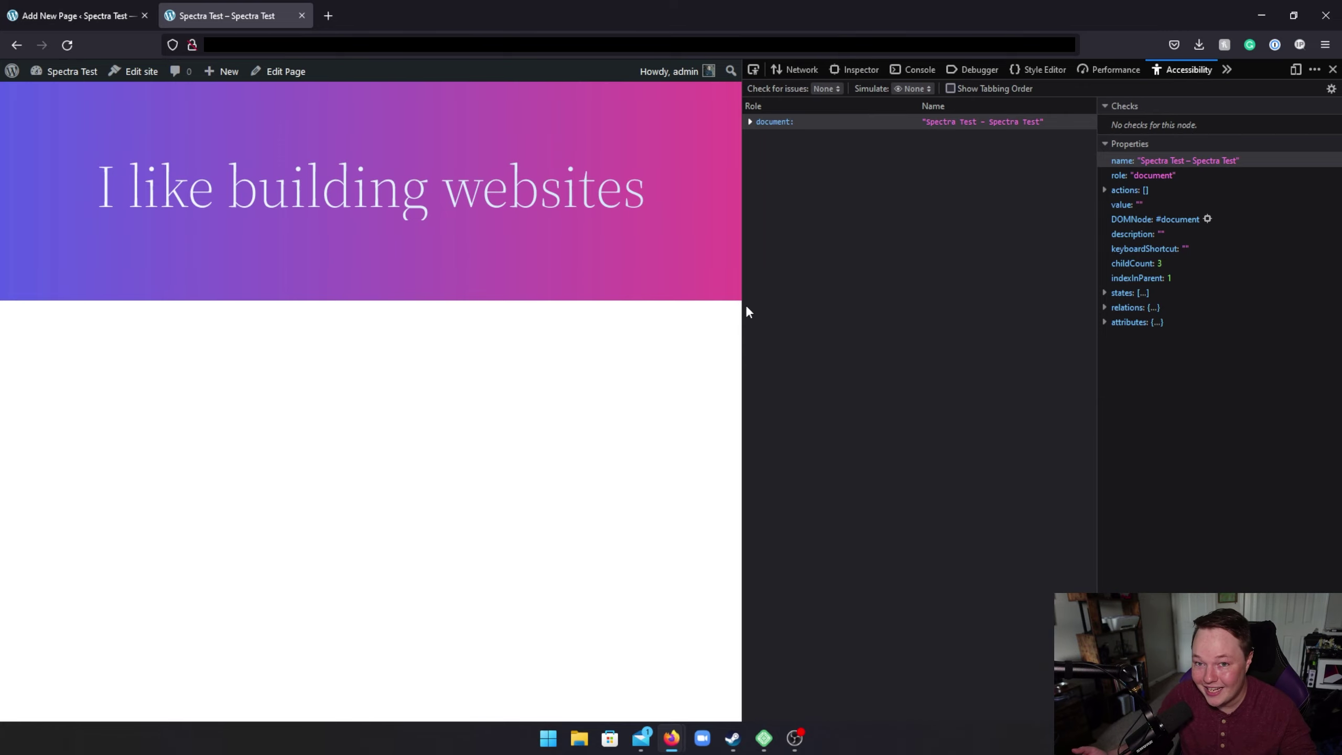
# Step: Inspect the 'websites' word in the 'I like building websites' heading
pyautogui.doubleClick(547, 190)
pyautogui.rightClick(545, 195)
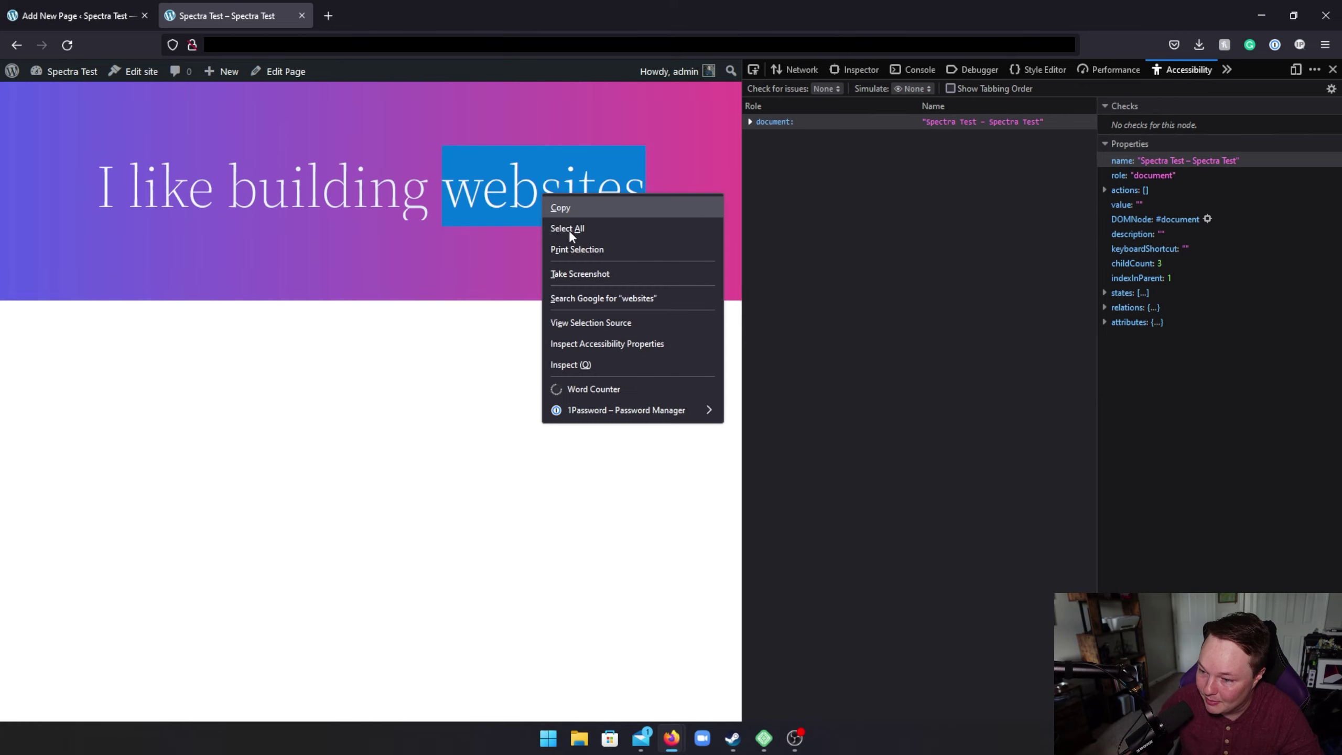
pyautogui.click(586, 363)
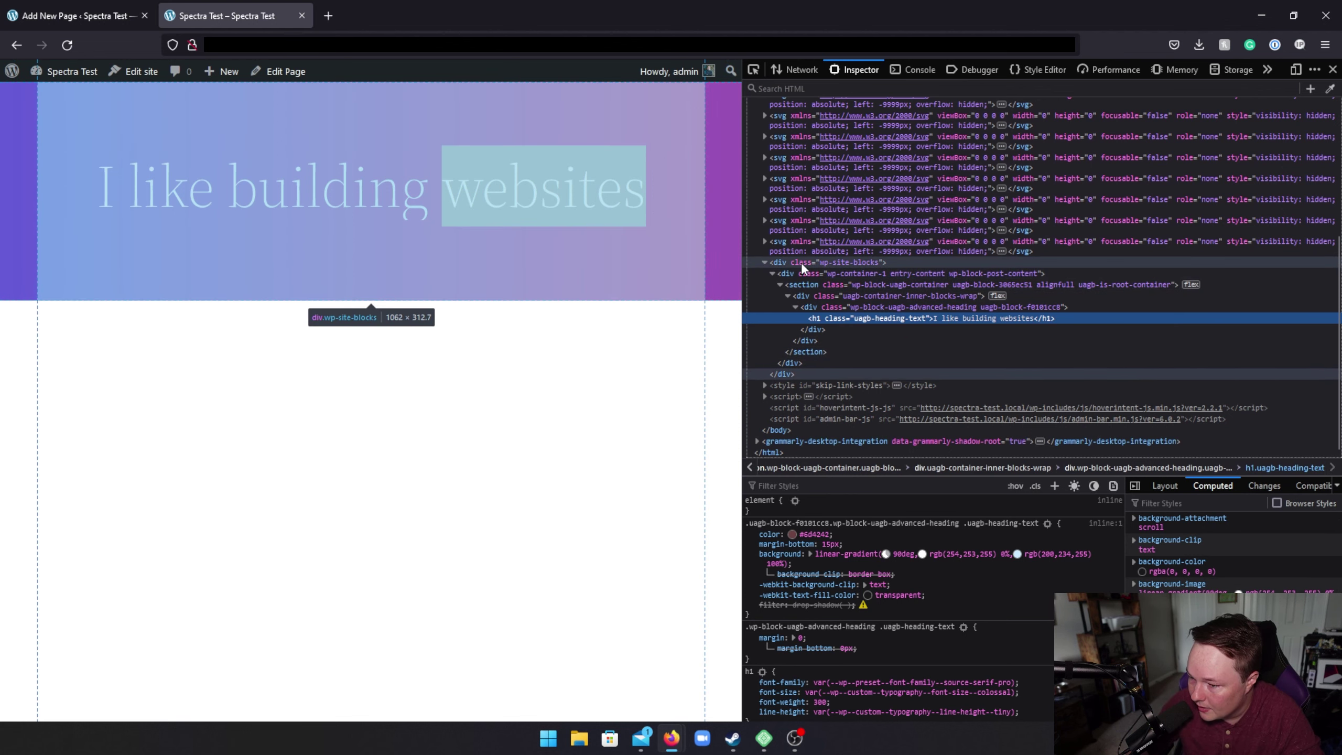
# Step: Step through the wp-site-blocks, wp-container-1, Spectra section and heading wrappers' styles, then return to the editor
pyautogui.click(802, 263)
pyautogui.click(804, 274)
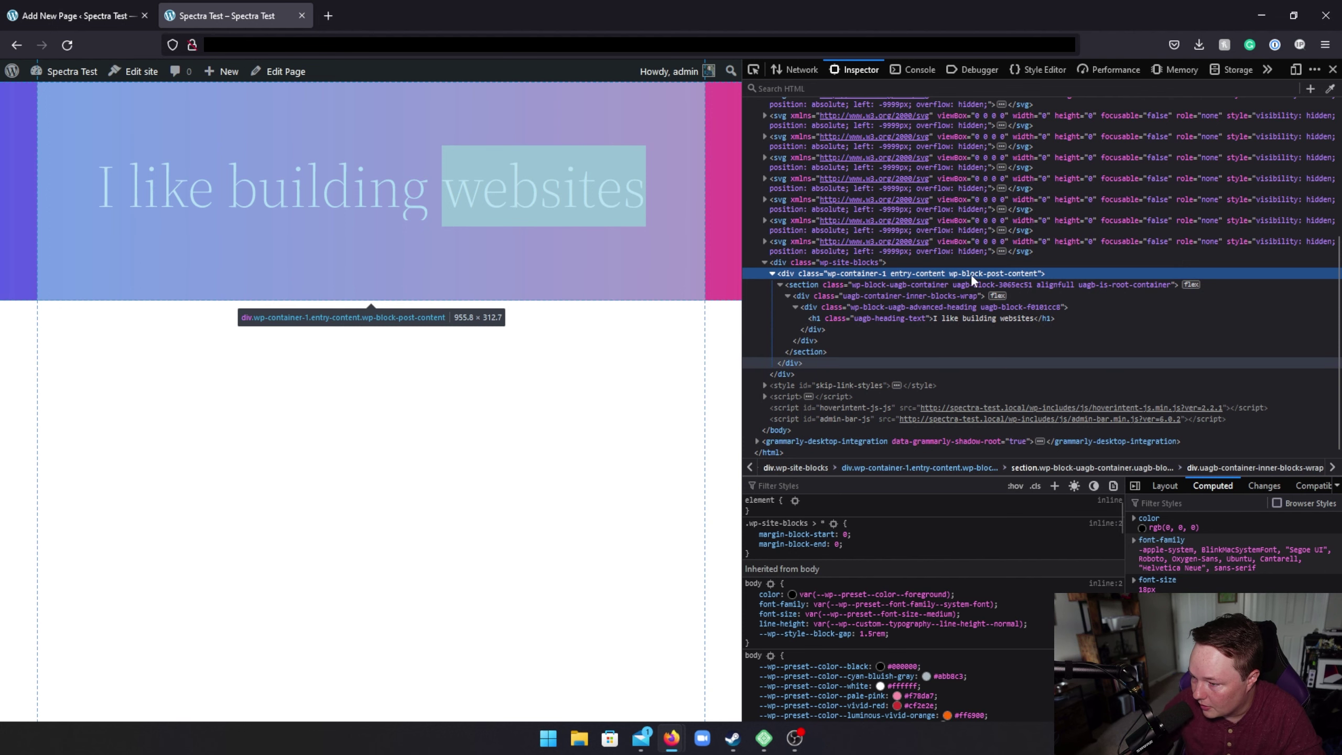
pyautogui.click(855, 286)
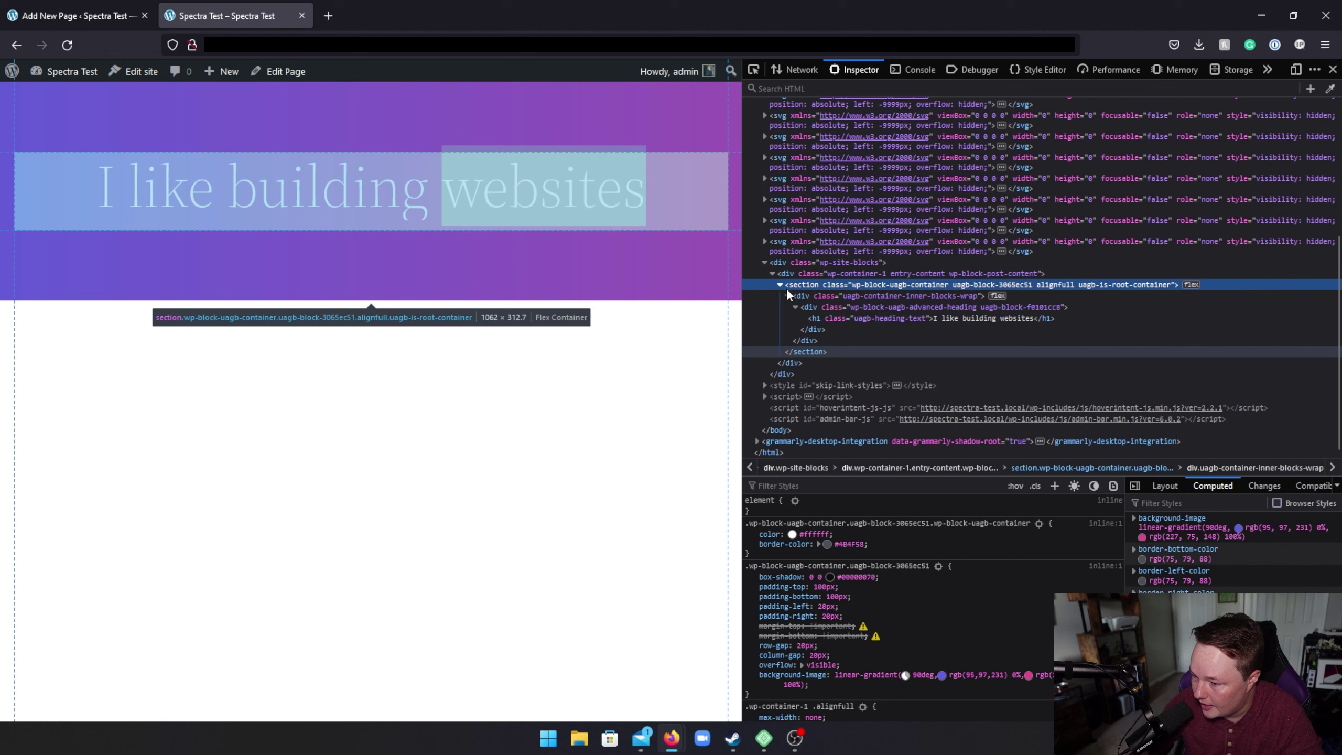
pyautogui.click(851, 298)
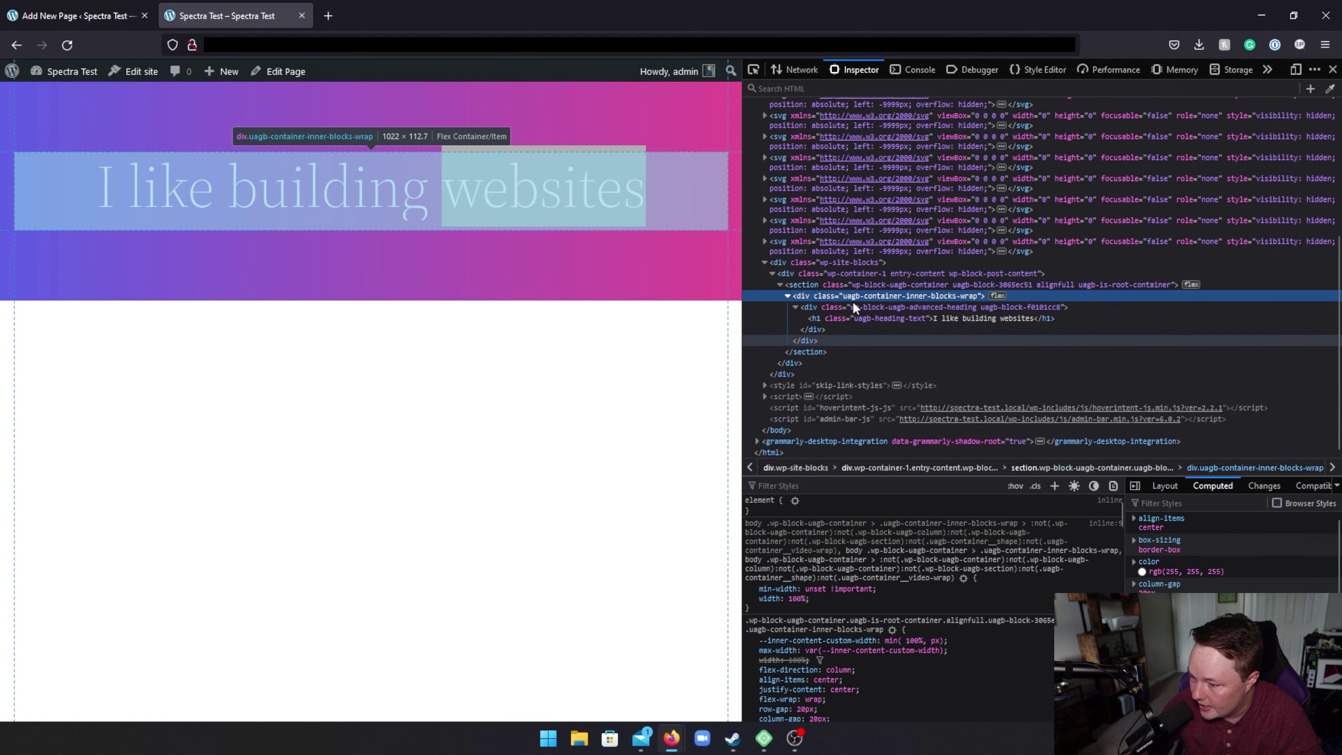
pyautogui.click(914, 307)
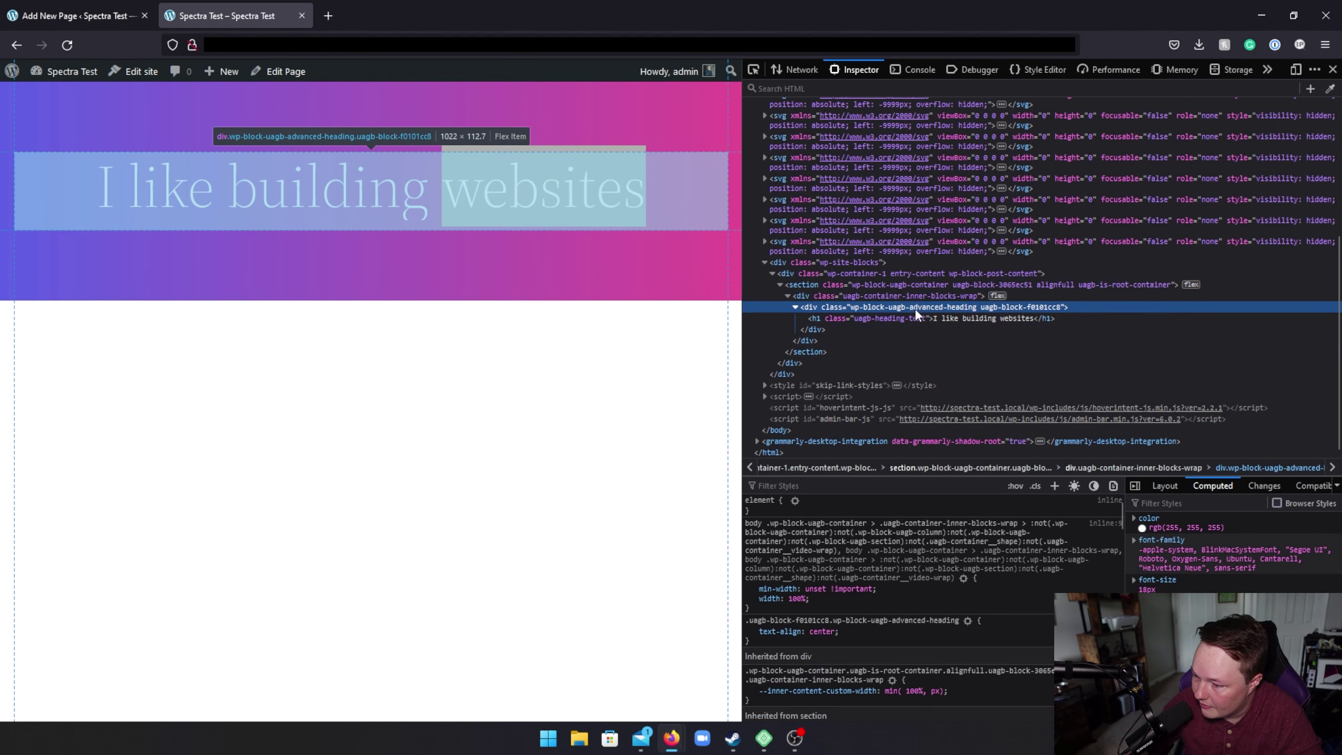
pyautogui.click(878, 318)
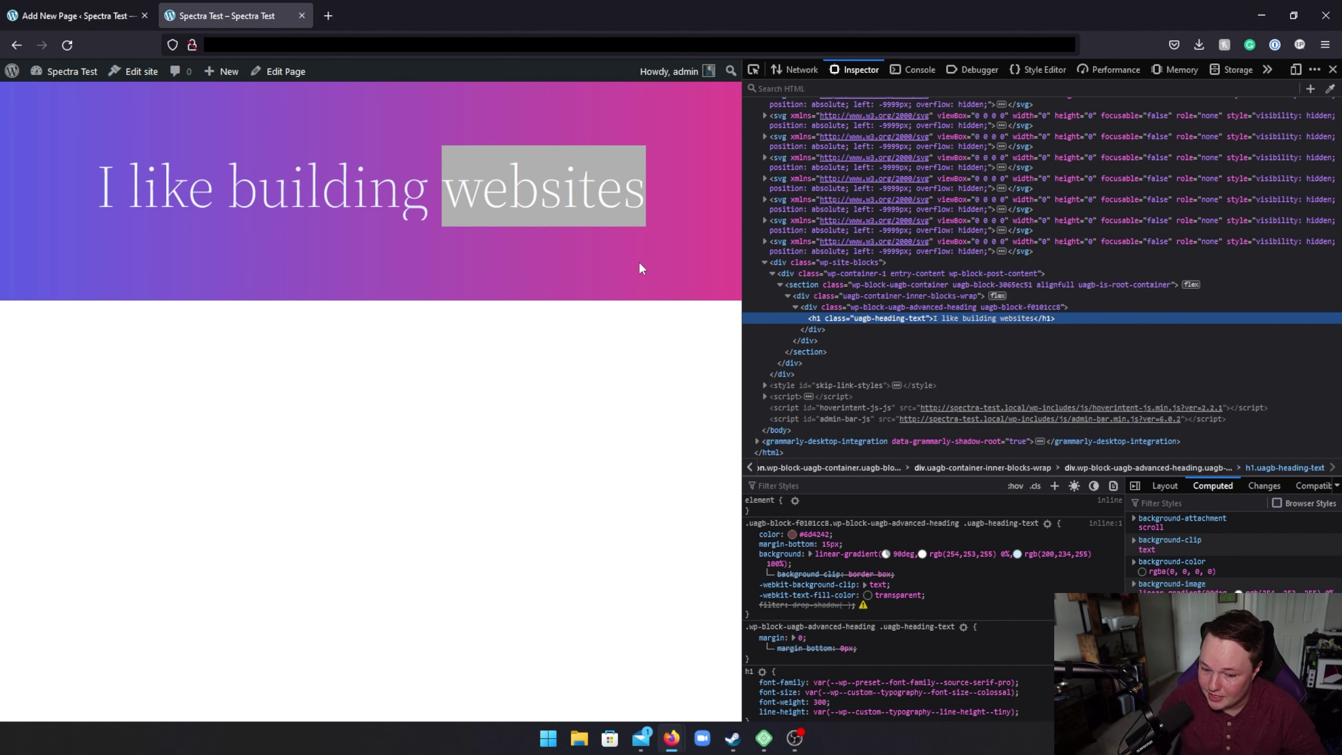
pyautogui.hotkey('ctrl', 'shift', 'Tab')
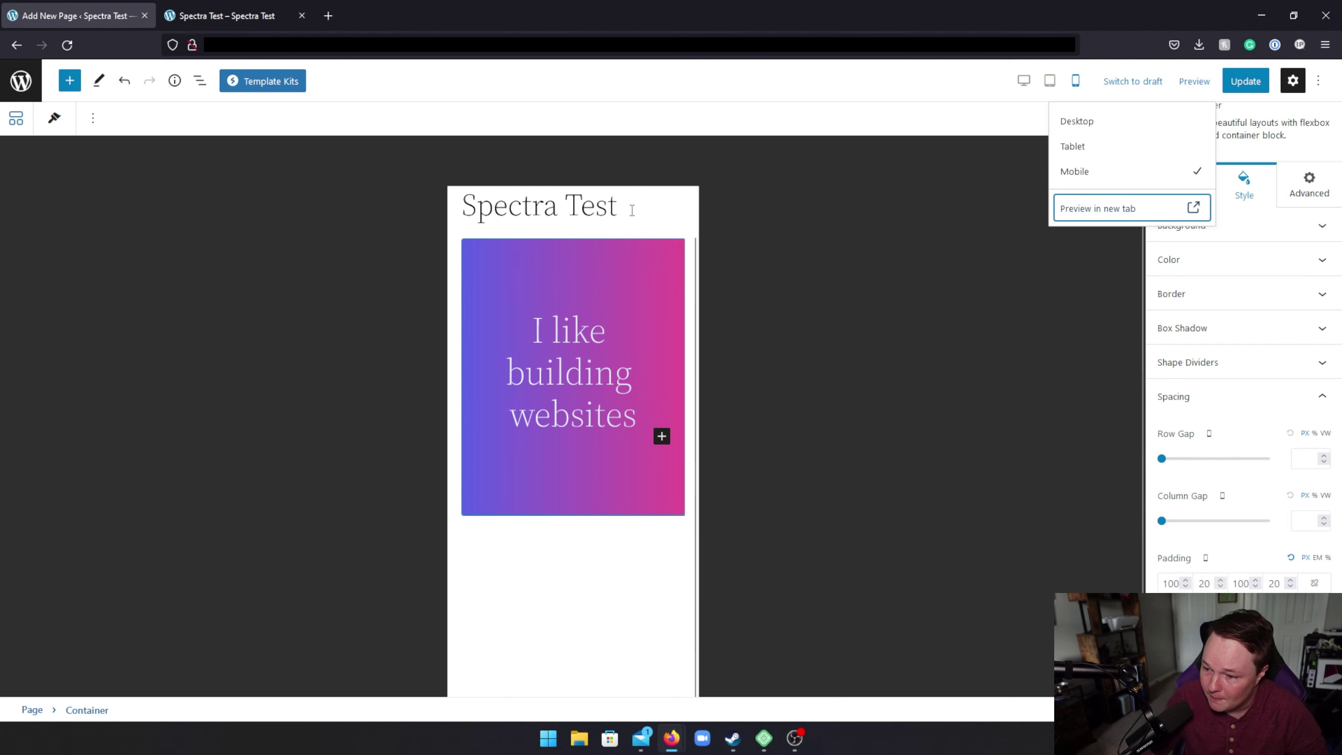
# Step: Switch to Desktop preview and clear the empty paragraph block below the hero
pyautogui.click(1109, 121)
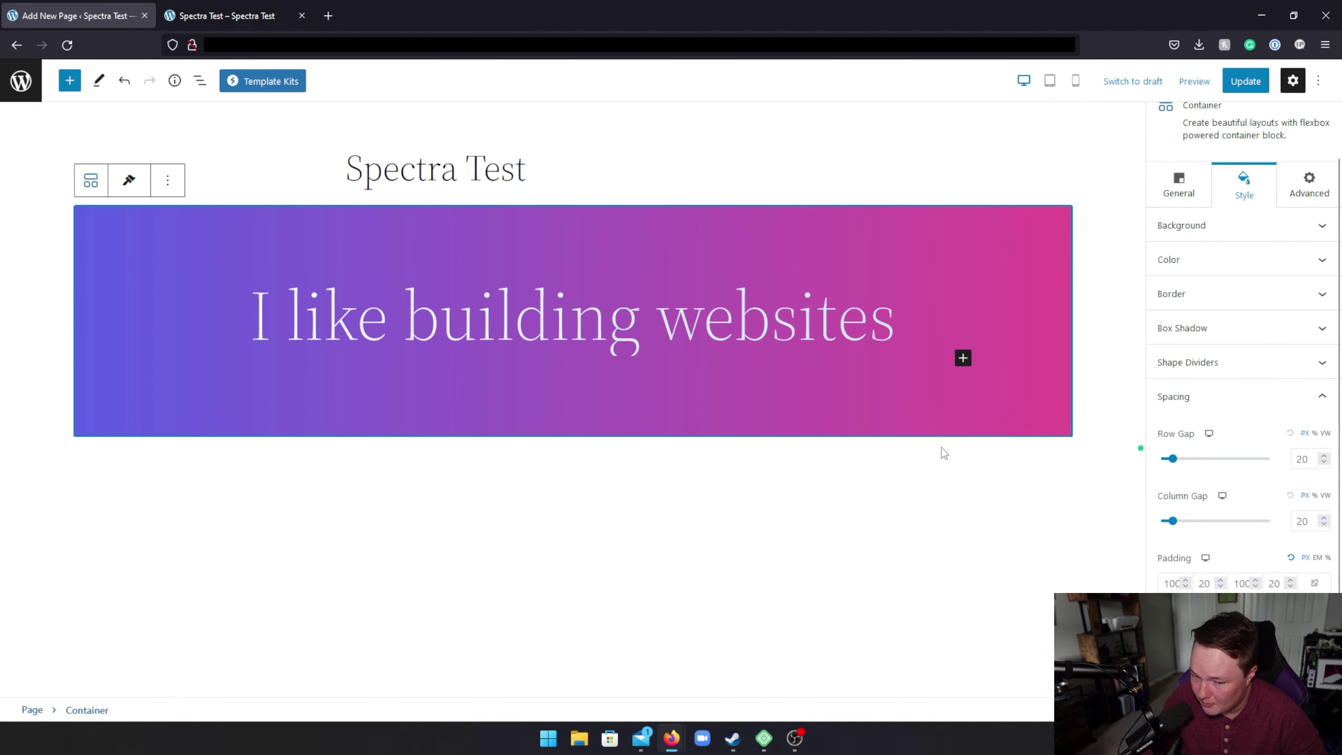
pyautogui.click(752, 465)
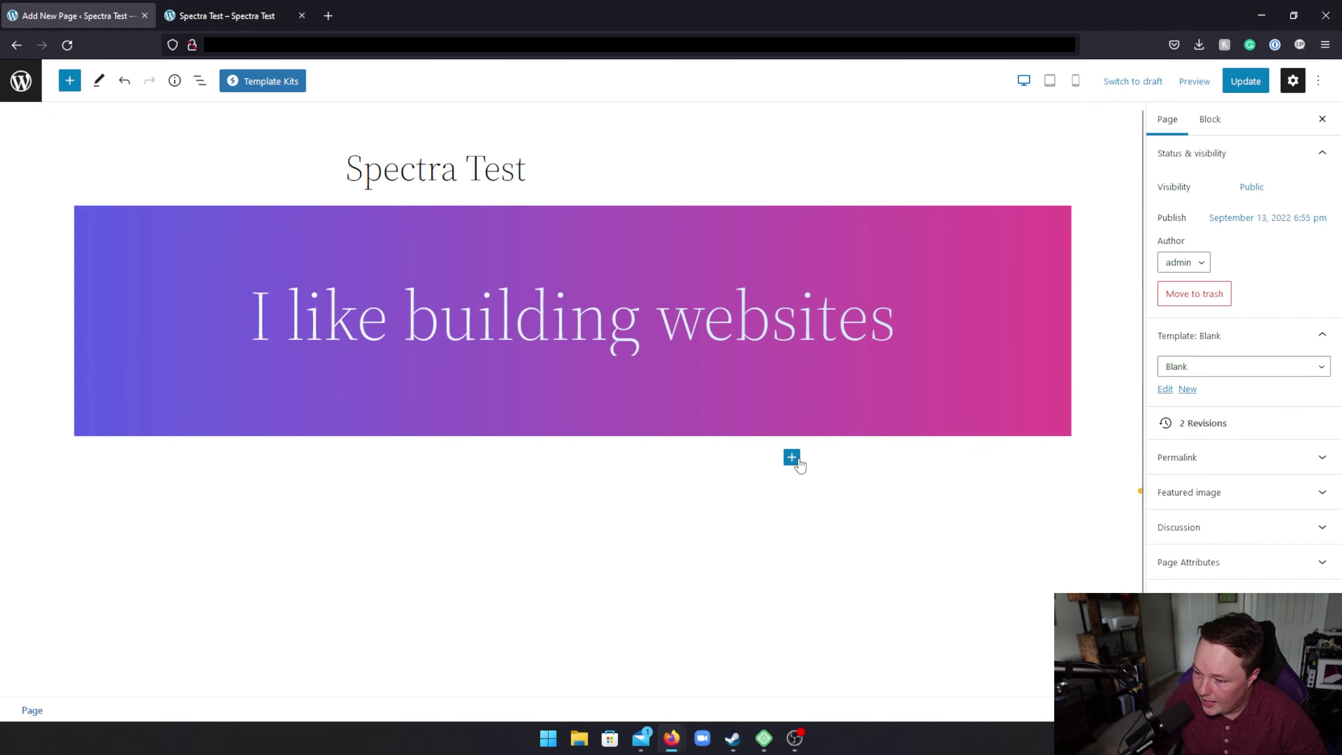
pyautogui.click(584, 467)
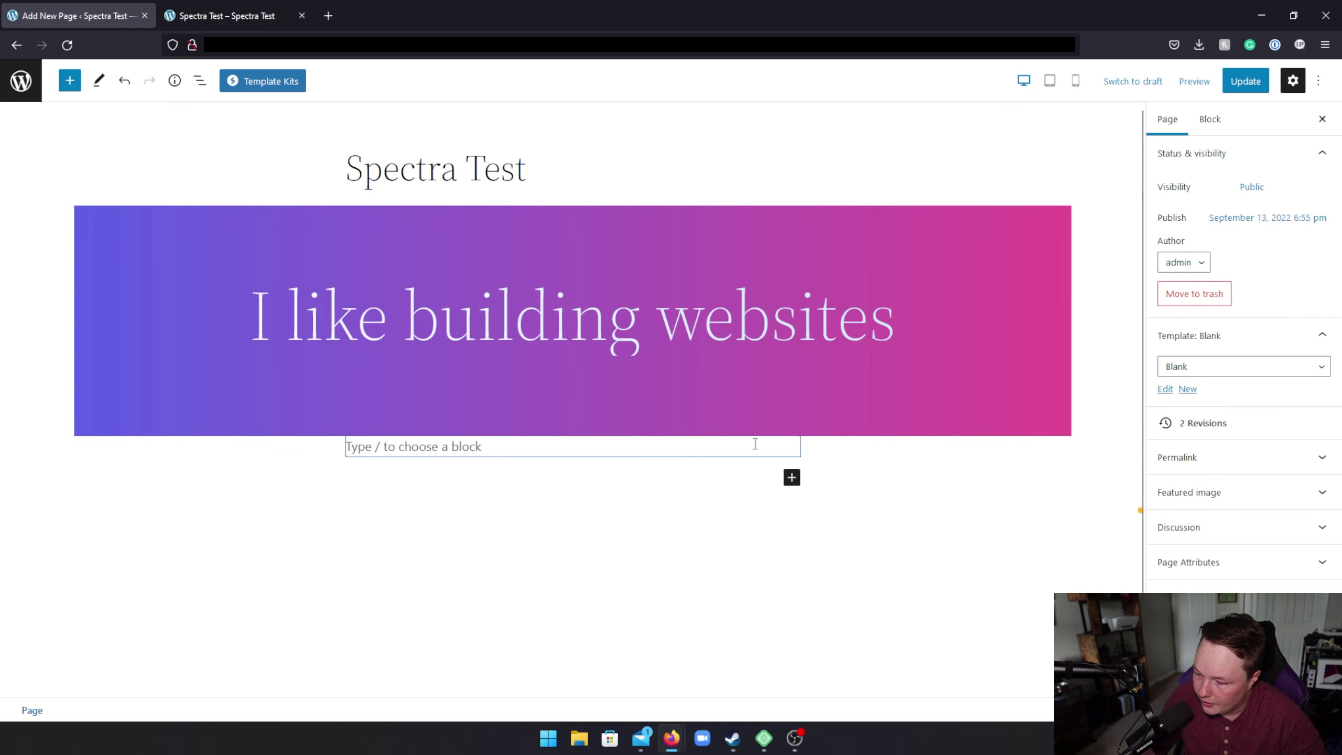
pyautogui.click(755, 444)
pyautogui.press('BackSpace')
# Step: Insert a 3-column Spectra Container below the hero with padding 100 top/bottom and 20 sides
pyautogui.click(69, 81)
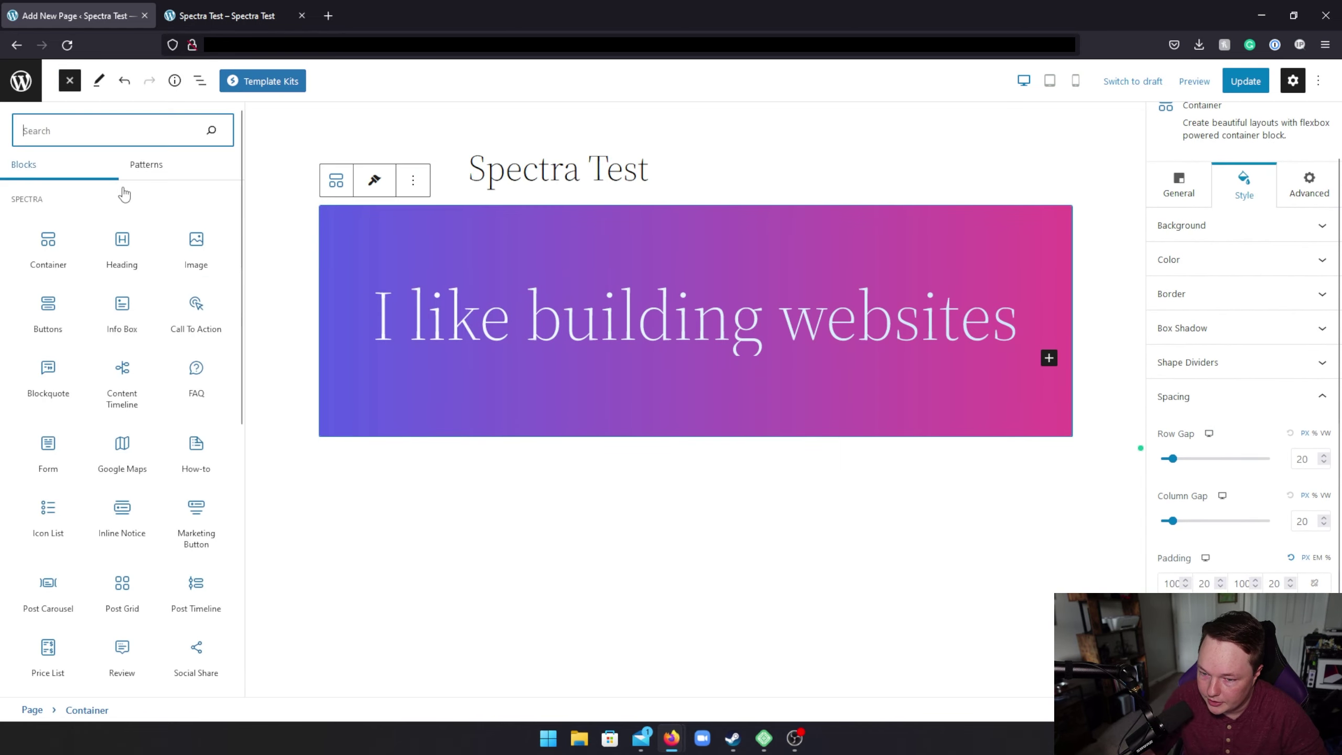
pyautogui.click(48, 248)
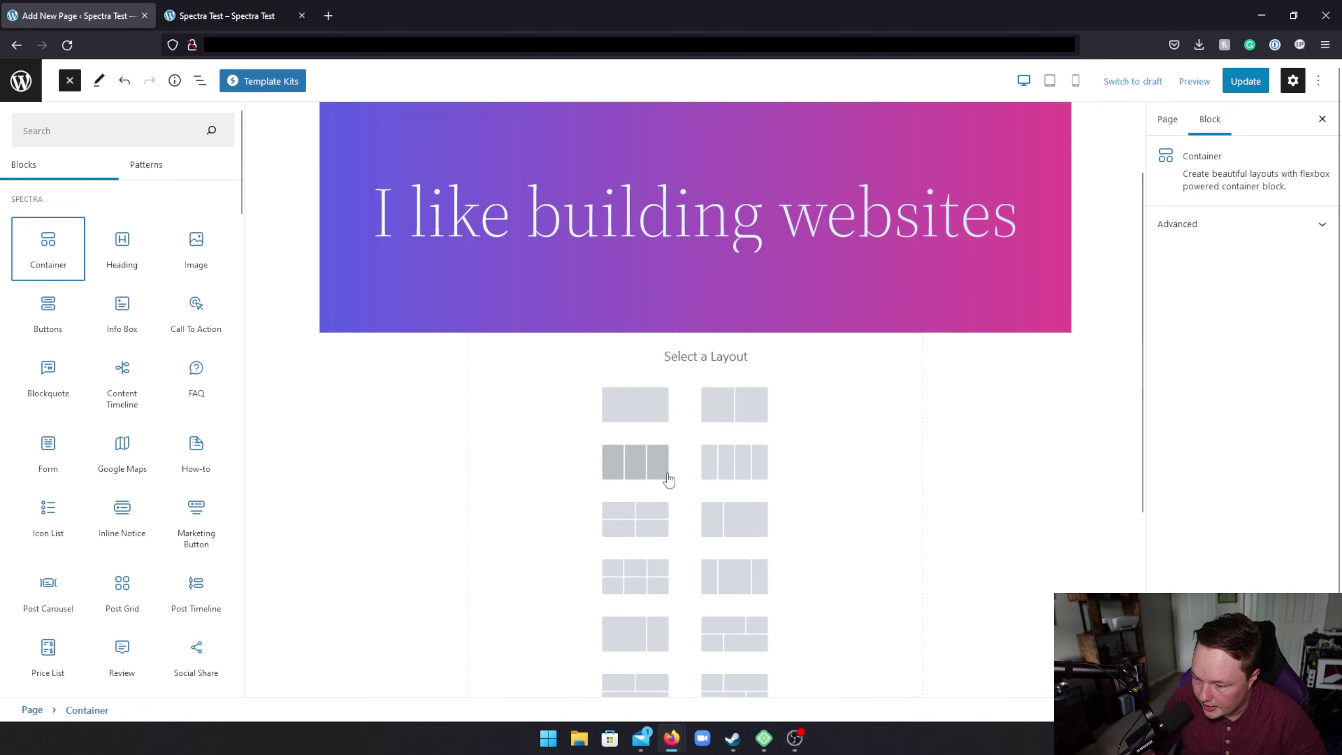
pyautogui.click(521, 464)
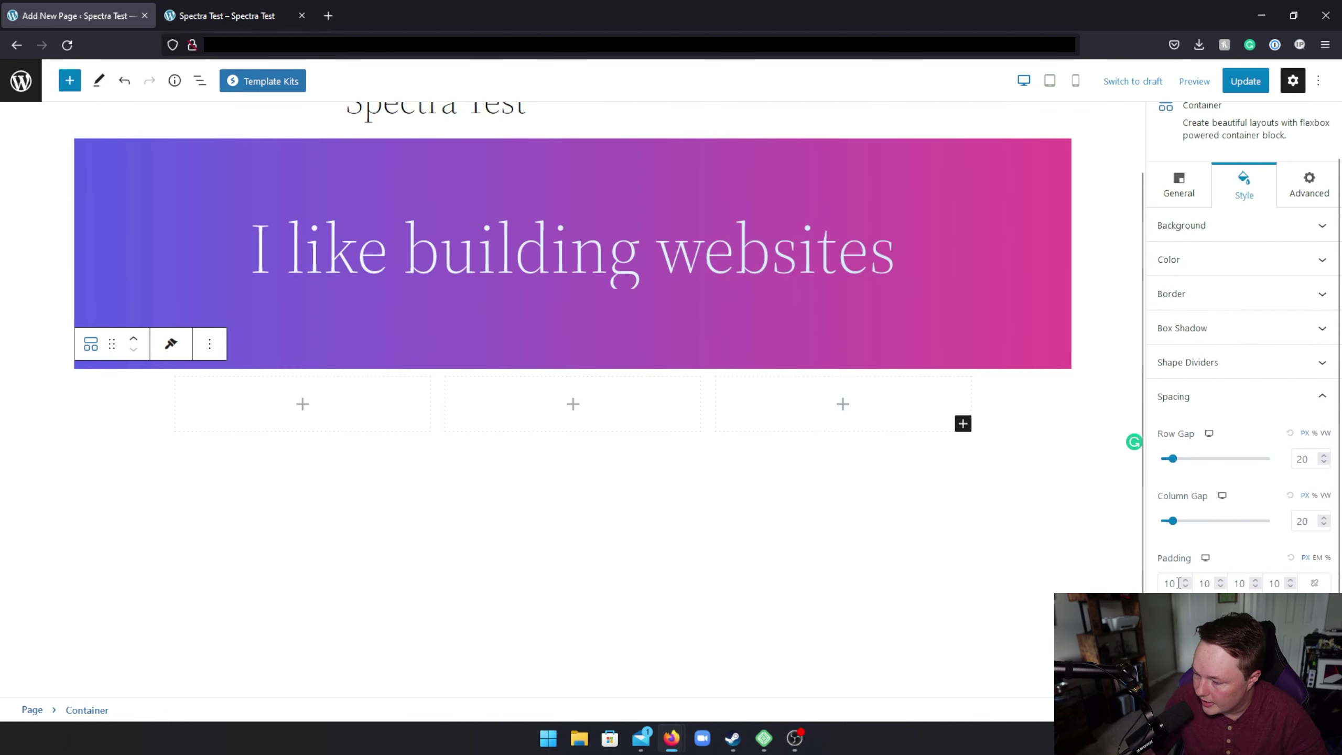
pyautogui.write('100')
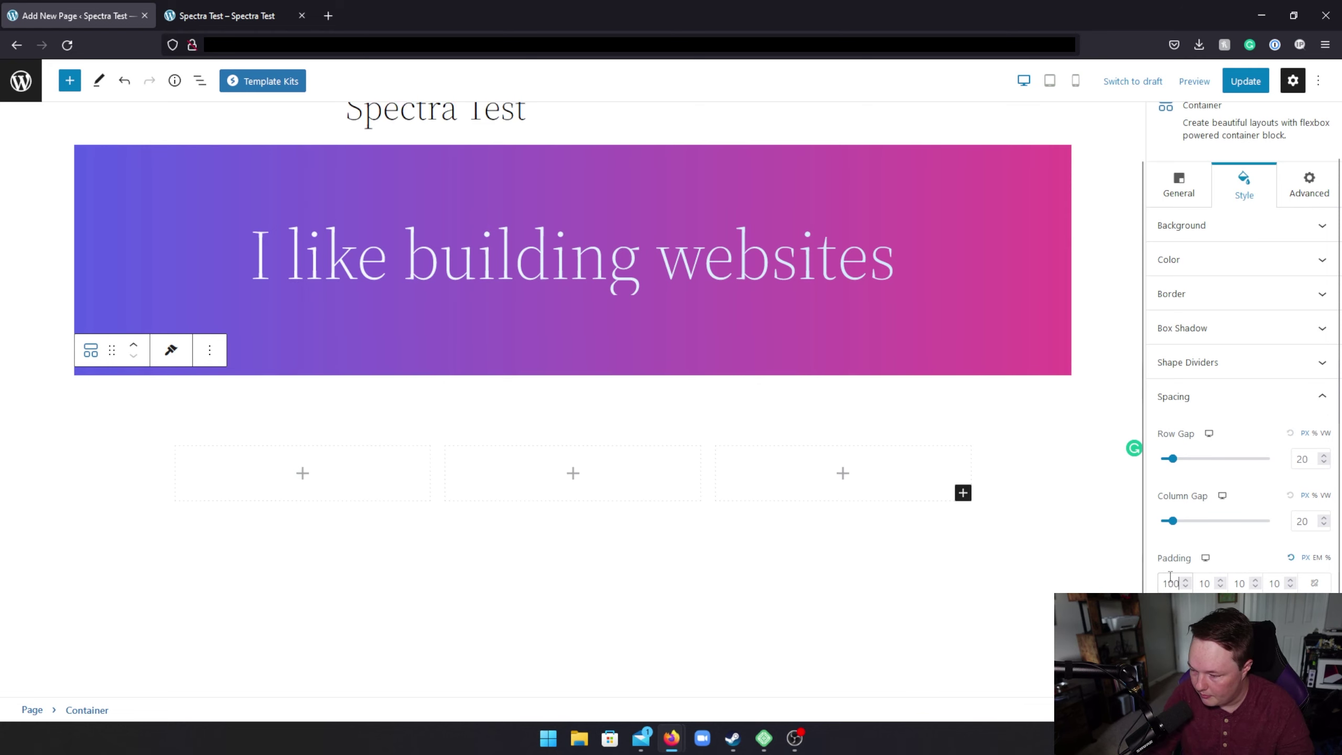
pyautogui.click(1249, 583)
pyautogui.write('0')
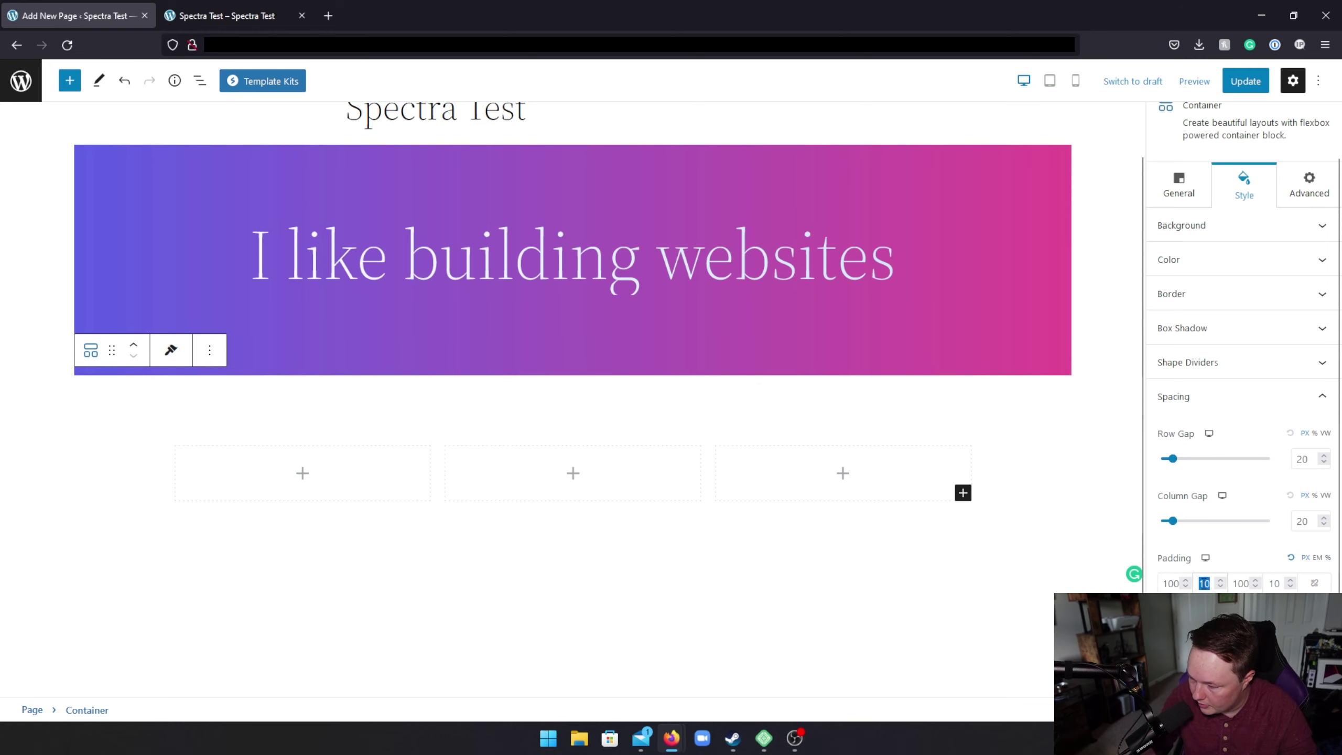
pyautogui.write('20')
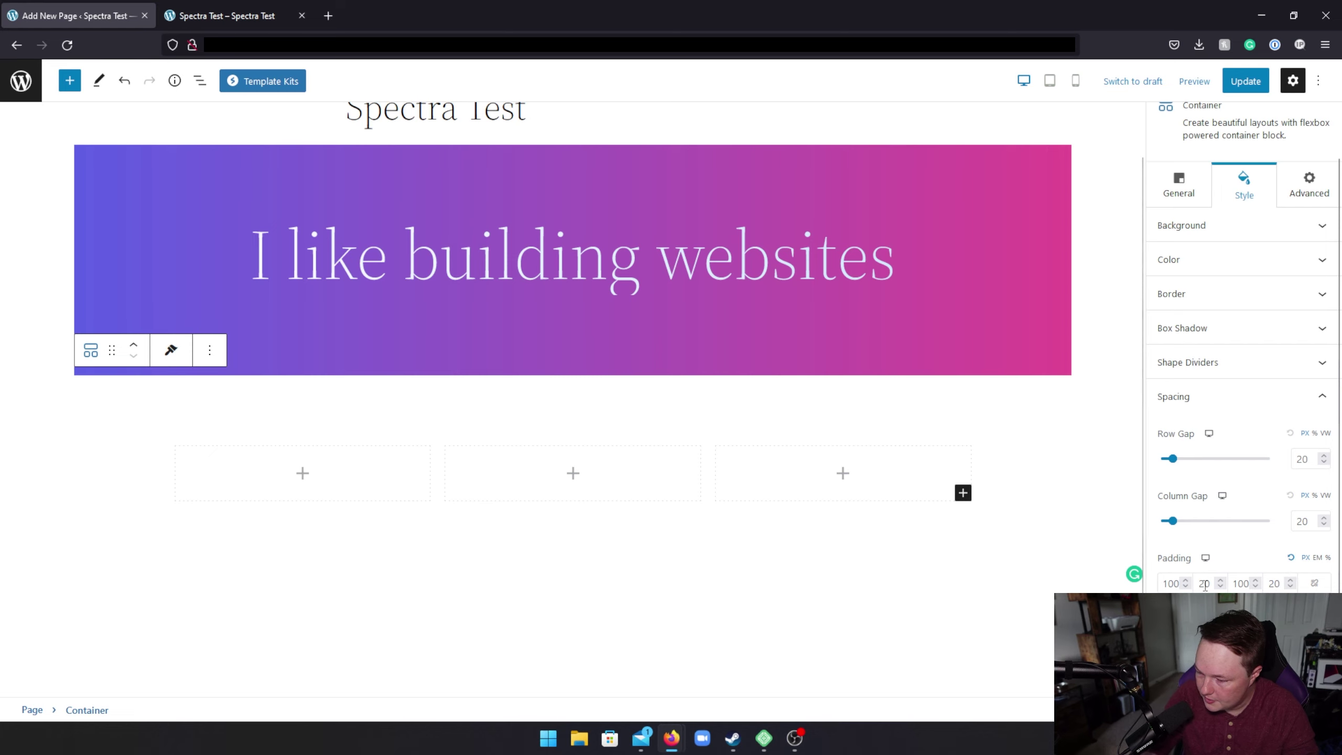
# Step: Drag a Content Timeline block from the inserter into the container's middle column
pyautogui.click(303, 473)
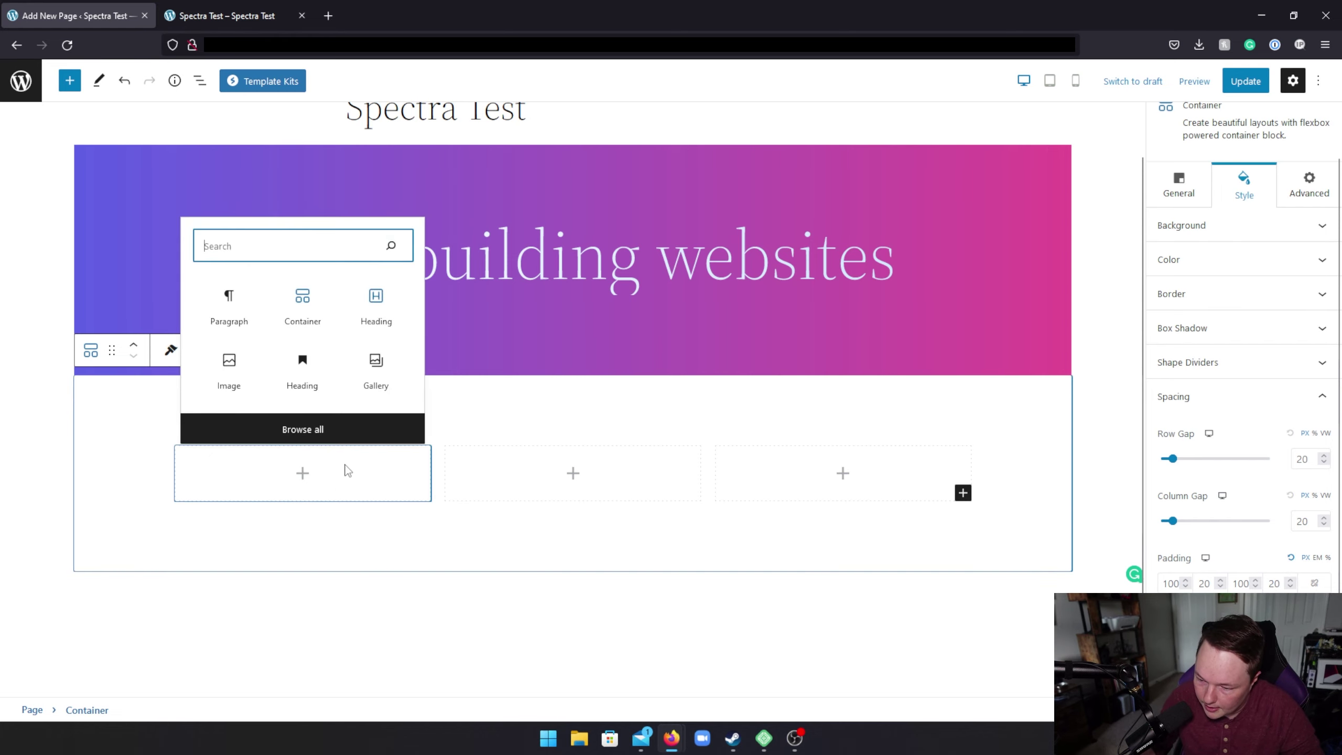
pyautogui.click(72, 93)
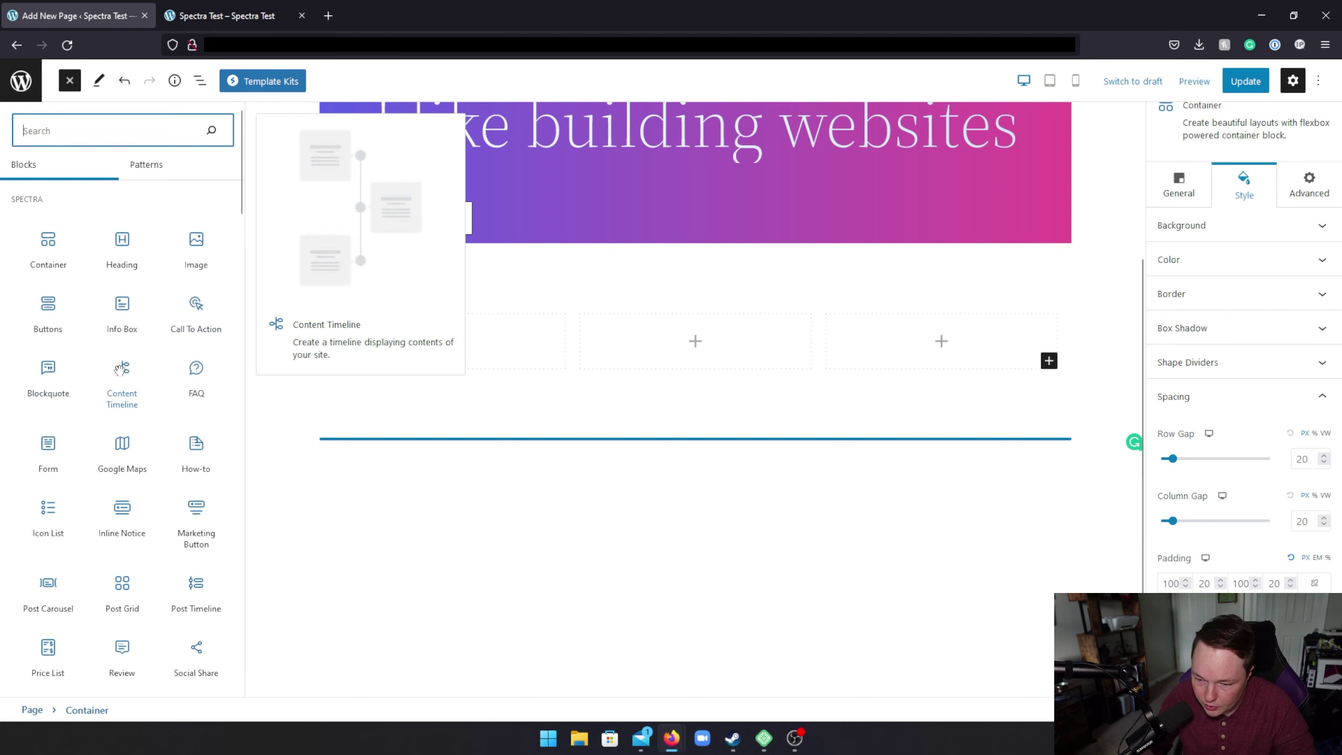
pyautogui.moveTo(122, 369); pyautogui.dragTo(655, 347)
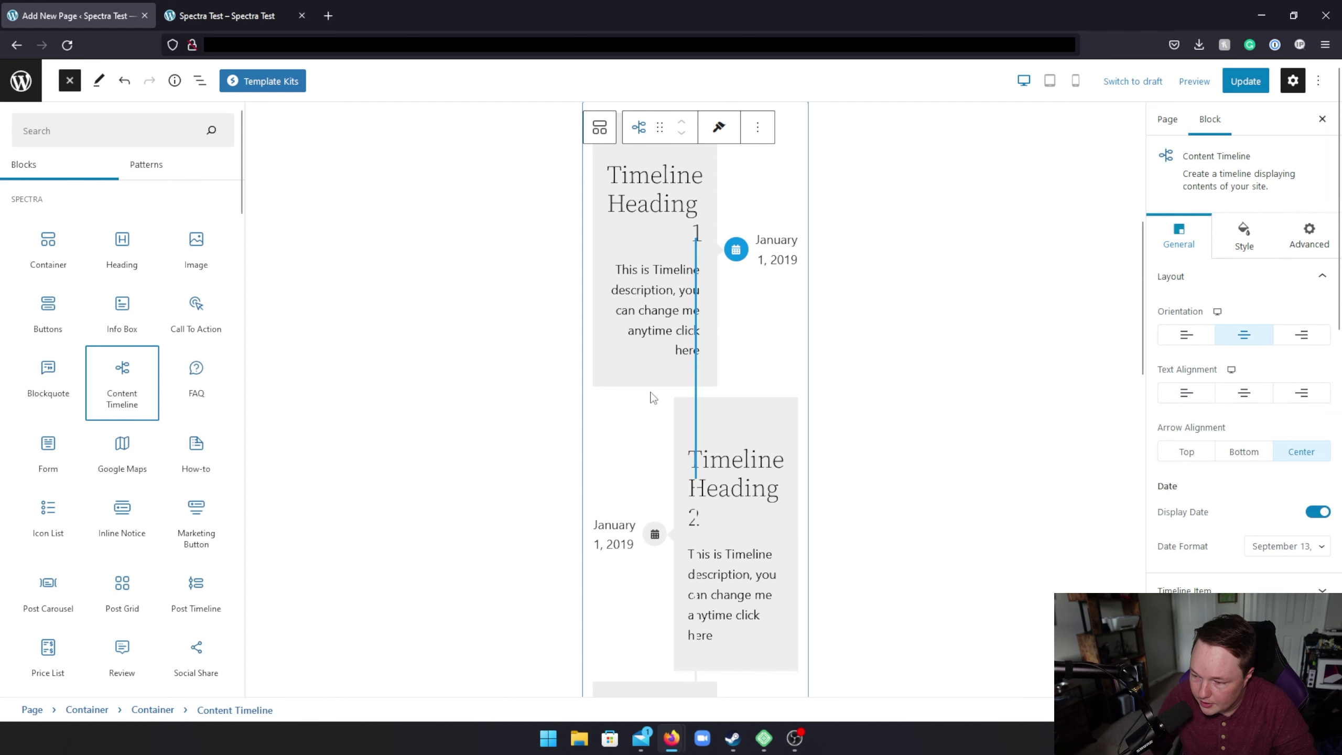
# Step: Explore the timeline's container: its transform options, more-options menu and width/height settings
pyautogui.click(449, 351)
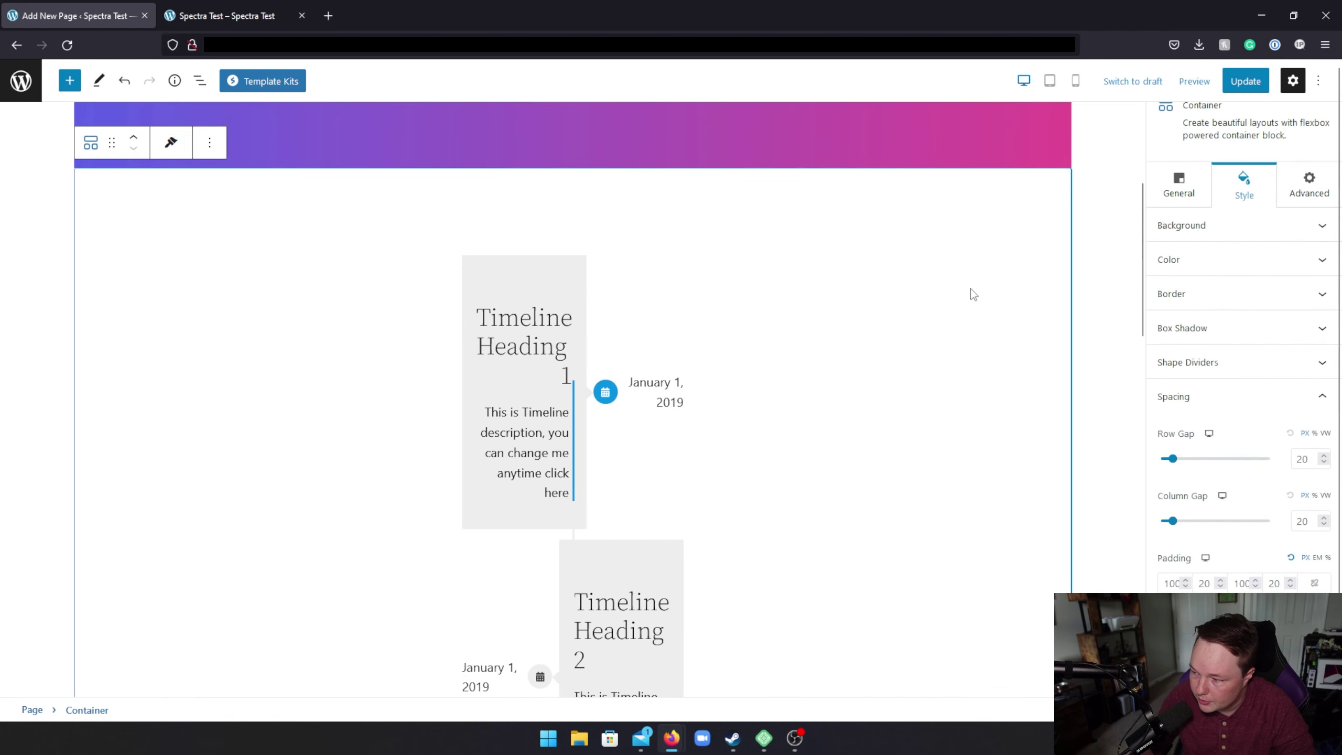
pyautogui.click(87, 144)
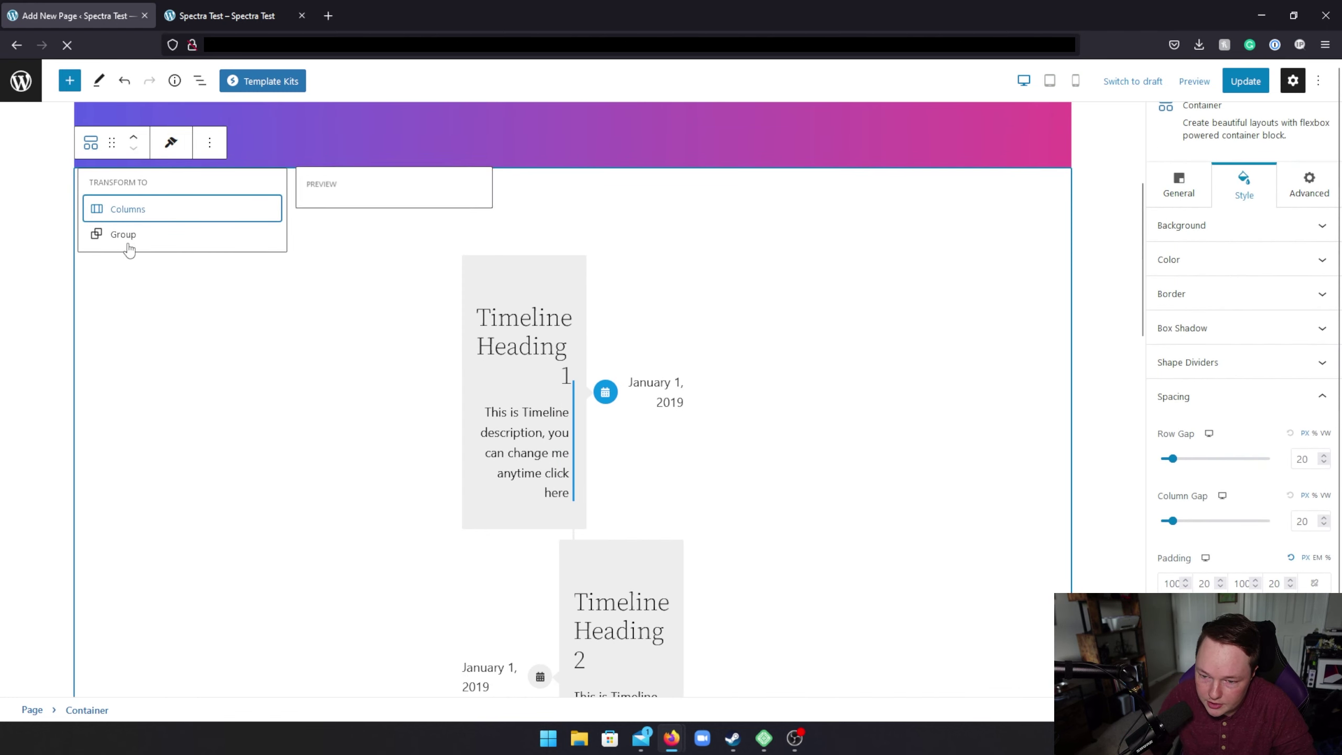
pyautogui.click(131, 216)
pyautogui.rightClick(200, 321)
pyautogui.scroll(2, 211, 221)
pyautogui.click(210, 220)
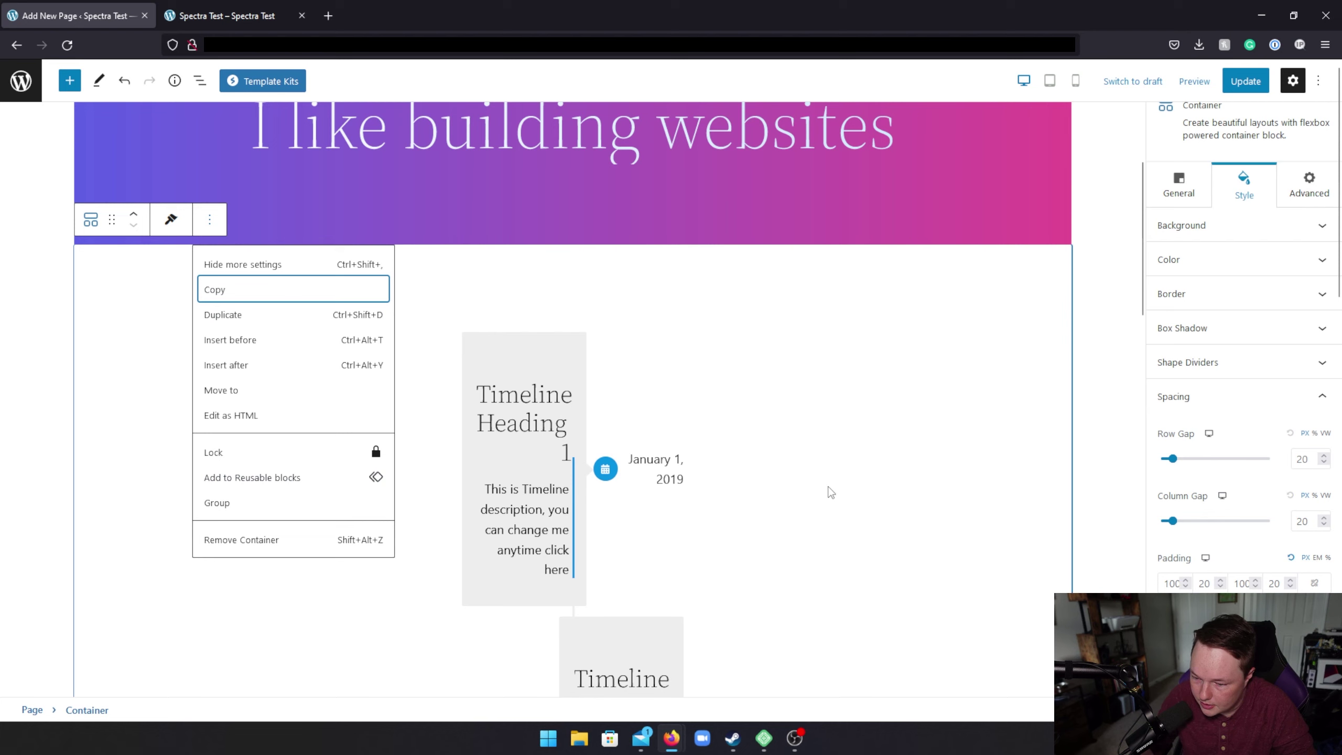
pyautogui.scroll(2, 1312, 545)
pyautogui.click(1180, 235)
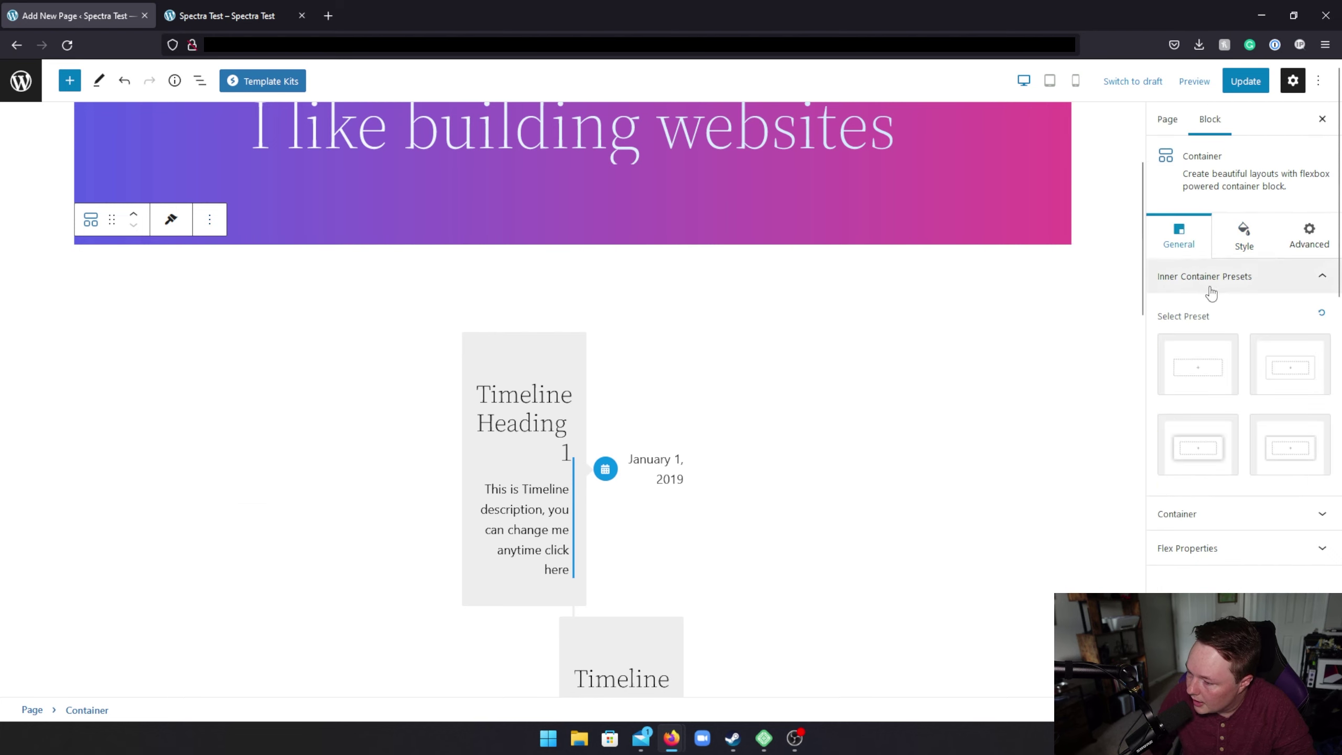
pyautogui.click(1167, 514)
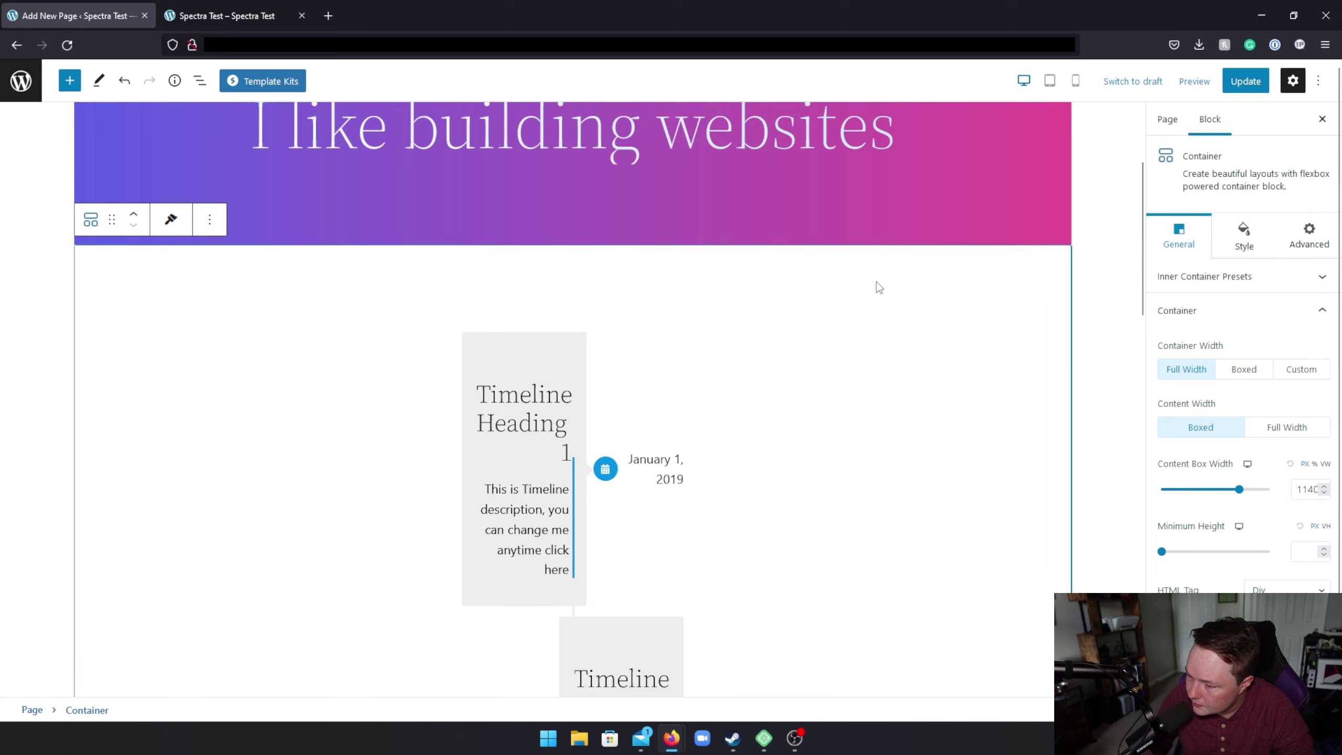
# Step: Delete the first timeline item and then the whole Content Timeline block
pyautogui.click(498, 339)
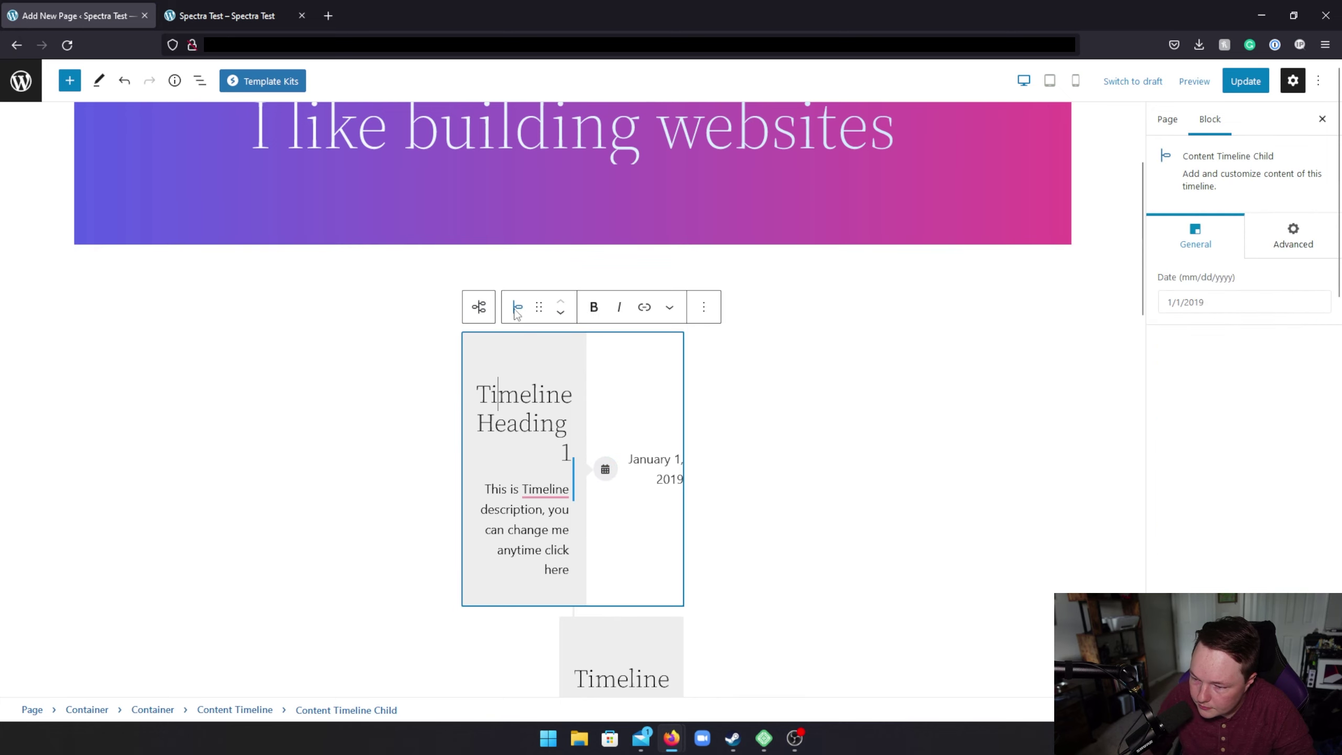
pyautogui.click(703, 306)
pyautogui.click(703, 575)
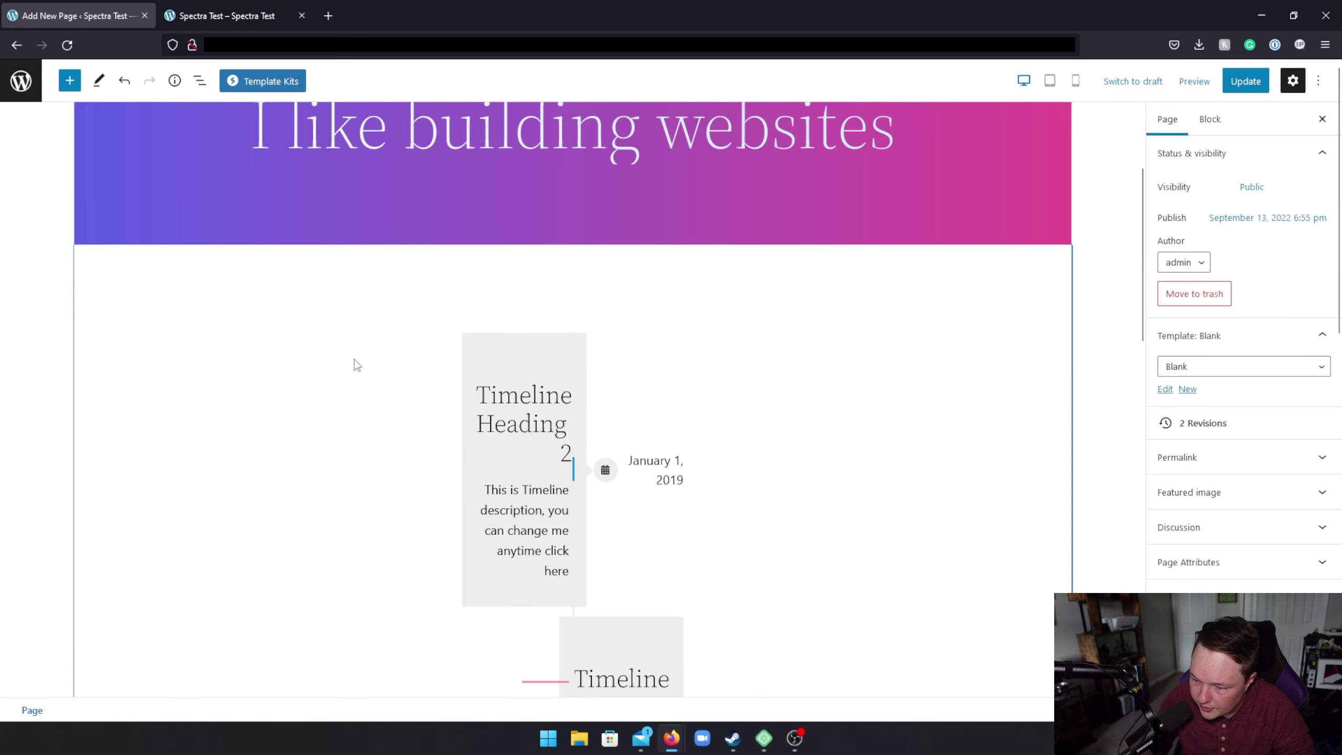
pyautogui.click(636, 325)
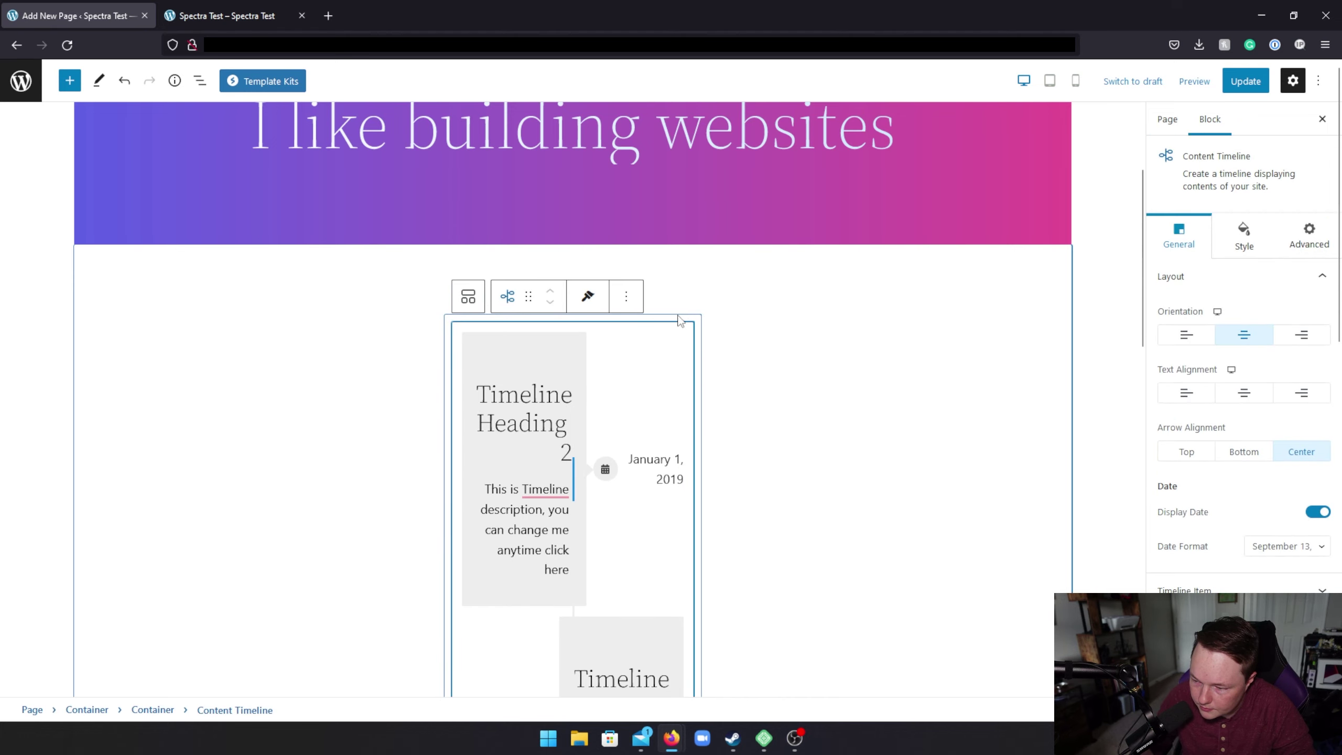
pyautogui.click(639, 298)
pyautogui.click(617, 642)
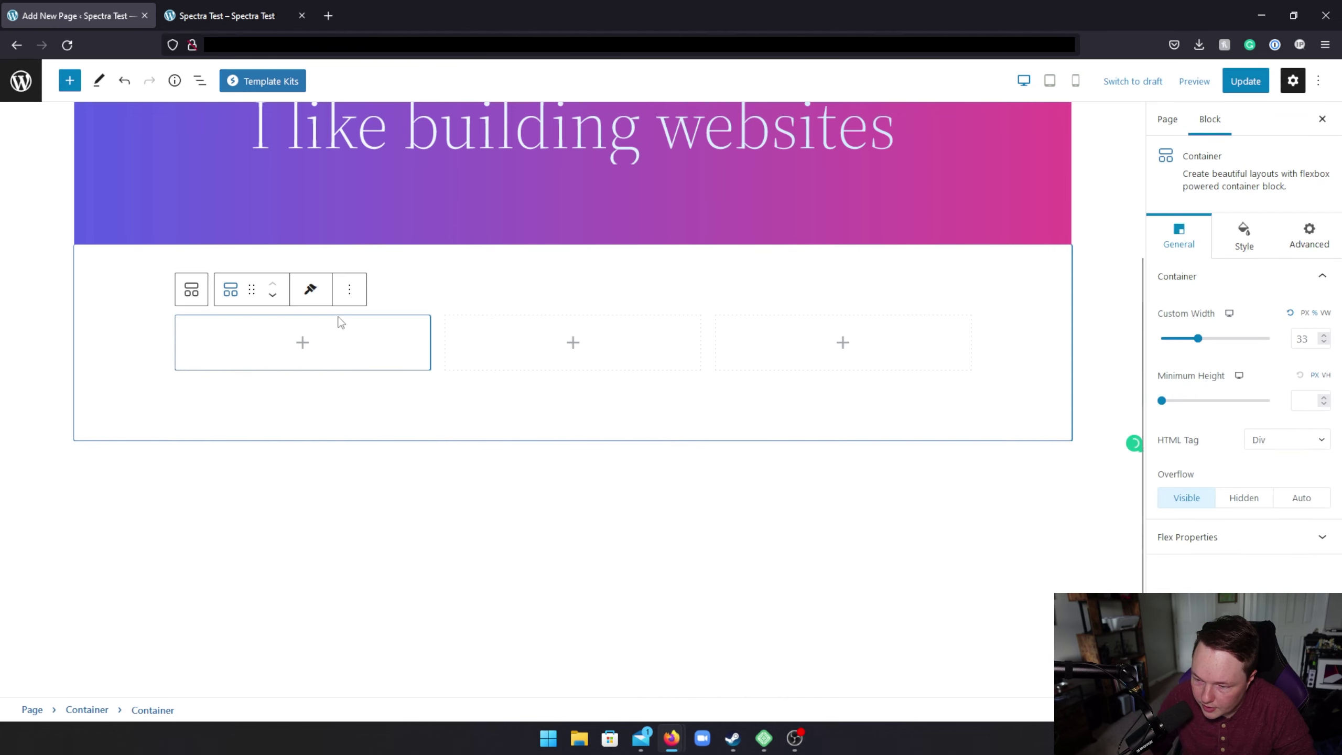
pyautogui.click(349, 289)
# Step: Remove two empty column containers so only one inner container remains
pyautogui.click(443, 632)
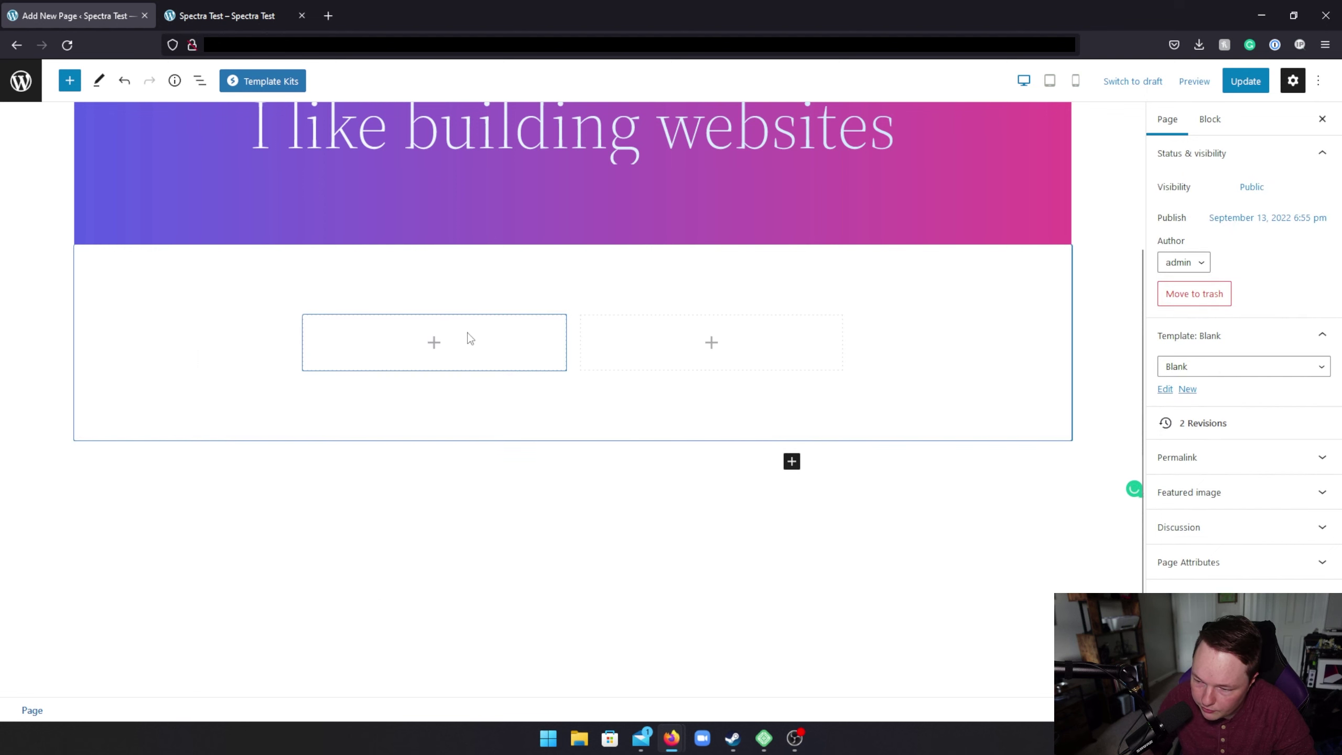
pyautogui.click(653, 349)
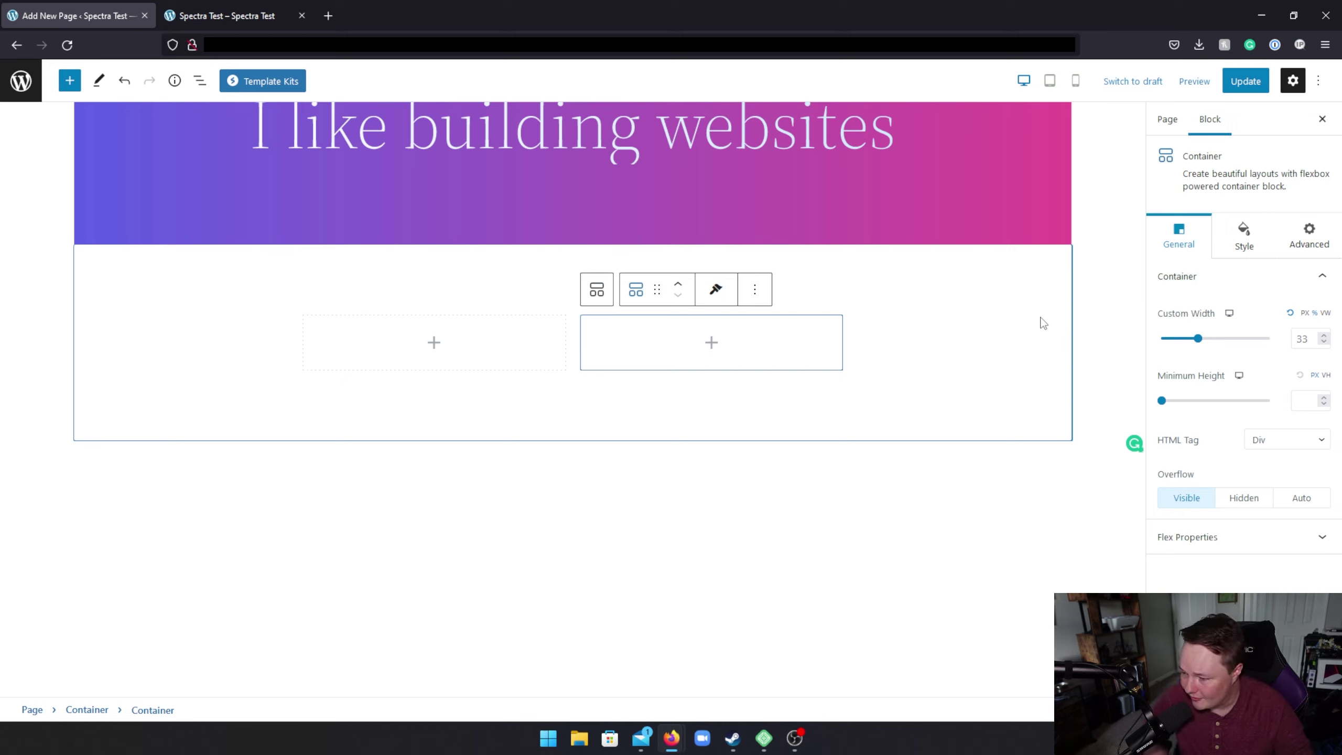
pyautogui.click(755, 290)
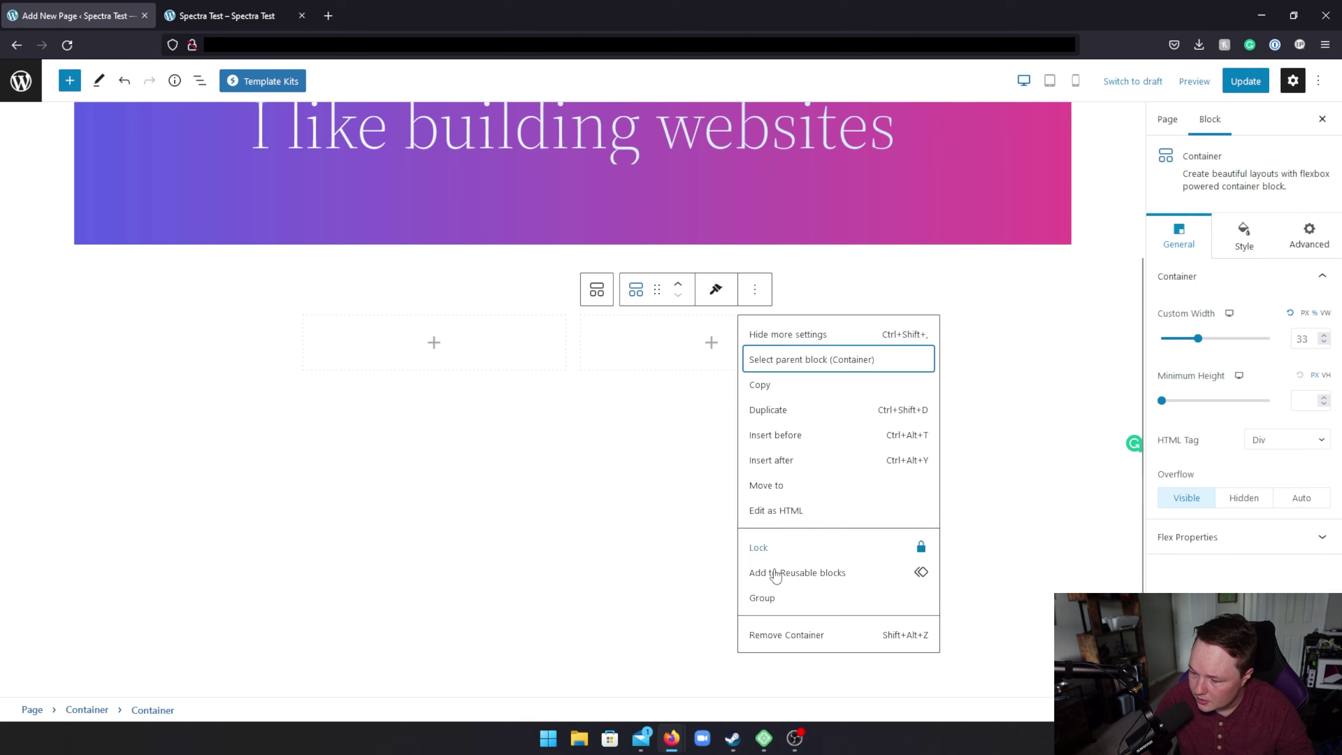
pyautogui.click(761, 635)
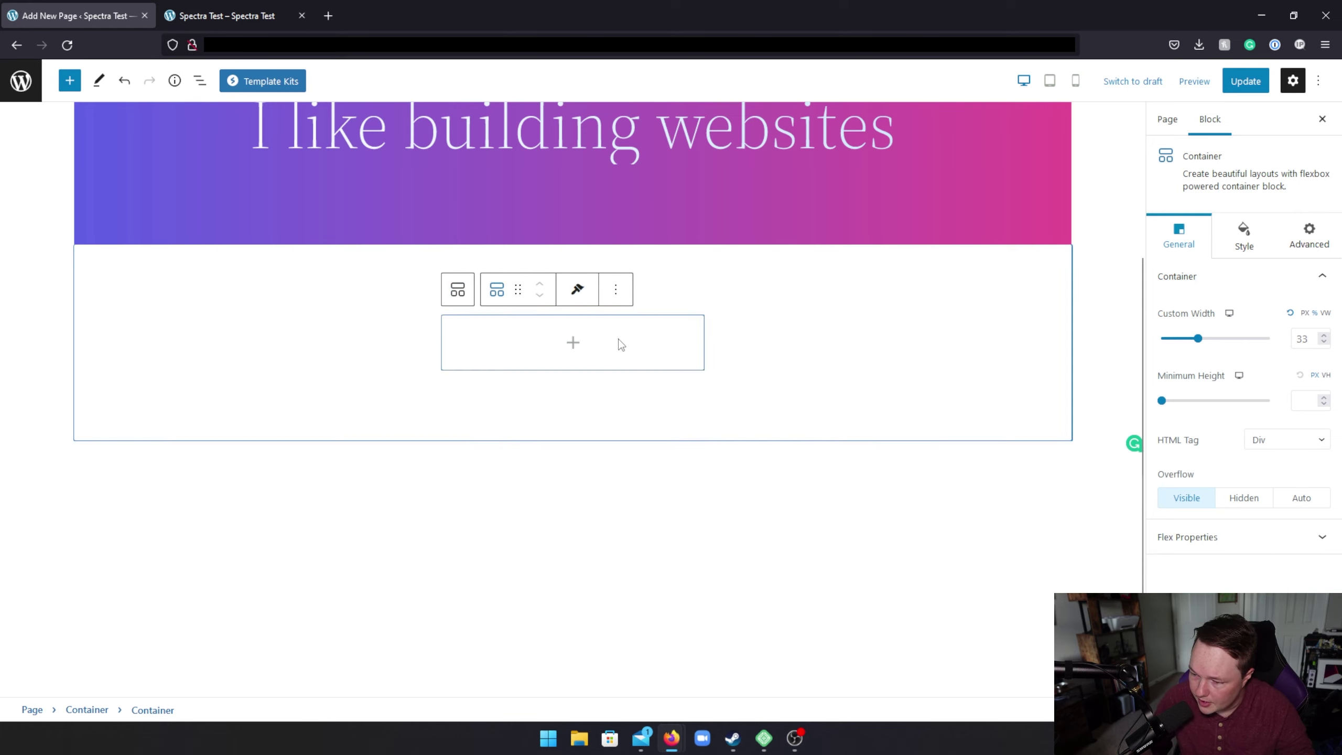
# Step: Set the inner container's custom width to 80, choosing Stay on page when prompted to leave
pyautogui.click(1311, 339)
pyautogui.write('80')
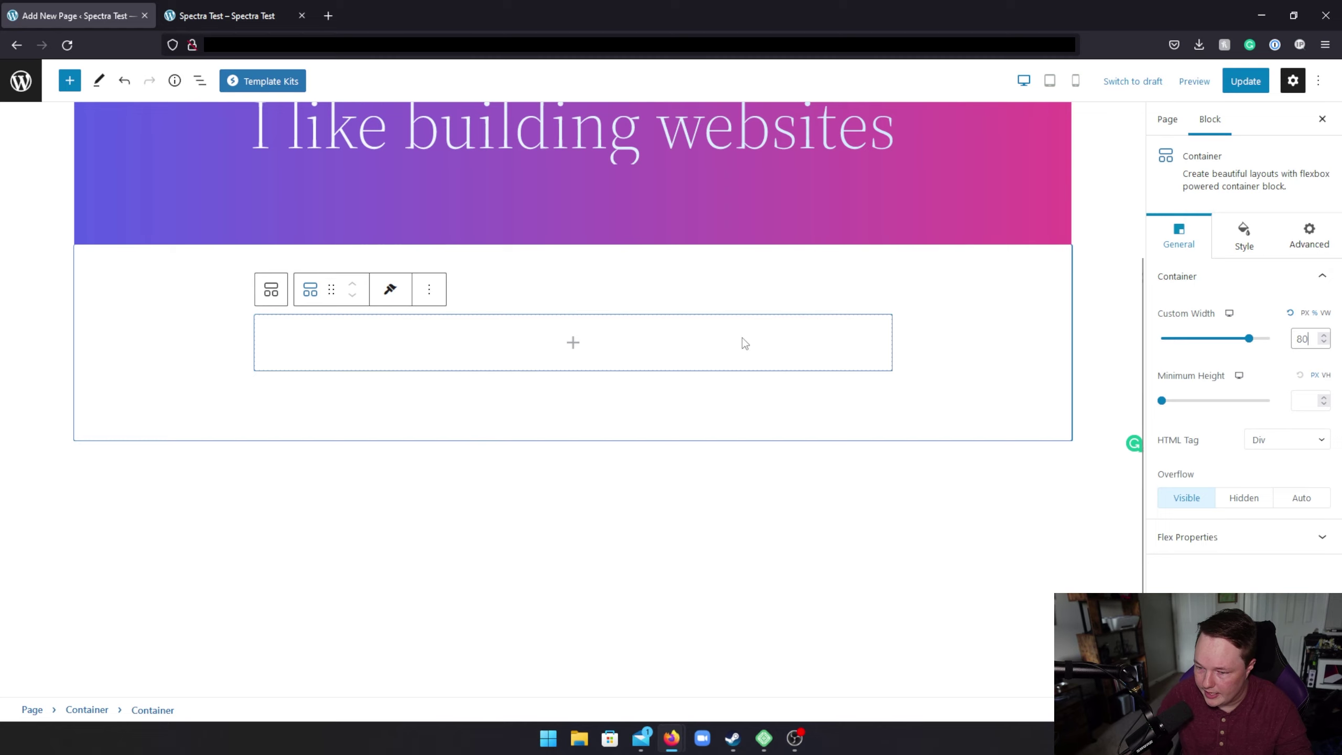
pyautogui.click(587, 351)
pyautogui.click(22, 92)
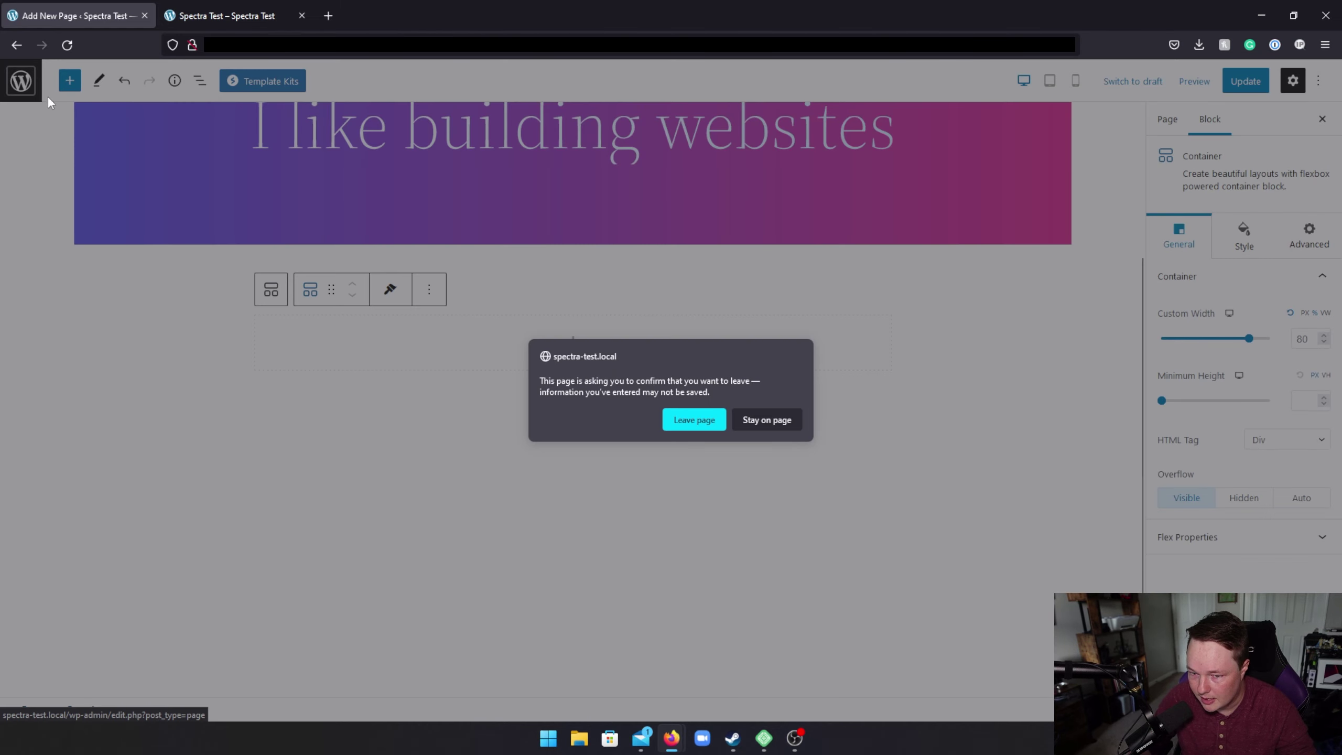
pyautogui.click(768, 423)
# Step: Drag a Content Timeline block from the inserter into the single wide container
pyautogui.click(70, 80)
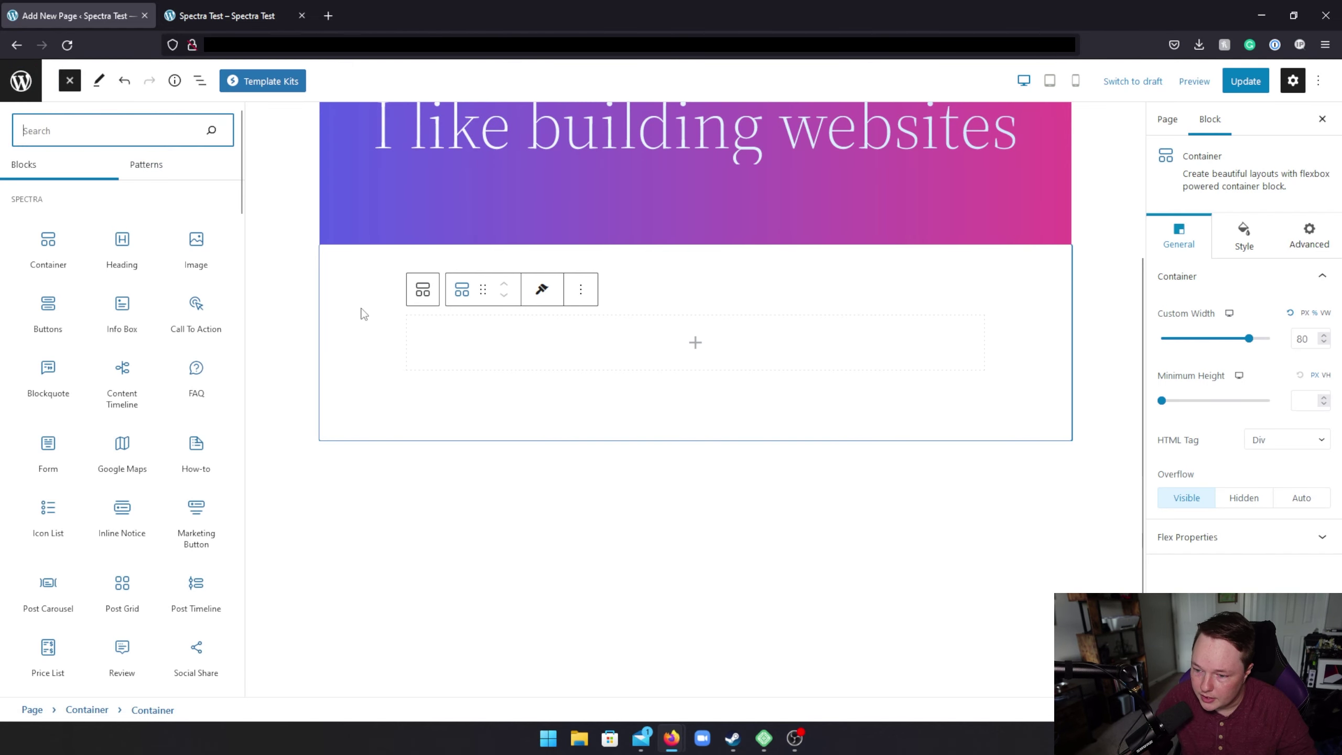
pyautogui.moveTo(121, 380); pyautogui.dragTo(721, 347)
pyautogui.click(1003, 382)
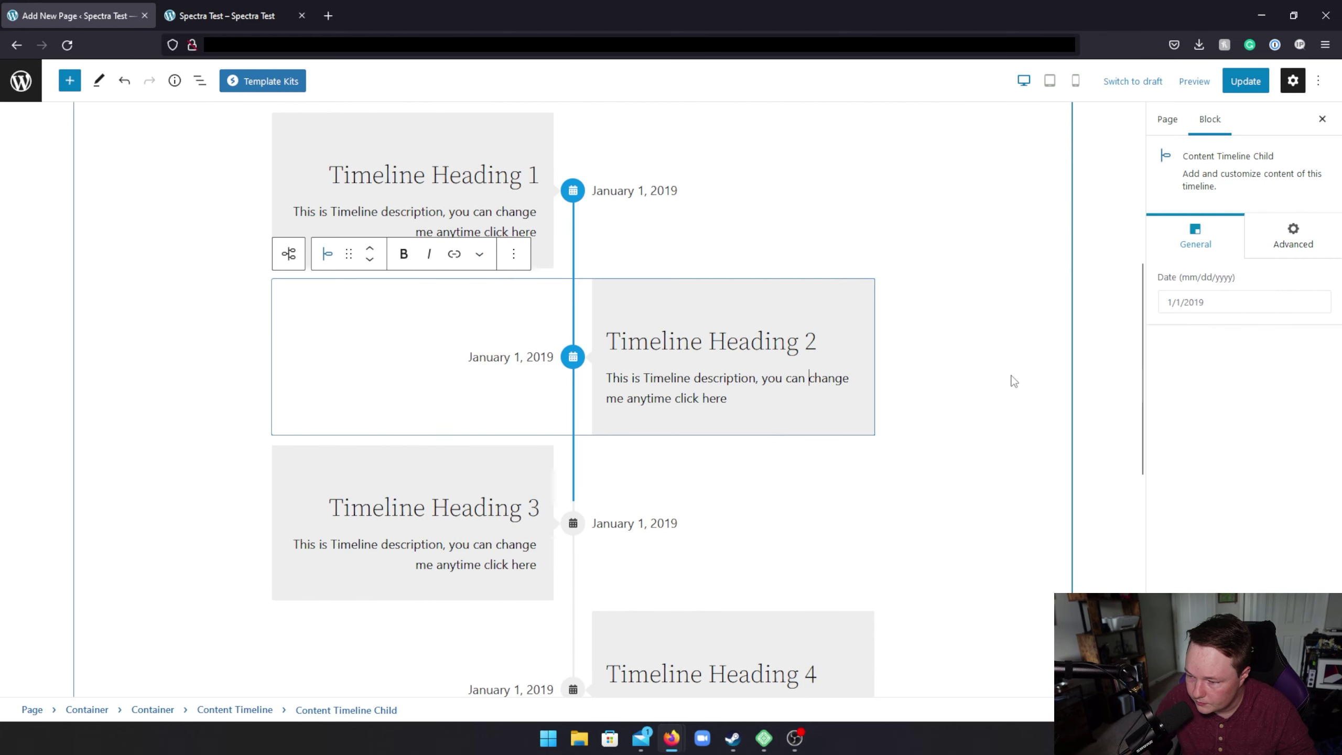
pyautogui.scroll(-4, 946, 373)
pyautogui.scroll(8, 608, 317)
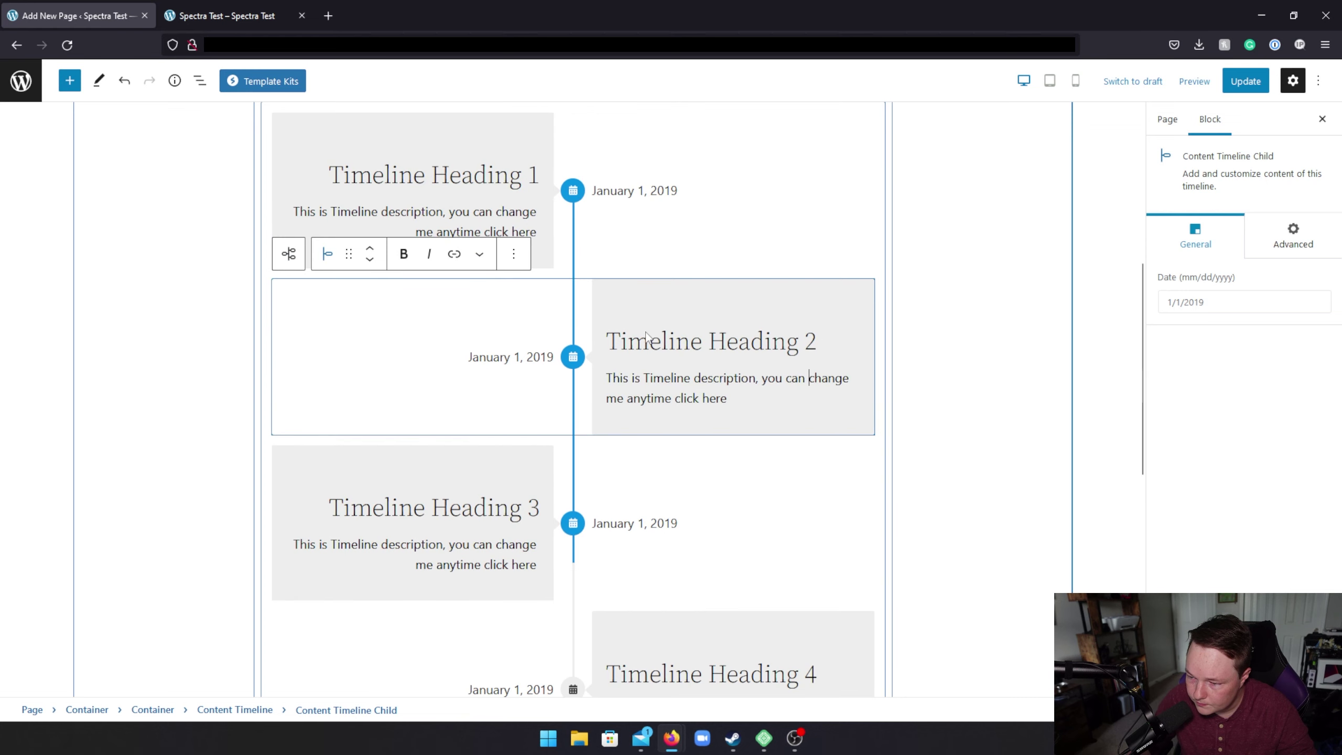
# Step: Select the Content Timeline and set its orientation to left
pyautogui.click(554, 318)
pyautogui.click(538, 388)
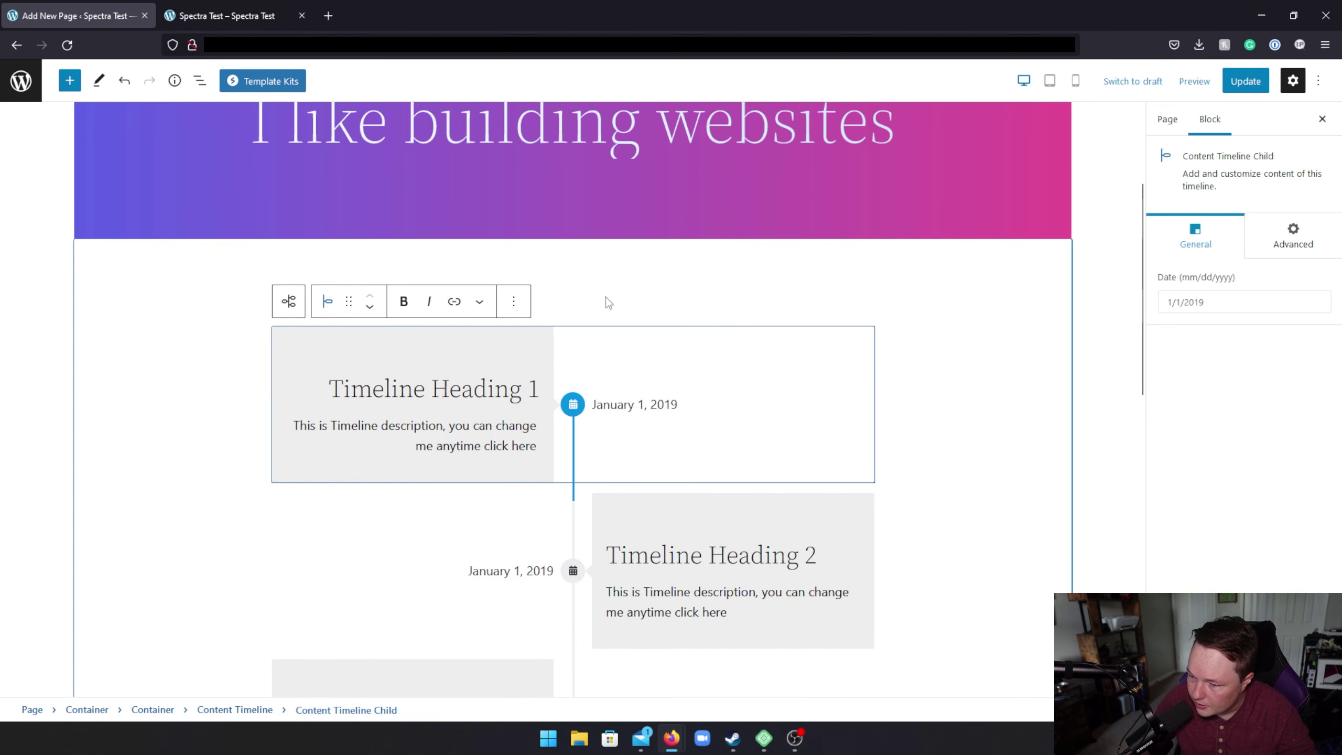
pyautogui.click(564, 323)
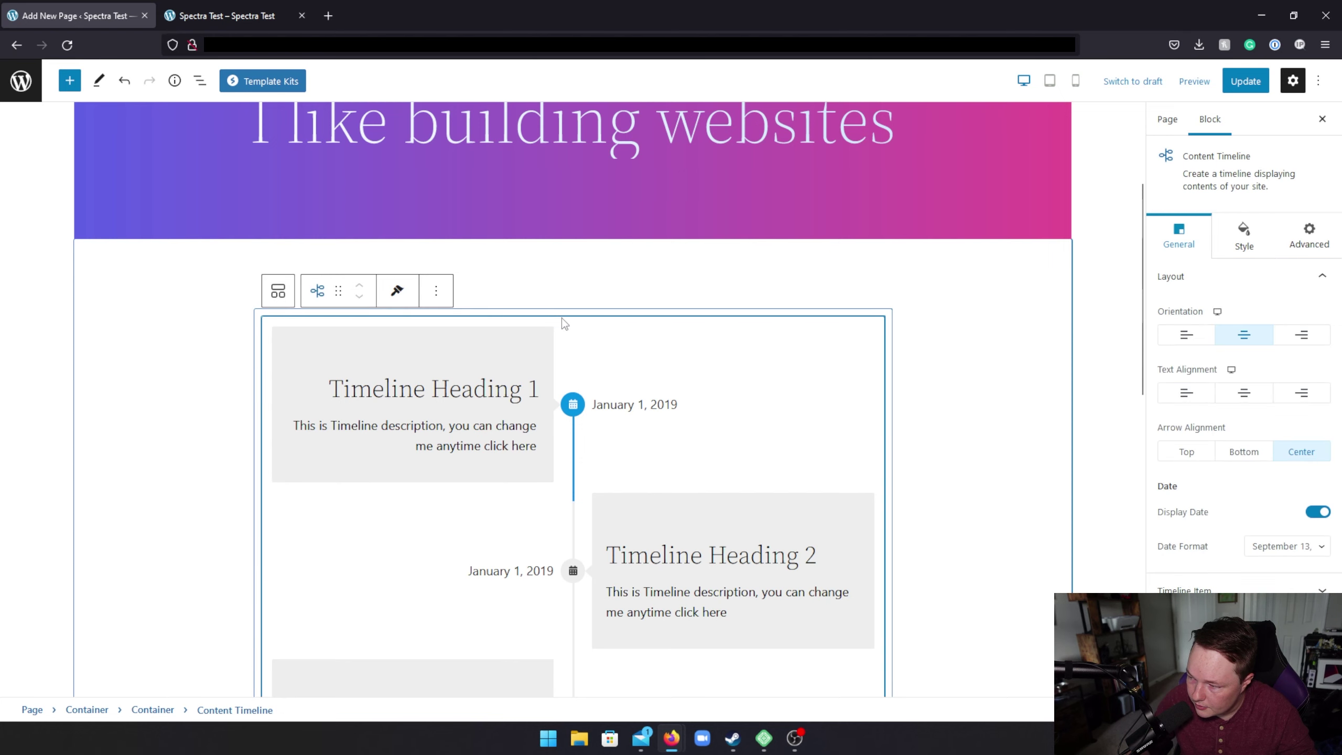
pyautogui.click(1185, 335)
pyautogui.scroll(-3, 938, 327)
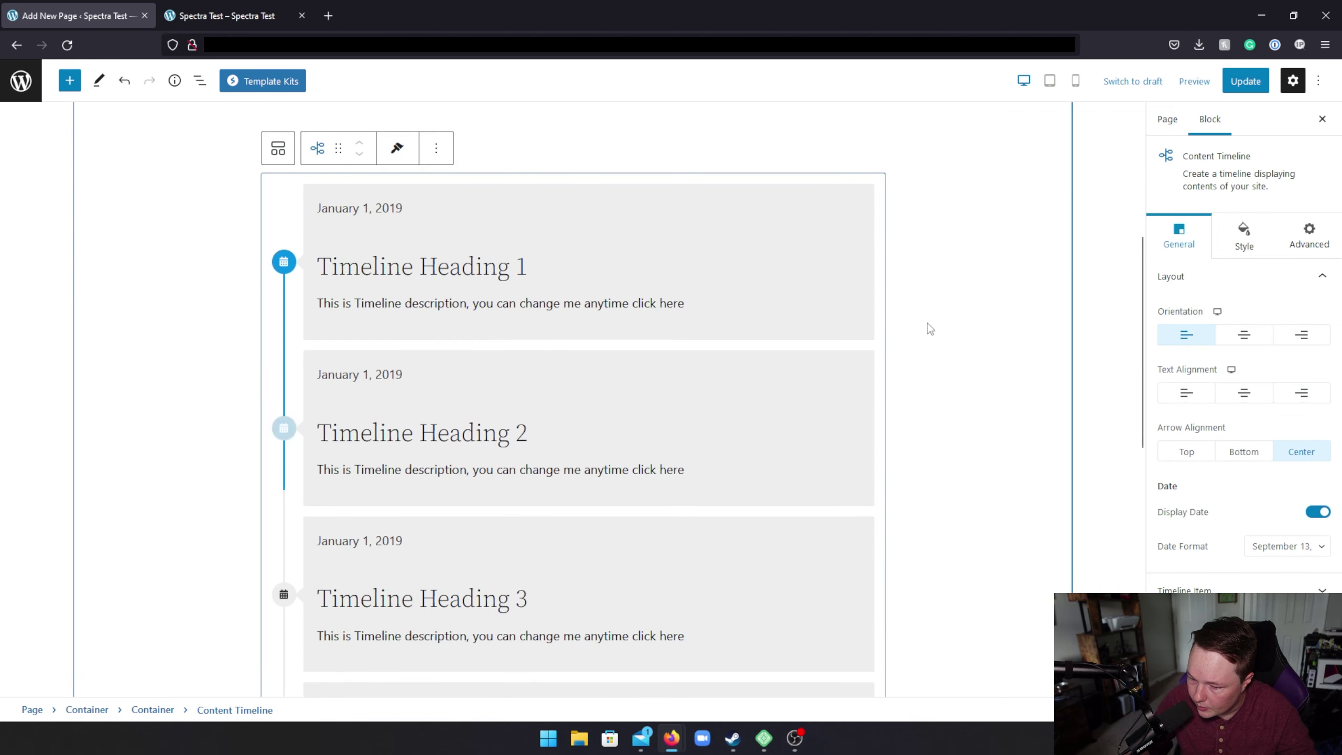
pyautogui.scroll(-5, 908, 321)
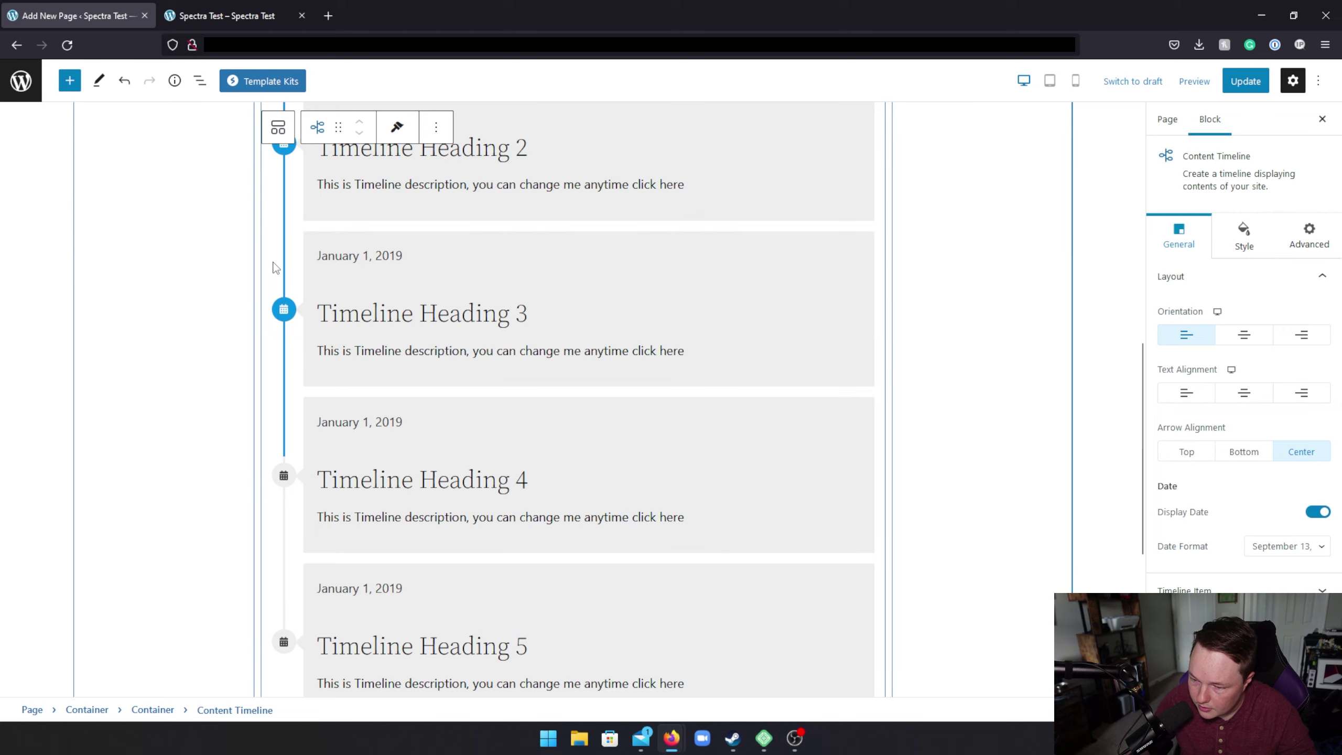
pyautogui.scroll(-6, 285, 307)
pyautogui.scroll(6, 290, 312)
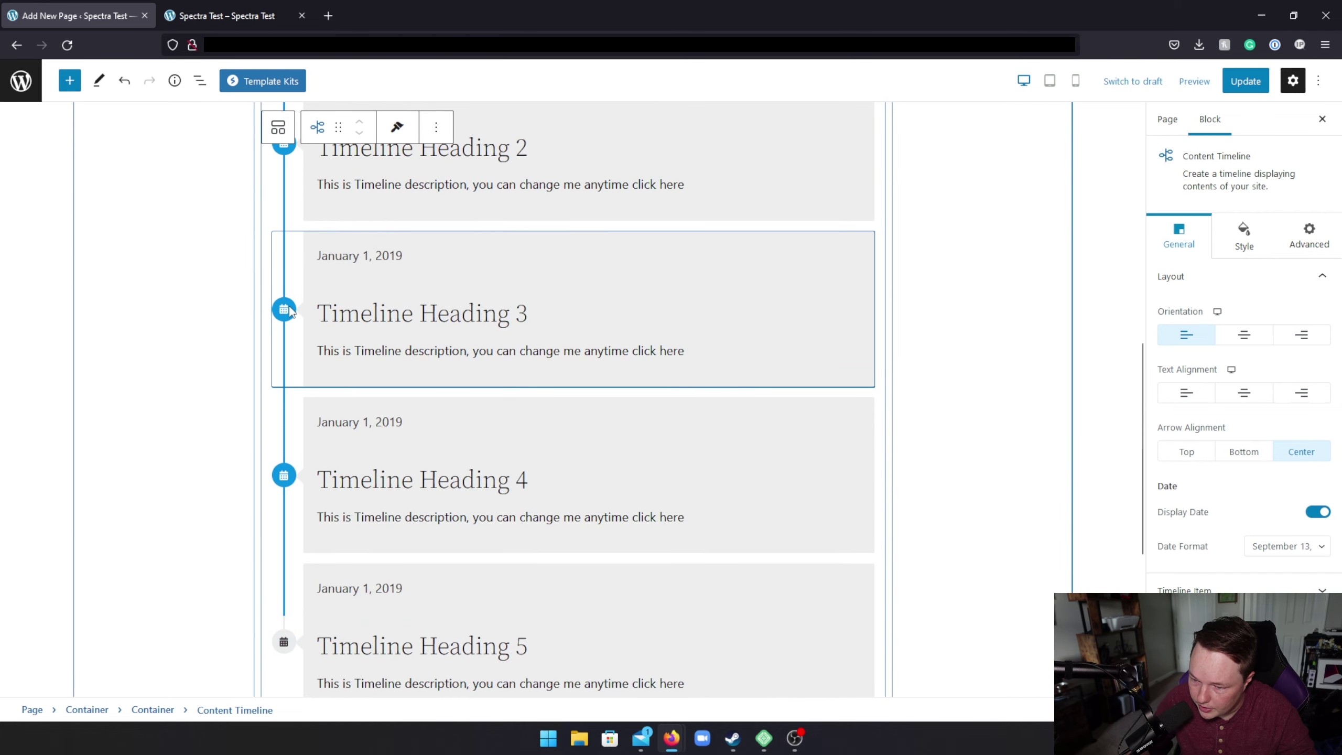
pyautogui.scroll(3, 291, 312)
# Step: Switch the timeline orientation to center, then to right
pyautogui.click(1250, 340)
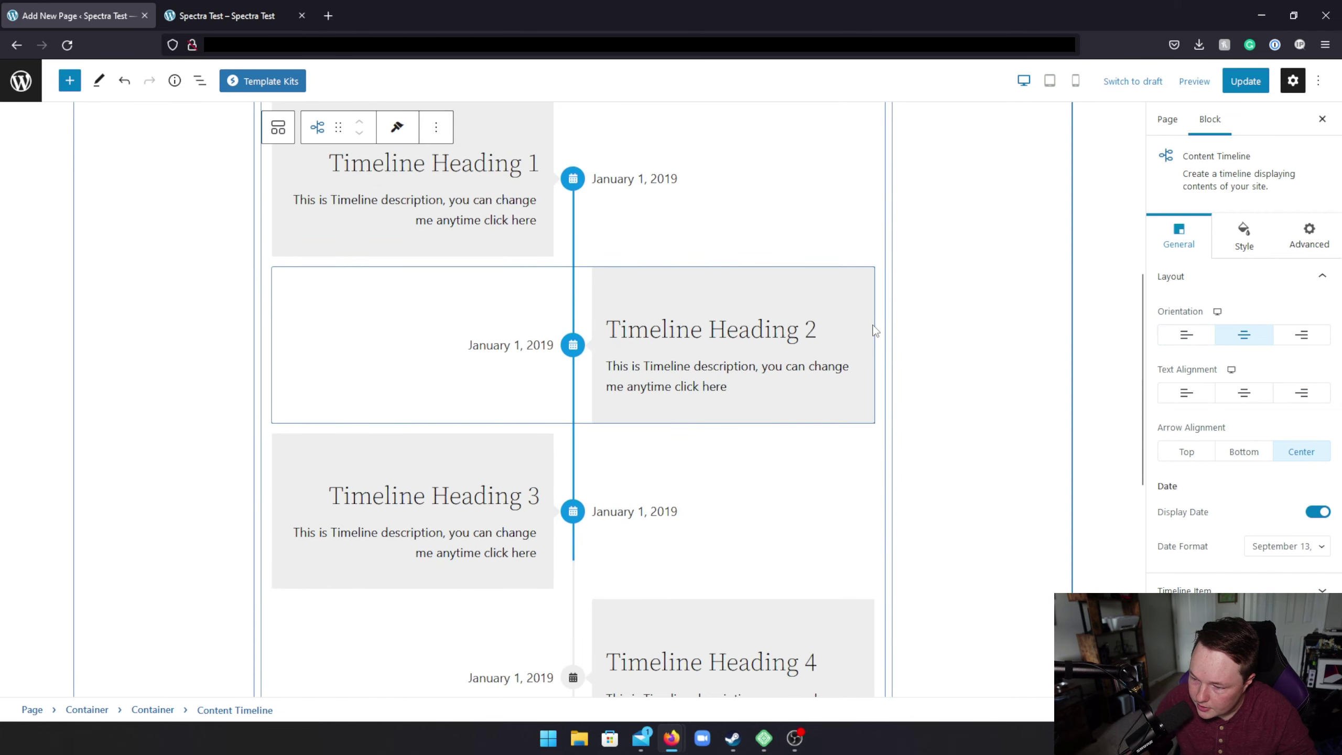
pyautogui.scroll(3, 877, 330)
pyautogui.click(1303, 336)
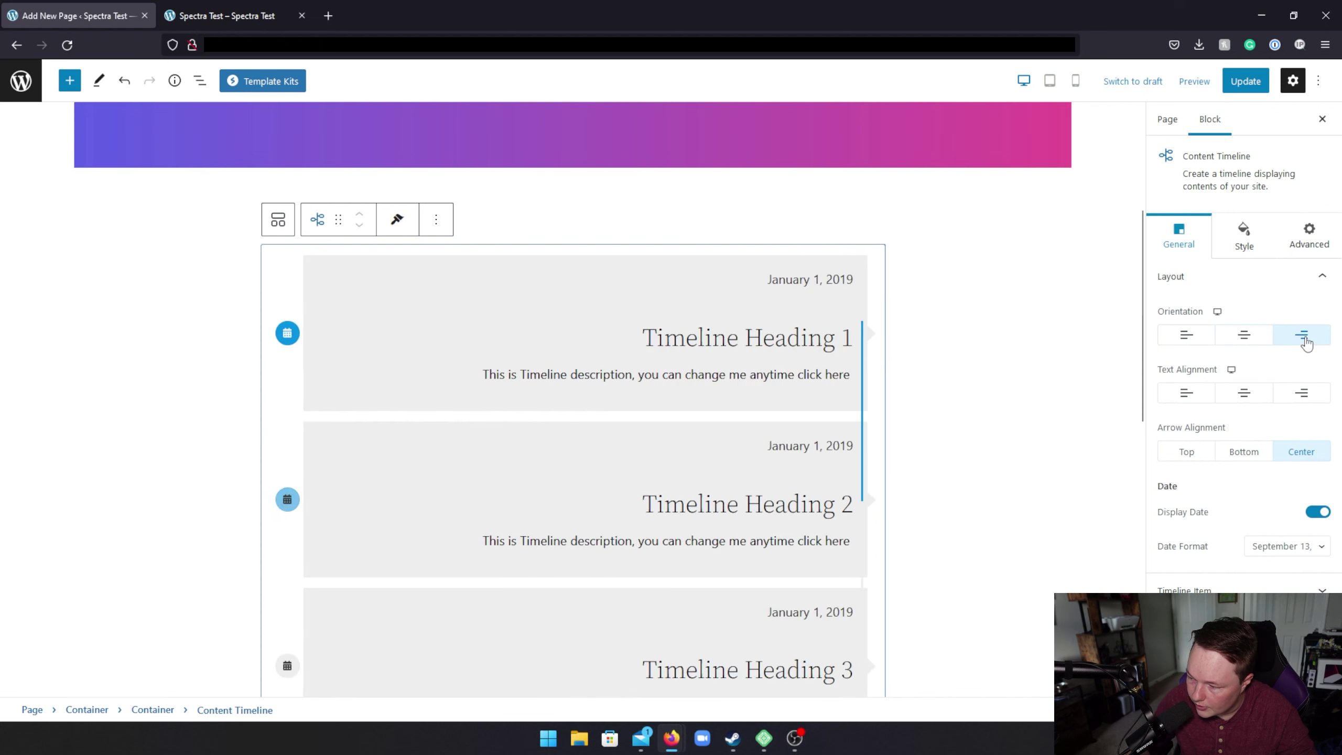
pyautogui.scroll(-5, 959, 323)
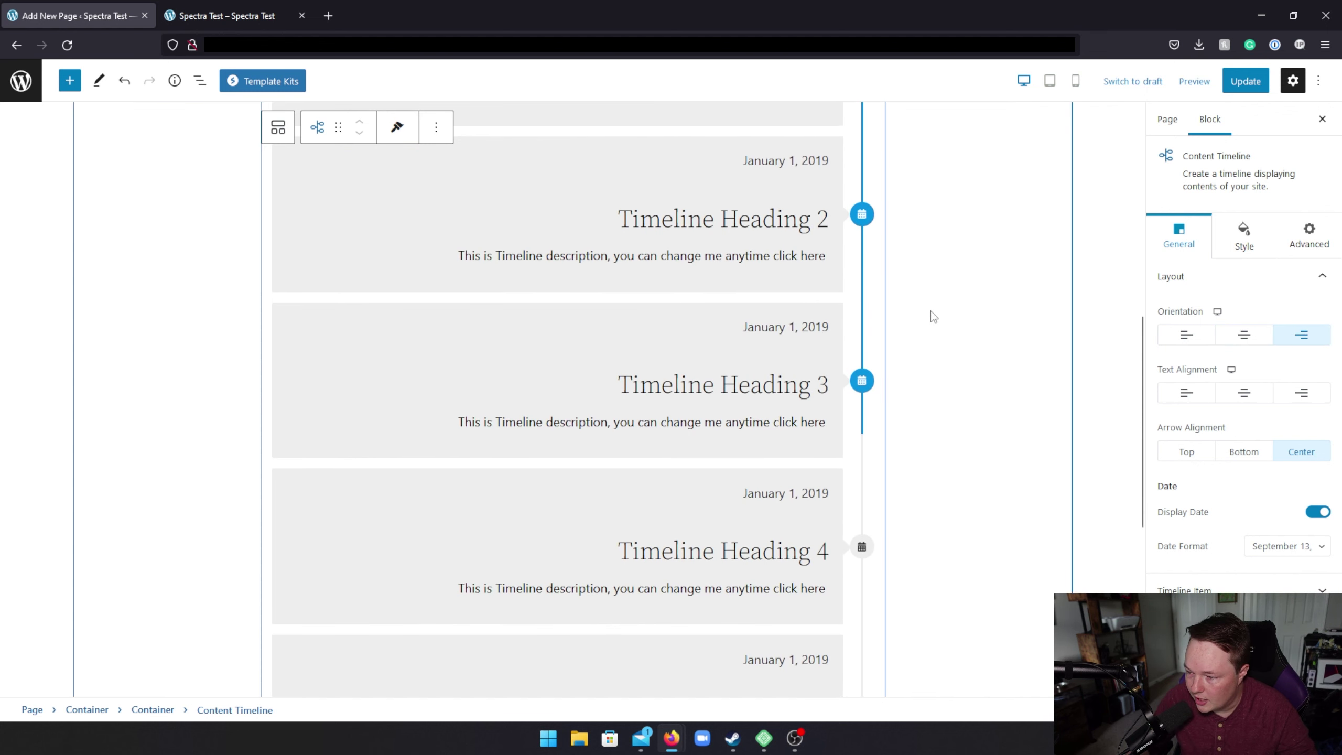
pyautogui.scroll(-3, 944, 316)
pyautogui.scroll(3, 915, 370)
pyautogui.scroll(-4, 895, 445)
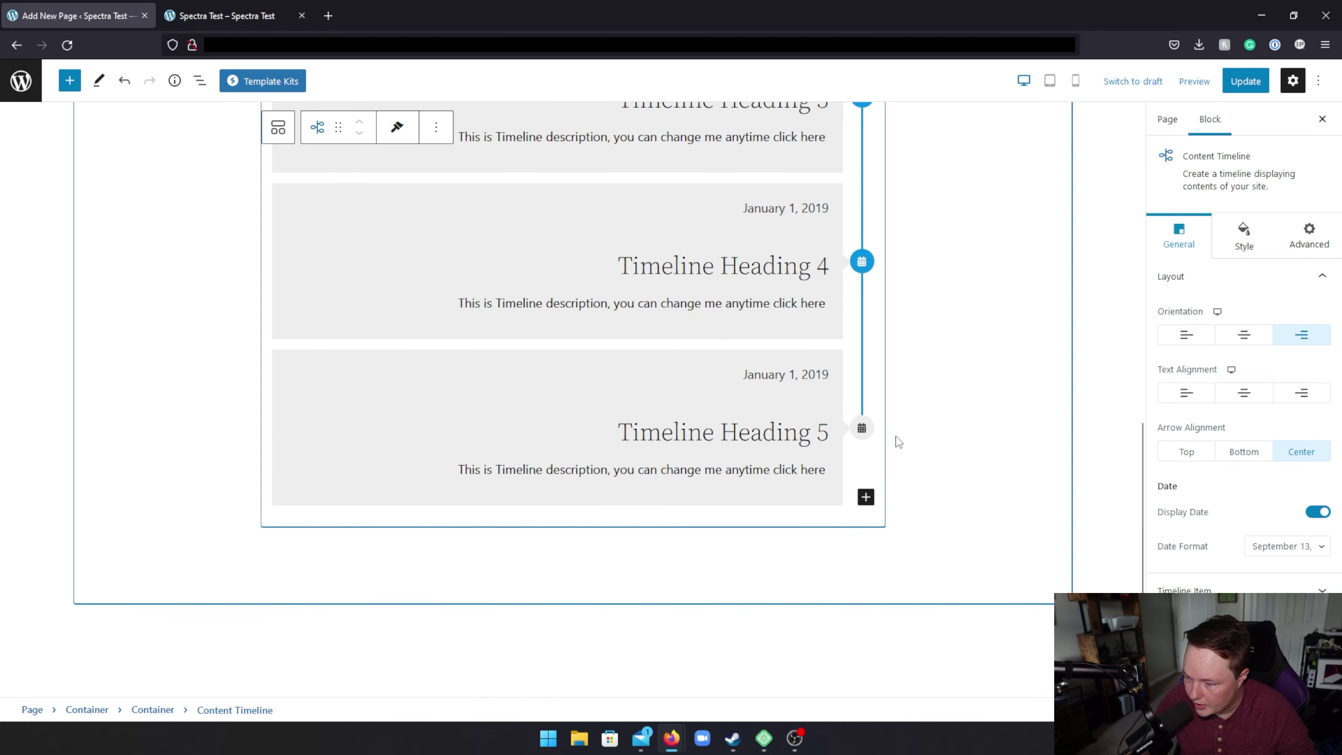
pyautogui.scroll(-1, 897, 440)
pyautogui.scroll(6, 938, 438)
# Step: Hide and re-show the timeline item dates, then check the available date formats
pyautogui.click(1318, 513)
pyautogui.click(1317, 514)
pyautogui.click(1284, 552)
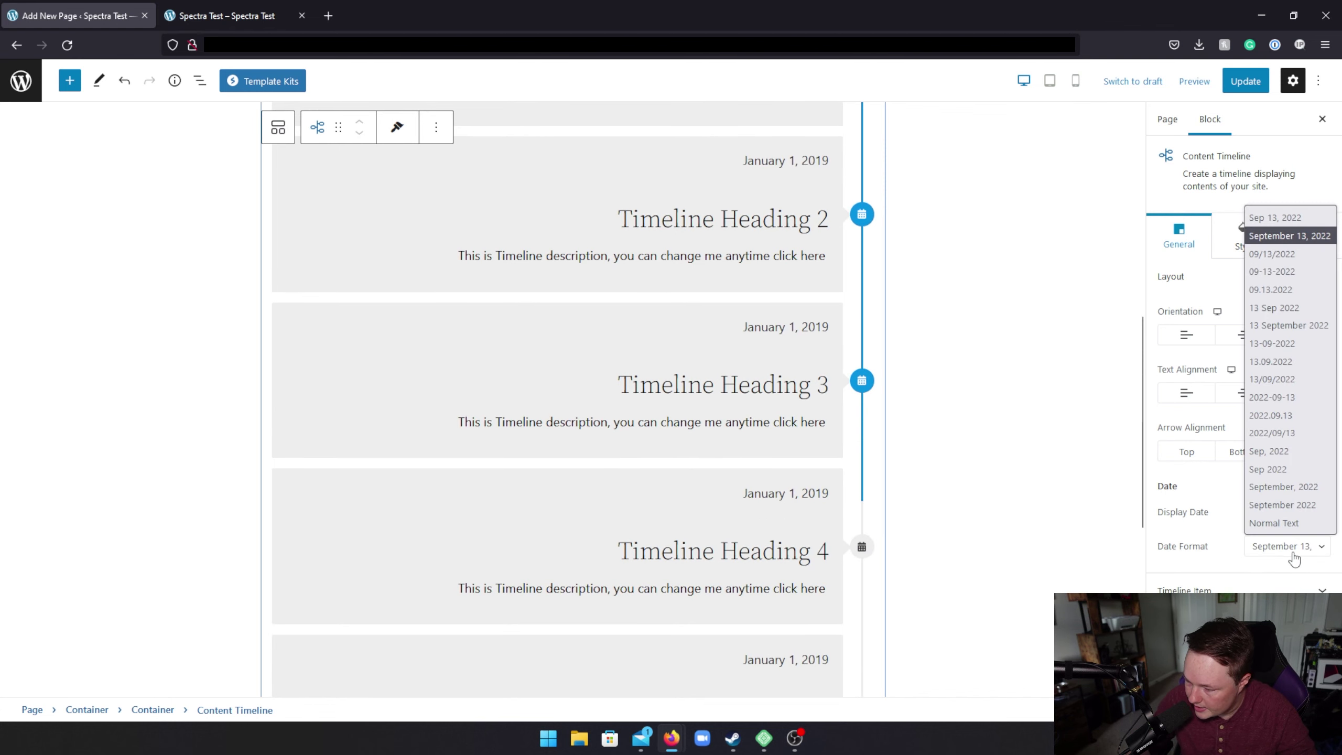
# Step: Try H2, H4 and H6 for the timeline headings, settling on H5
pyautogui.click(1222, 587)
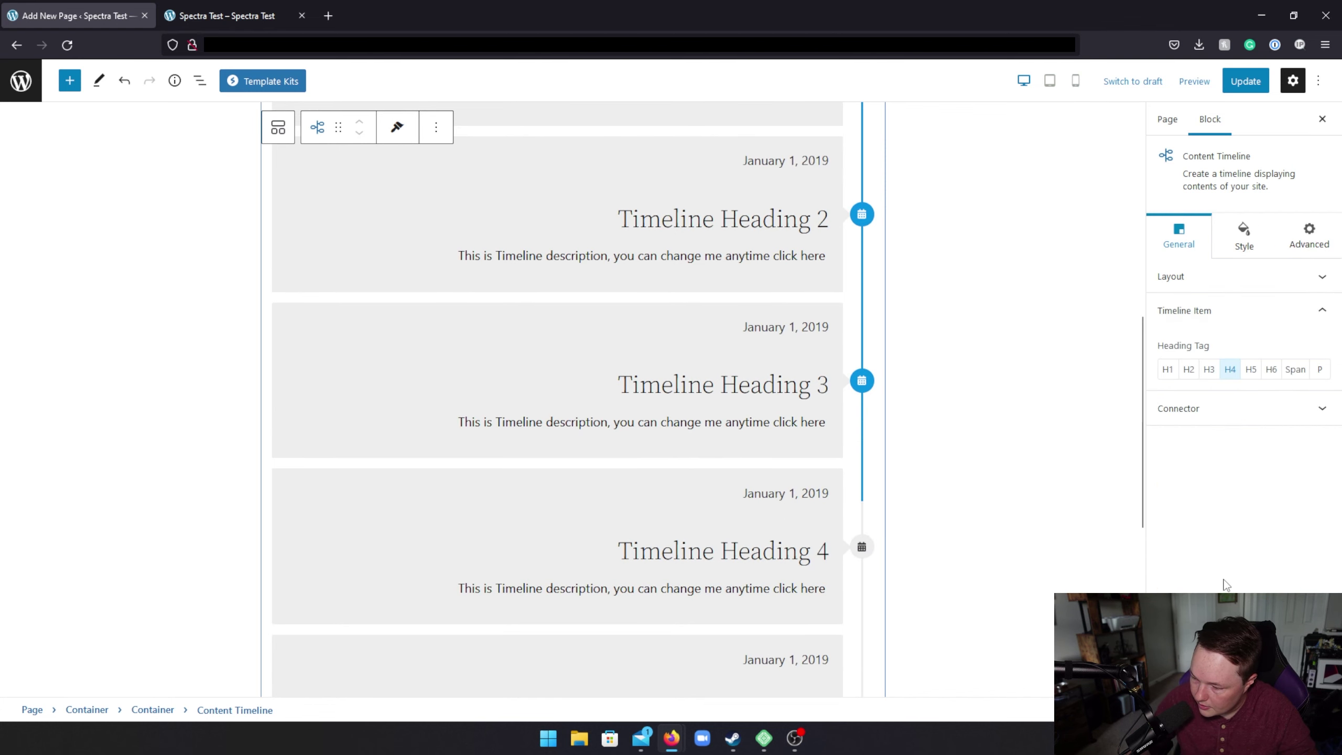
pyautogui.click(1191, 372)
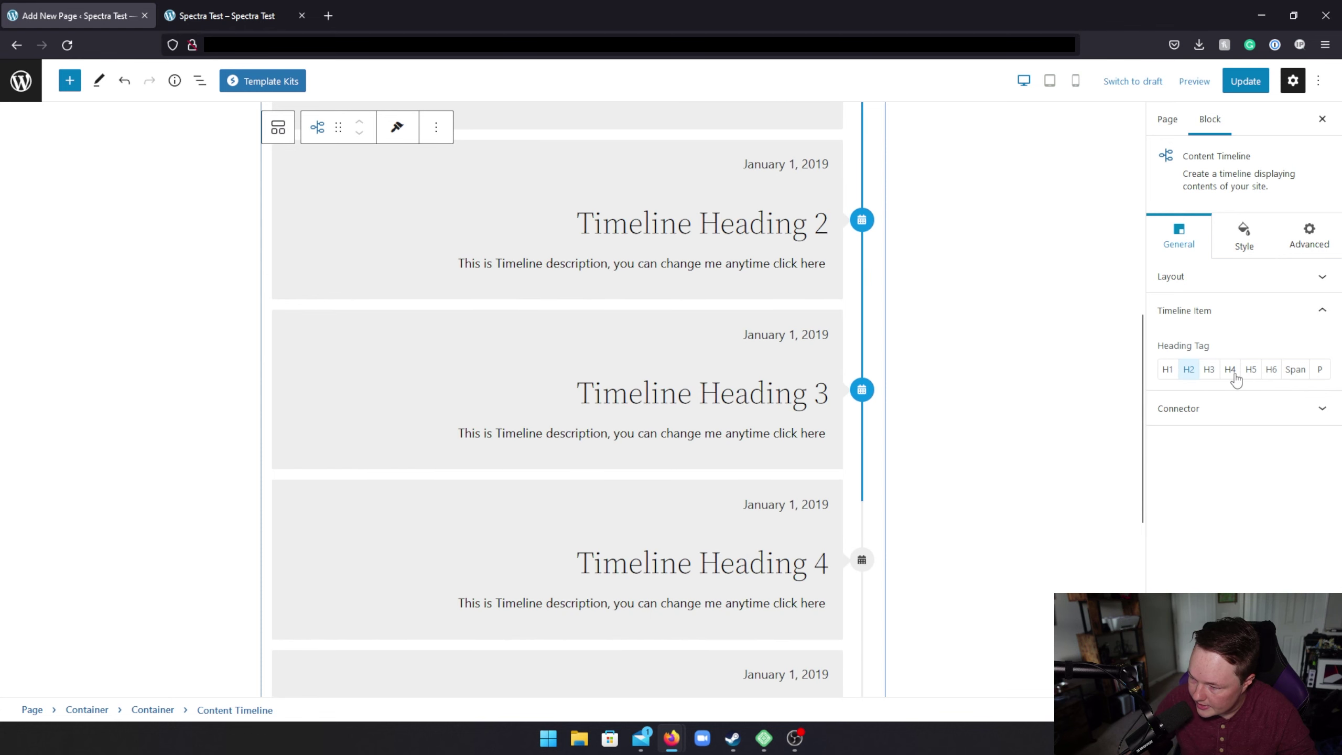
pyautogui.click(1232, 371)
pyautogui.click(1271, 370)
pyautogui.click(1252, 369)
# Step: Open the timeline connector settings and browse the connector icon list without changing it
pyautogui.click(1216, 408)
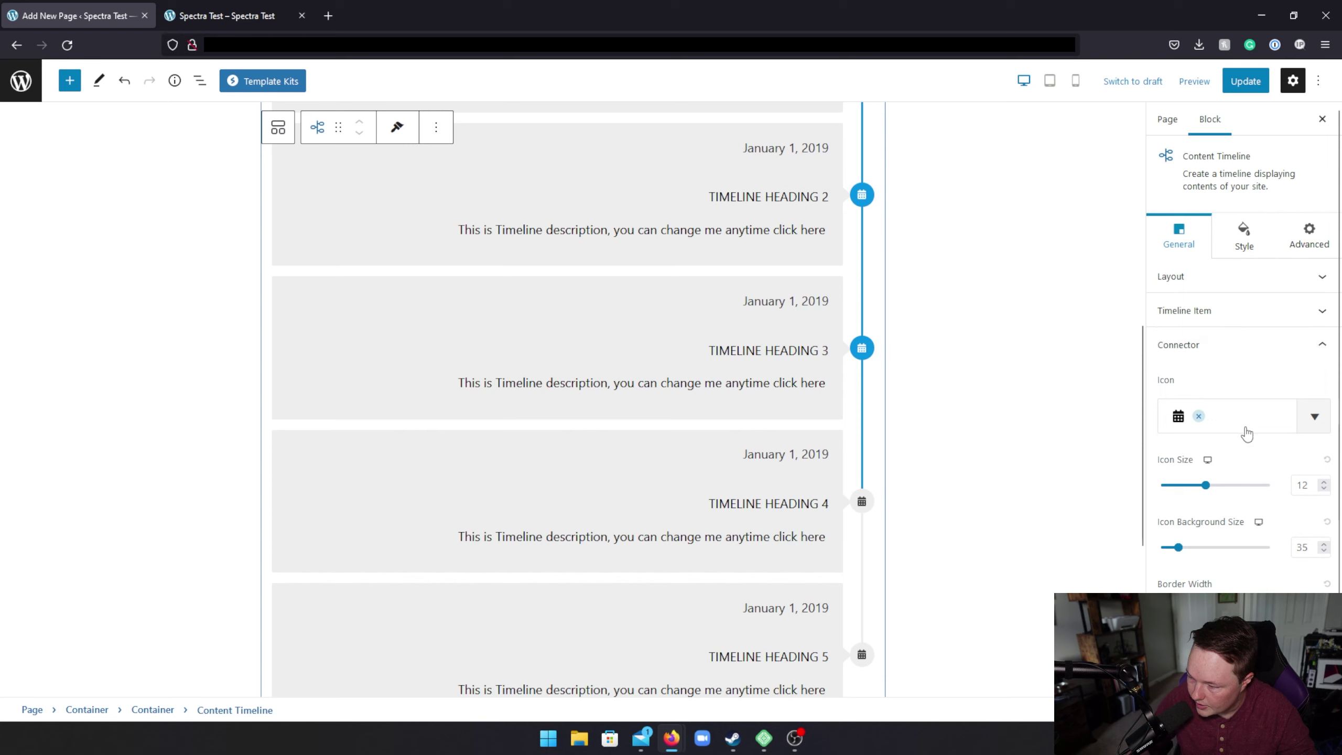
pyautogui.click(1315, 418)
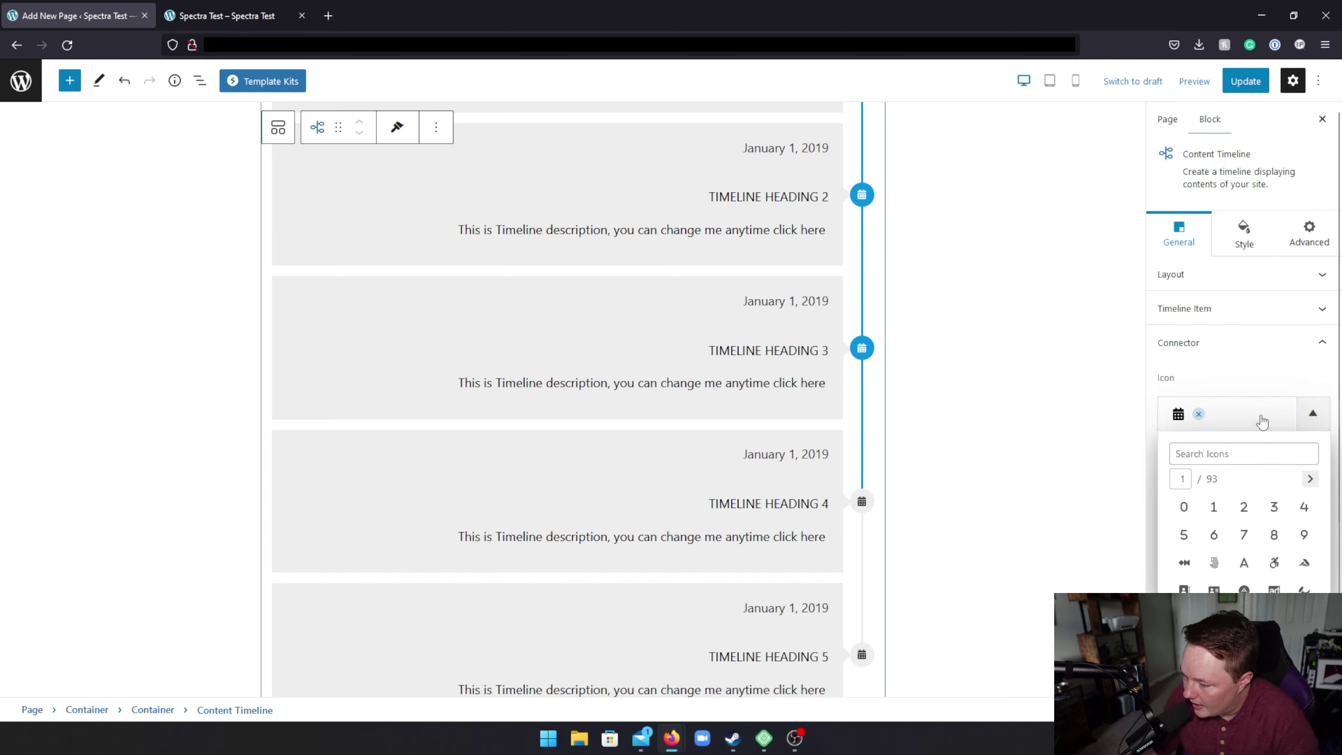
pyautogui.click(1315, 415)
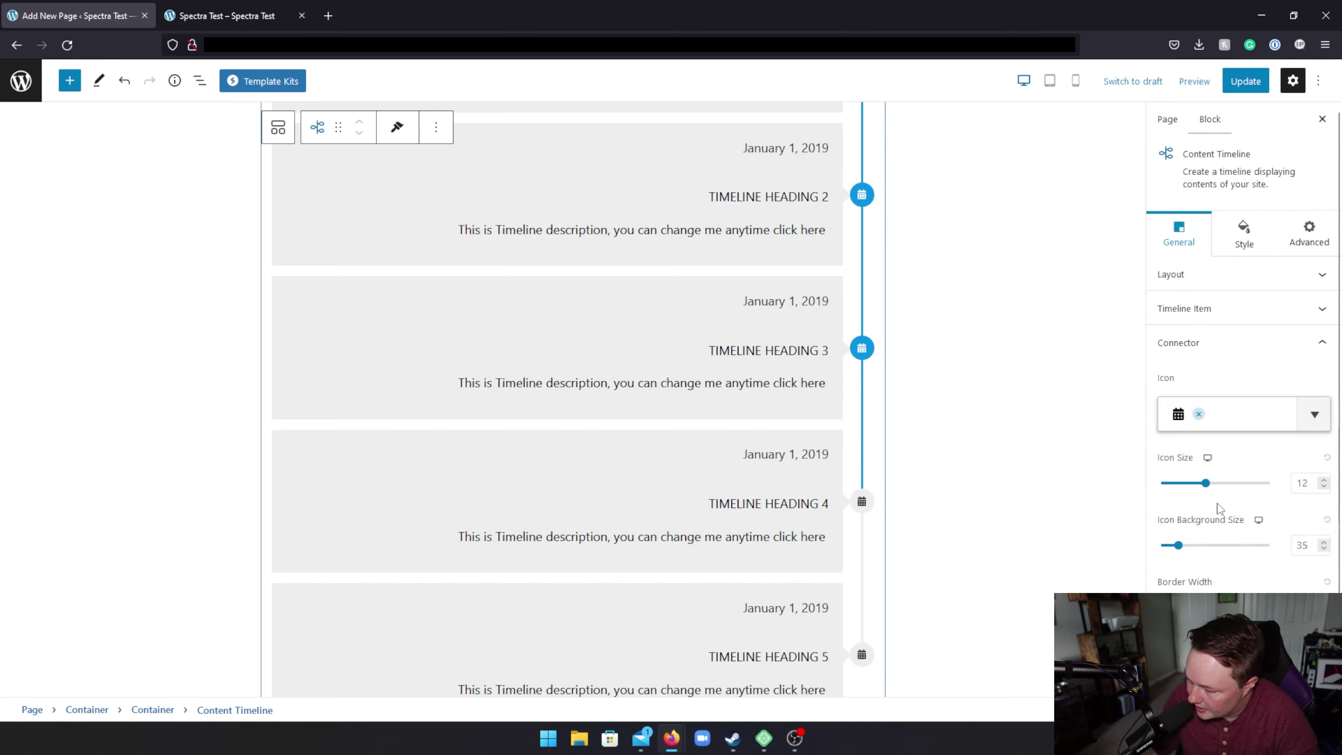
# Step: Remove the Content Timeline block from its container
pyautogui.scroll(-1, 793, 494)
pyautogui.scroll(5, 793, 495)
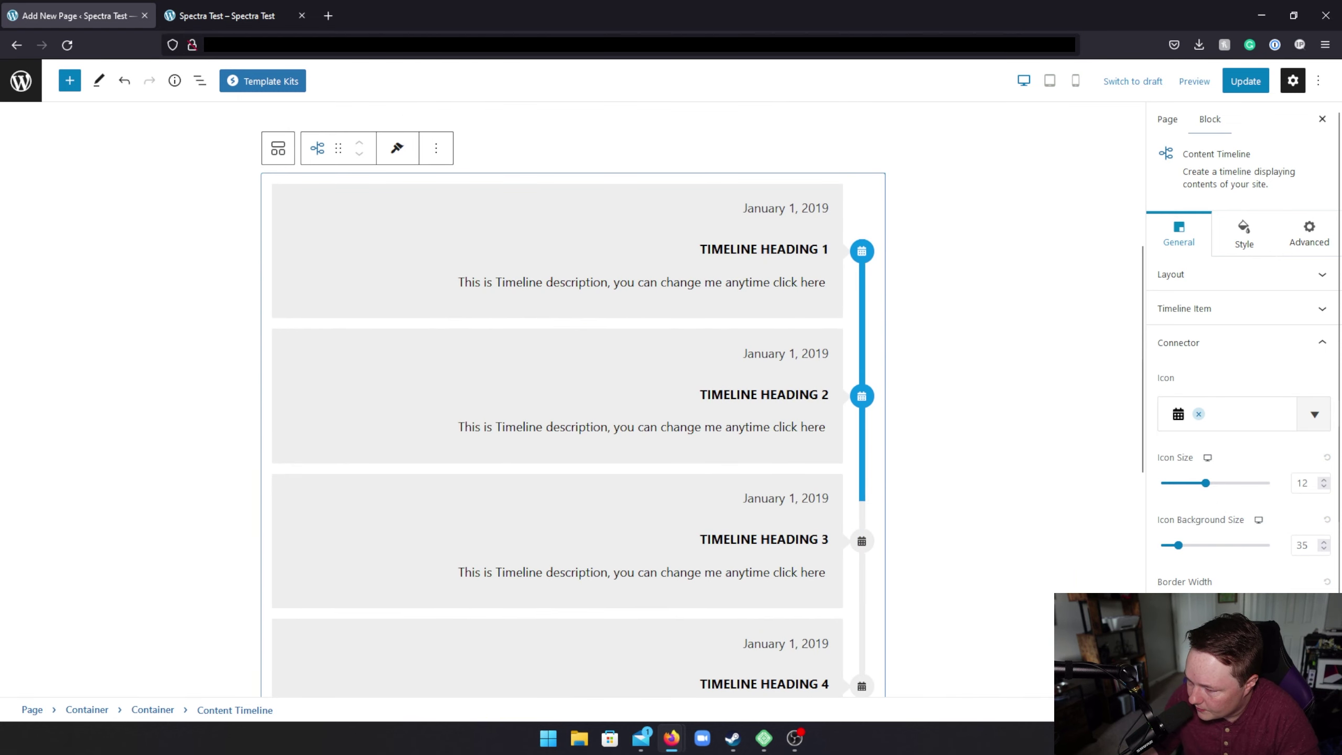
pyautogui.scroll(2, 392, 303)
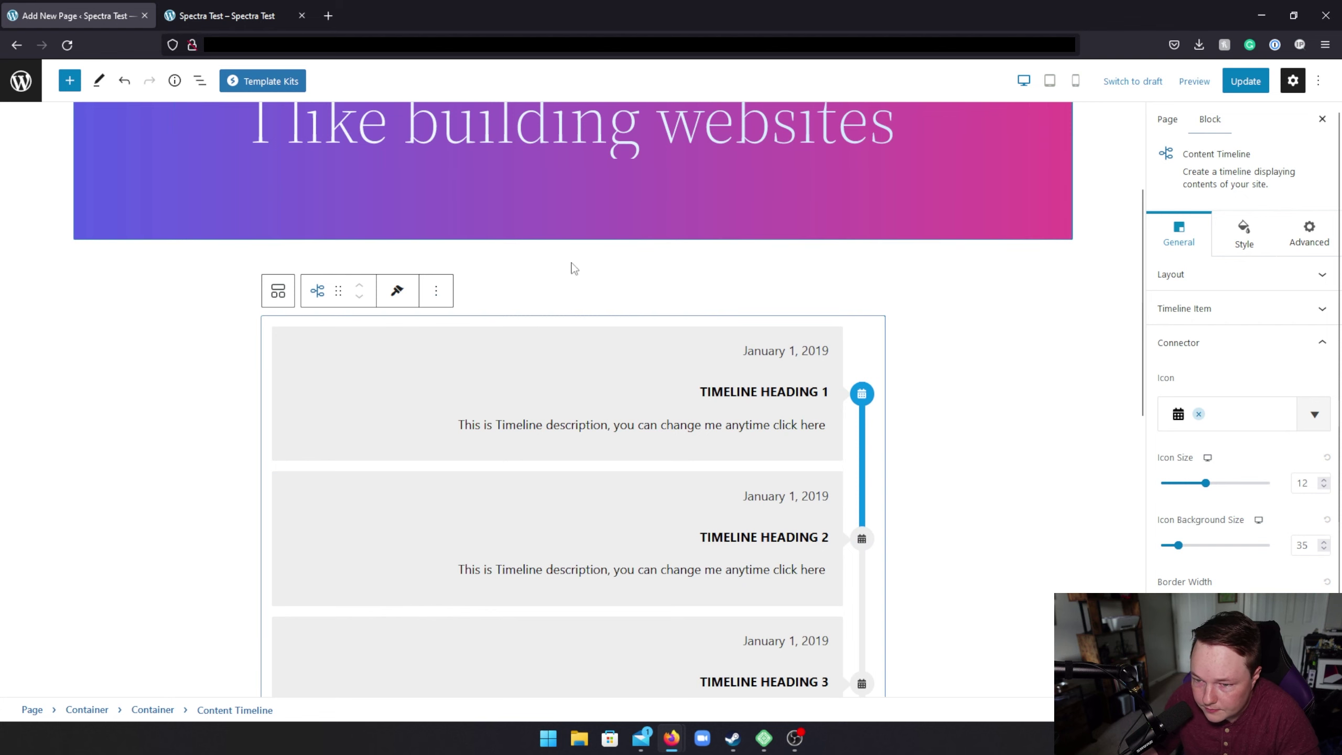
pyautogui.scroll(1, 638, 276)
pyautogui.click(665, 380)
pyautogui.click(671, 392)
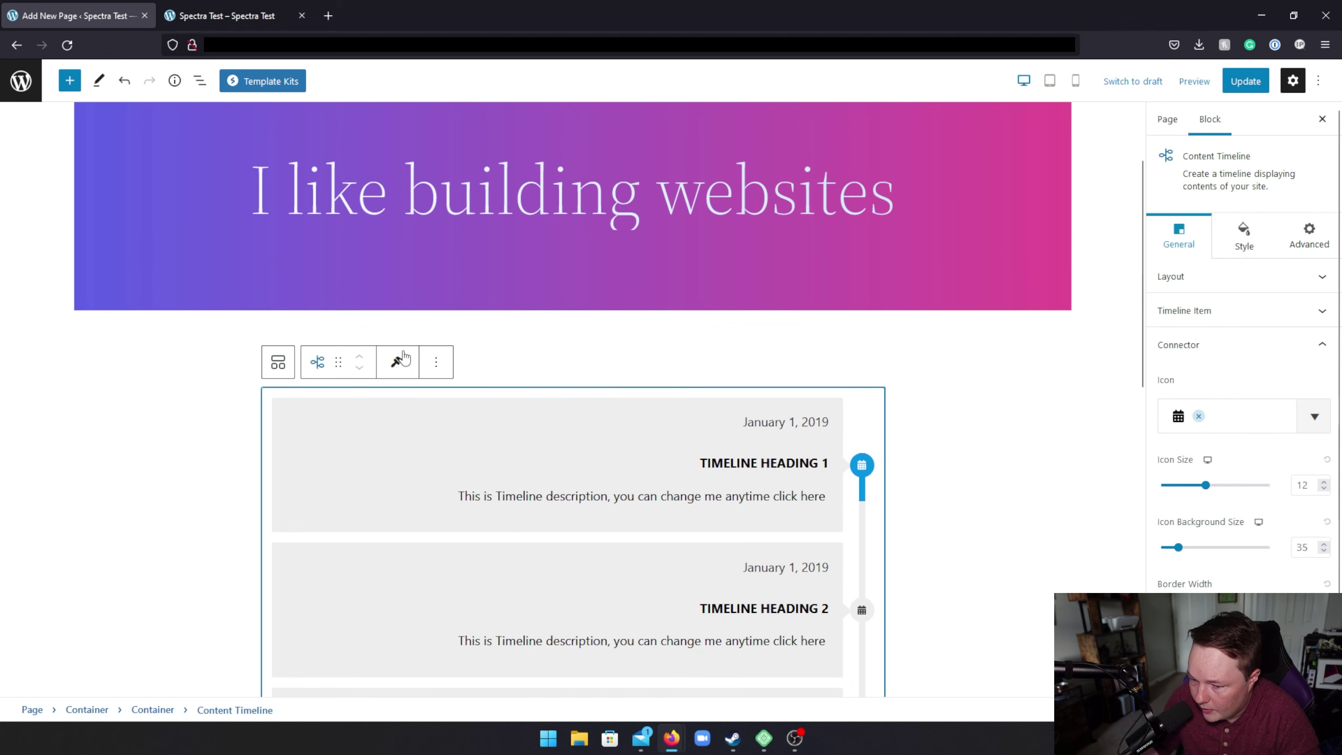
pyautogui.click(436, 362)
pyautogui.click(497, 703)
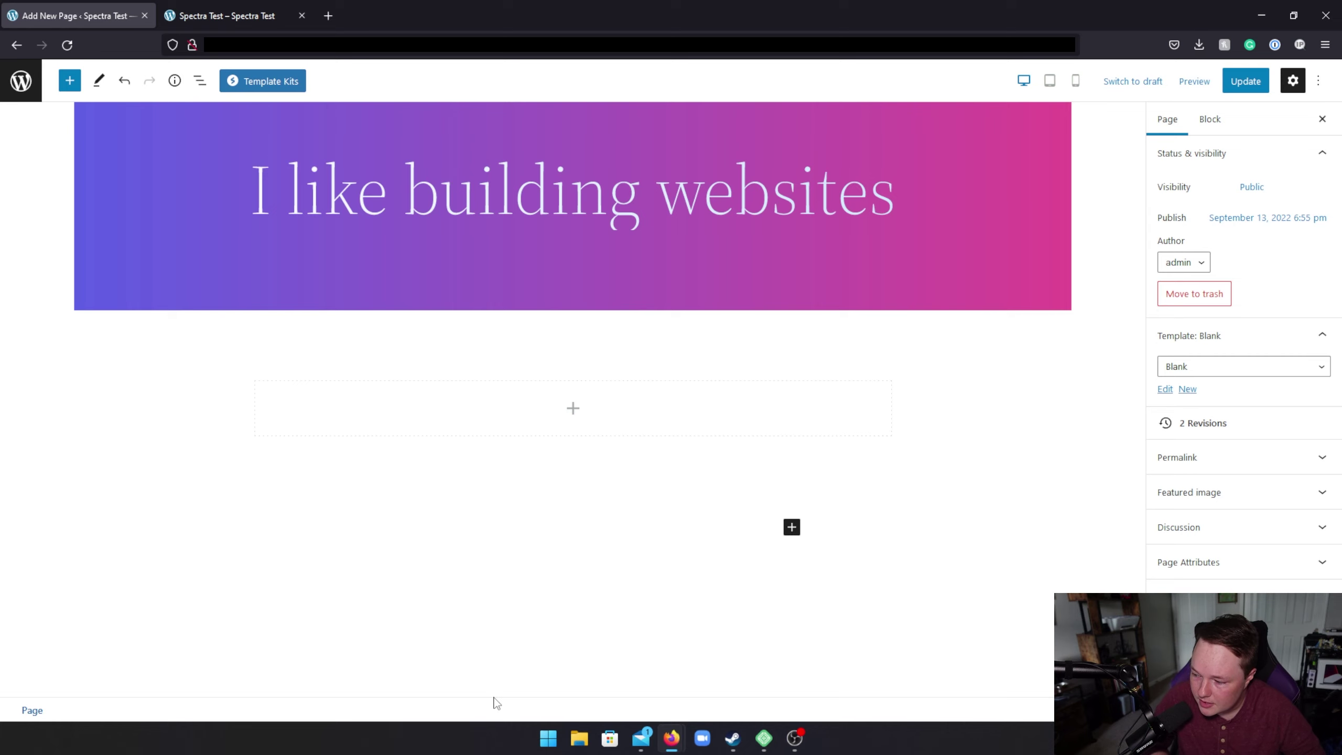
# Step: Select the empty Container block below the gradient banner to show its settings
pyautogui.click(1030, 324)
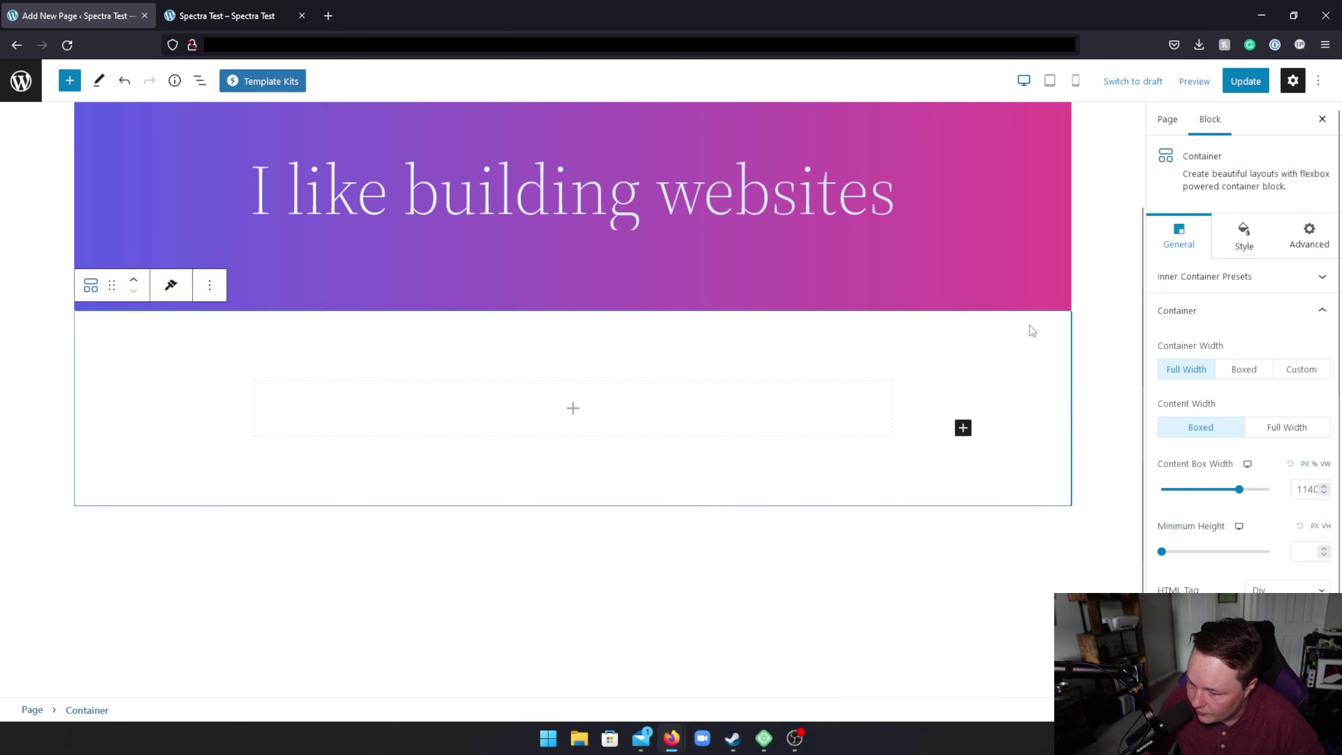
pyautogui.scroll(-1, 1204, 479)
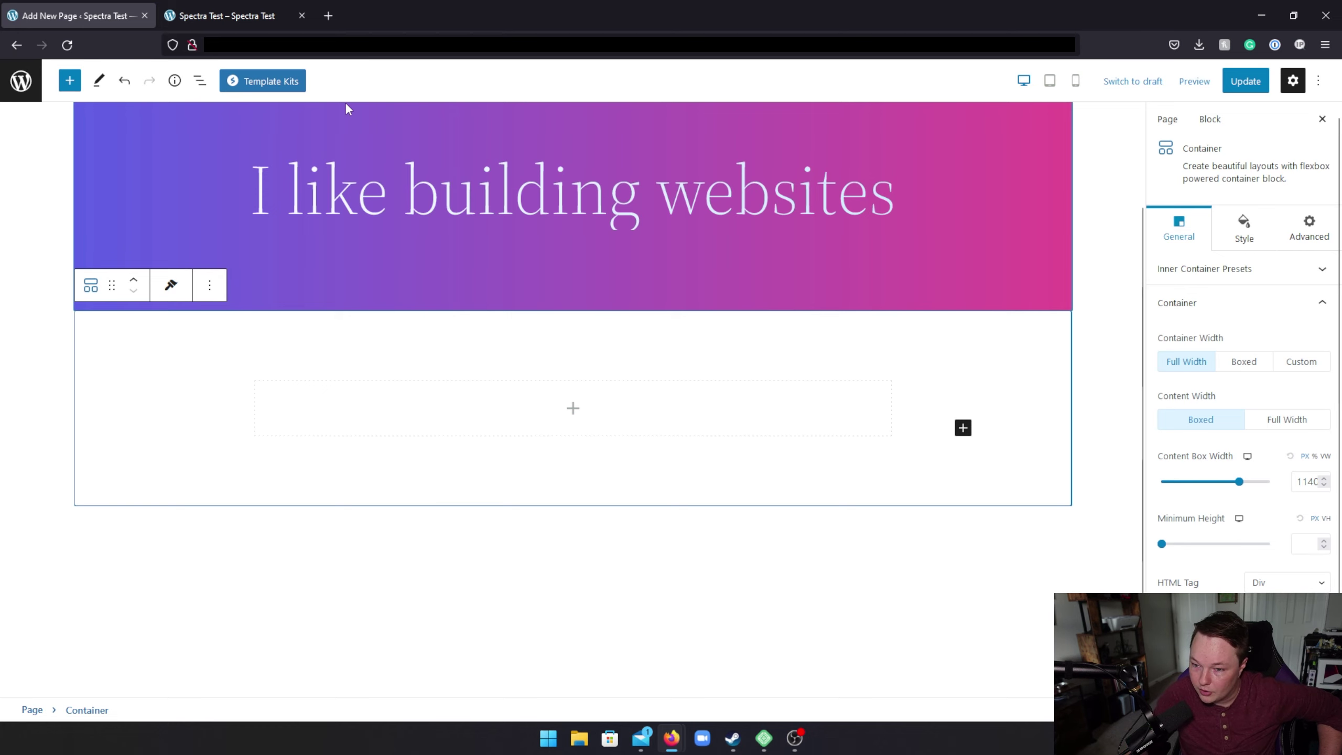
# Step: Browse the Template Kits library down to the Coffee House kit and open it
pyautogui.click(280, 84)
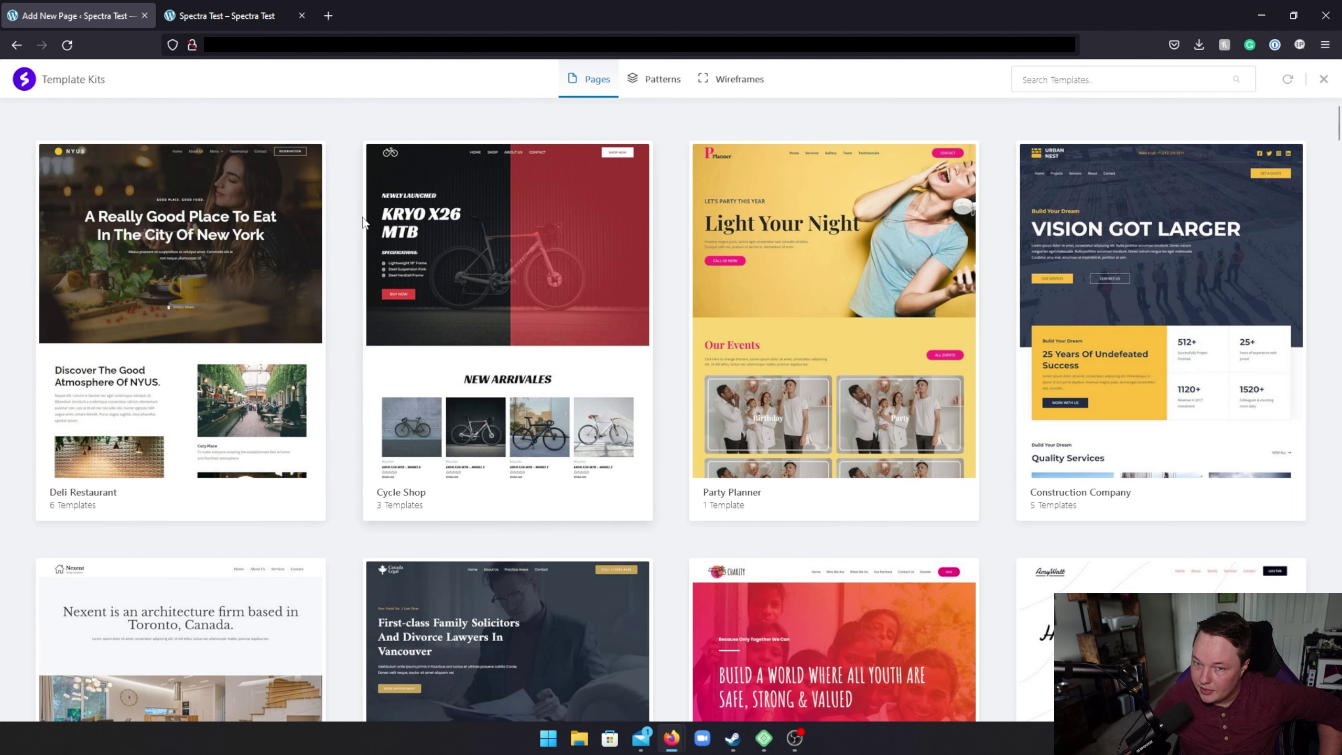
pyautogui.scroll(-3, 372, 223)
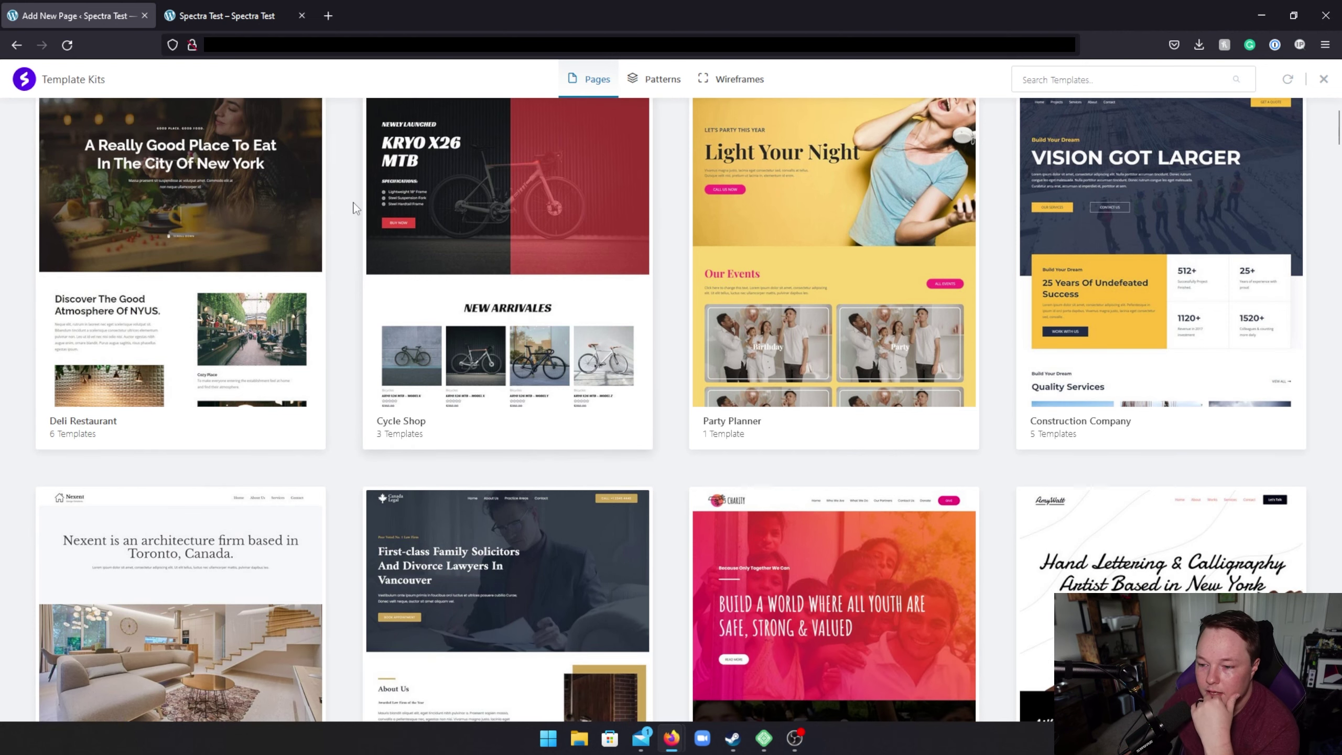
pyautogui.scroll(-3, 370, 222)
pyautogui.scroll(-4, 364, 223)
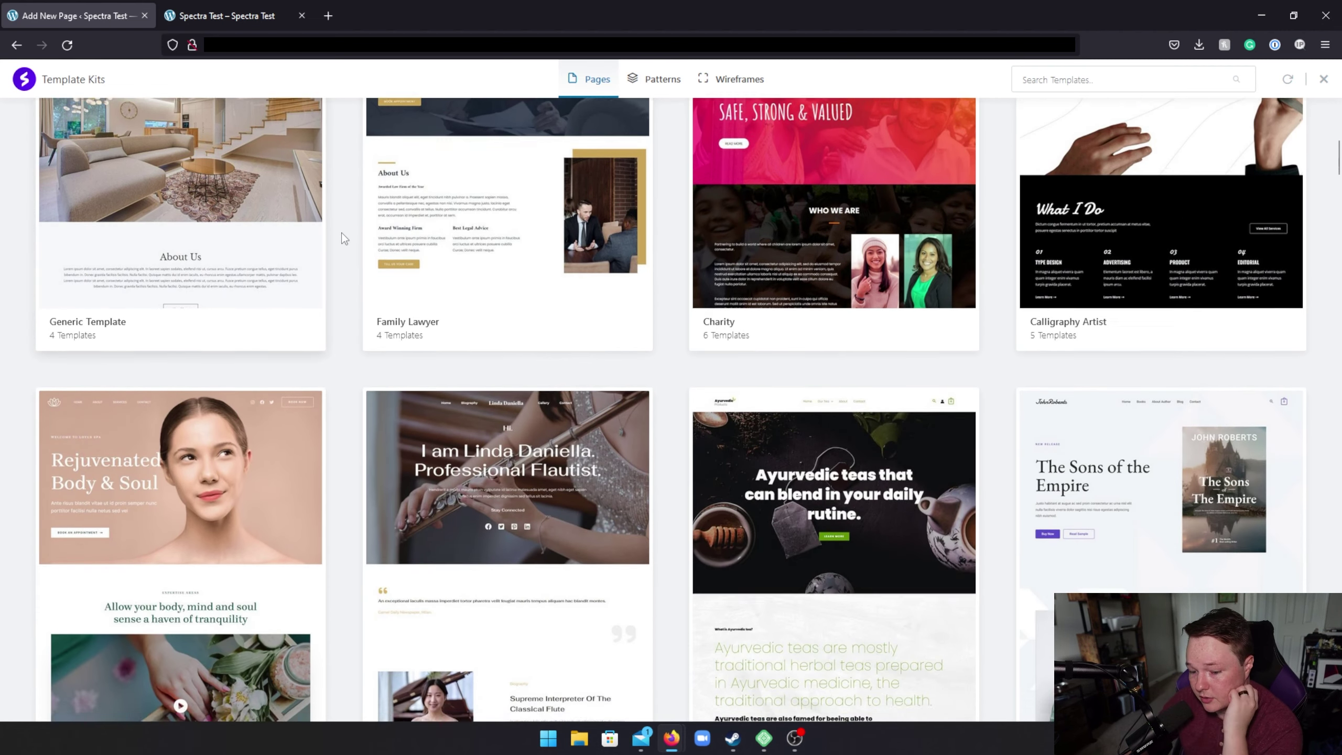
pyautogui.scroll(-6, 349, 238)
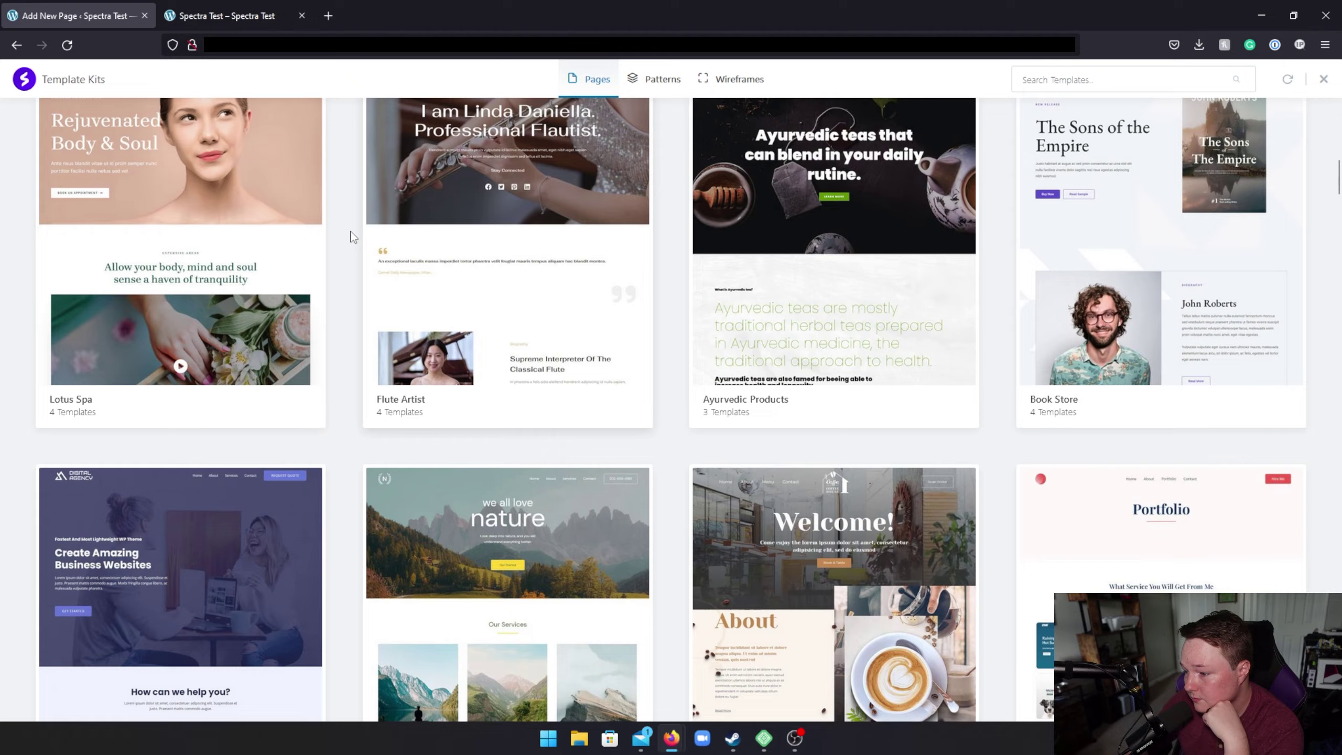
pyautogui.scroll(-2, 353, 237)
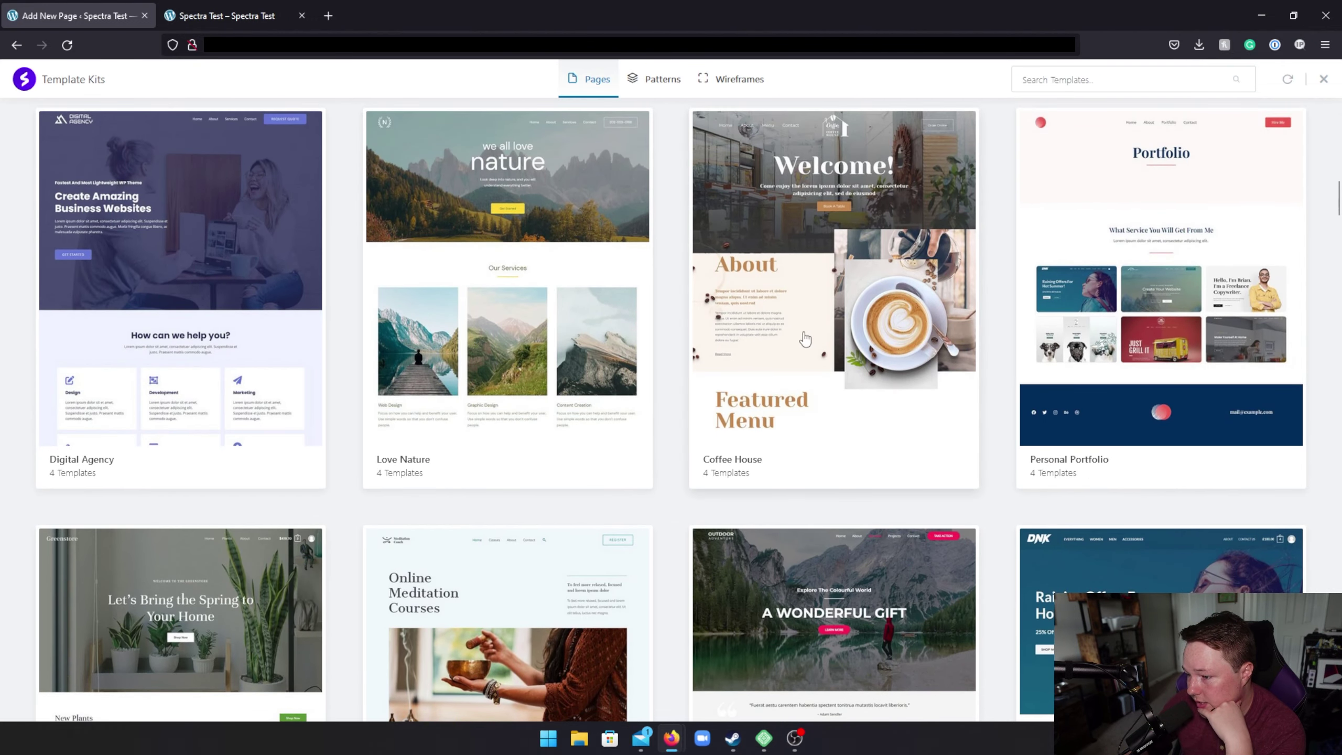
pyautogui.click(805, 338)
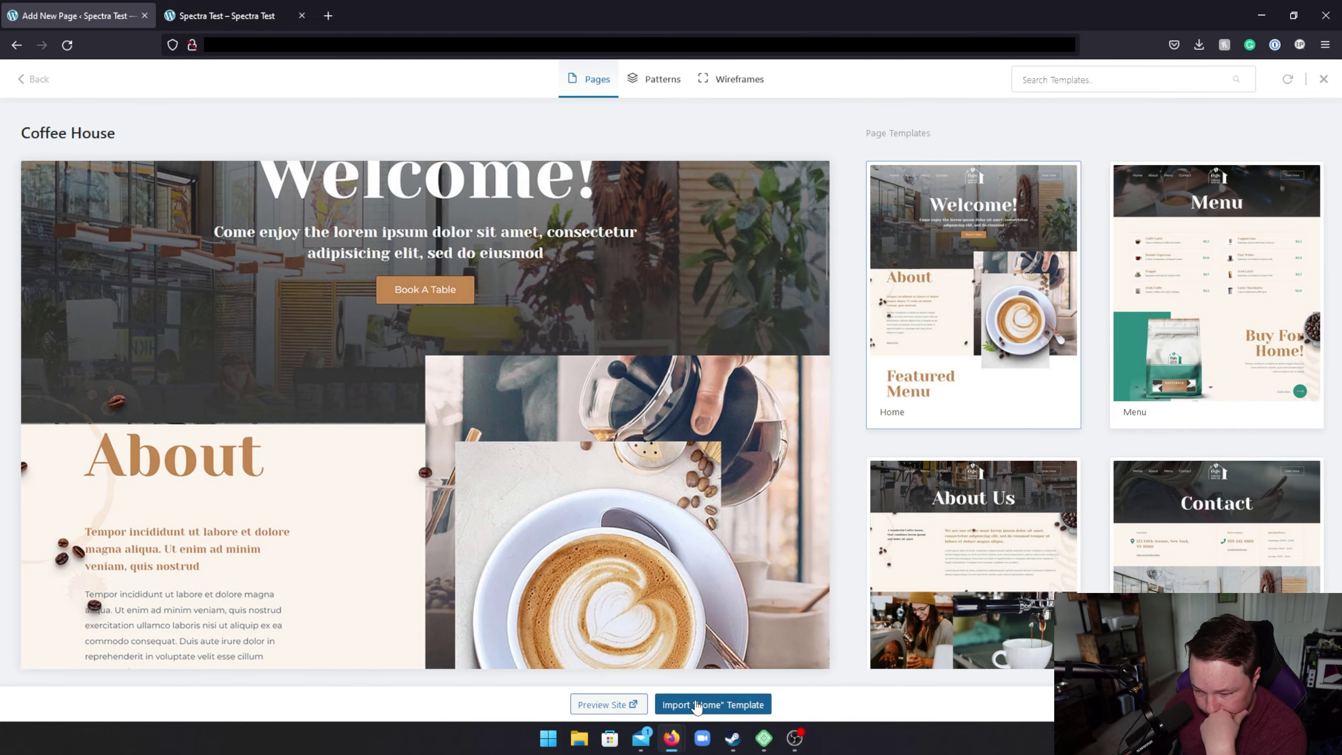
# Step: Import the Coffee House 'Home' template and scroll down to its Welcome hero
pyautogui.click(697, 707)
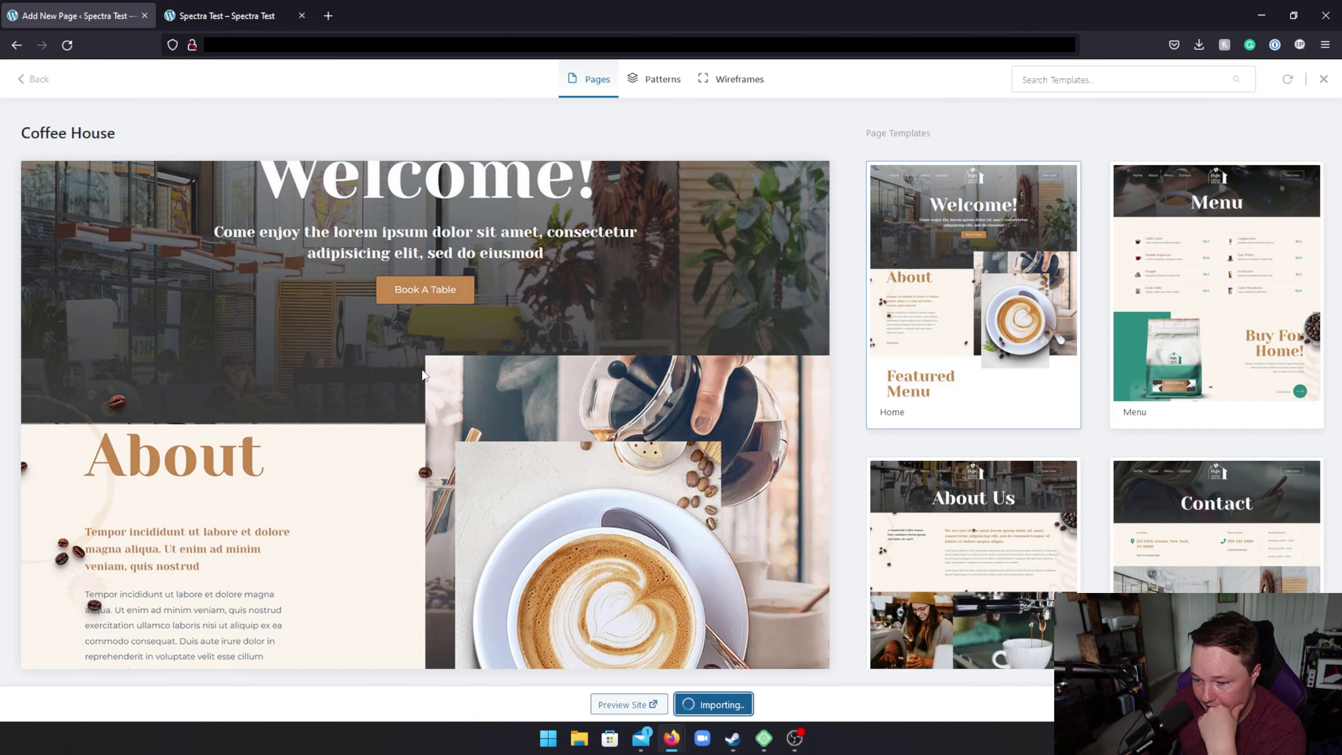
pyautogui.scroll(-4, 431, 329)
pyautogui.scroll(-3, 661, 477)
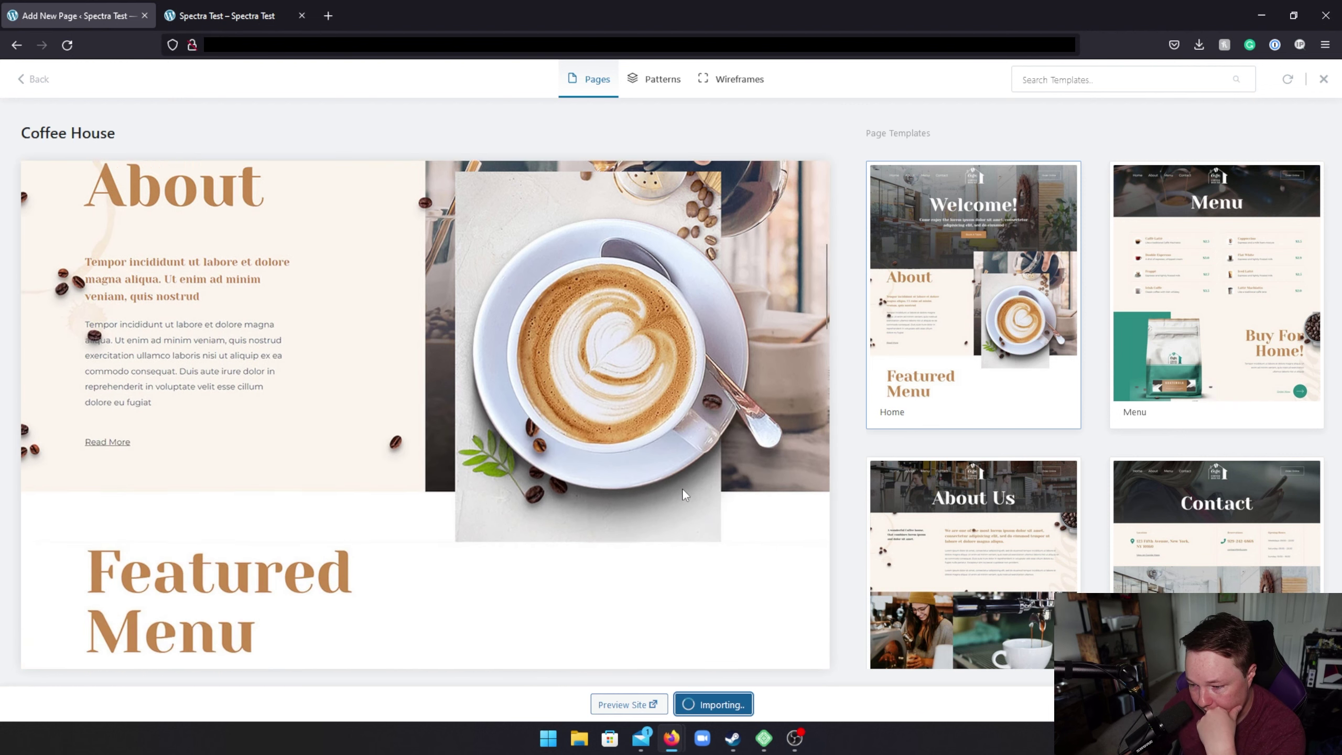
pyautogui.scroll(-7, 333, 386)
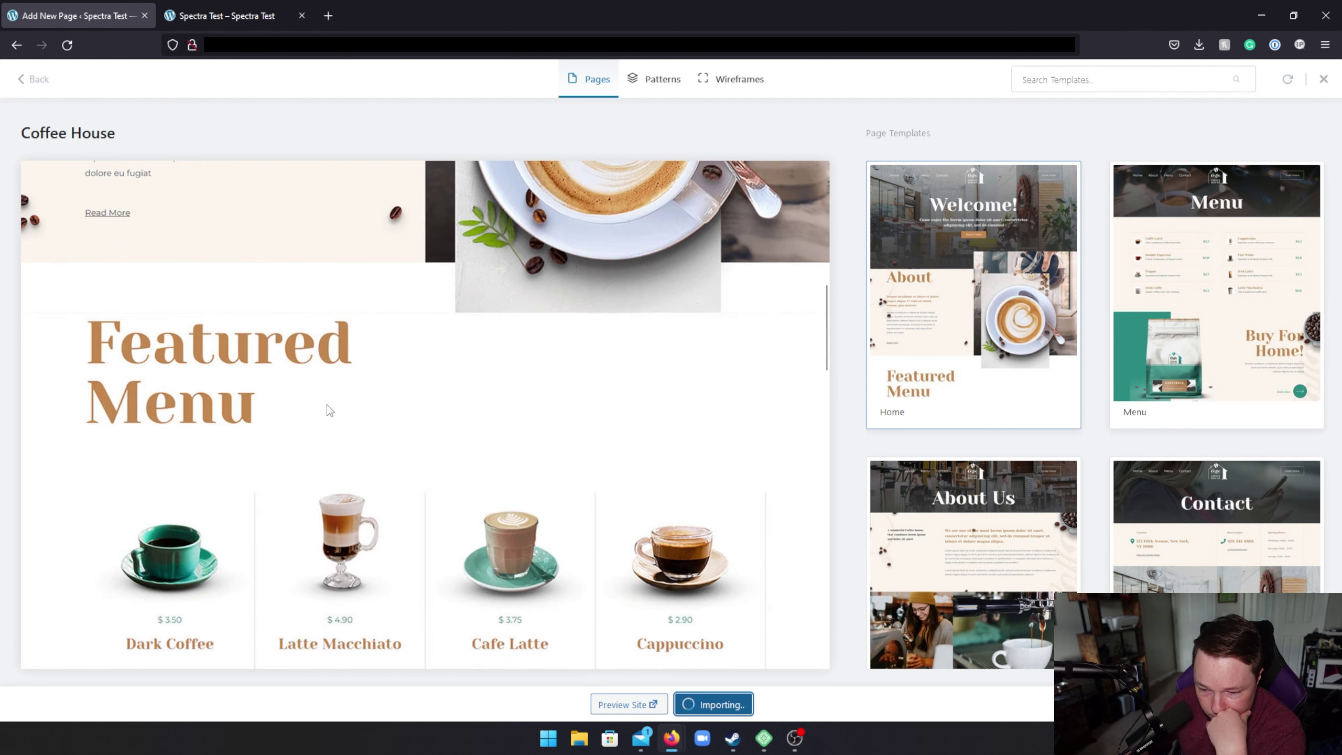
pyautogui.scroll(-3, 661, 428)
pyautogui.scroll(-7, 698, 432)
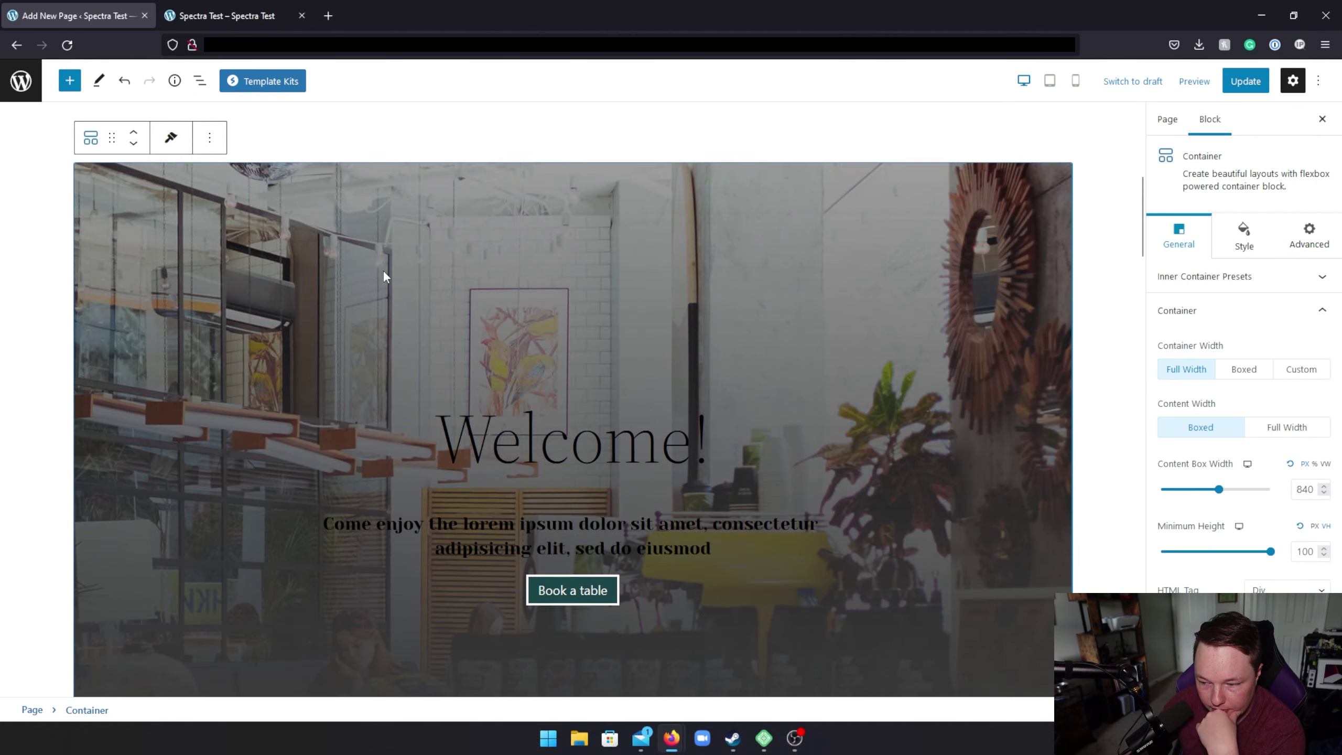
# Step: Remove the gradient banner container and the empty container below it
pyautogui.scroll(4, 650, 185)
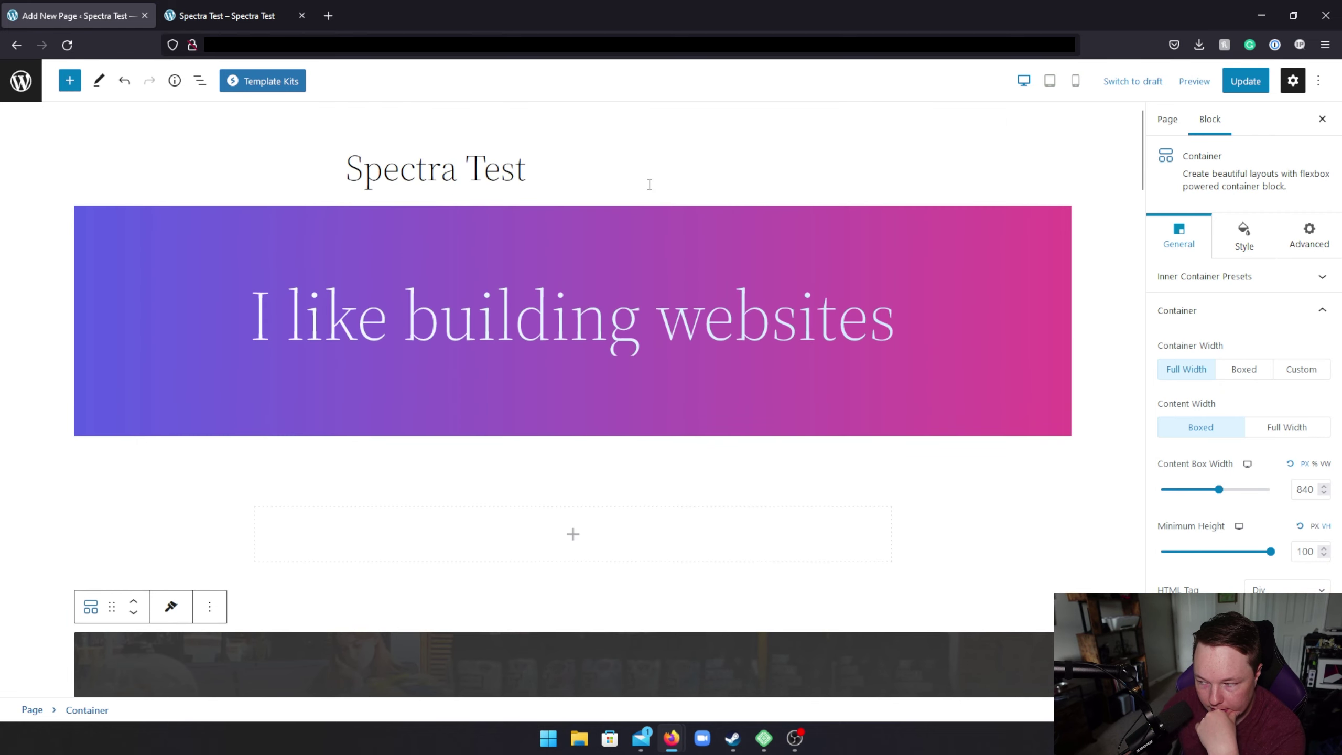
pyautogui.rightClick(915, 232)
pyautogui.press('Escape')
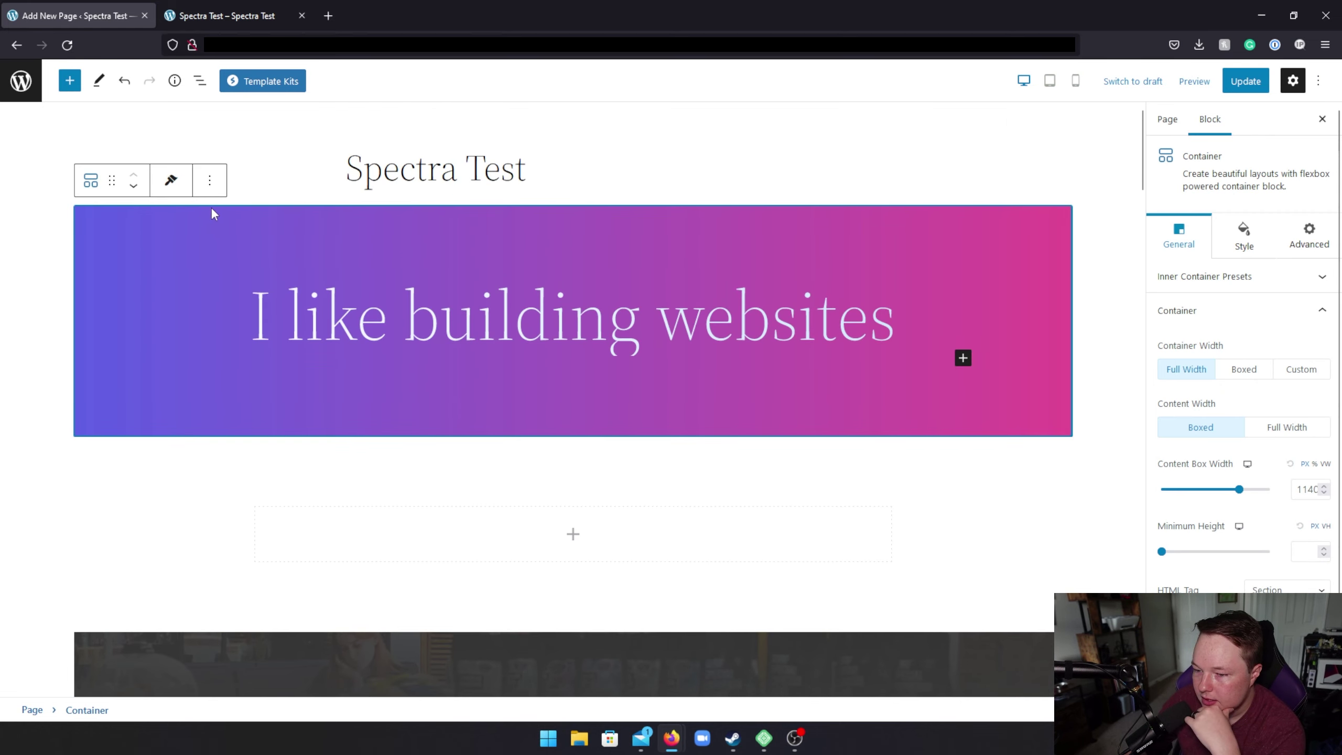
pyautogui.click(210, 180)
pyautogui.click(254, 503)
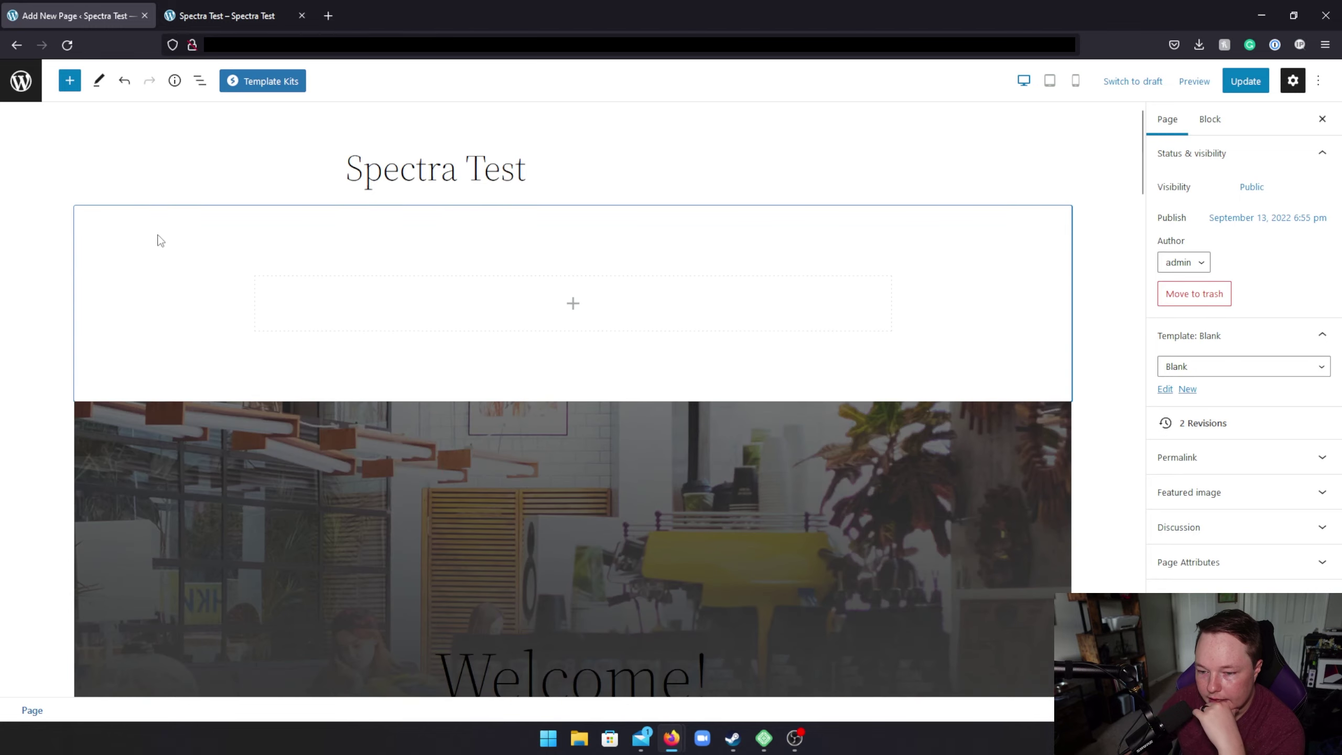
pyautogui.click(158, 238)
pyautogui.click(210, 181)
pyautogui.click(270, 503)
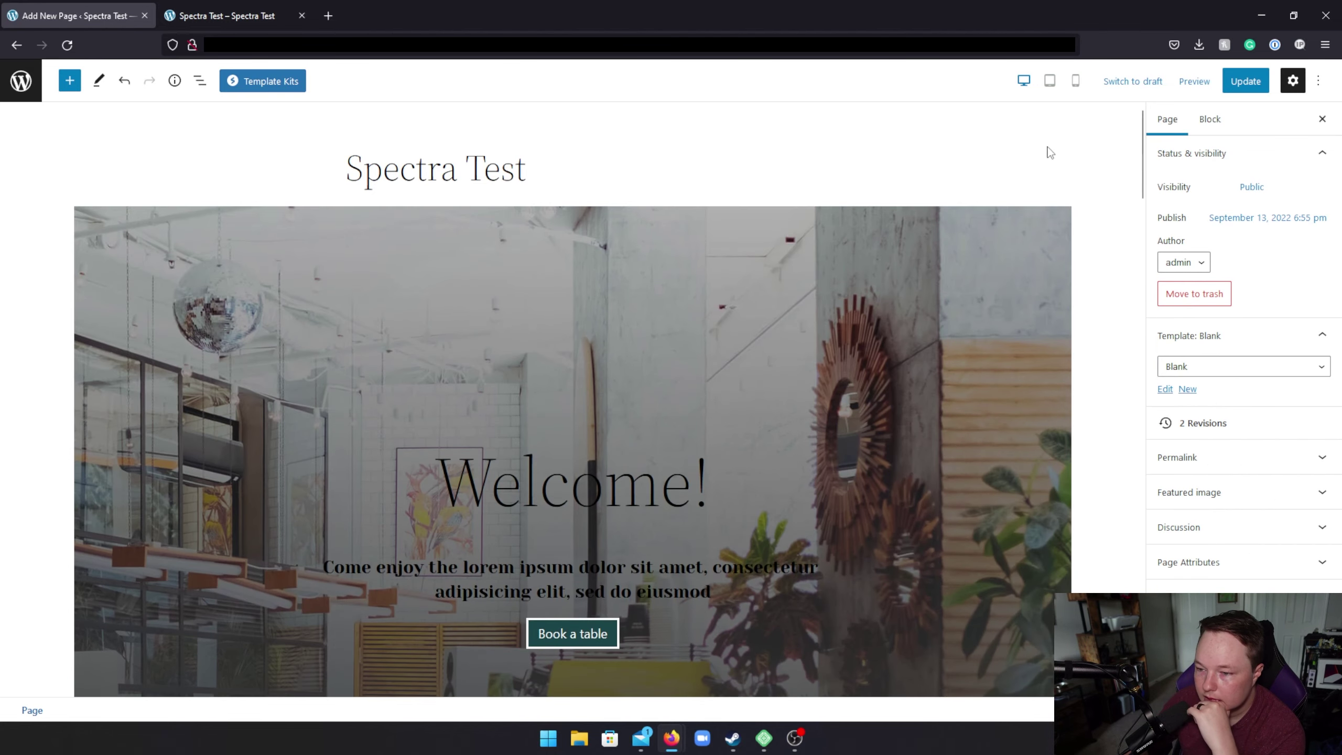
# Step: Preview the page in a new tab and close the developer tools panel
pyautogui.click(1194, 81)
pyautogui.click(1131, 206)
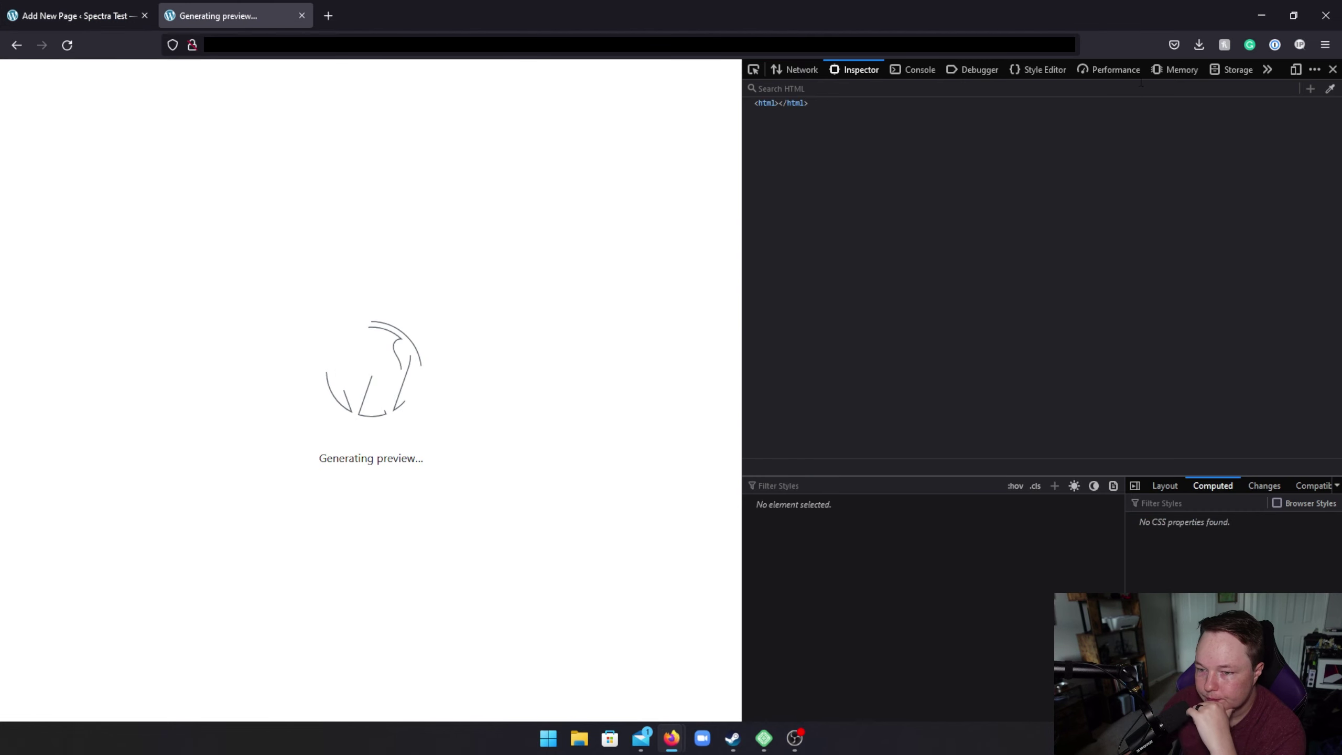
pyautogui.click(1333, 69)
pyautogui.scroll(-5, 723, 256)
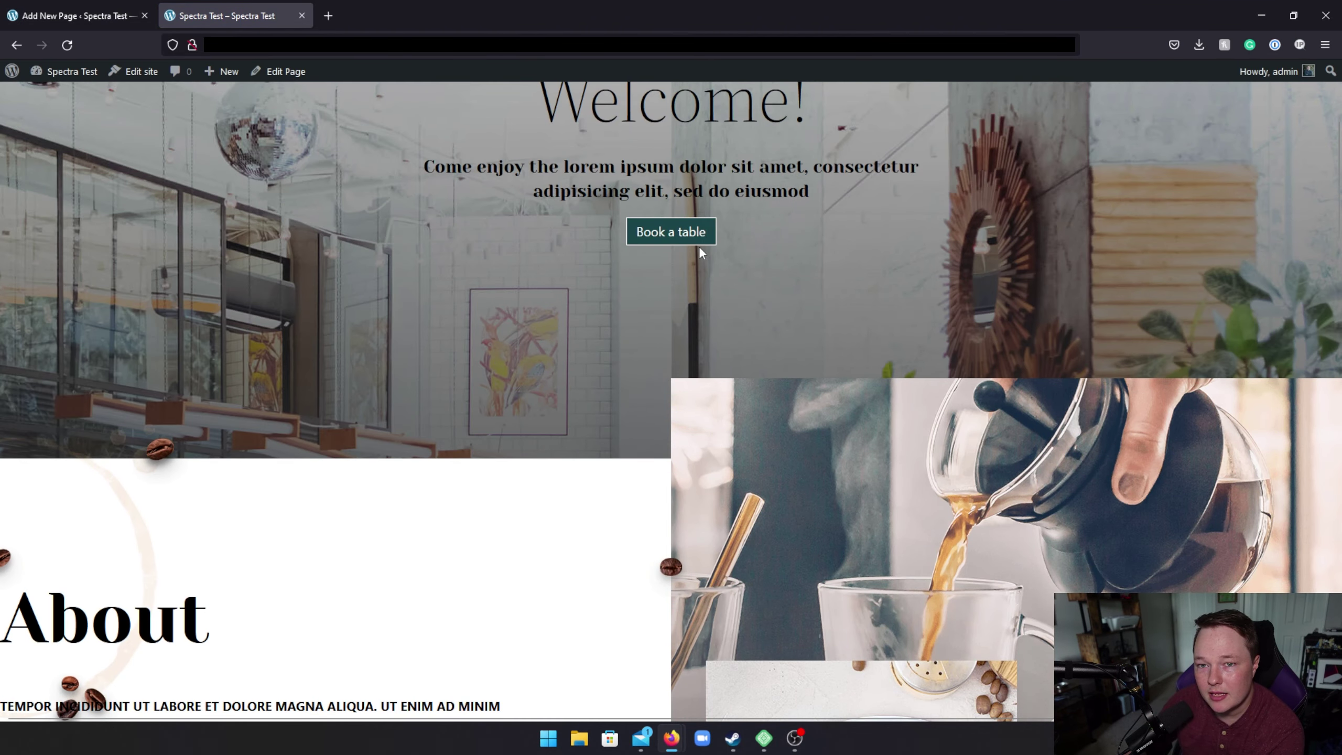
pyautogui.scroll(5, 700, 248)
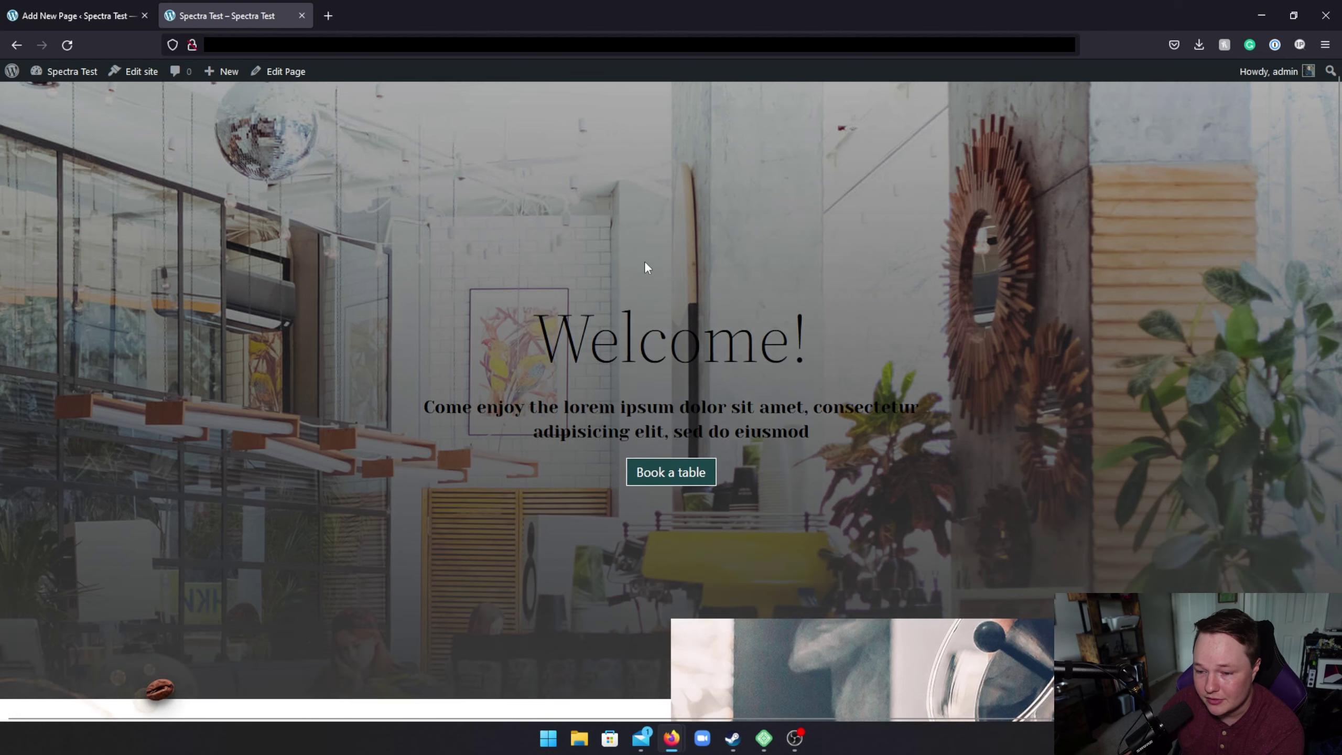
pyautogui.moveTo(509, 378); pyautogui.dragTo(856, 483)
pyautogui.click(856, 485)
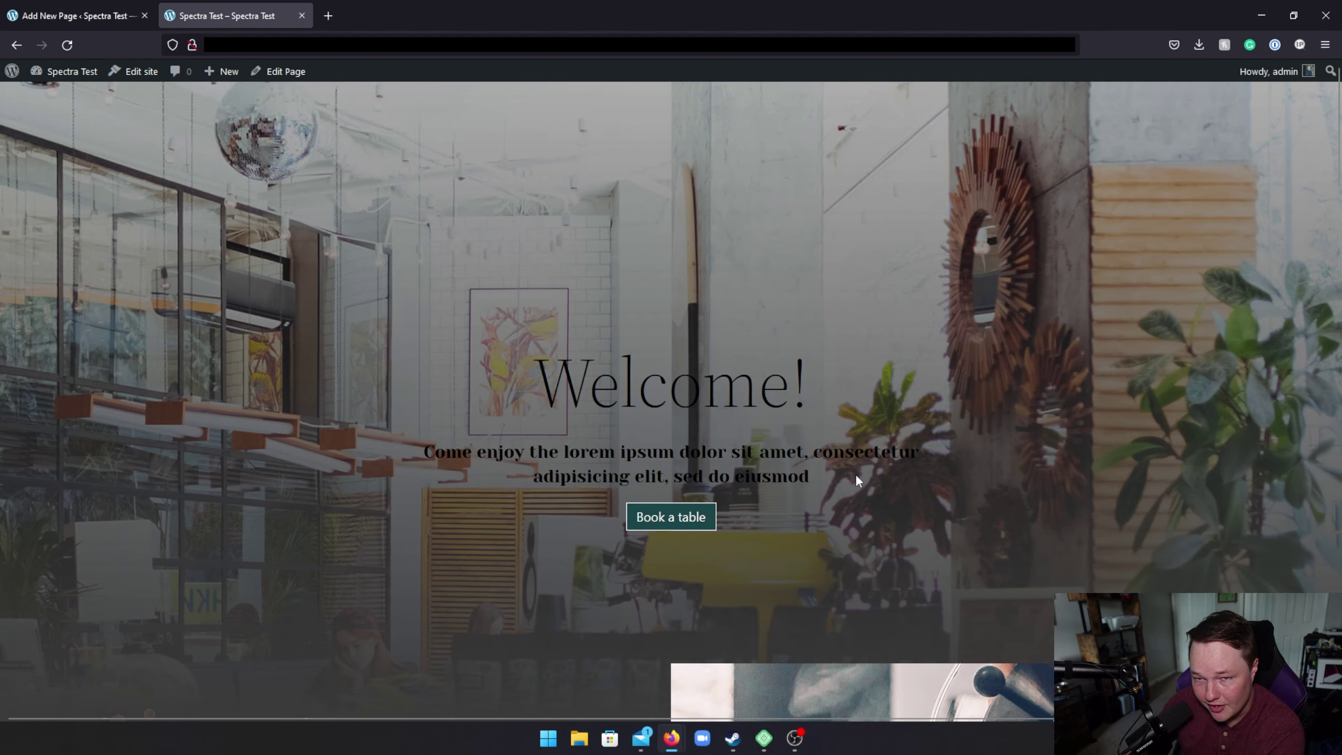
pyautogui.scroll(-7, 856, 464)
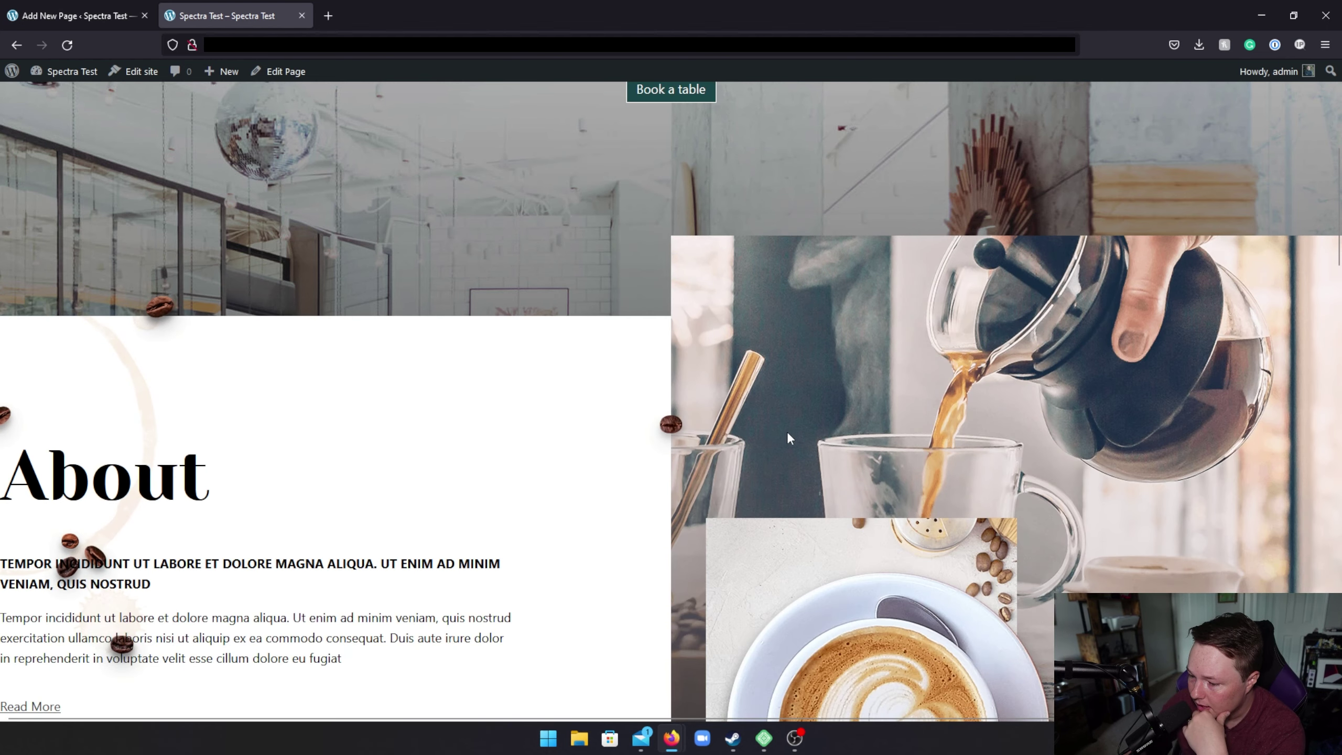
pyautogui.scroll(-5, 670, 423)
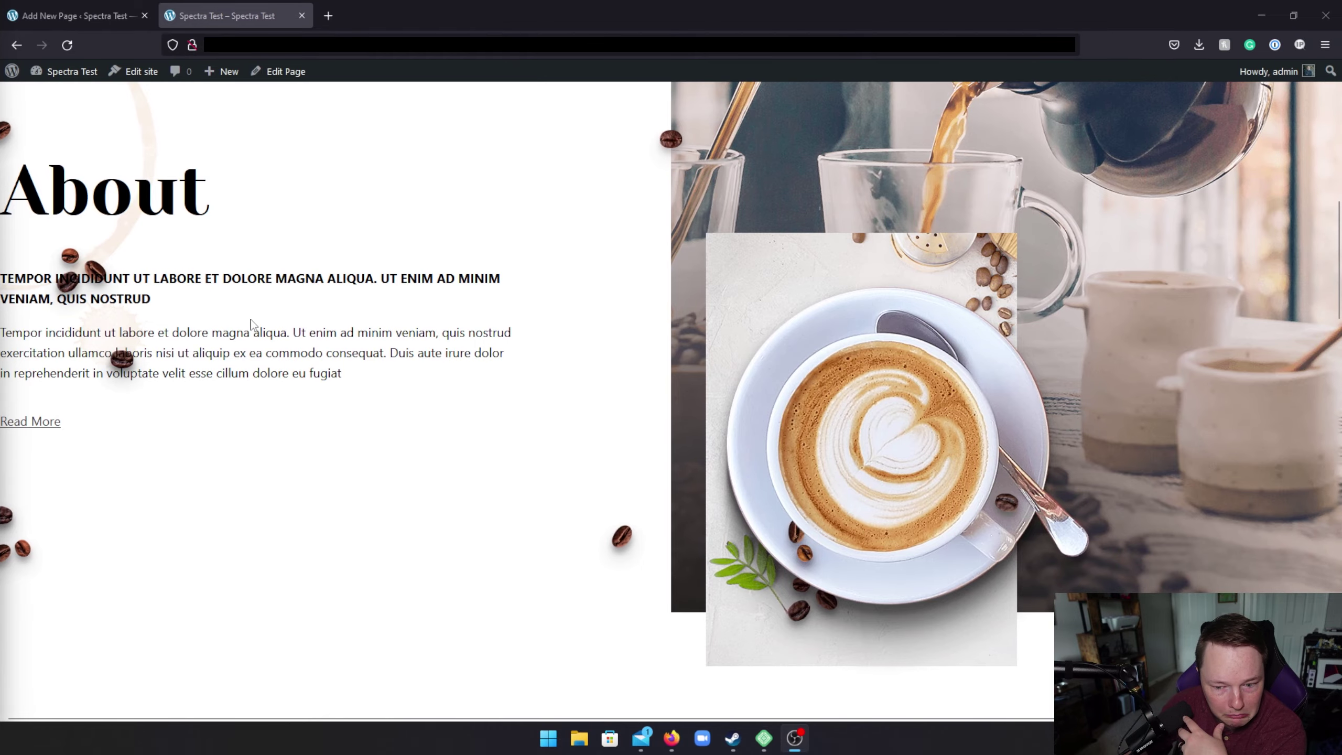
pyautogui.click(272, 326)
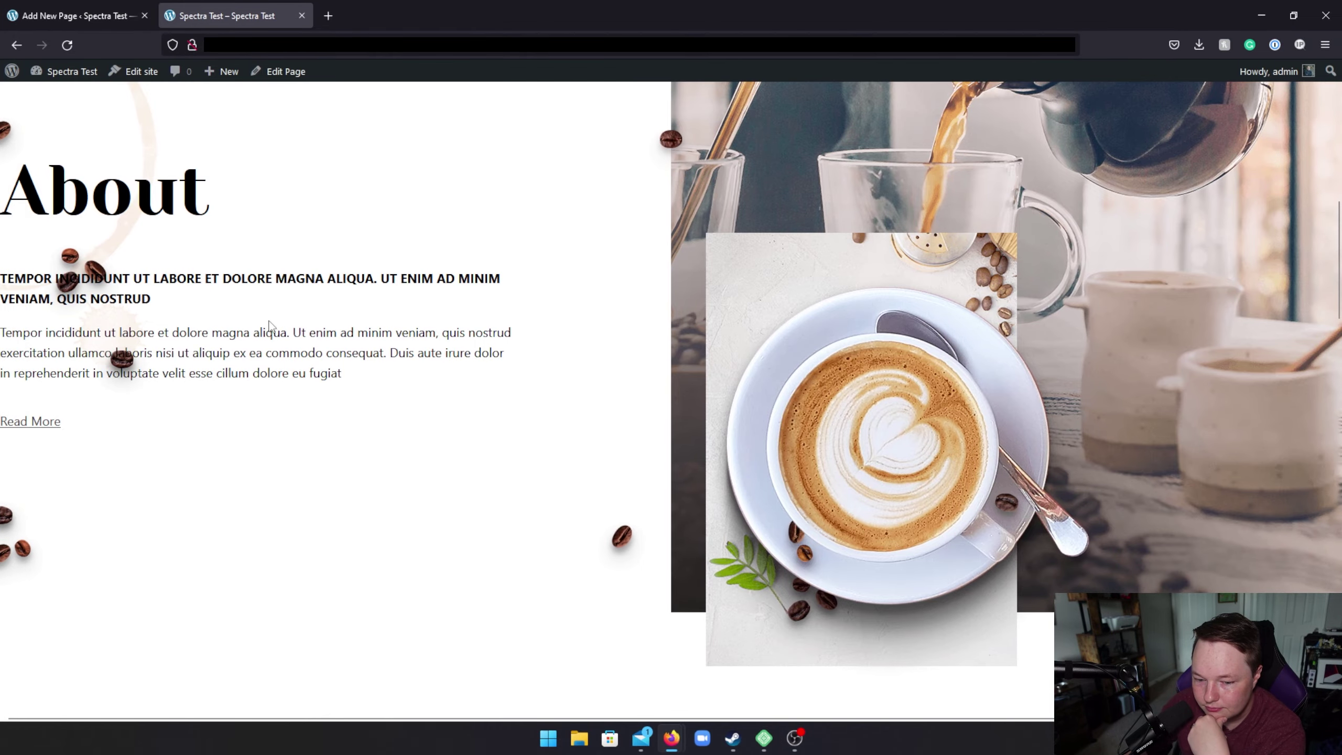
pyautogui.scroll(1, 199, 316)
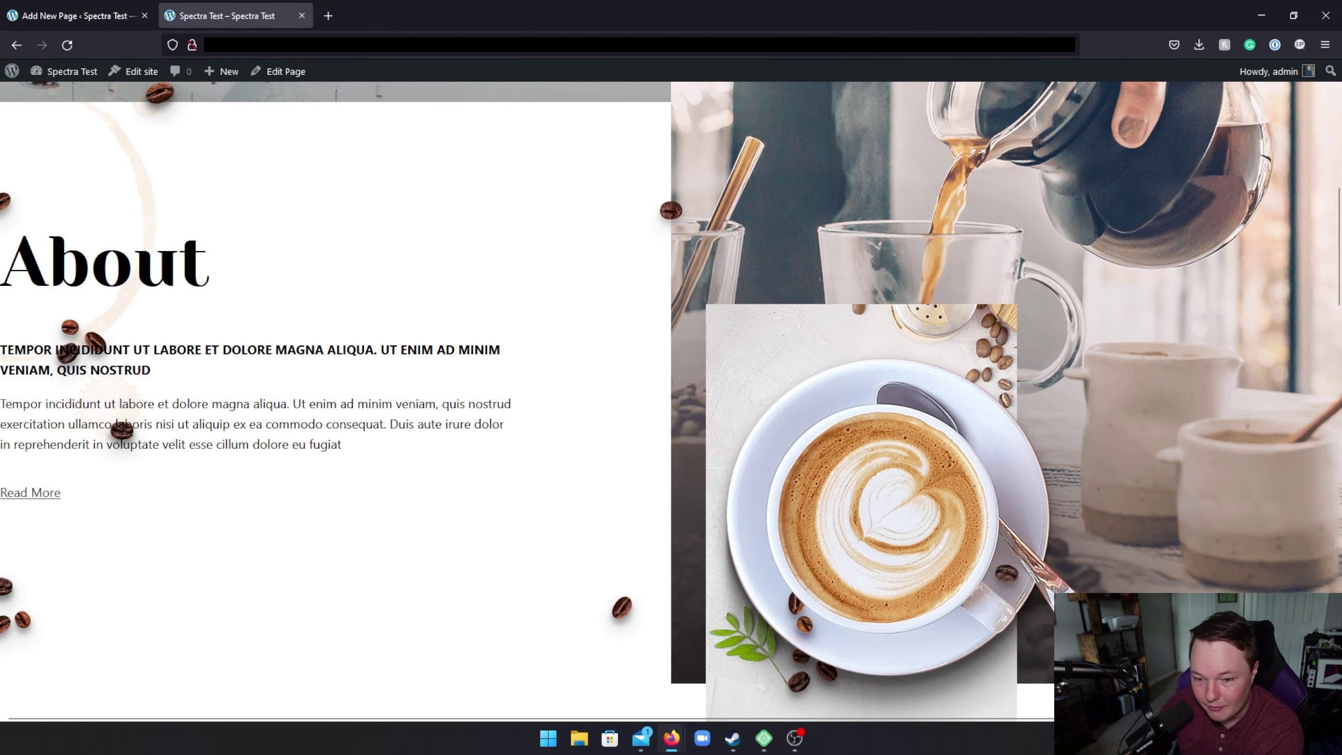
pyautogui.moveTo(10, 266); pyautogui.dragTo(50, 264)
pyautogui.scroll(-7, 178, 297)
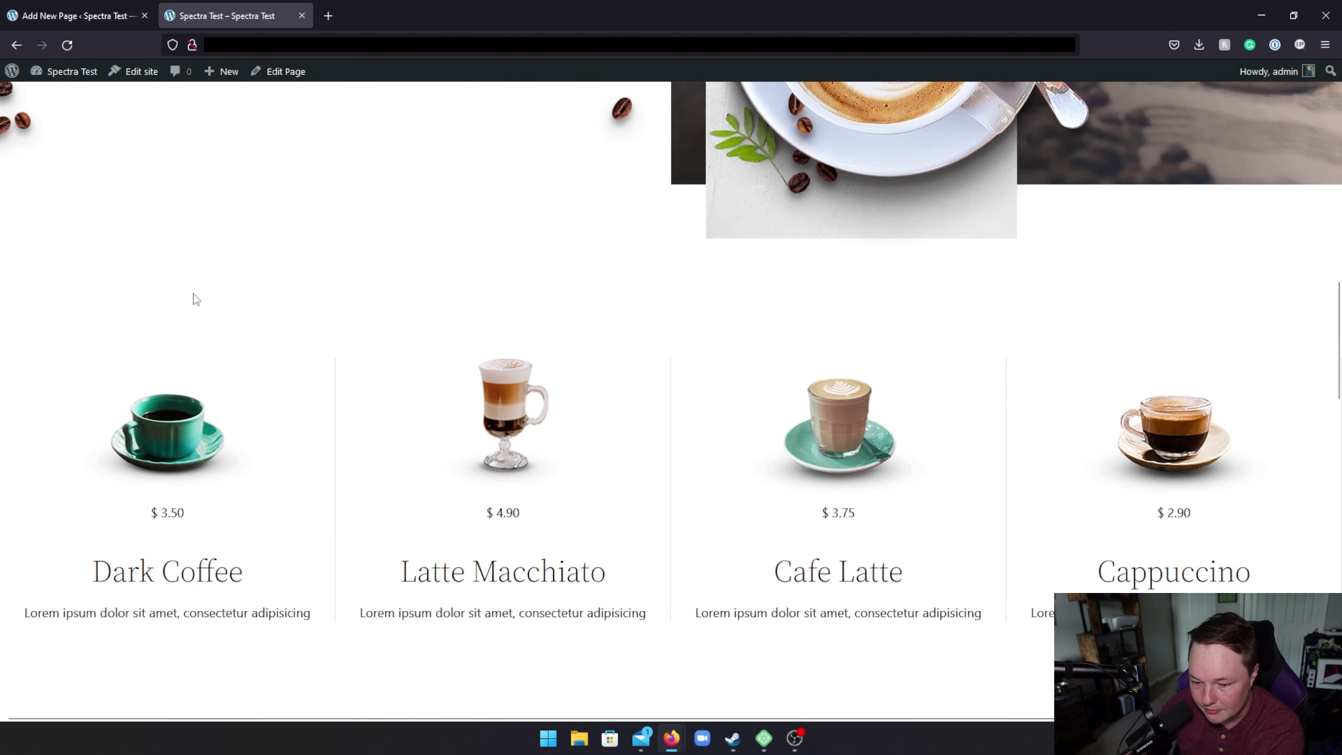
pyautogui.scroll(-3, 198, 299)
pyautogui.scroll(-2, 433, 365)
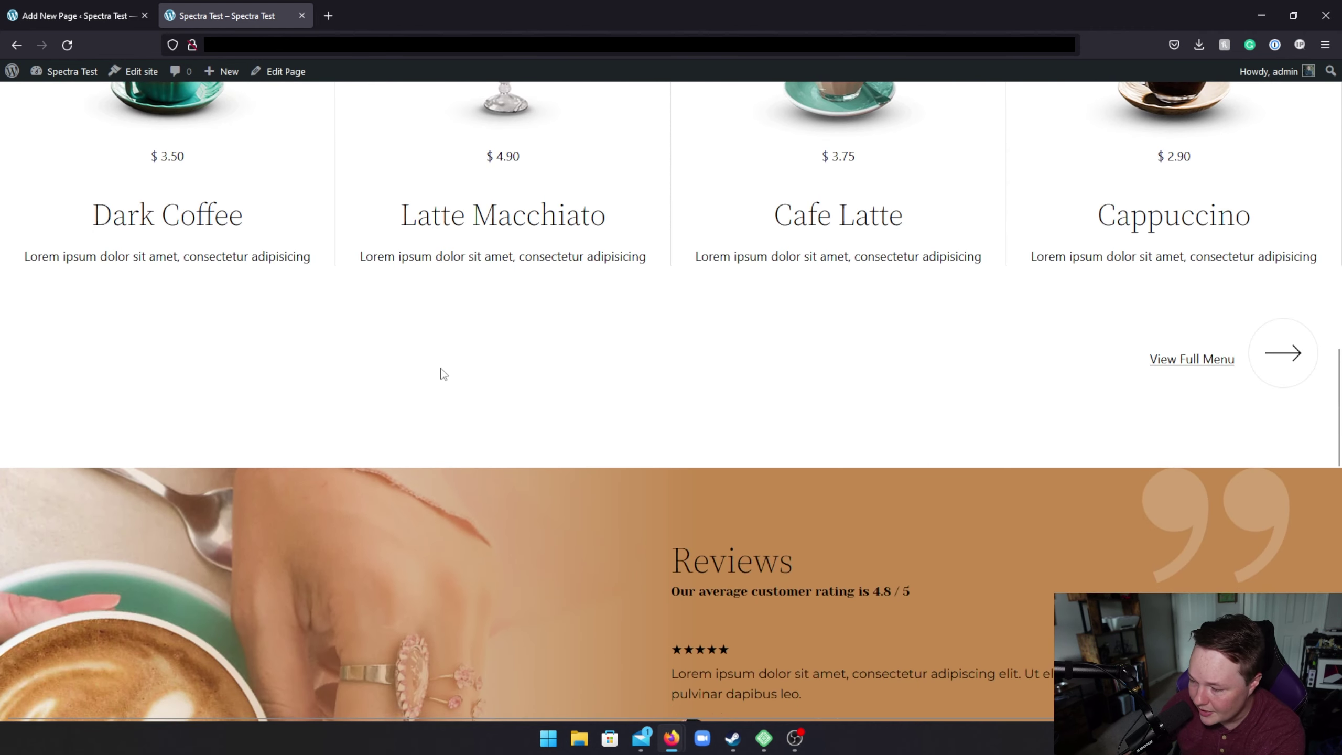
pyautogui.scroll(-2, 443, 371)
pyautogui.scroll(-5, 444, 378)
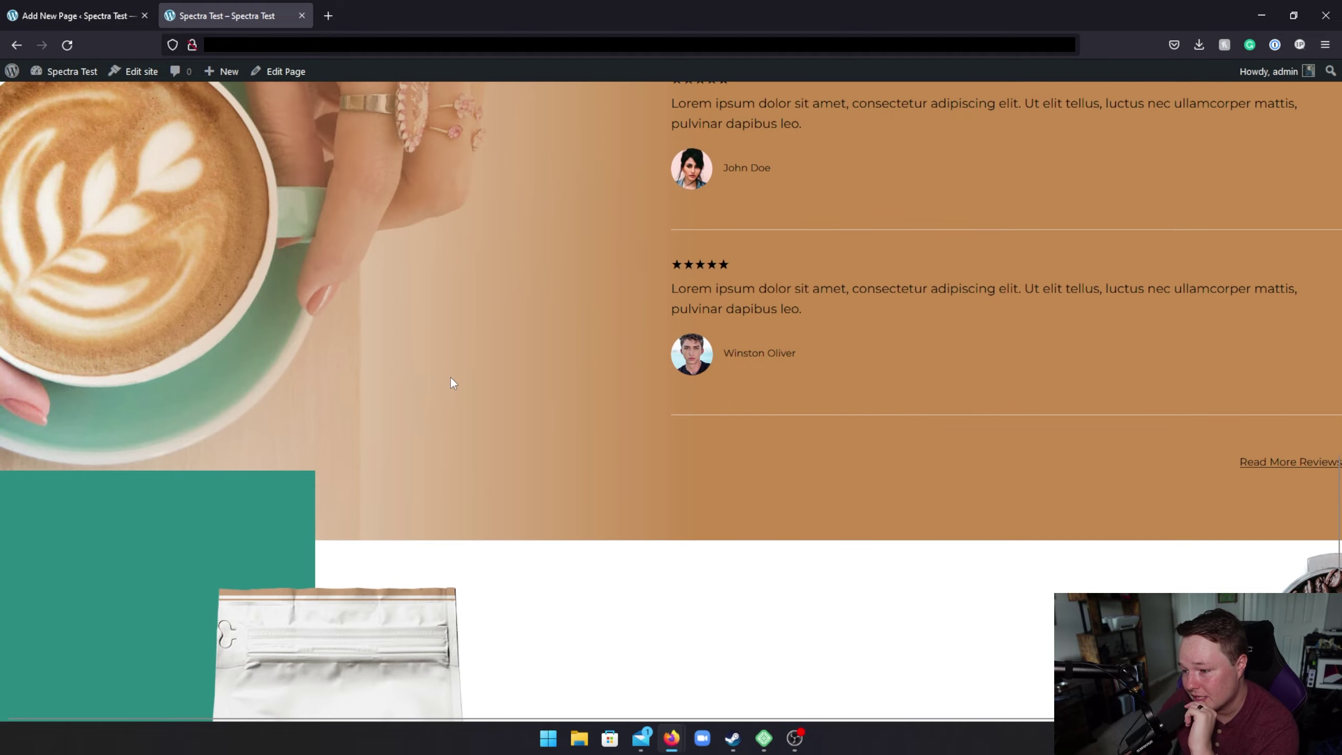
pyautogui.scroll(-7, 451, 375)
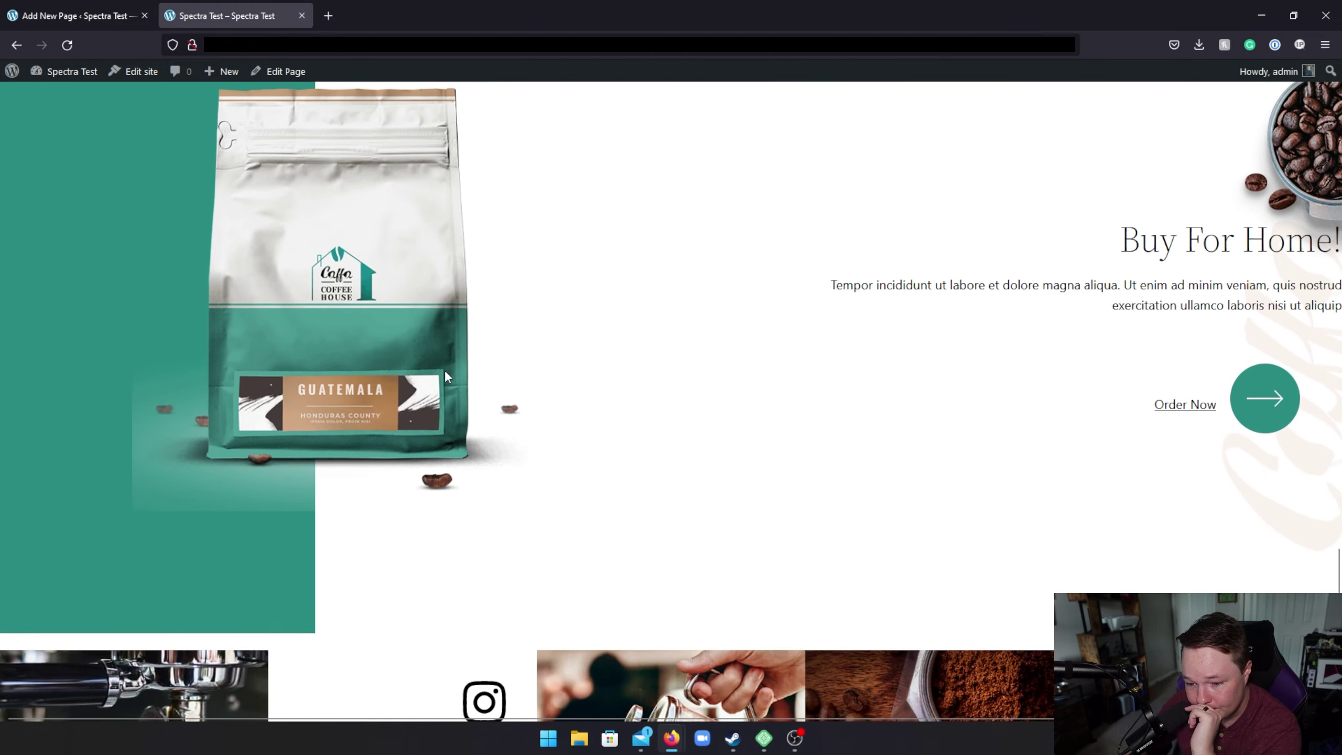
pyautogui.scroll(-3, 449, 377)
pyautogui.middleClick(546, 394)
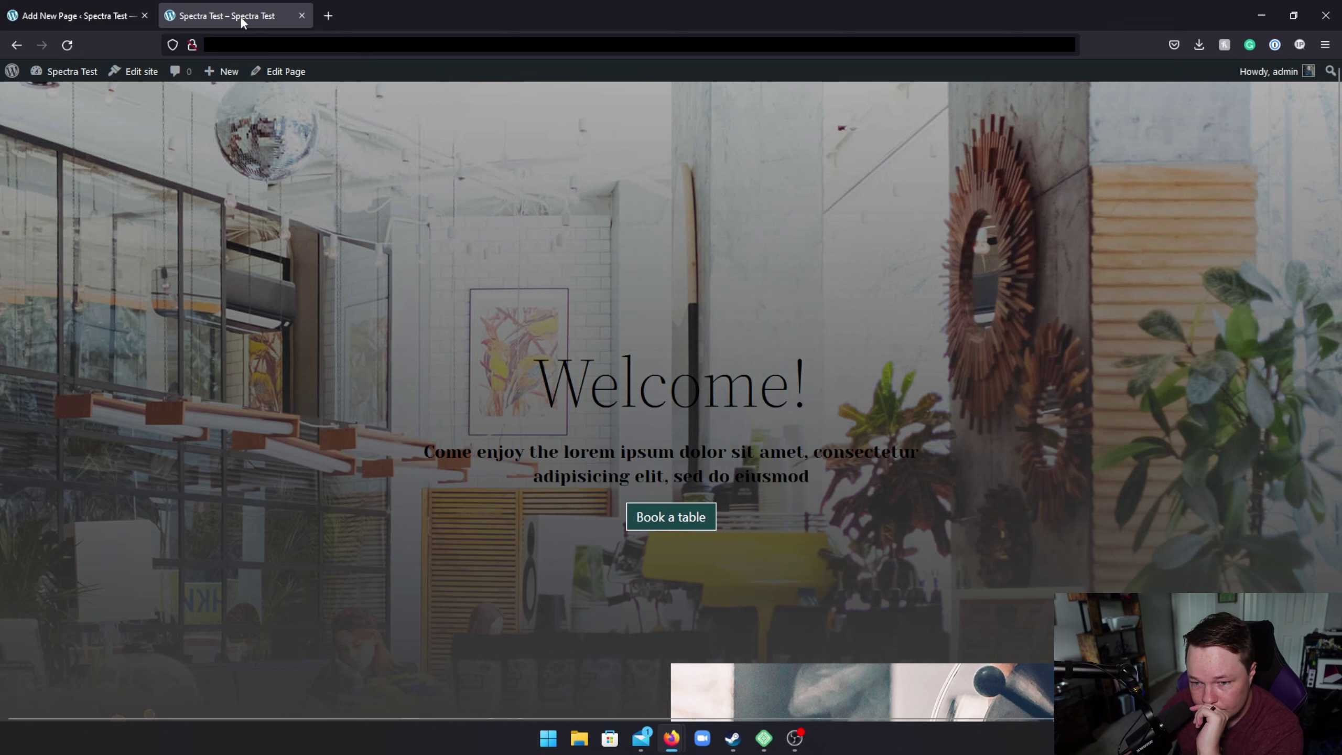
# Step: Close the live preview tab and return to the Block Editor's page settings
pyautogui.middleClick(243, 20)
pyautogui.scroll(-3, 922, 470)
pyautogui.click(1106, 501)
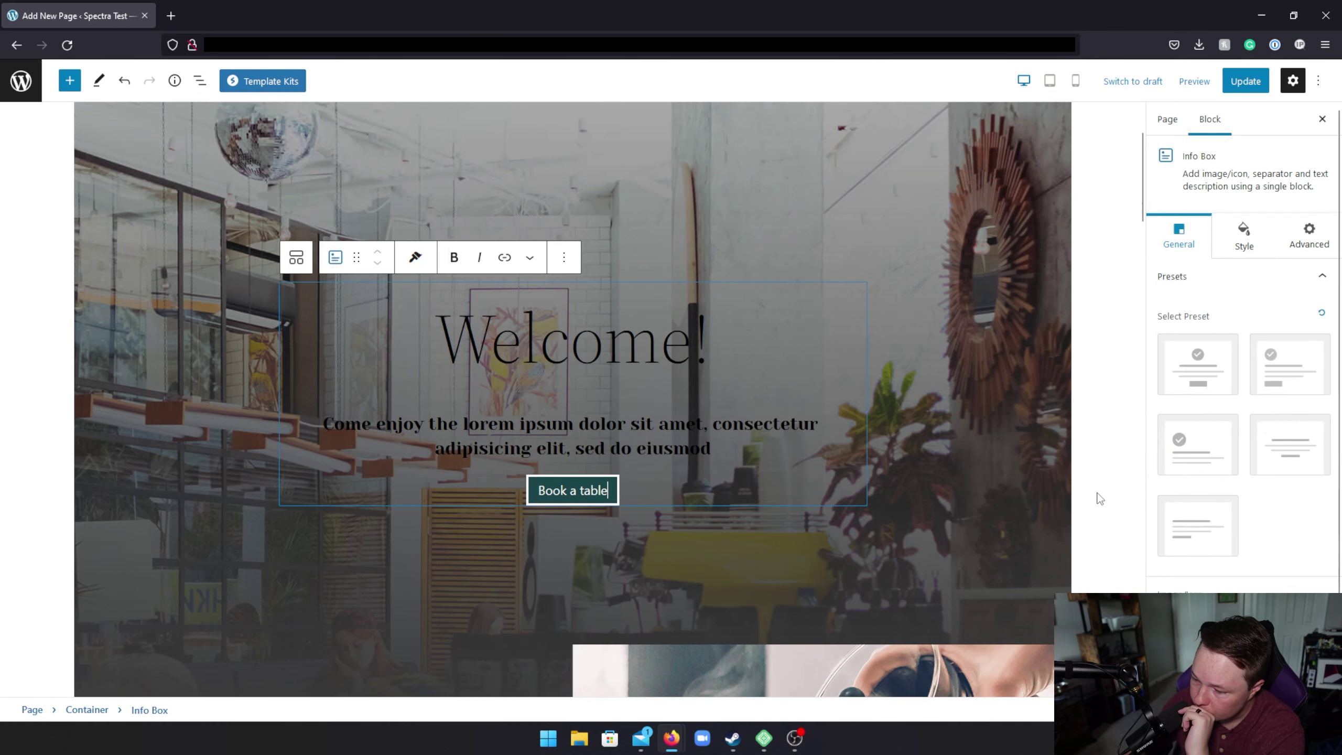
pyautogui.click(1108, 551)
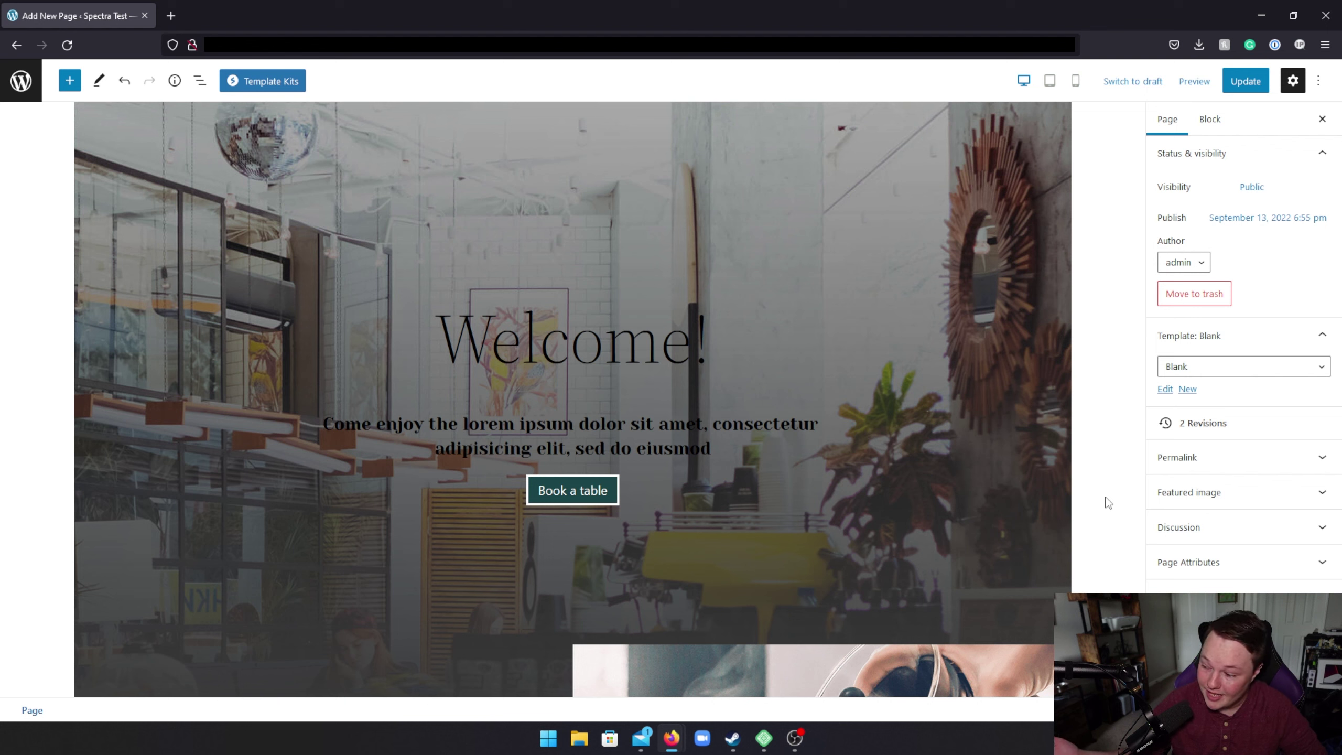
# Step: Select the Welcome hero container to view its Display Conditions, currently None
pyautogui.scroll(3, 983, 520)
pyautogui.click(954, 440)
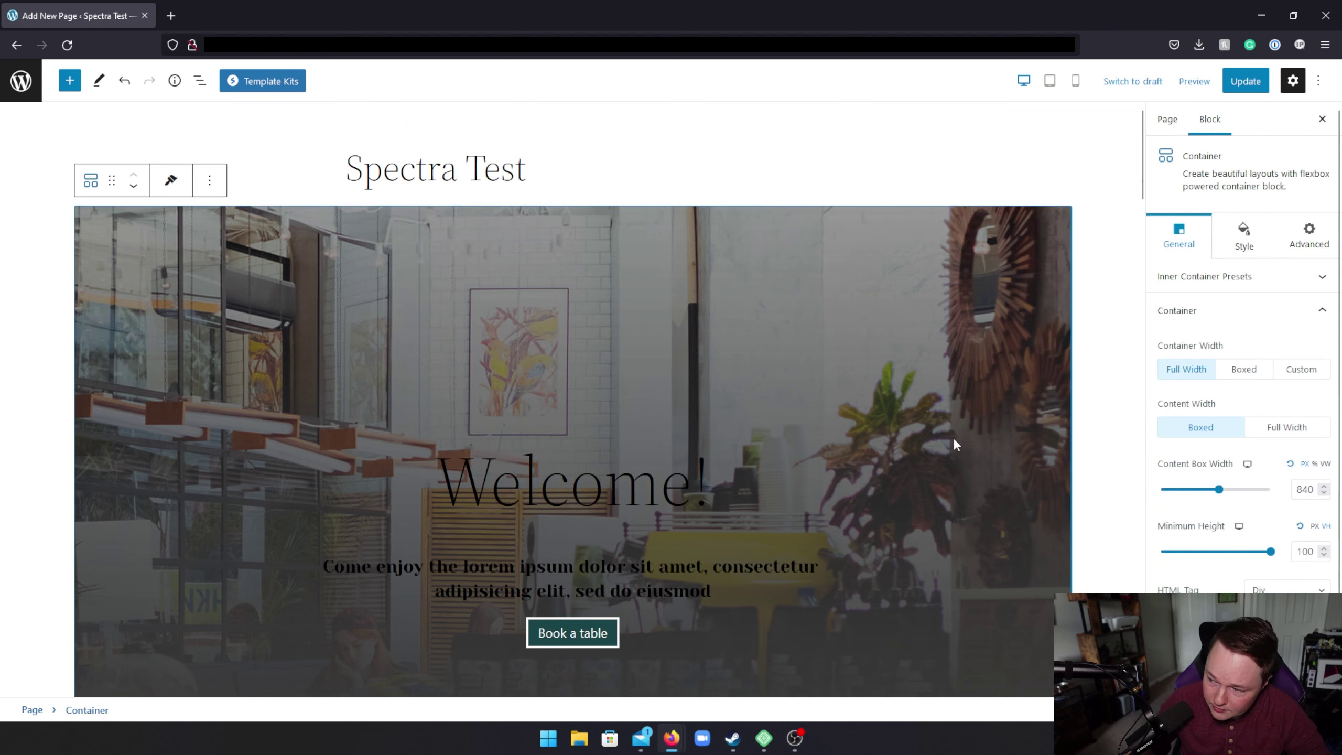
pyautogui.scroll(-1, 1209, 473)
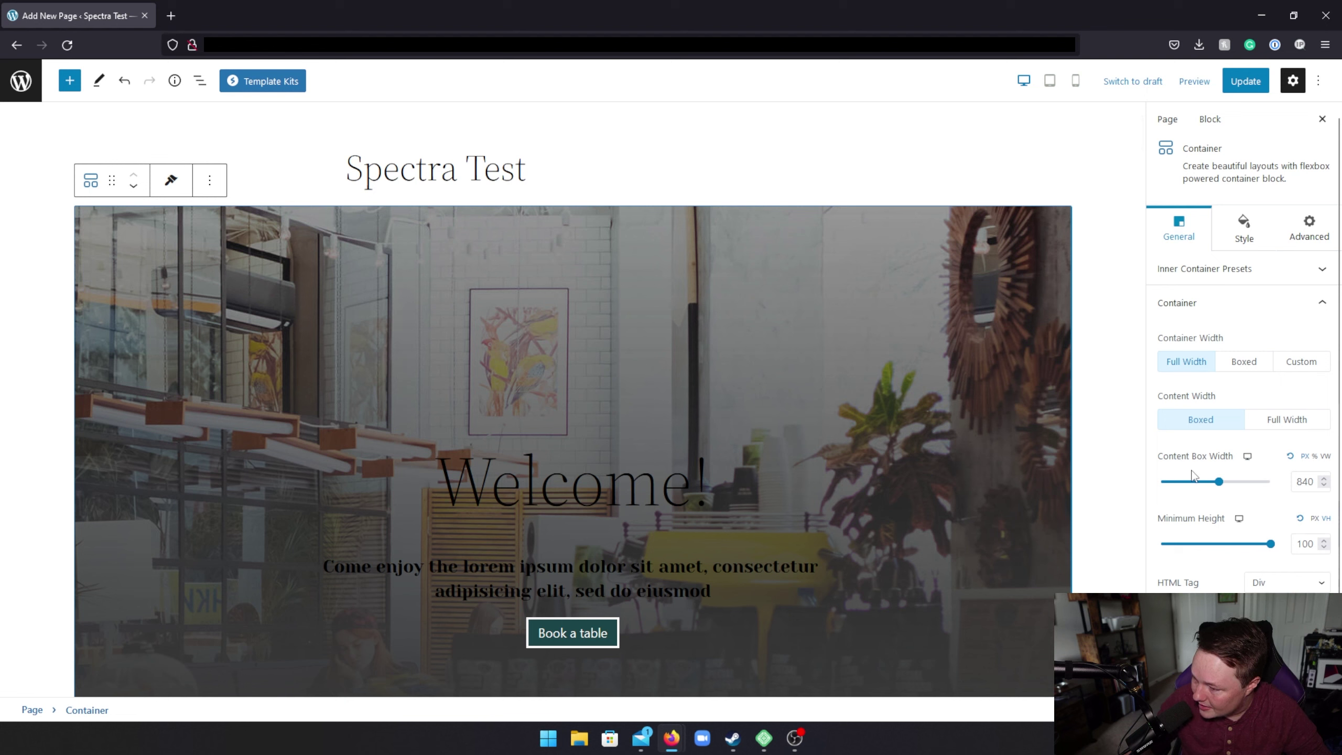
pyautogui.scroll(1, 1196, 474)
pyautogui.scroll(-1, 1294, 291)
pyautogui.click(1314, 246)
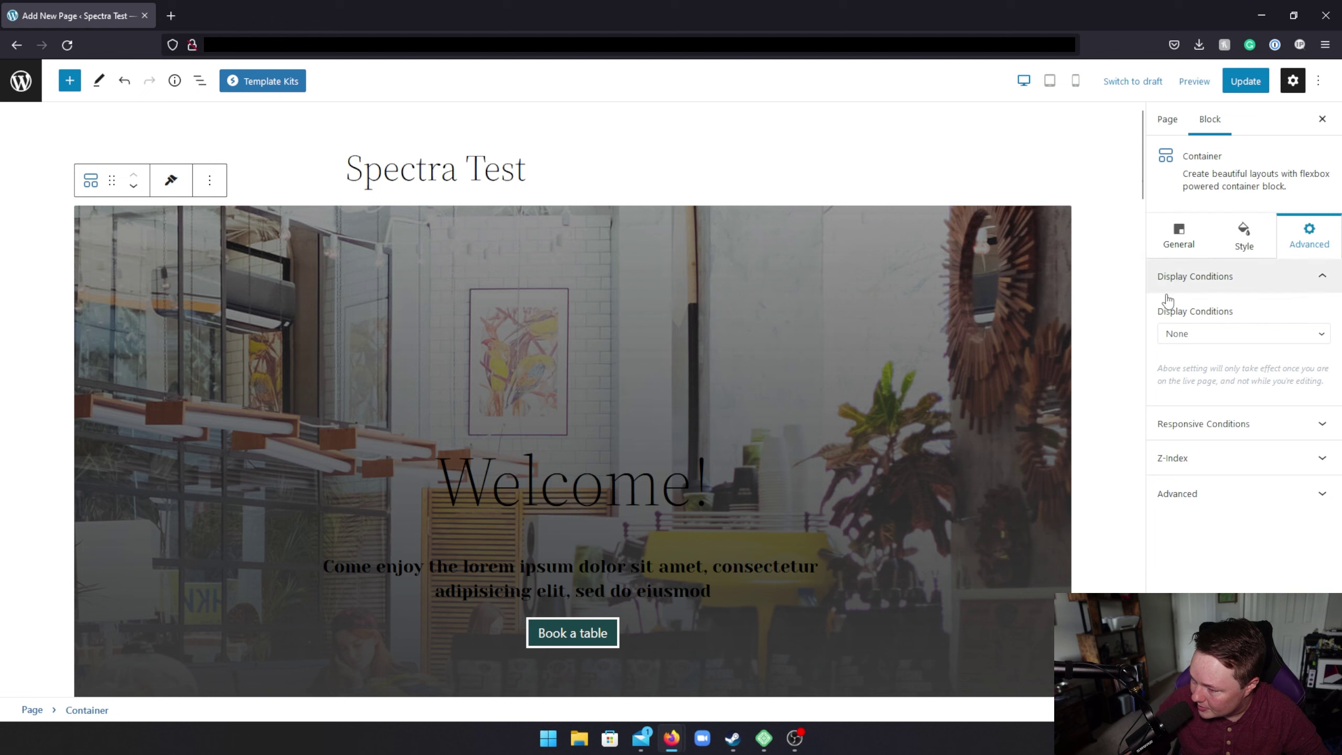
pyautogui.click(1206, 348)
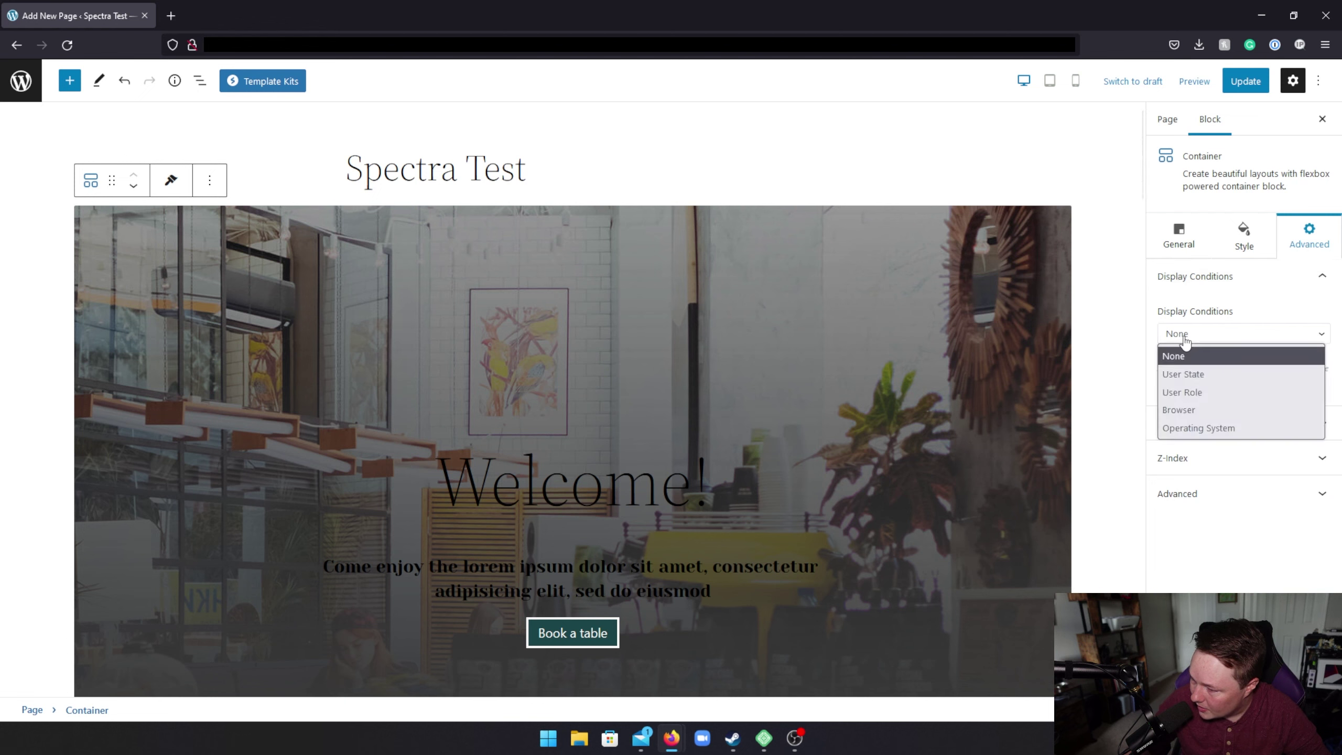
pyautogui.click(1187, 374)
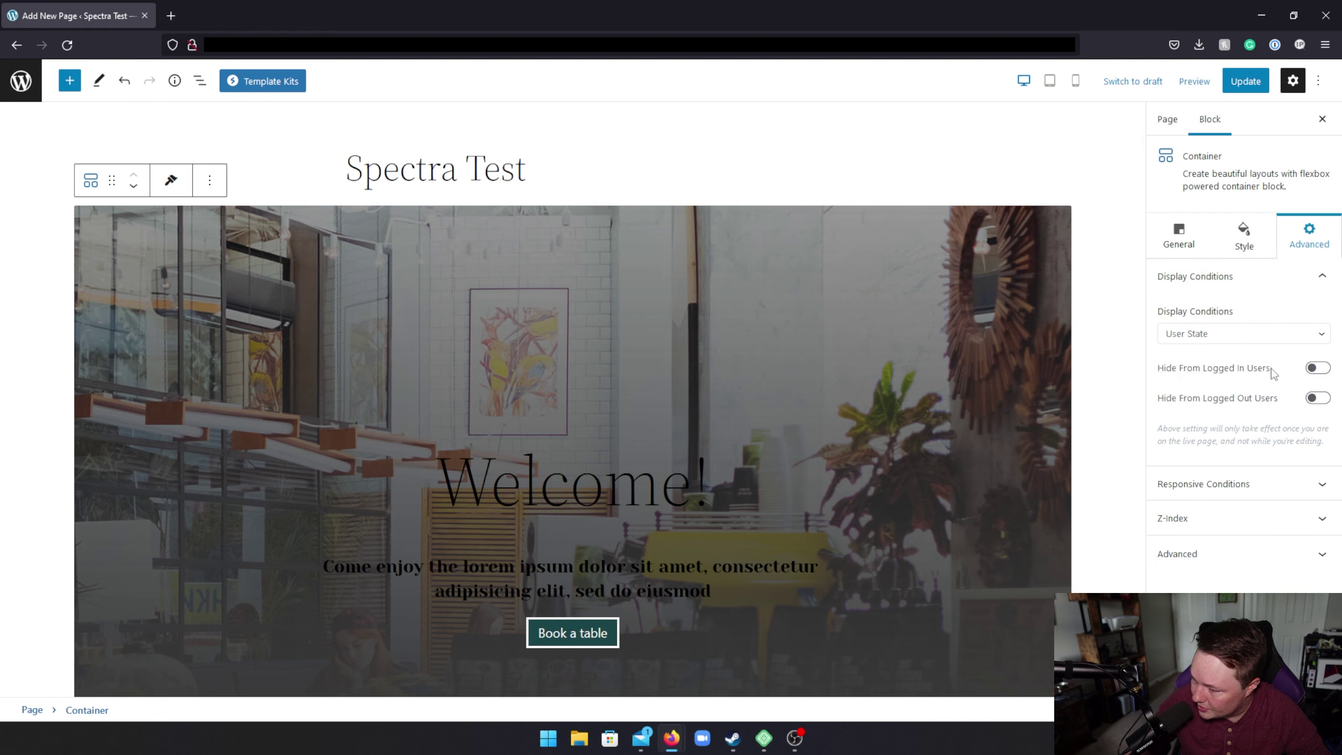
pyautogui.click(1249, 334)
pyautogui.click(1213, 390)
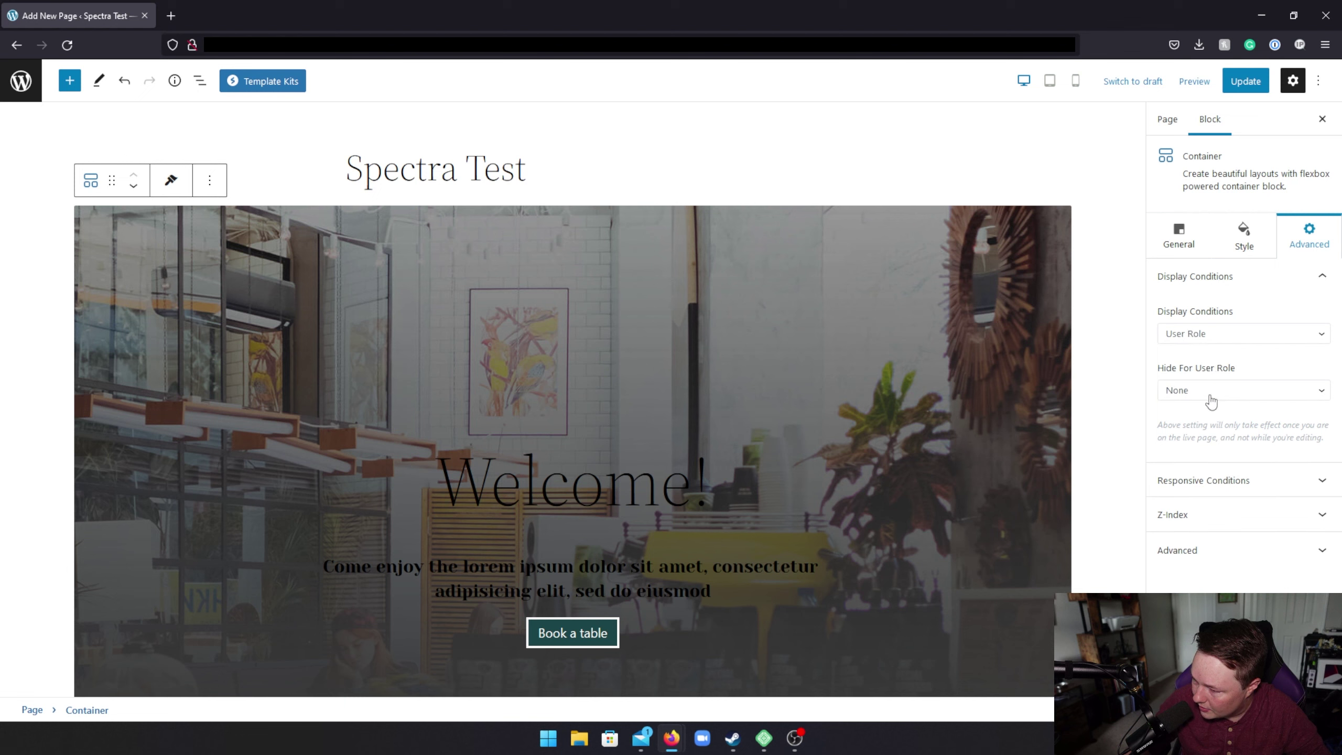
pyautogui.click(1218, 394)
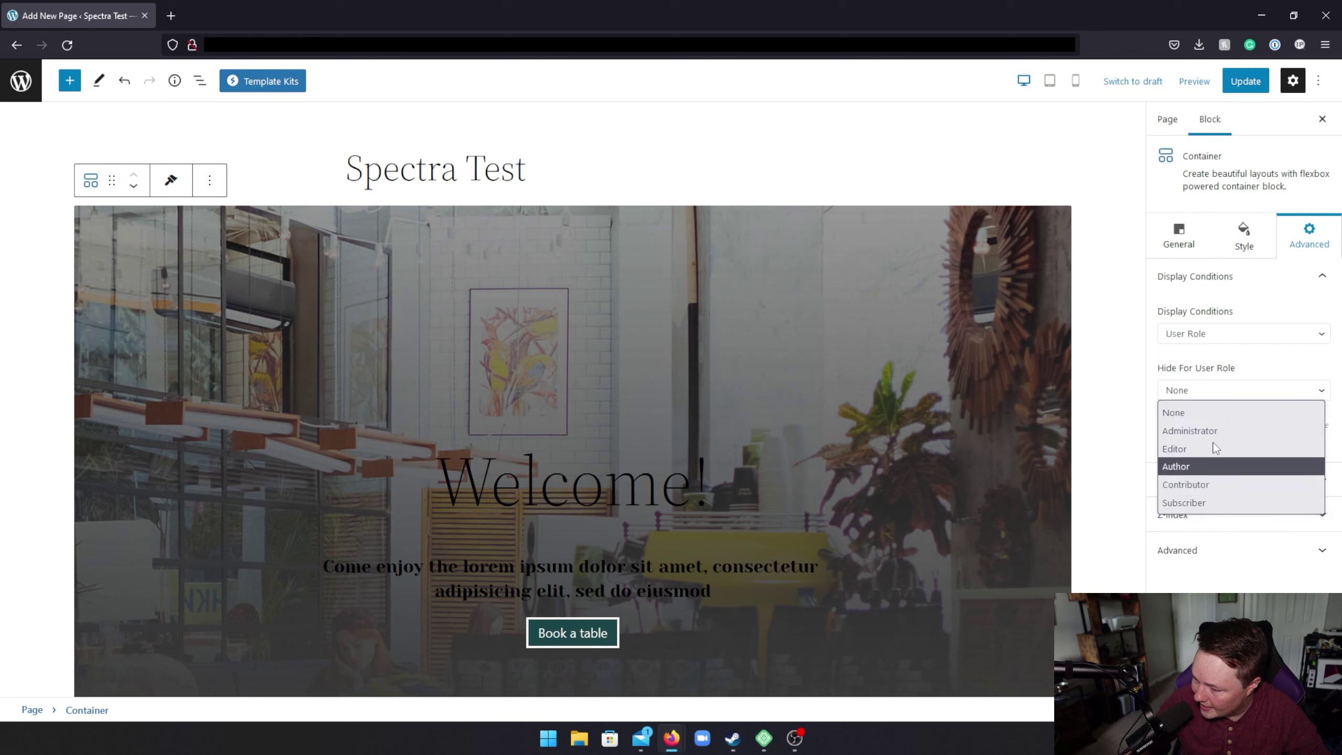
pyautogui.click(1225, 384)
pyautogui.click(1209, 334)
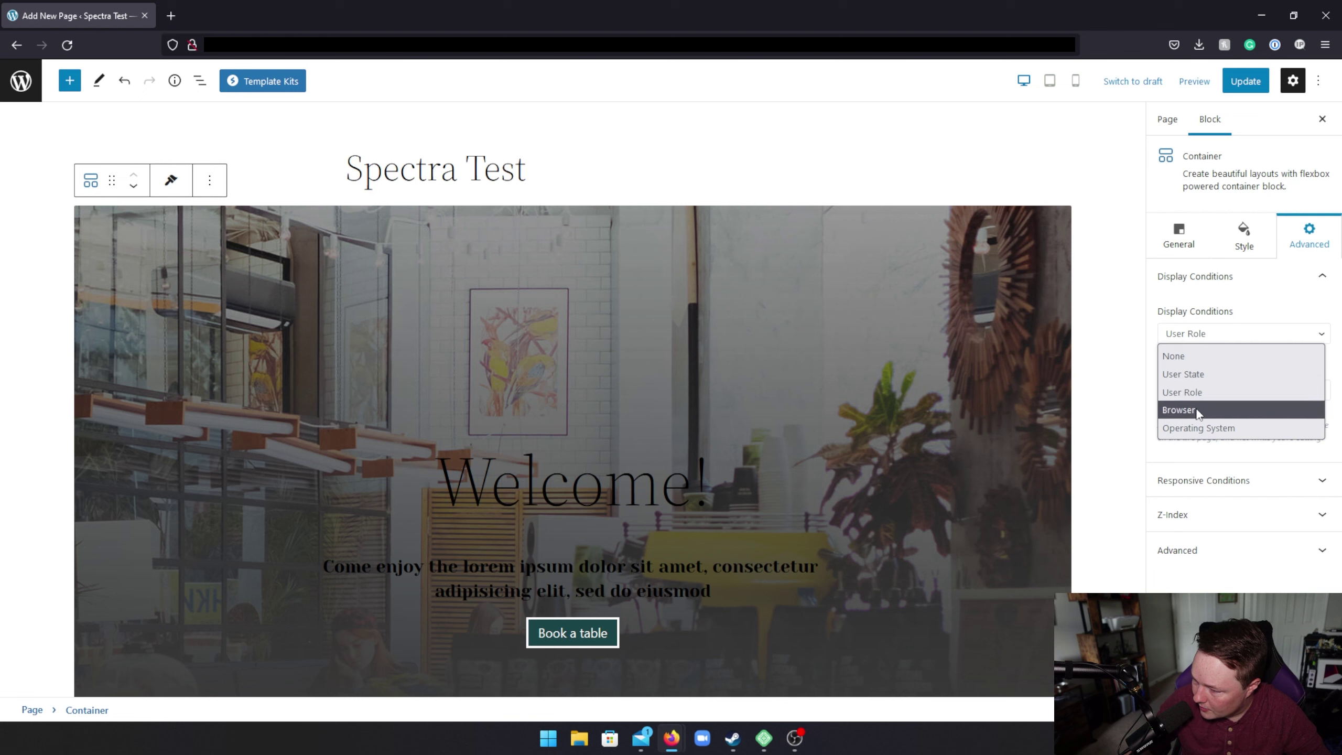
pyautogui.click(1212, 393)
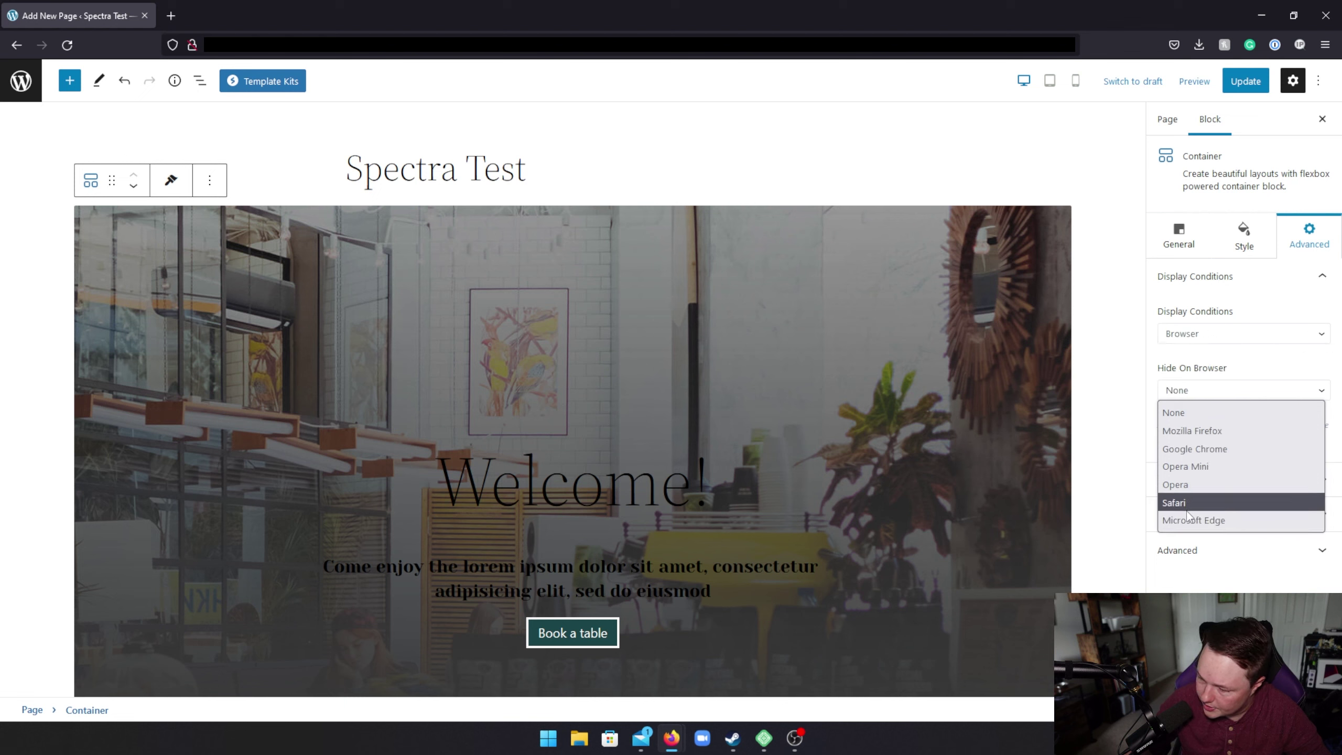
pyautogui.click(1206, 347)
pyautogui.click(1206, 426)
pyautogui.click(1196, 393)
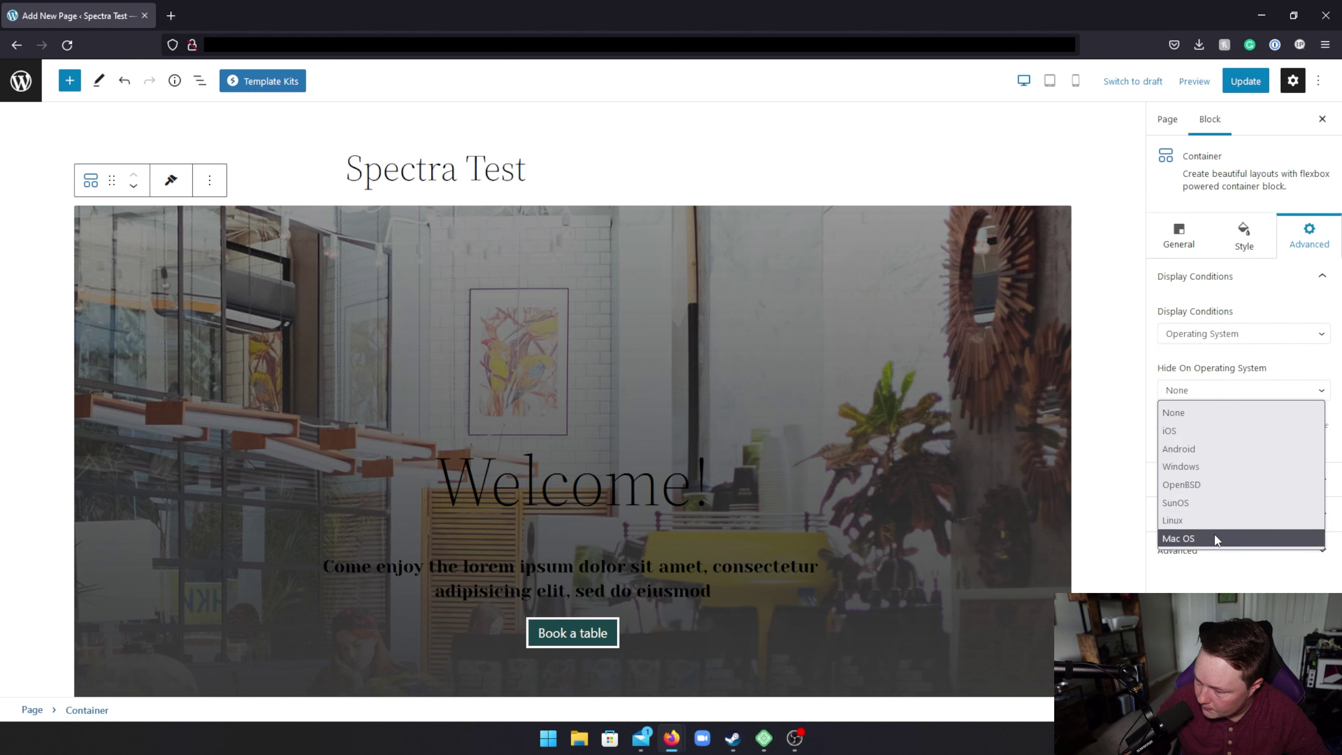
pyautogui.click(1184, 413)
pyautogui.click(1198, 330)
pyautogui.click(1197, 352)
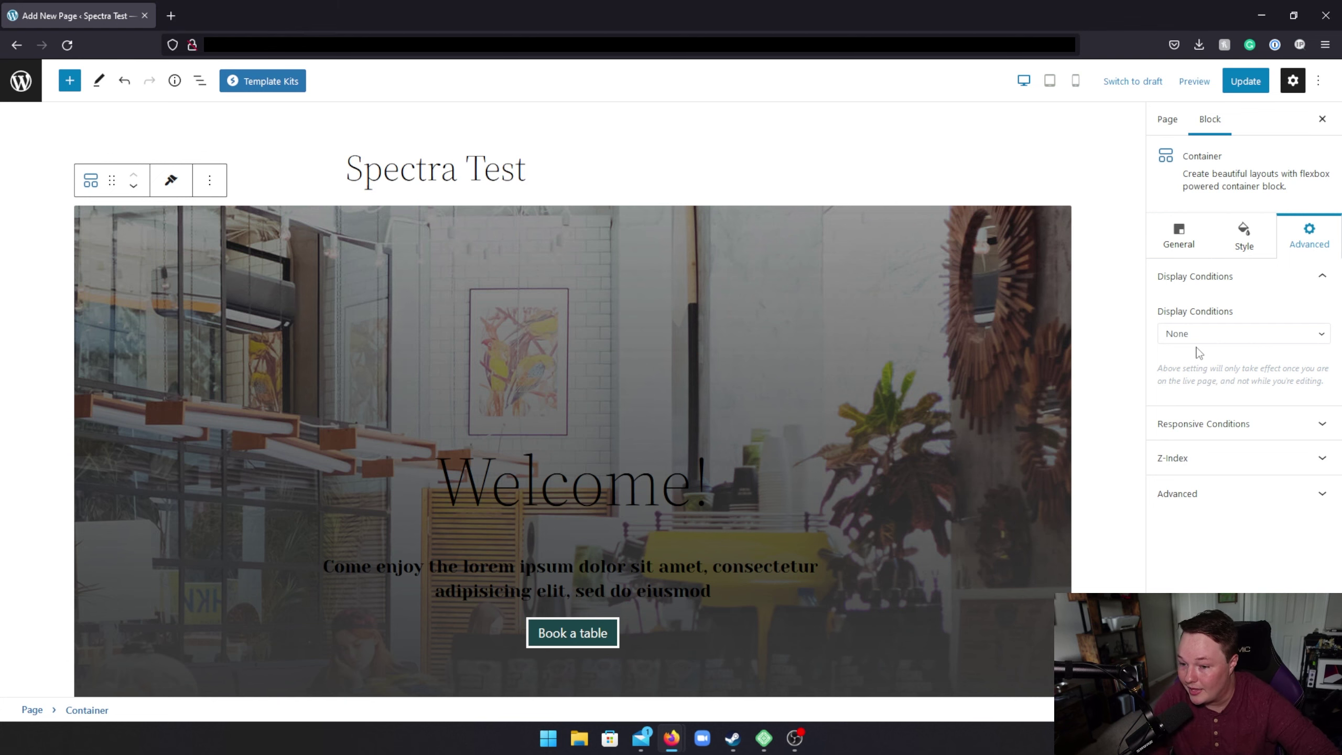
pyautogui.scroll(-6, 864, 384)
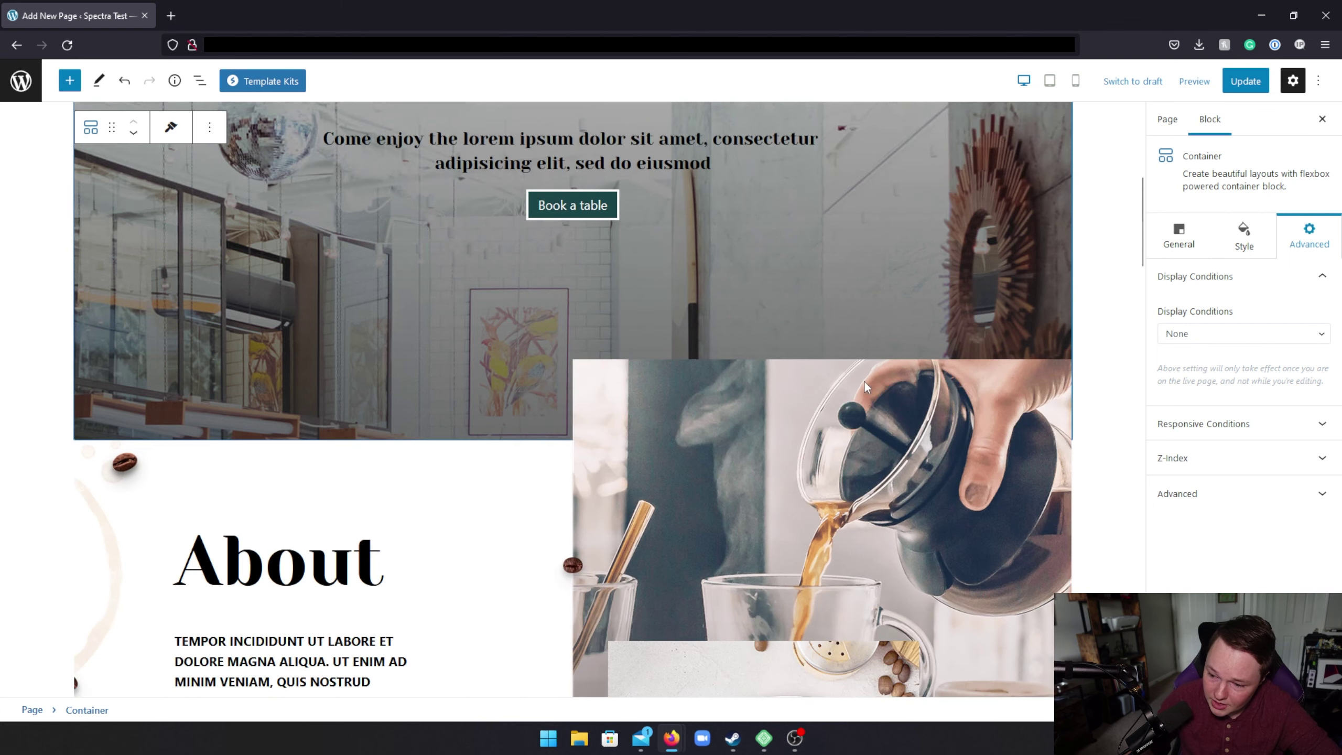
pyautogui.scroll(-8, 866, 386)
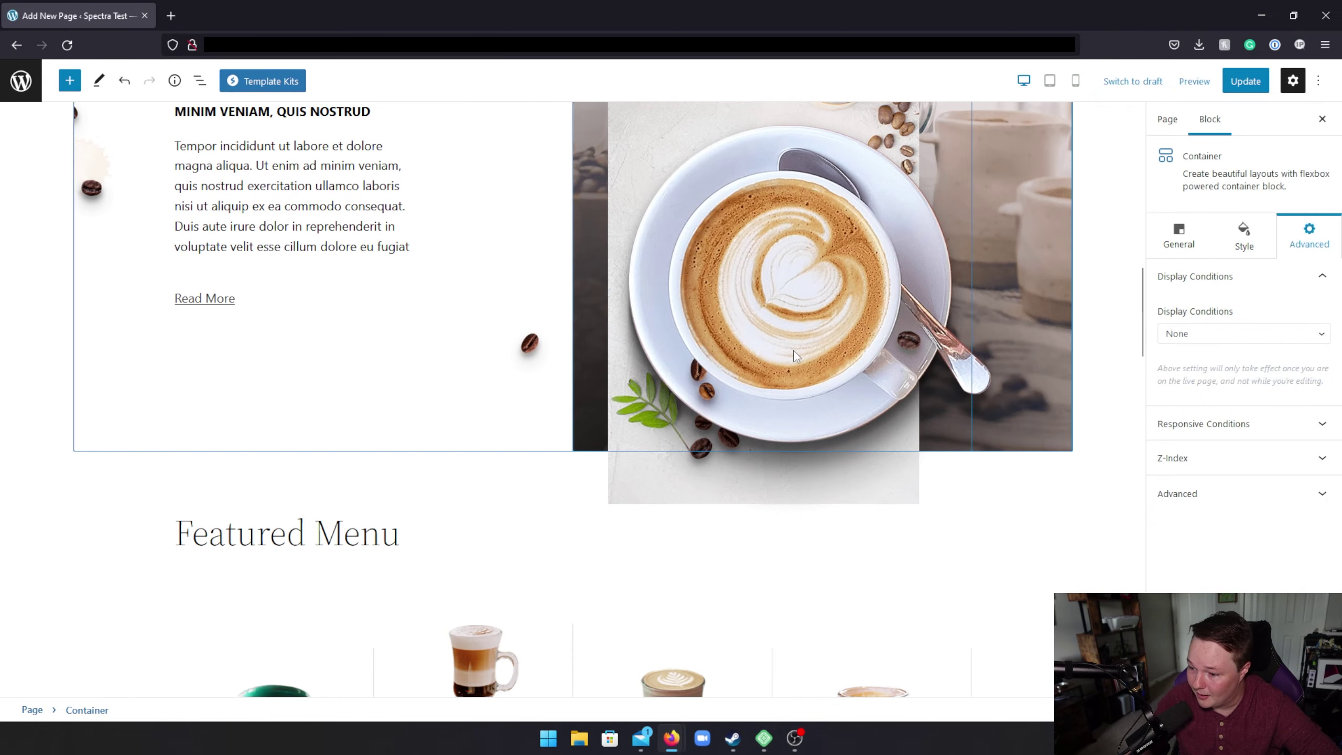
pyautogui.scroll(1, 1096, 472)
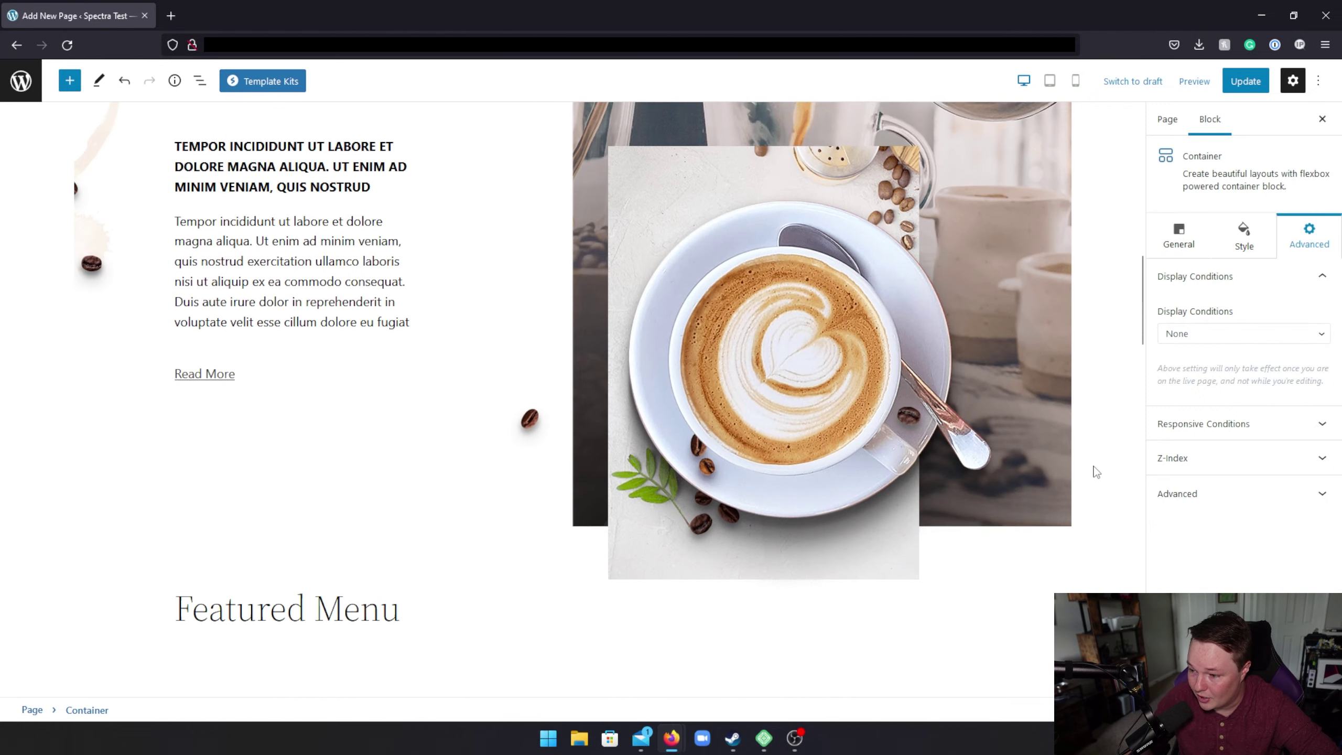
pyautogui.scroll(13, 1097, 471)
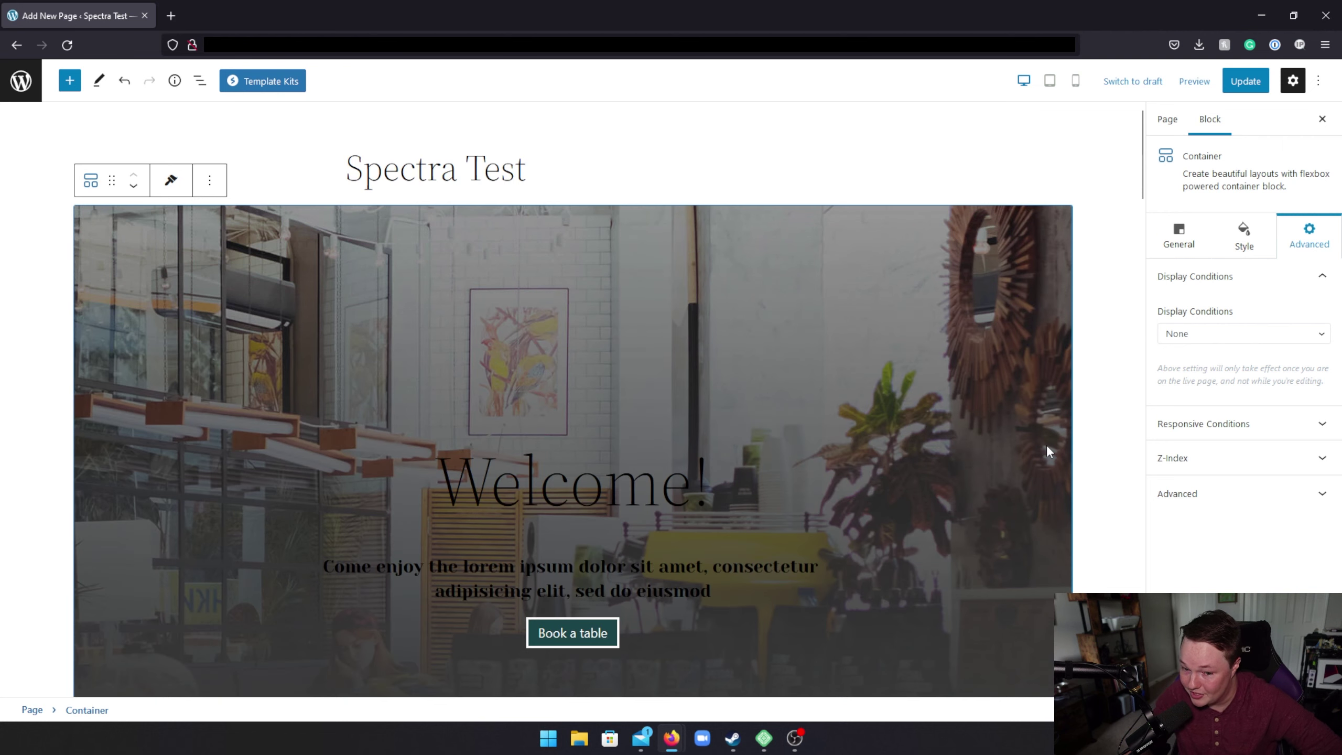